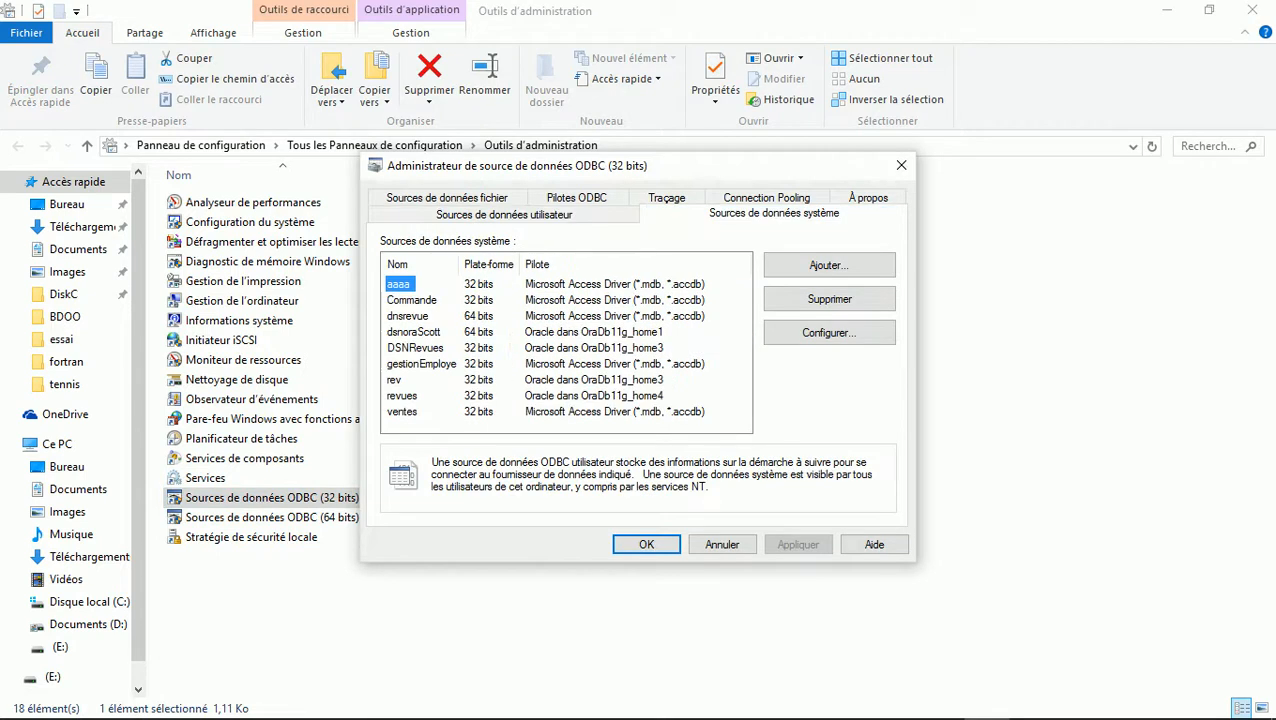
Add a new system data source named Tennis using the Microsoft Excel driver
left_click(829, 265)
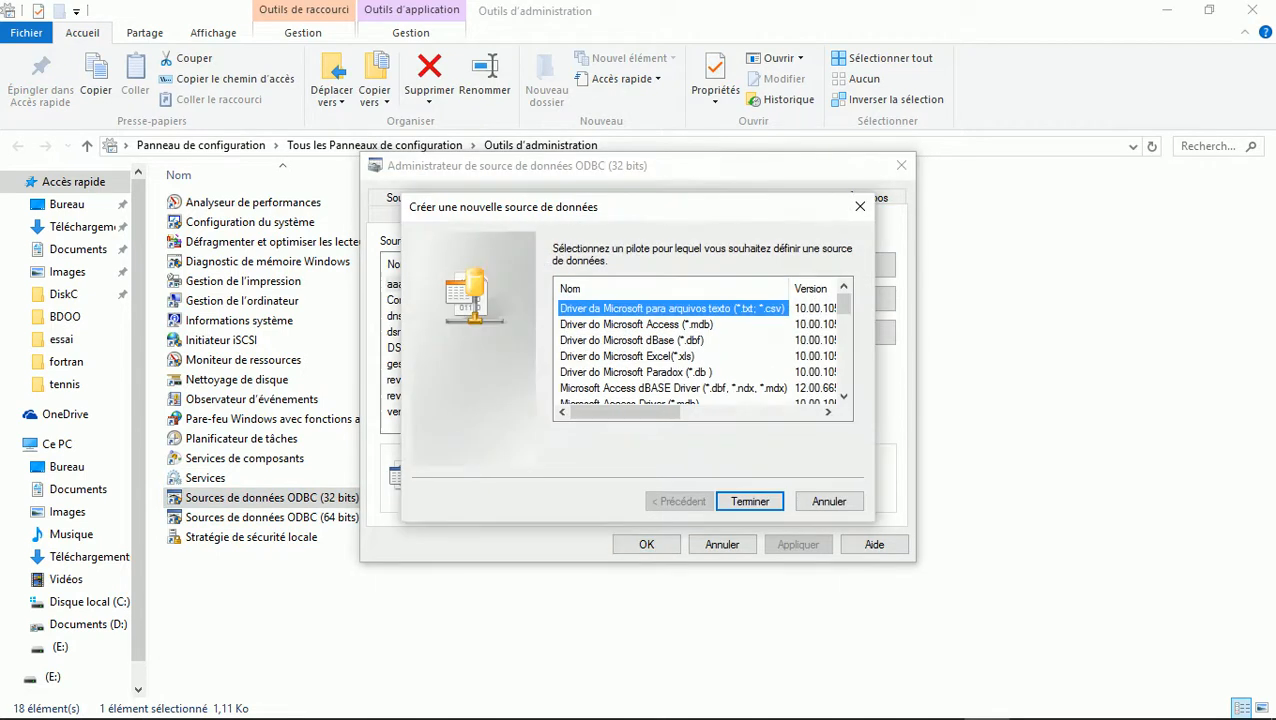
double_click(627, 356)
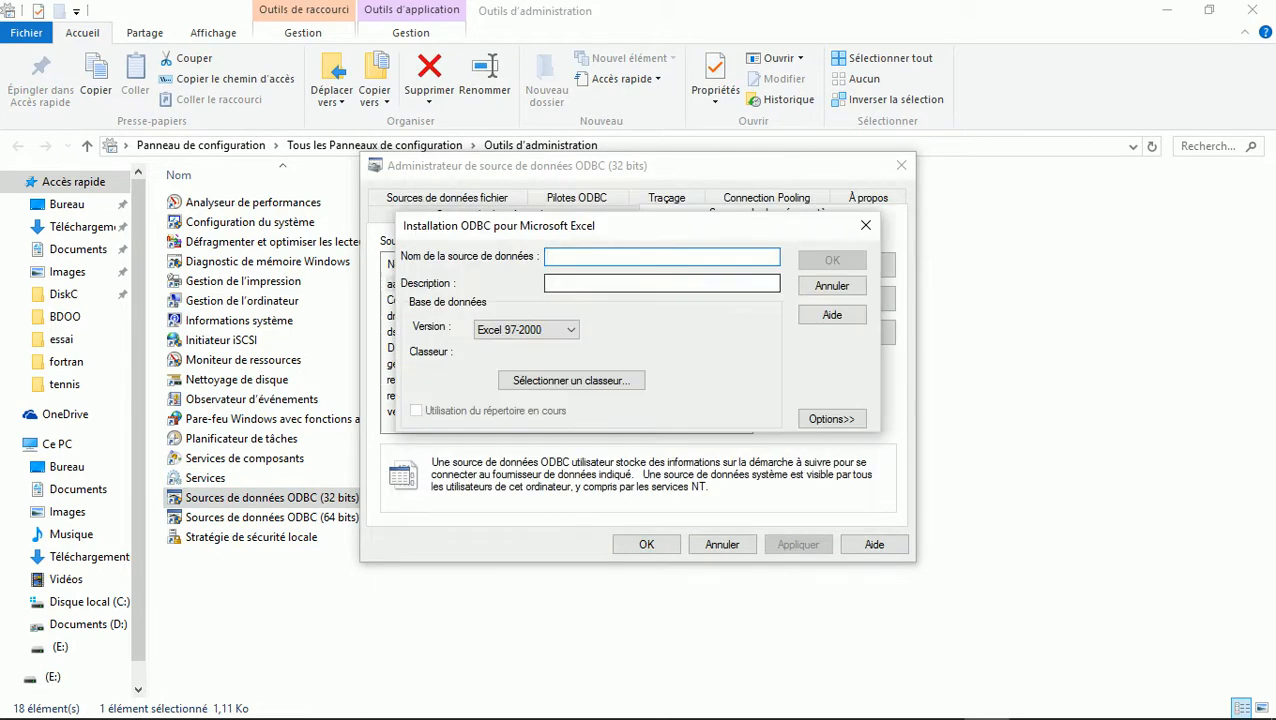
type("Tennis")
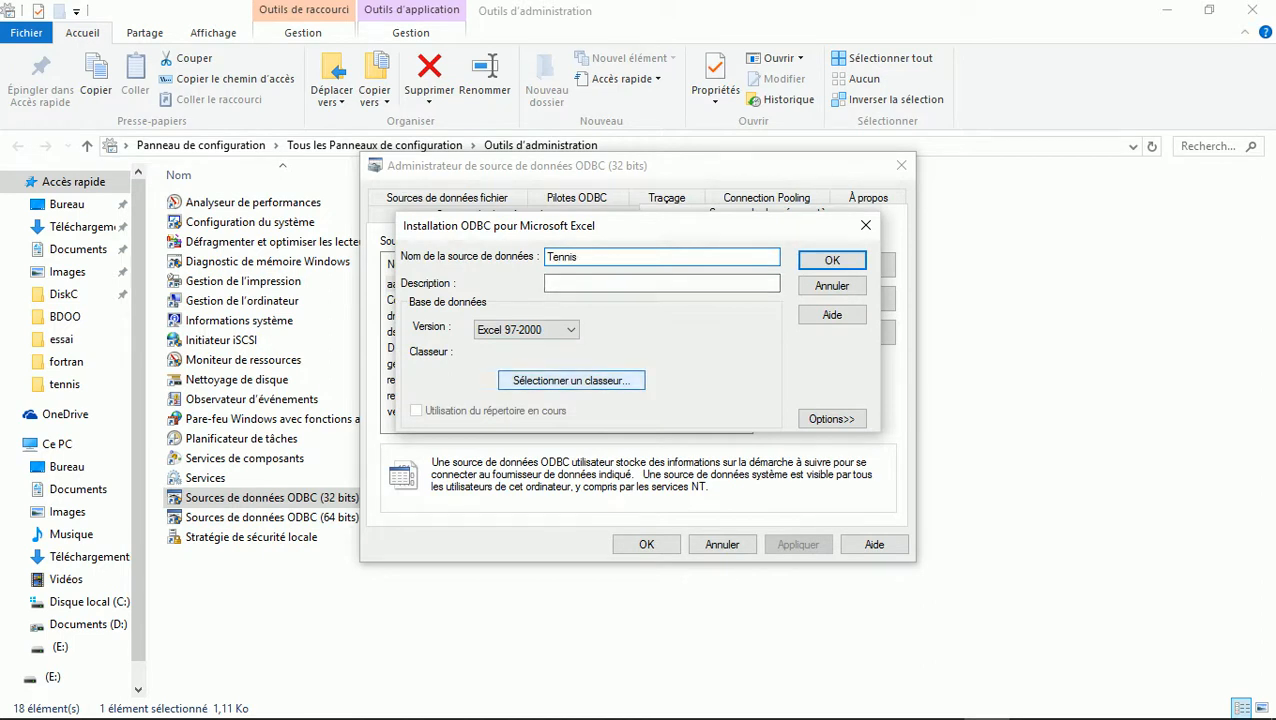
Point the Tennis source at D:\MesCoursDD\GLSID\OracleAdmin\PlSQL\tennis\Tennis.xls and confirm
left_click(571, 380)
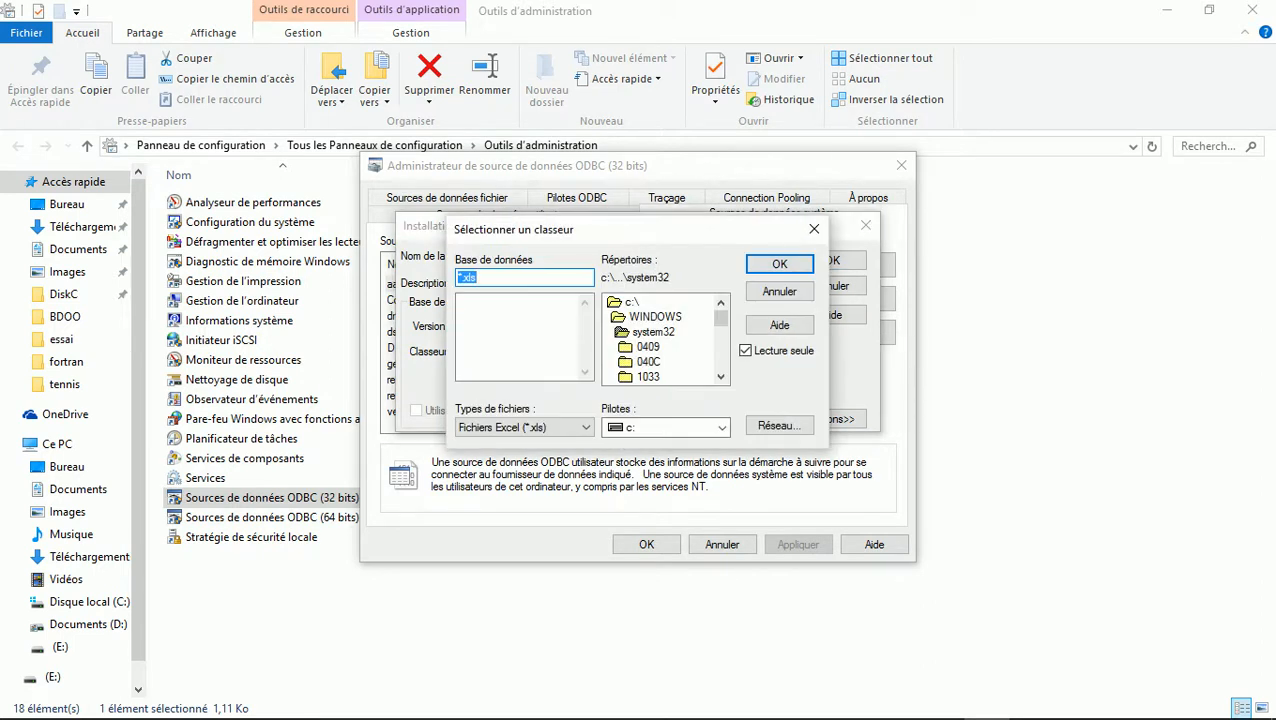
left_click(665, 427)
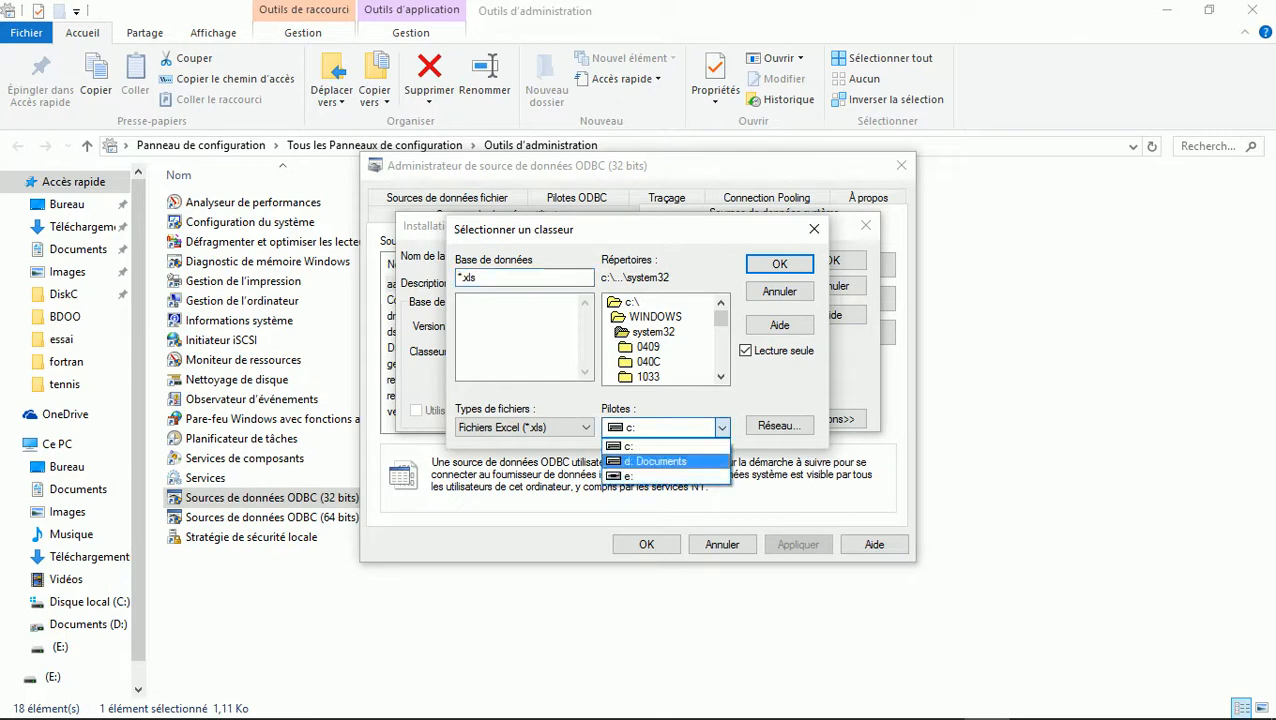
left_click(661, 459)
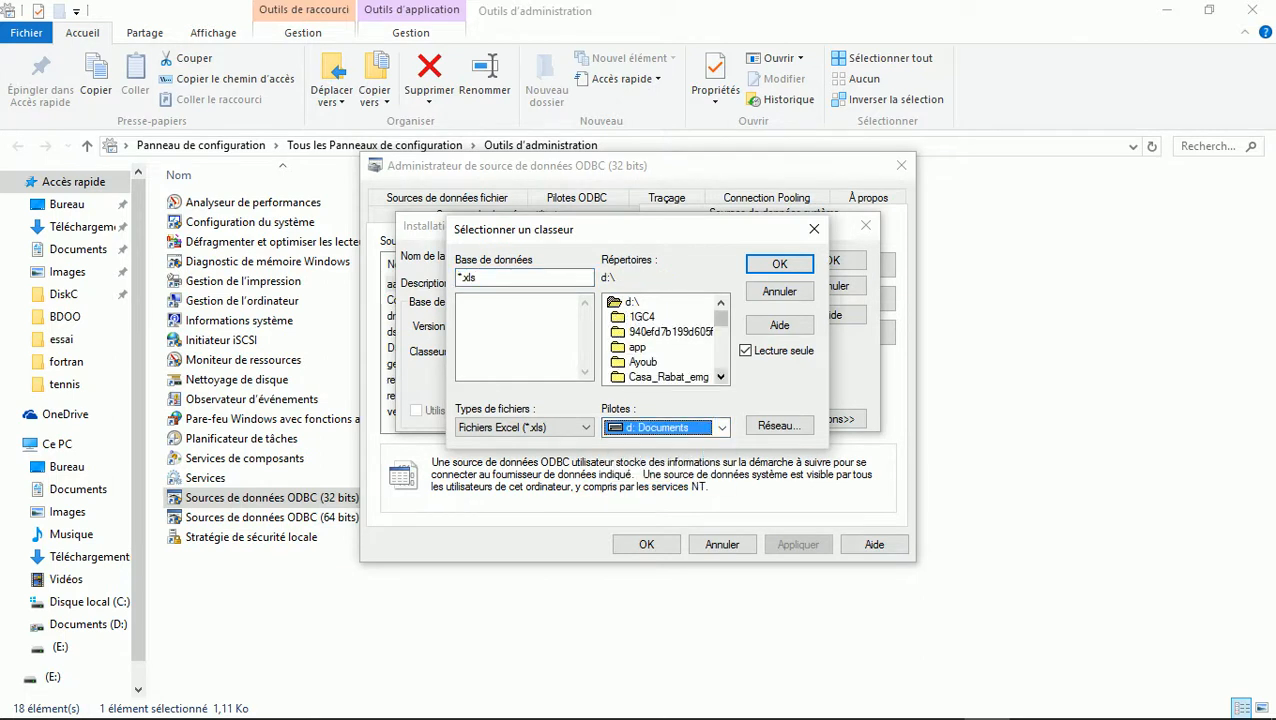
left_click(670, 332)
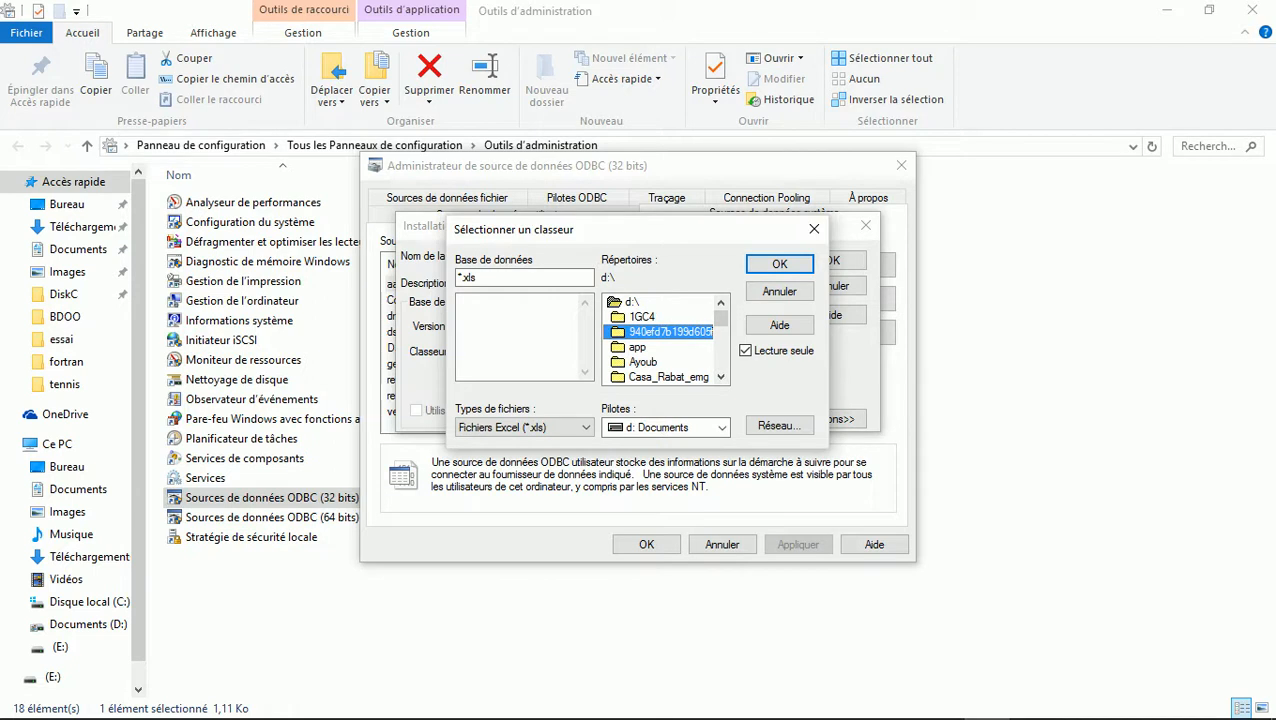
key("Down")
key("Down")
key("Down")
key("Down")
key("Down")
key("Down")
key("Down")
key("Down")
key("Down")
key("Down")
key("Down")
key("Down")
key("Down")
key("Down")
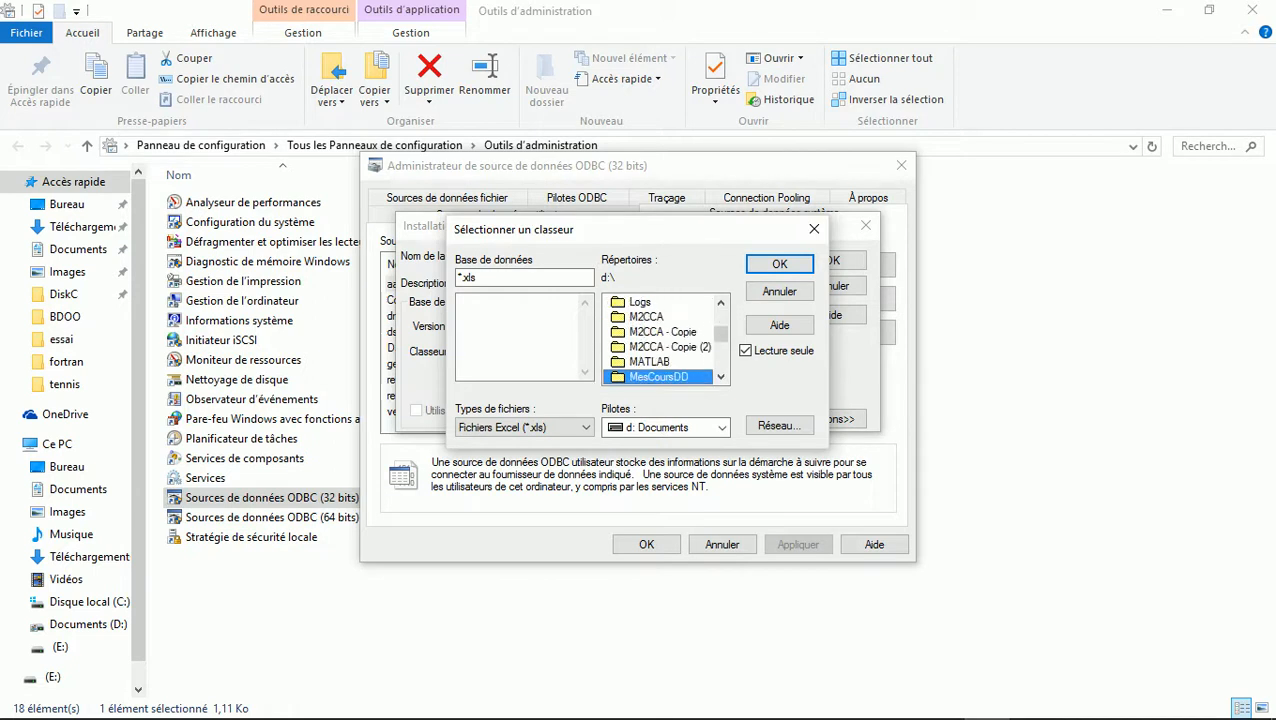
key("Return")
key("Down")
key("Down")
key("Down")
key("Down")
key("Down")
key("Down")
key("Down")
key("Down")
key("Down")
key("Down")
key("Down")
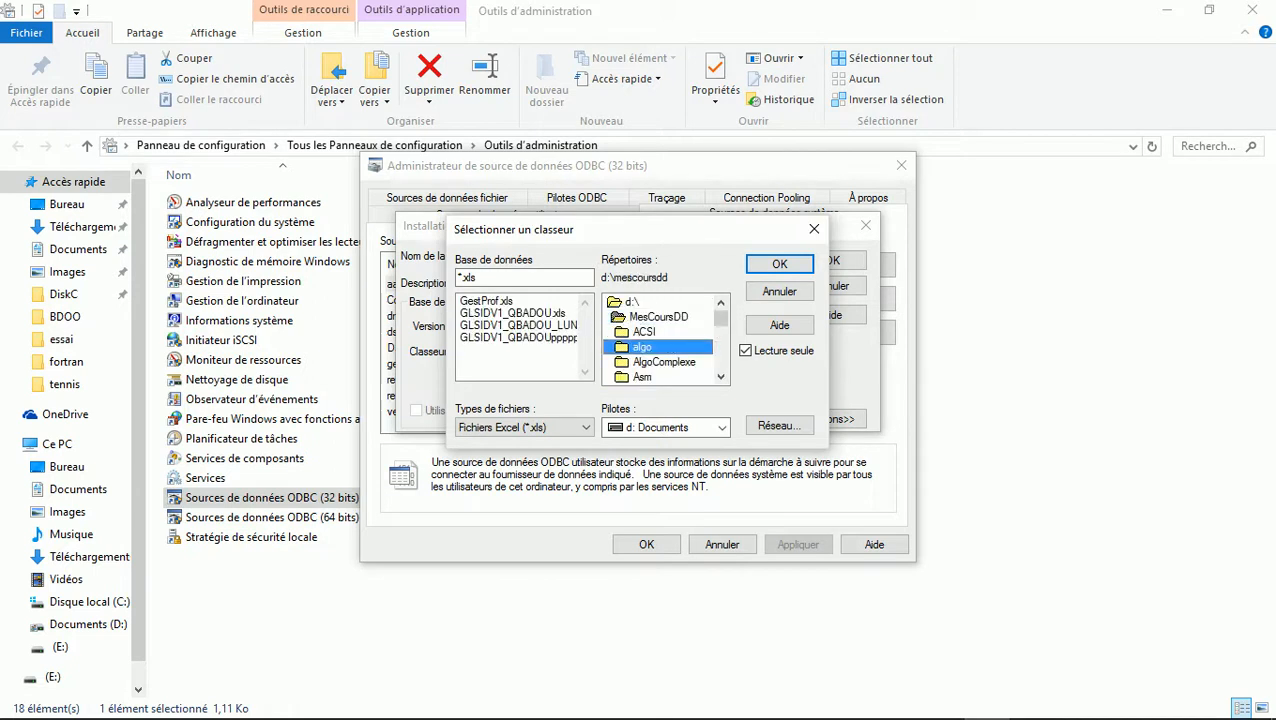
key("Return")
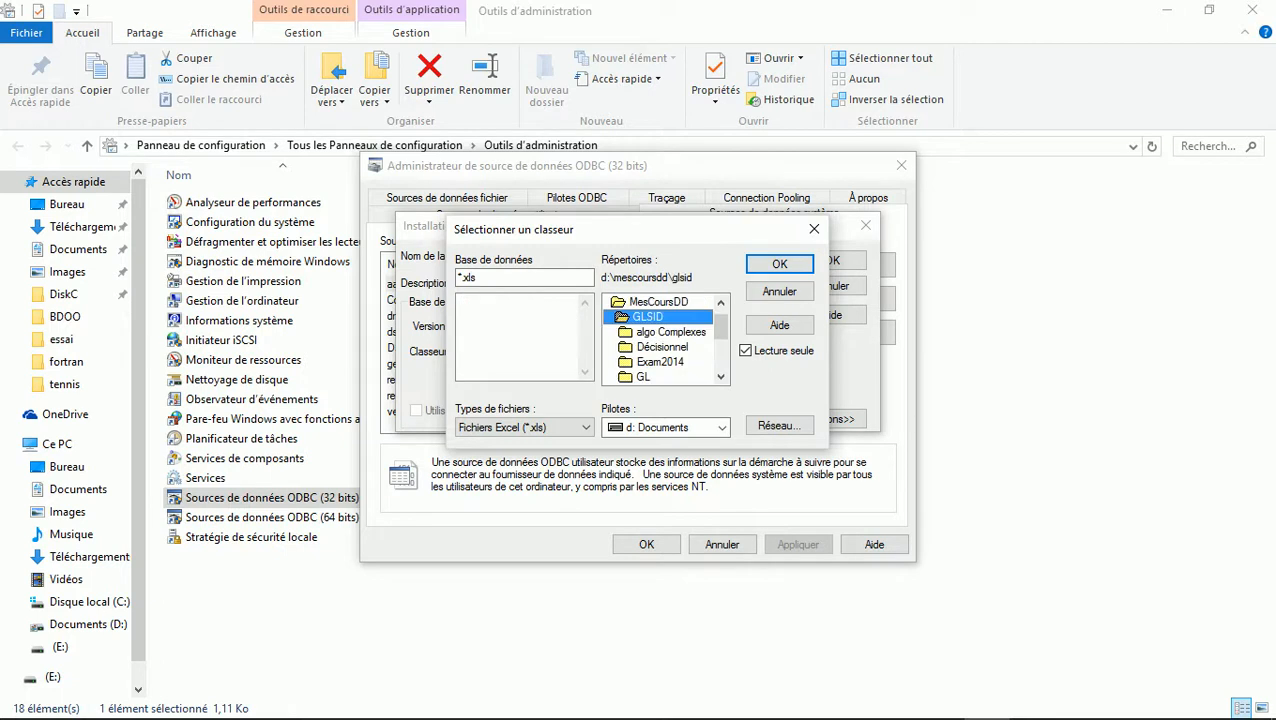
key("Down")
key("Down")
key("Down")
key("Down")
key("Down")
key("Down")
key("Down")
key("Return")
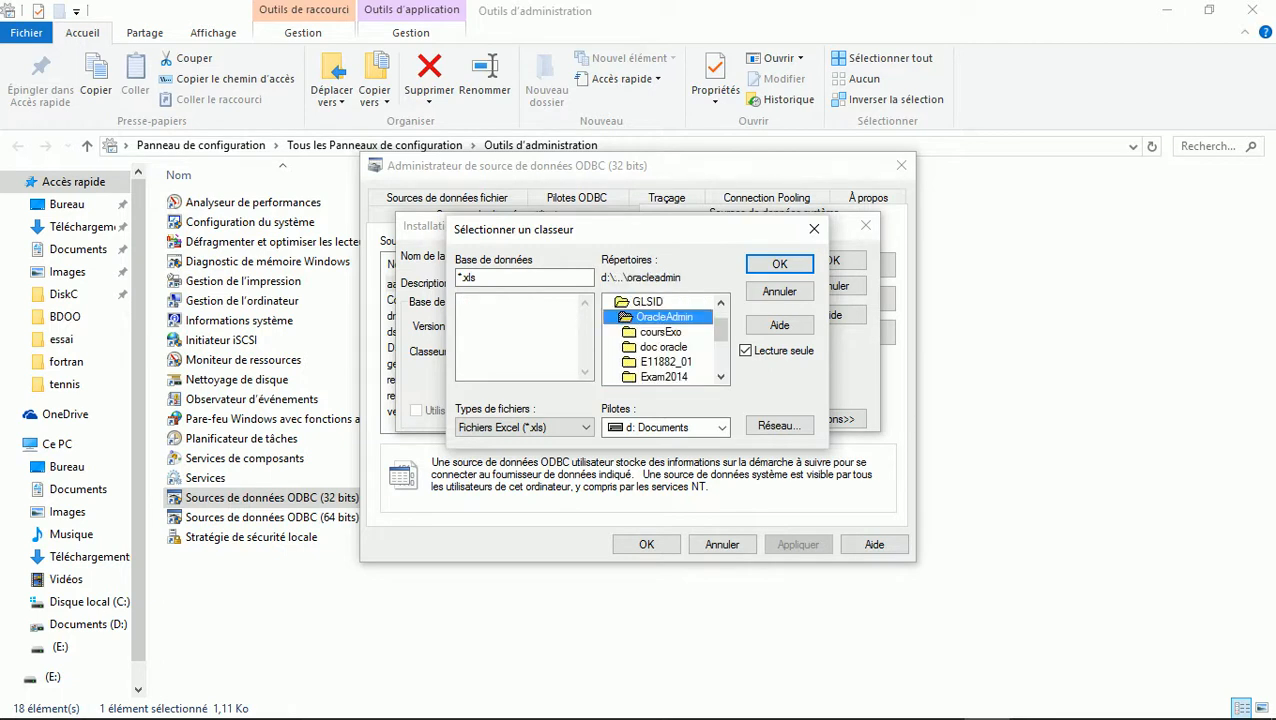
key("Down")
key("Down")
key("Down")
key("Down")
key("Down")
key("Down")
key("Down")
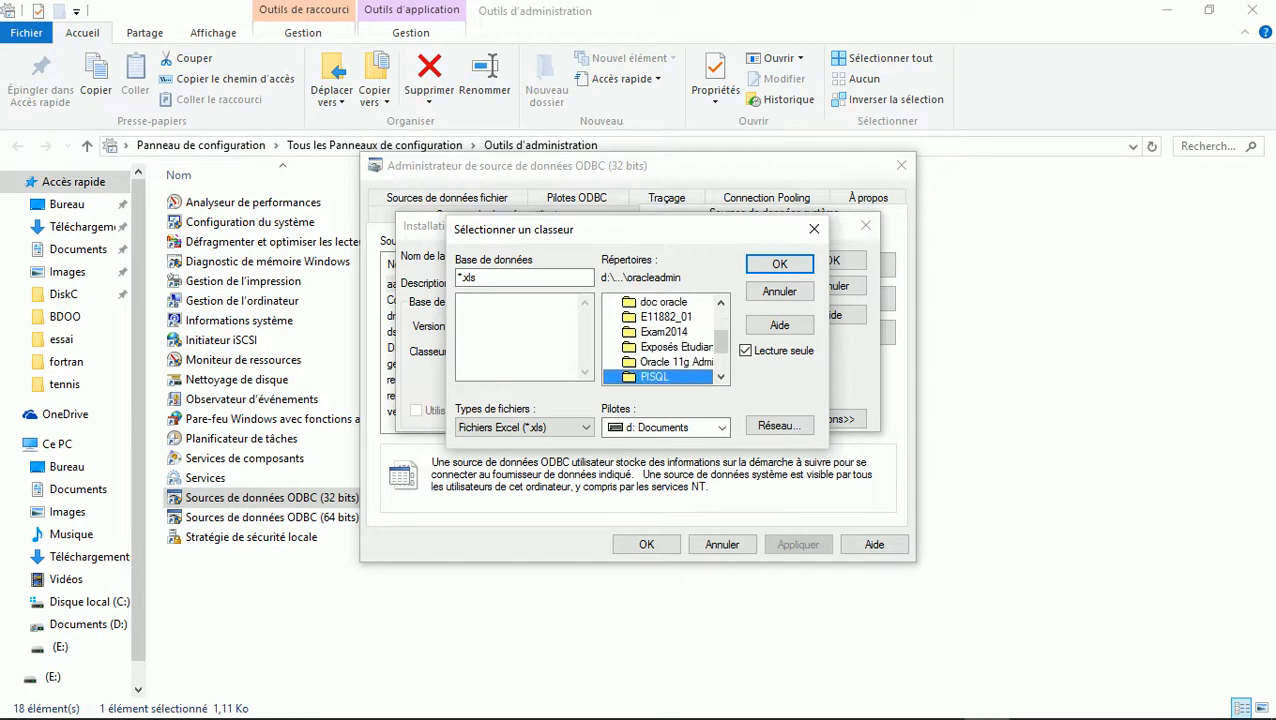
key("Return")
key("Down")
key("Return")
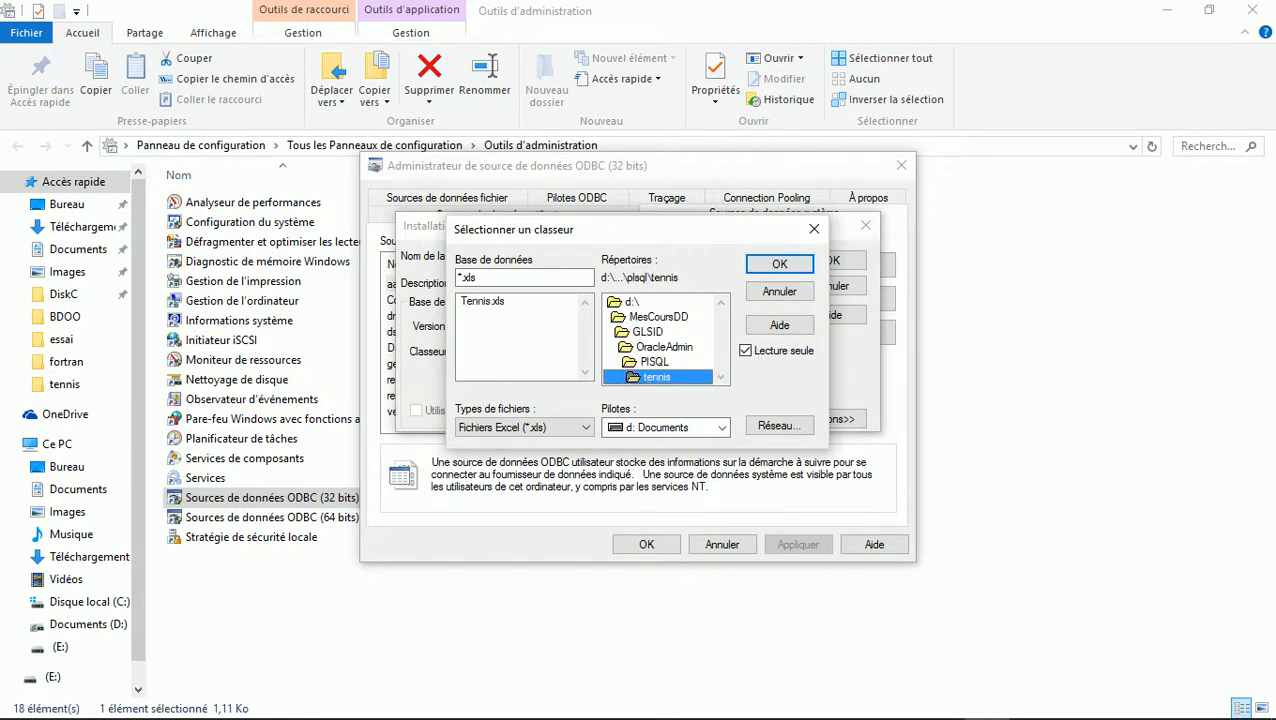
double_click(483, 301)
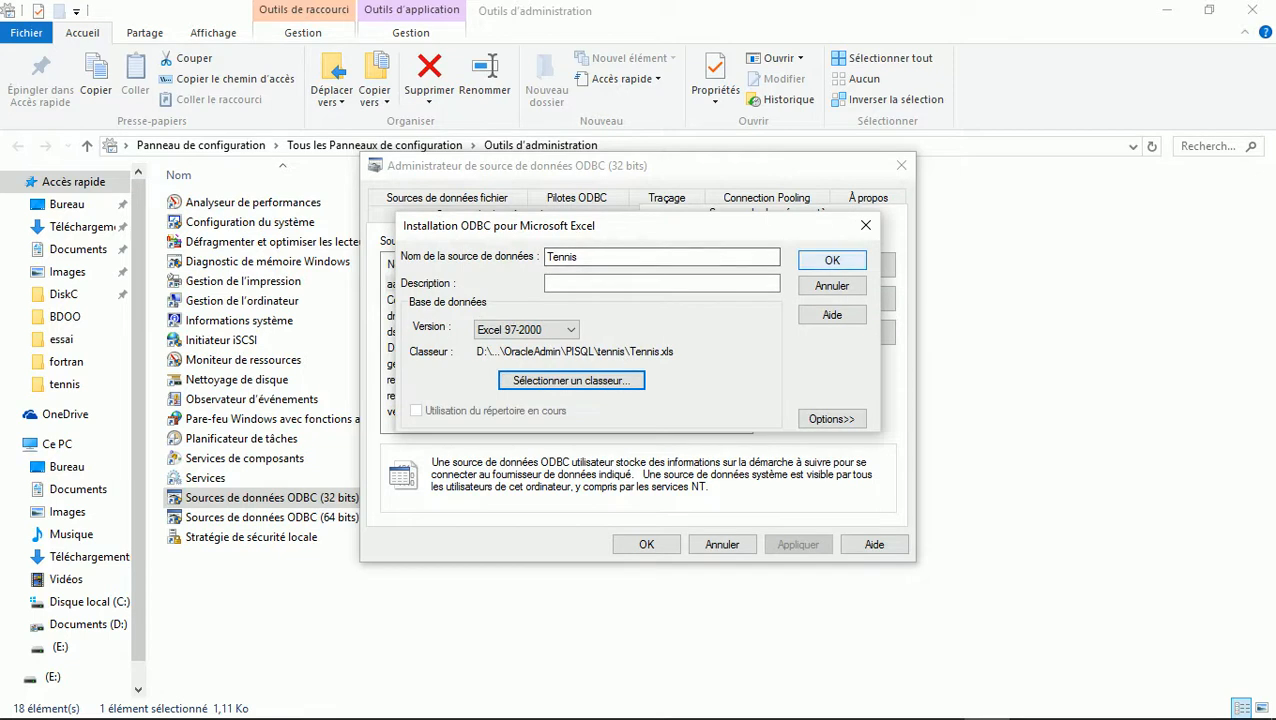
left_click(832, 259)
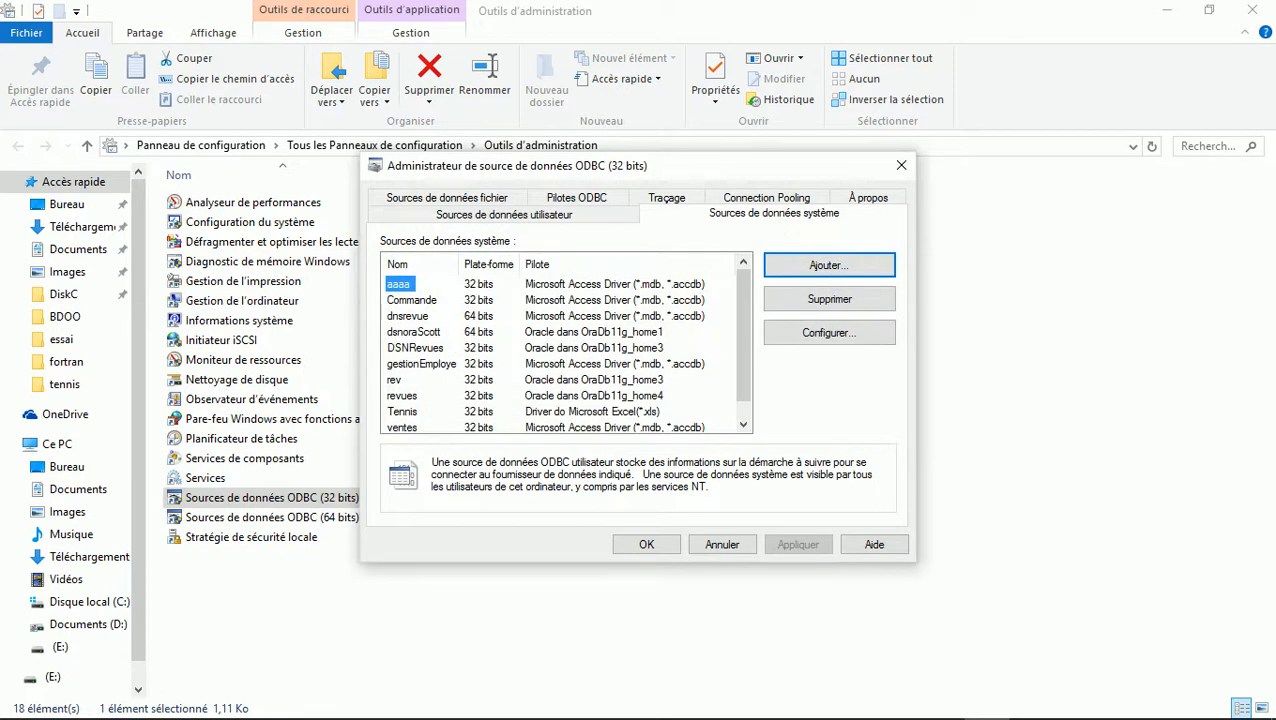
Close the ODBC administrator and browse to D:\app\QBADOU\product\11.2.0\dbhome_3\hs\admin
left_click(646, 541)
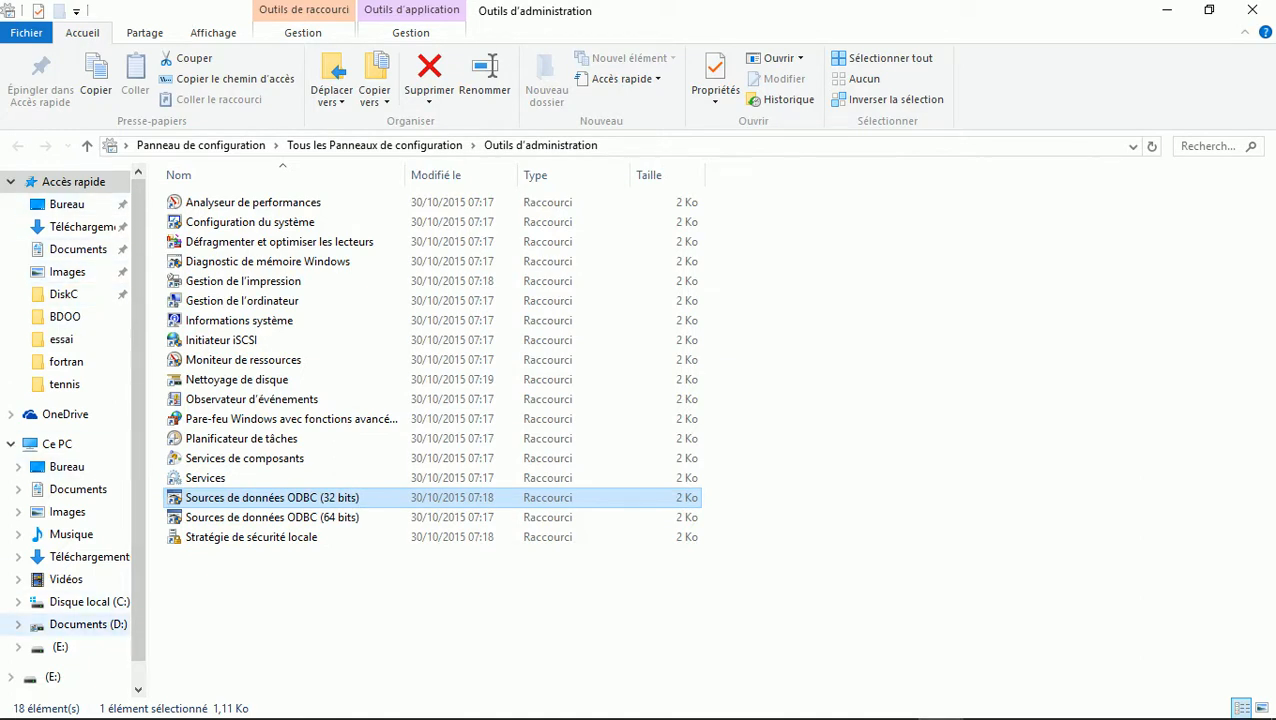
left_click(88, 624)
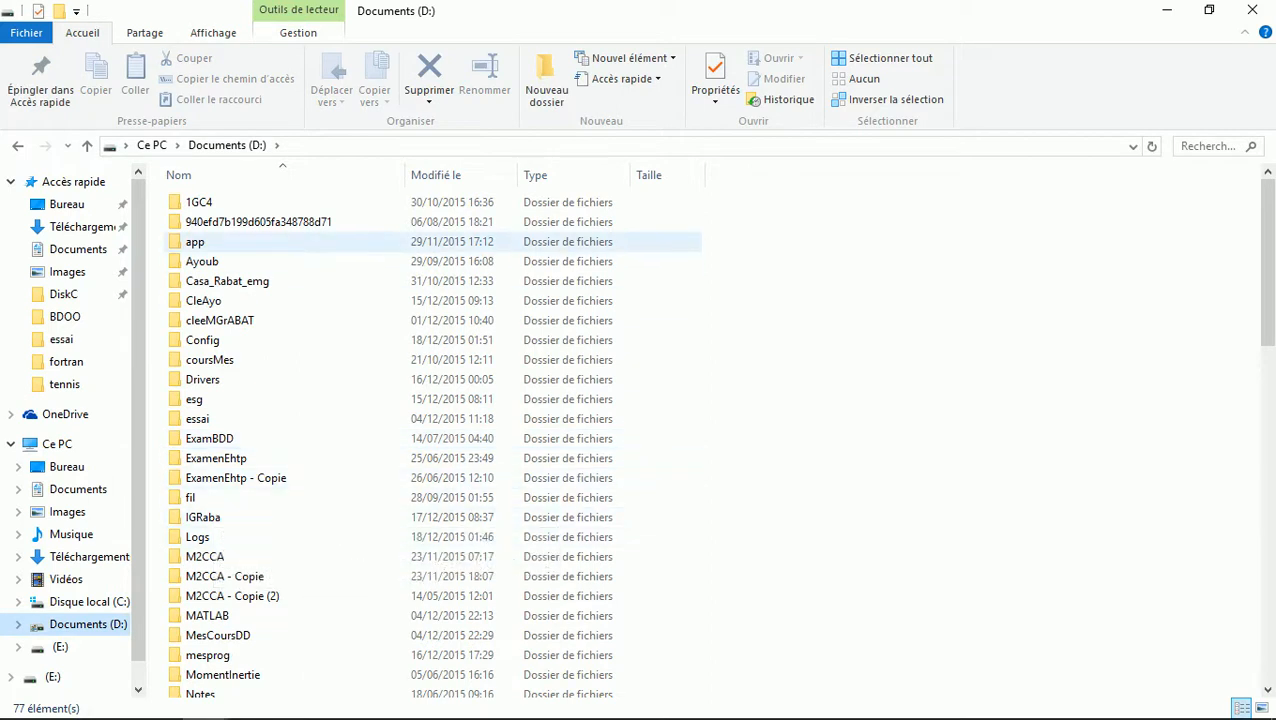
double_click(195, 241)
left_click(200, 175)
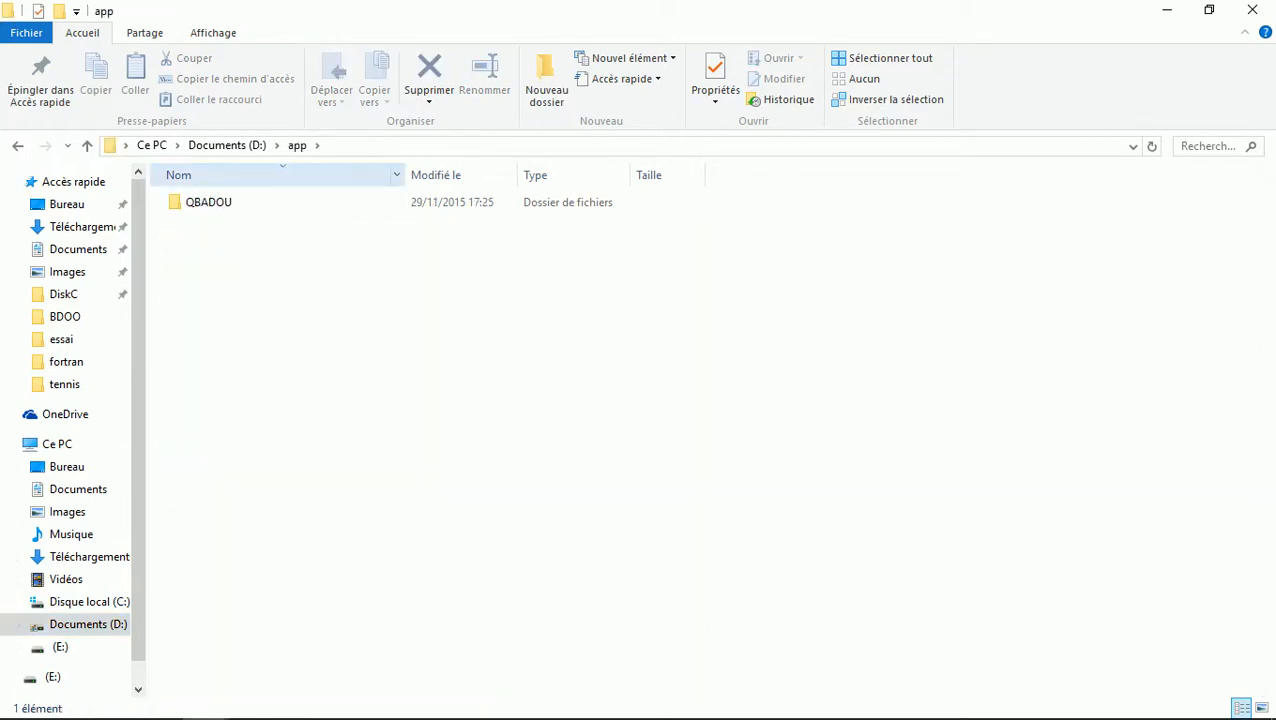
left_click(208, 202)
double_click(210, 202)
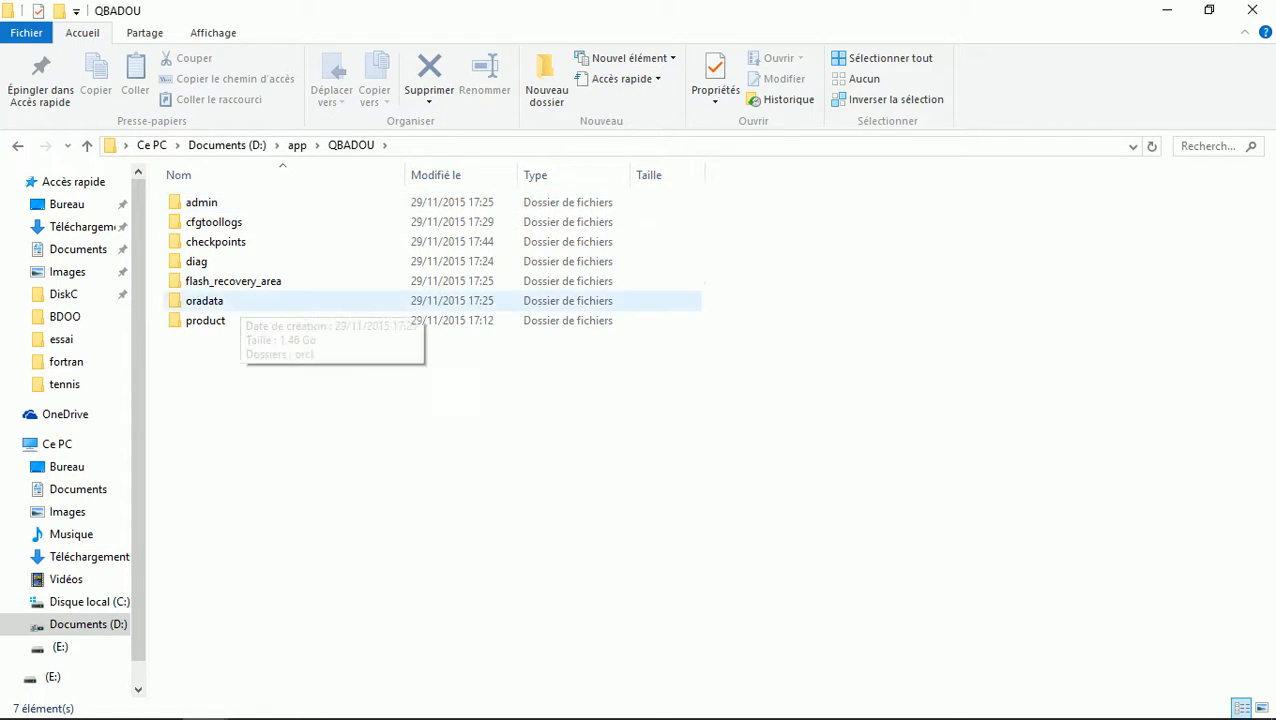
double_click(222, 320)
double_click(200, 202)
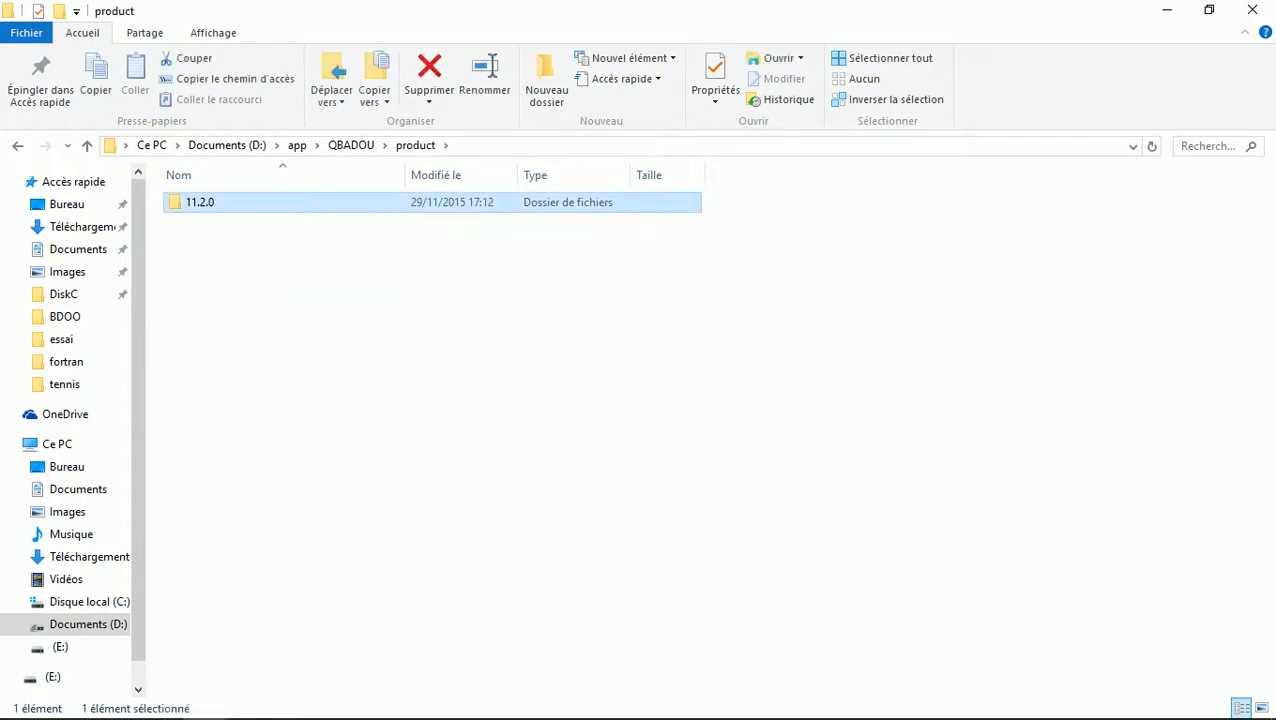
double_click(210, 202)
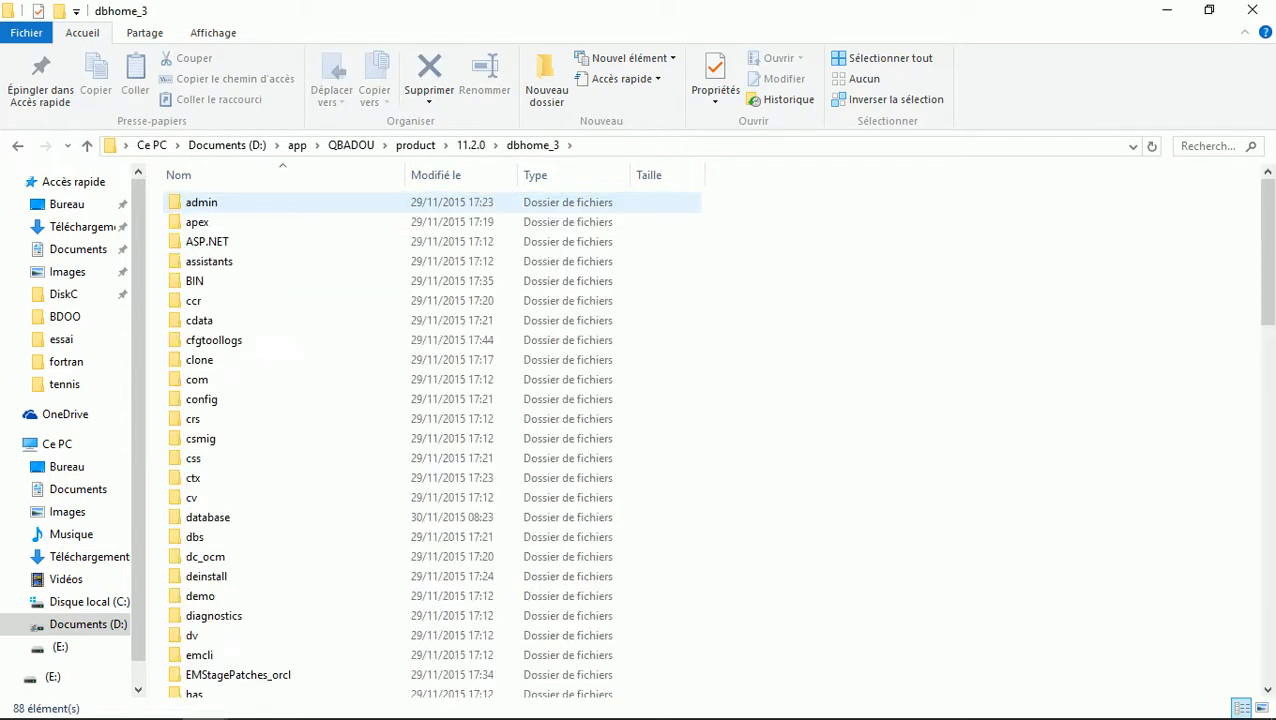
left_click(215, 247)
key("Page_Down")
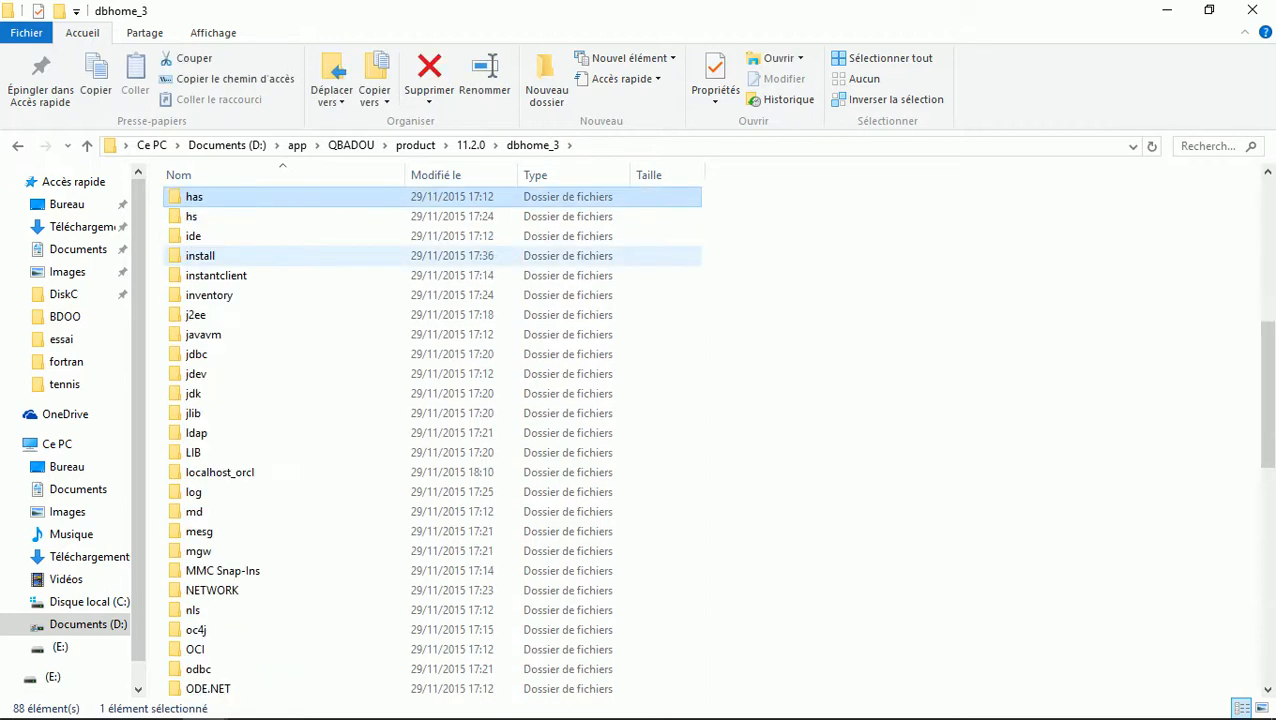
key("Down")
key("Return")
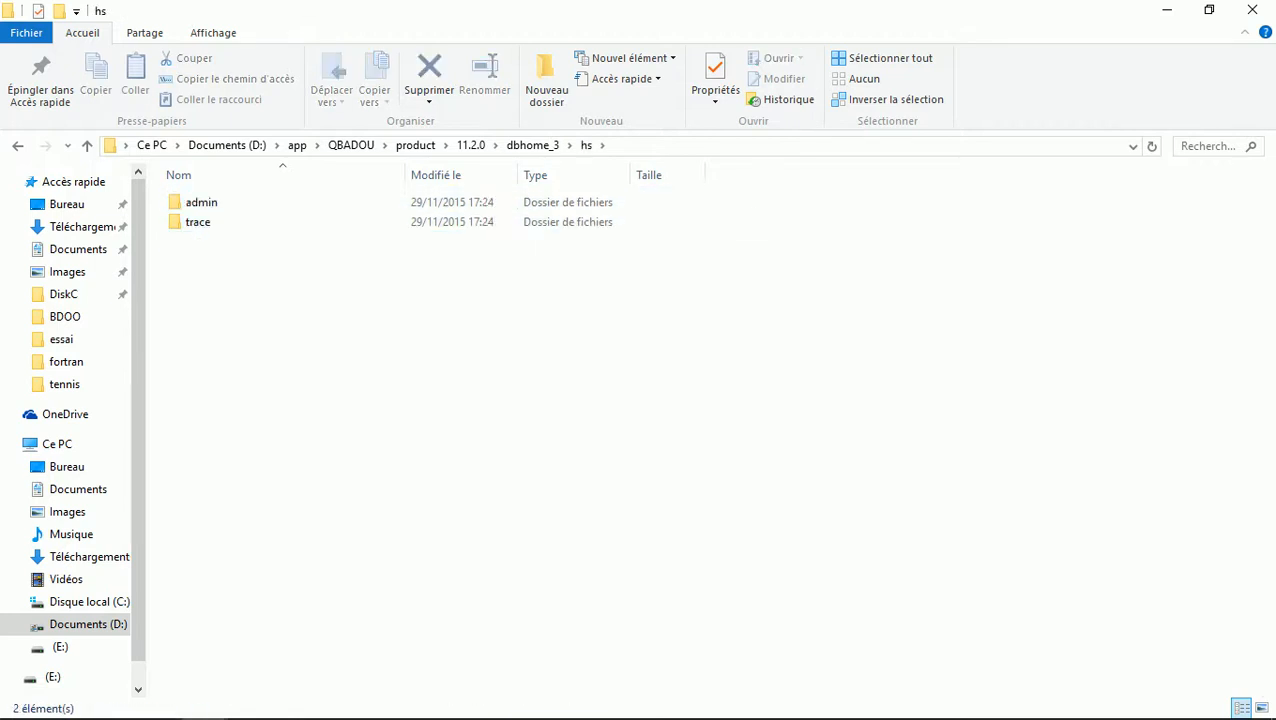
key("Return")
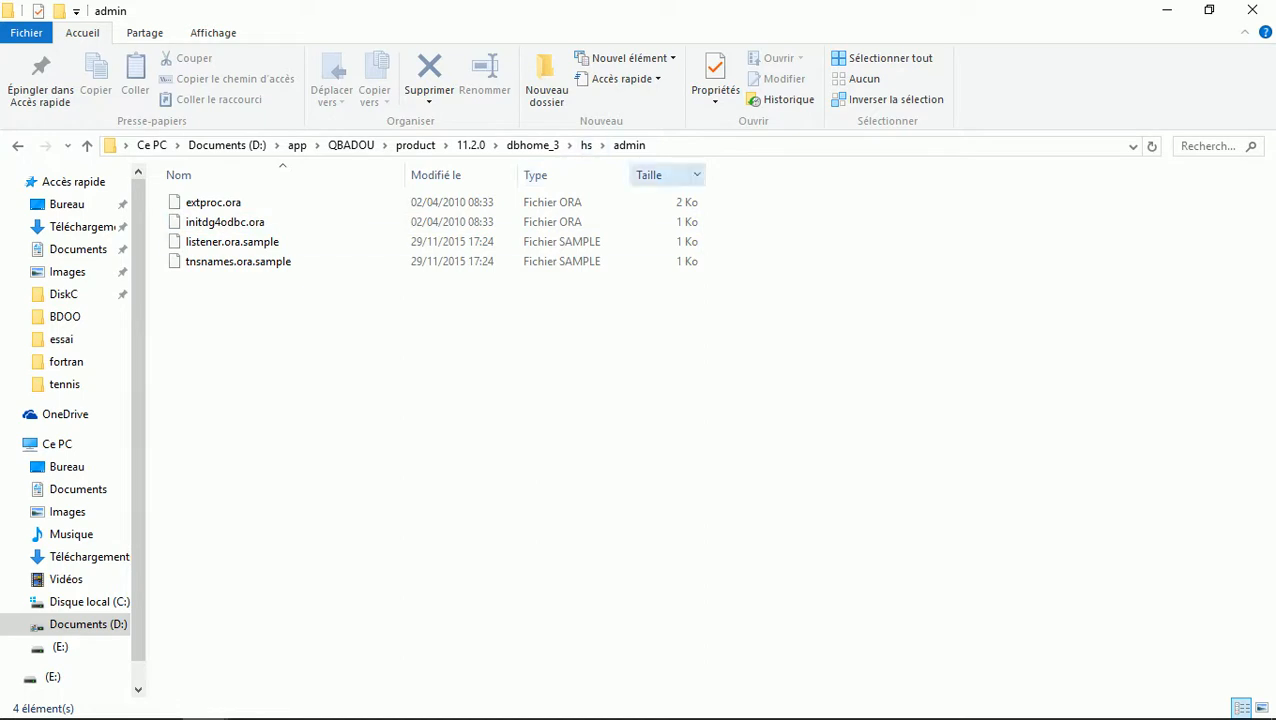
Open initdg4odbc.ora with Bloc-notes via Ouvrir avec
left_click(225, 222)
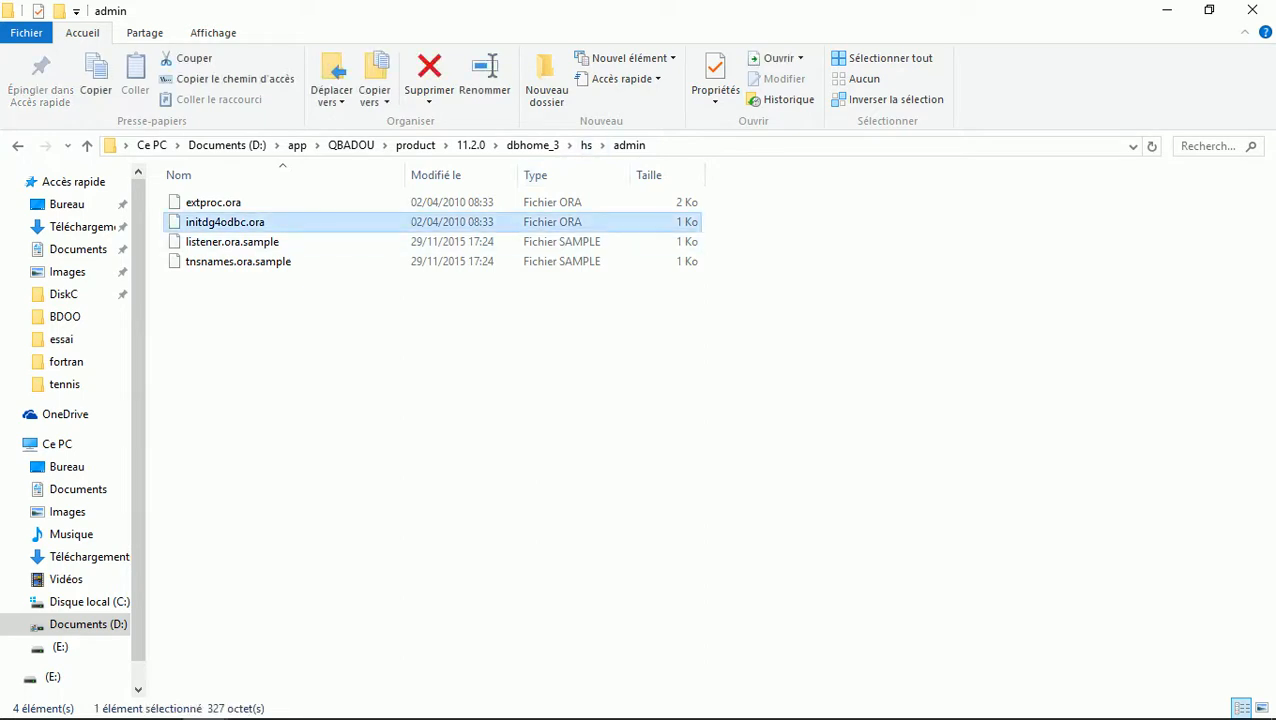
right_click(256, 222)
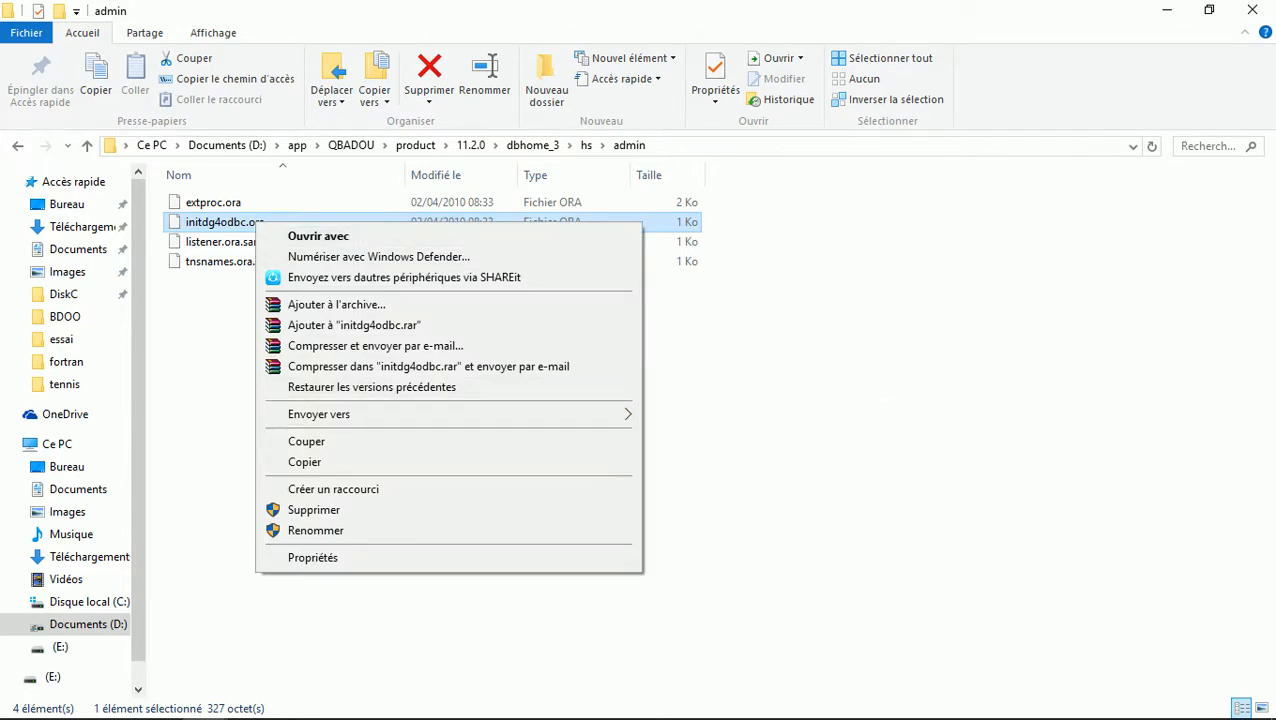
left_click(318, 237)
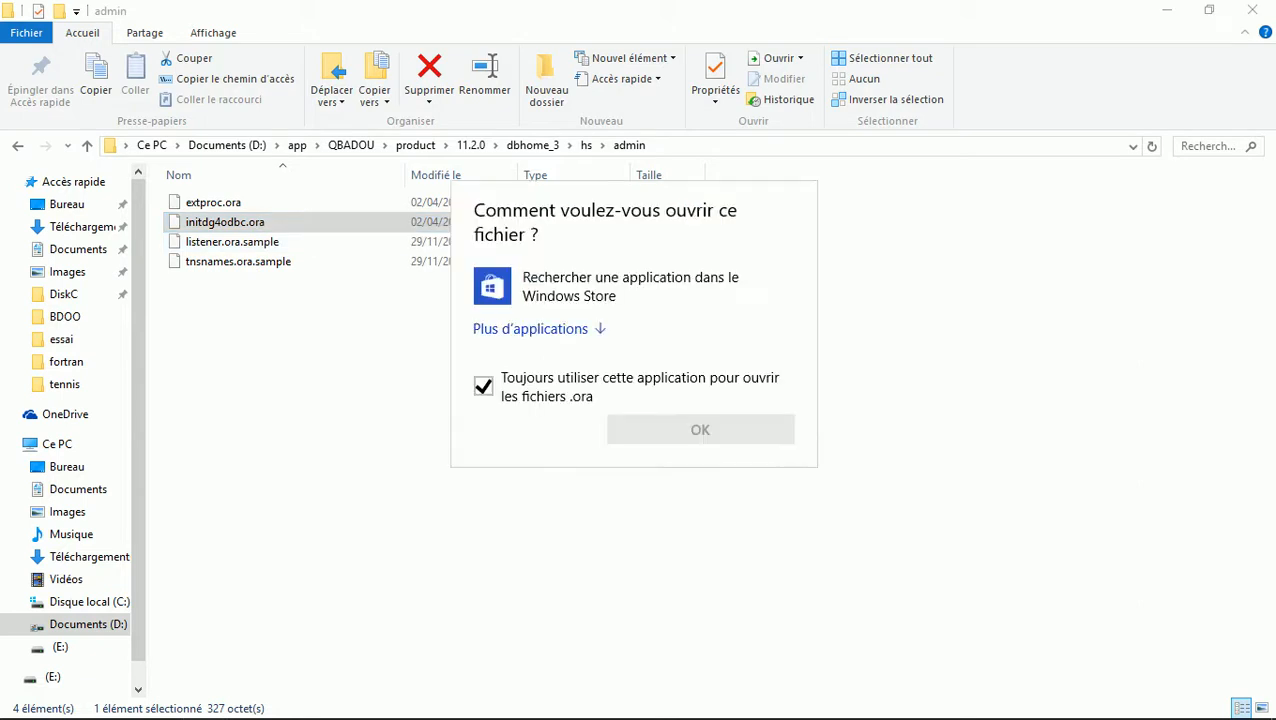
left_click(531, 329)
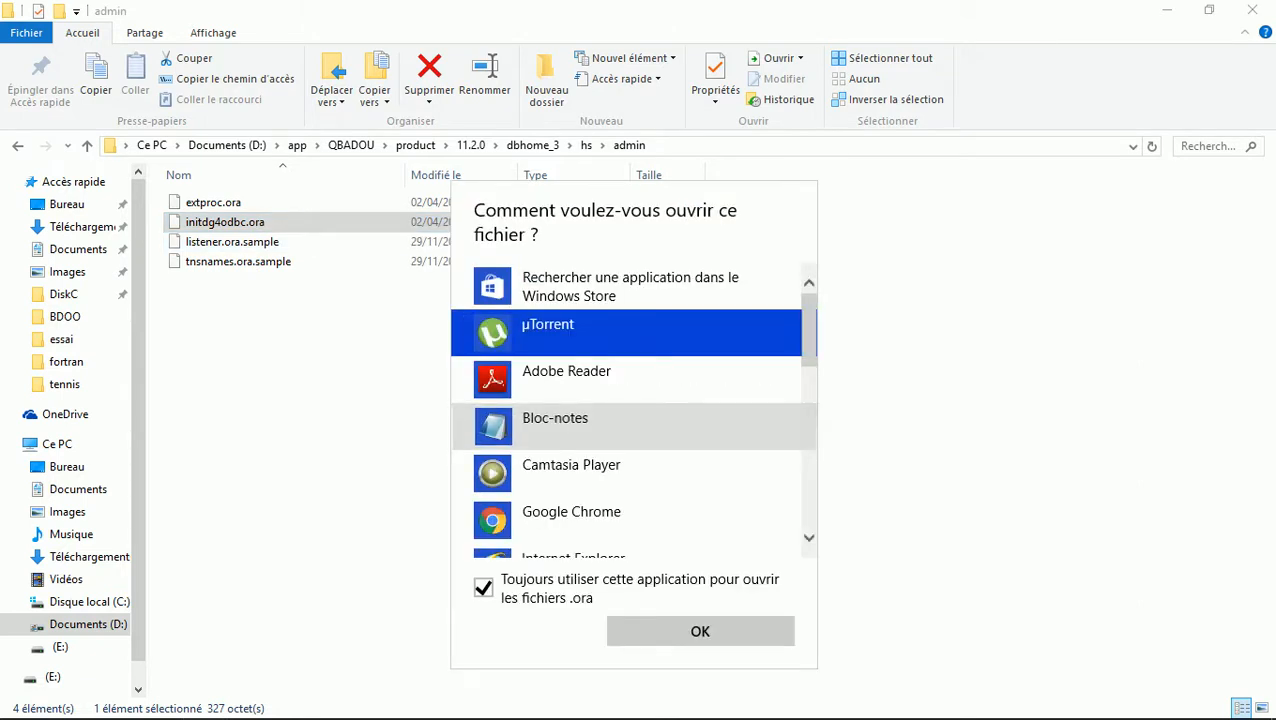
double_click(554, 425)
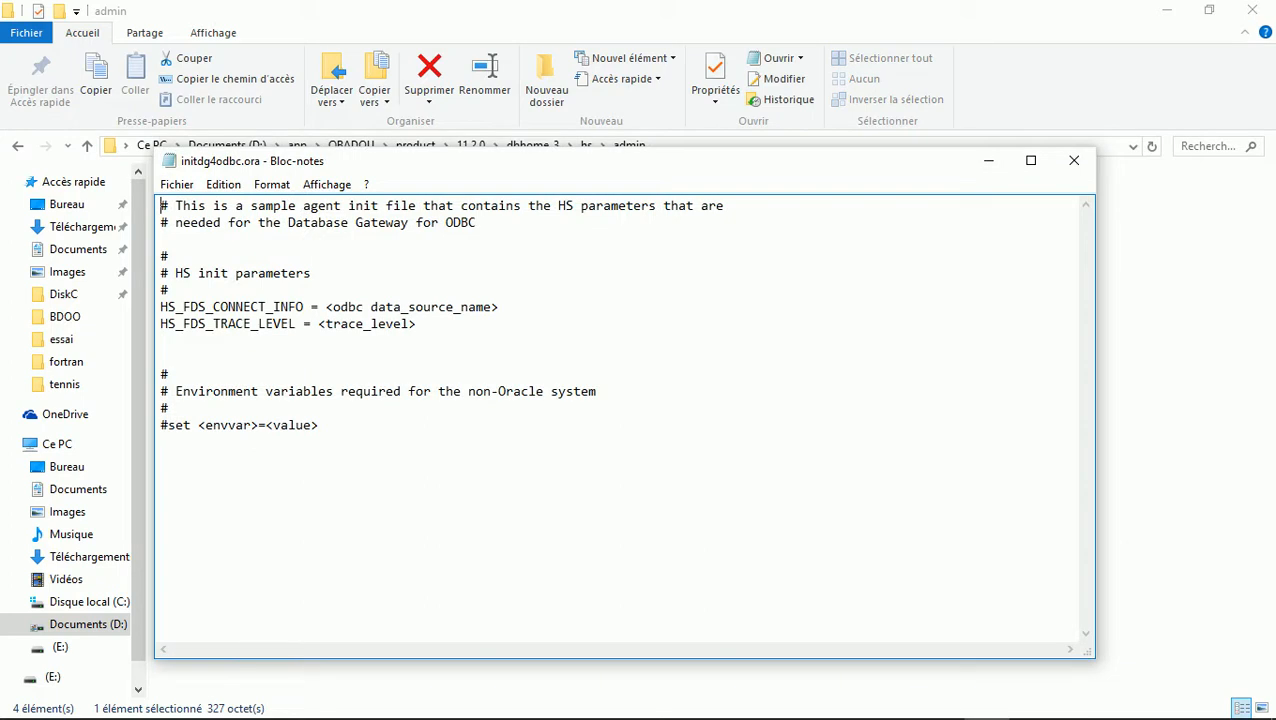
Replace the ODBC data source name placeholder with Tennis
left_click_drag(160, 307, 160, 340)
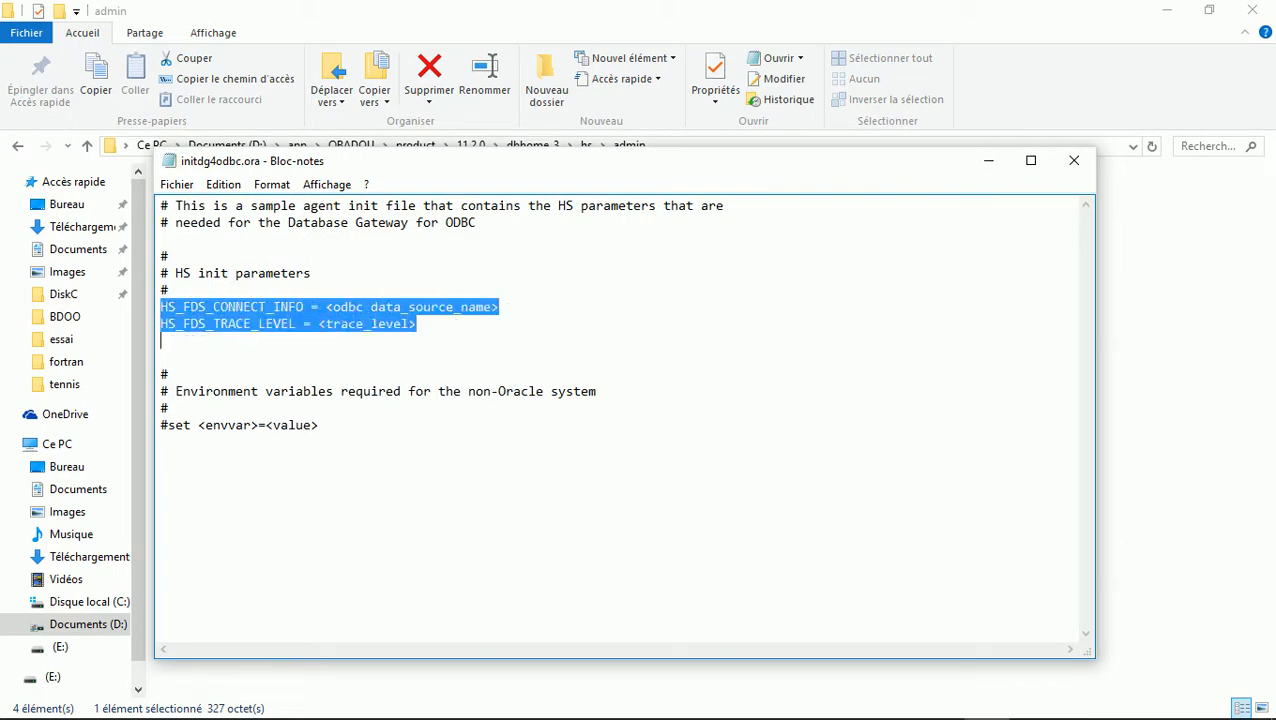
left_click_drag(950, 165, 1062, 366)
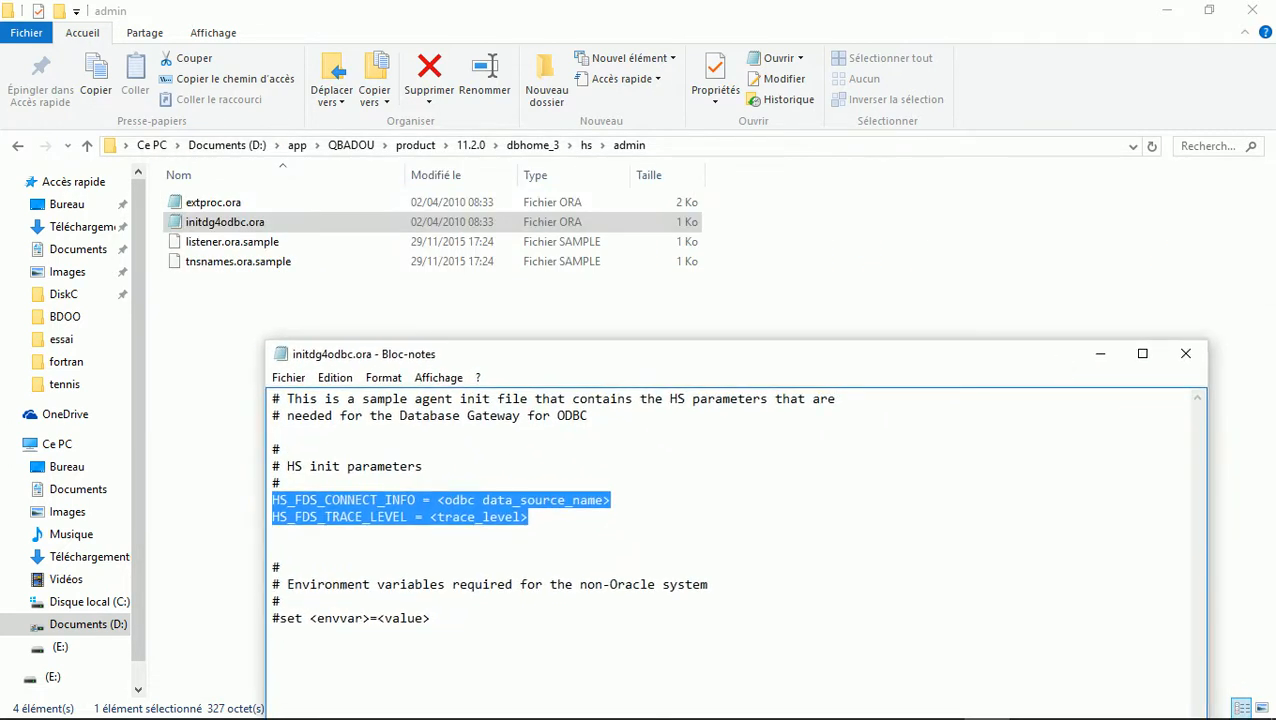
left_click_drag(484, 355, 428, 237)
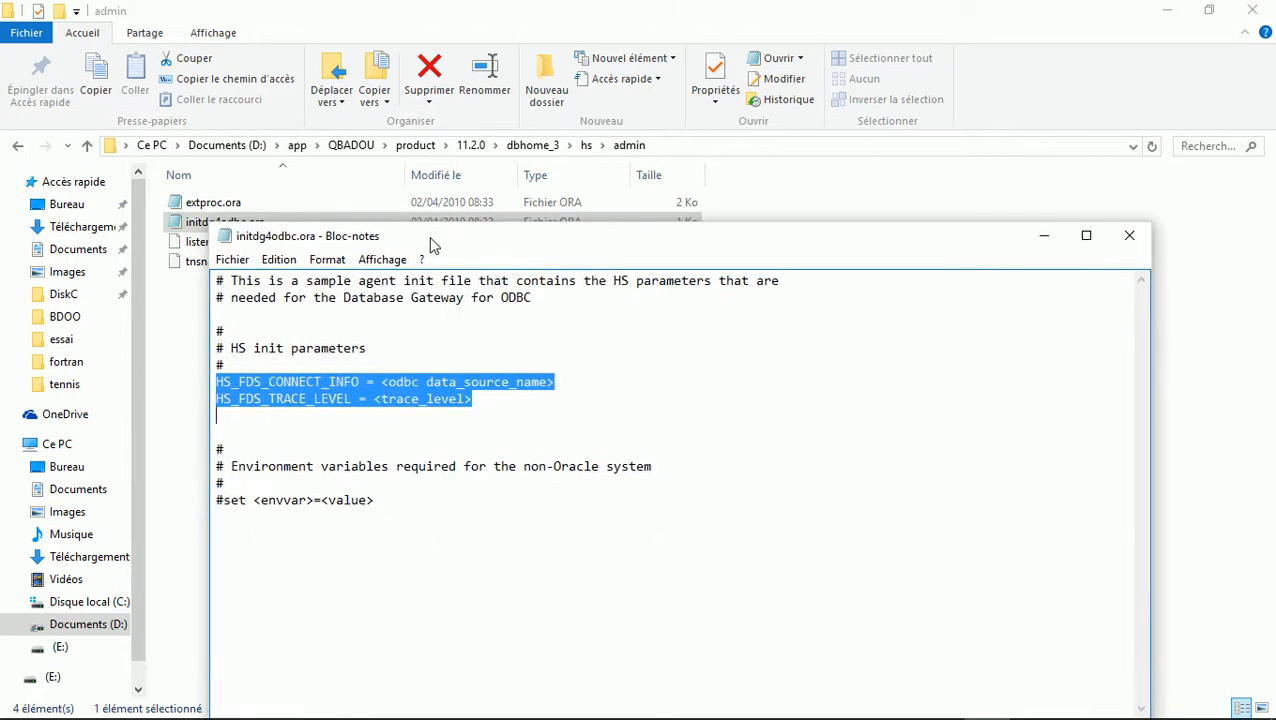
left_click_drag(430, 245, 443, 232)
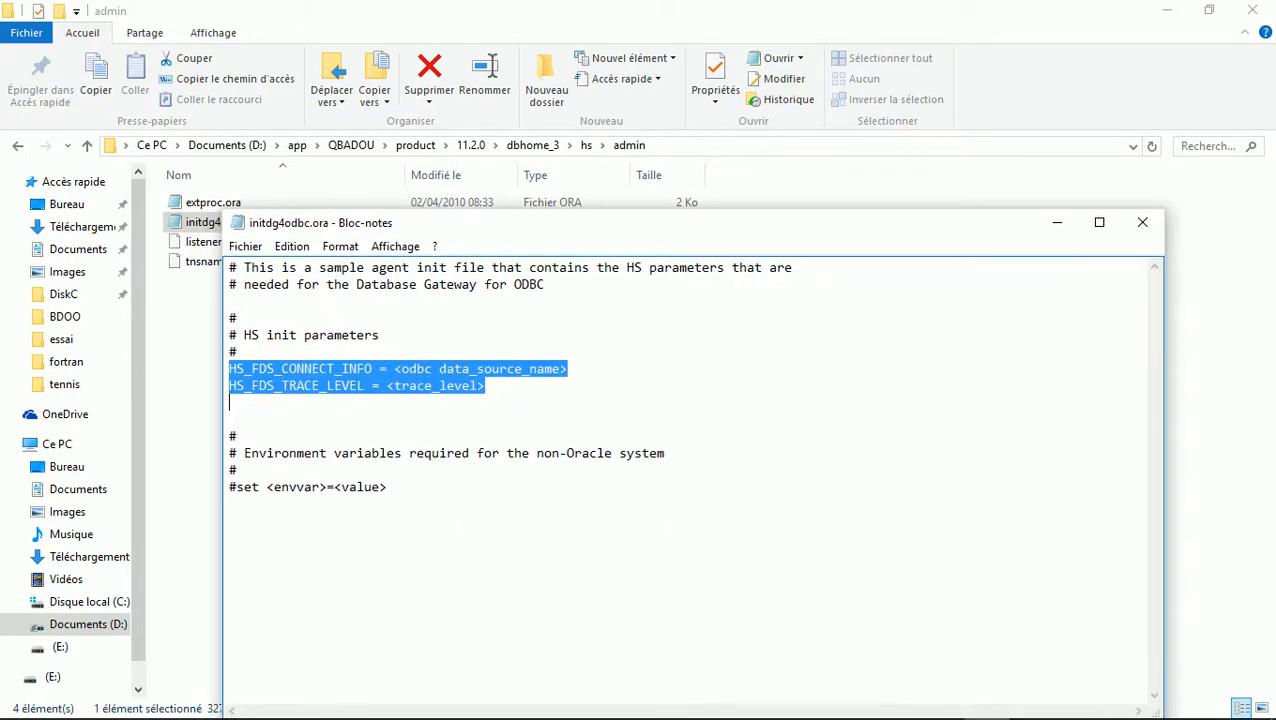
left_click(432, 386)
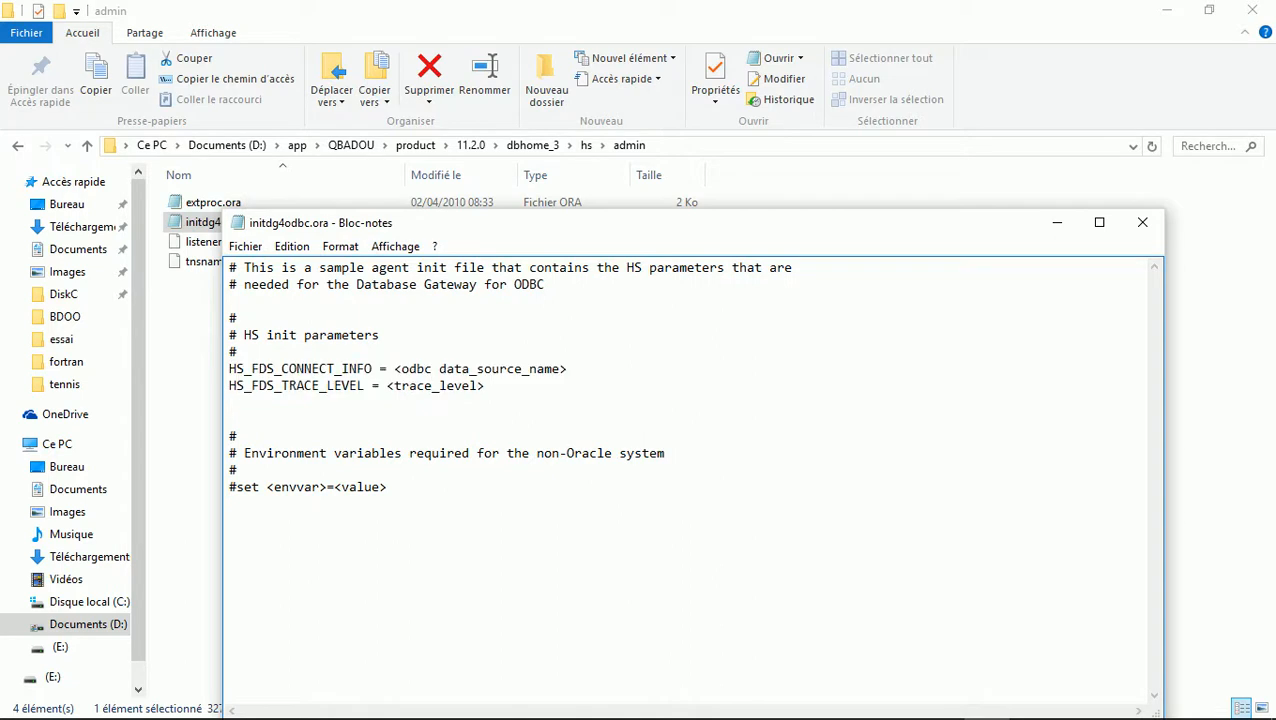
left_click_drag(394, 369, 567, 369)
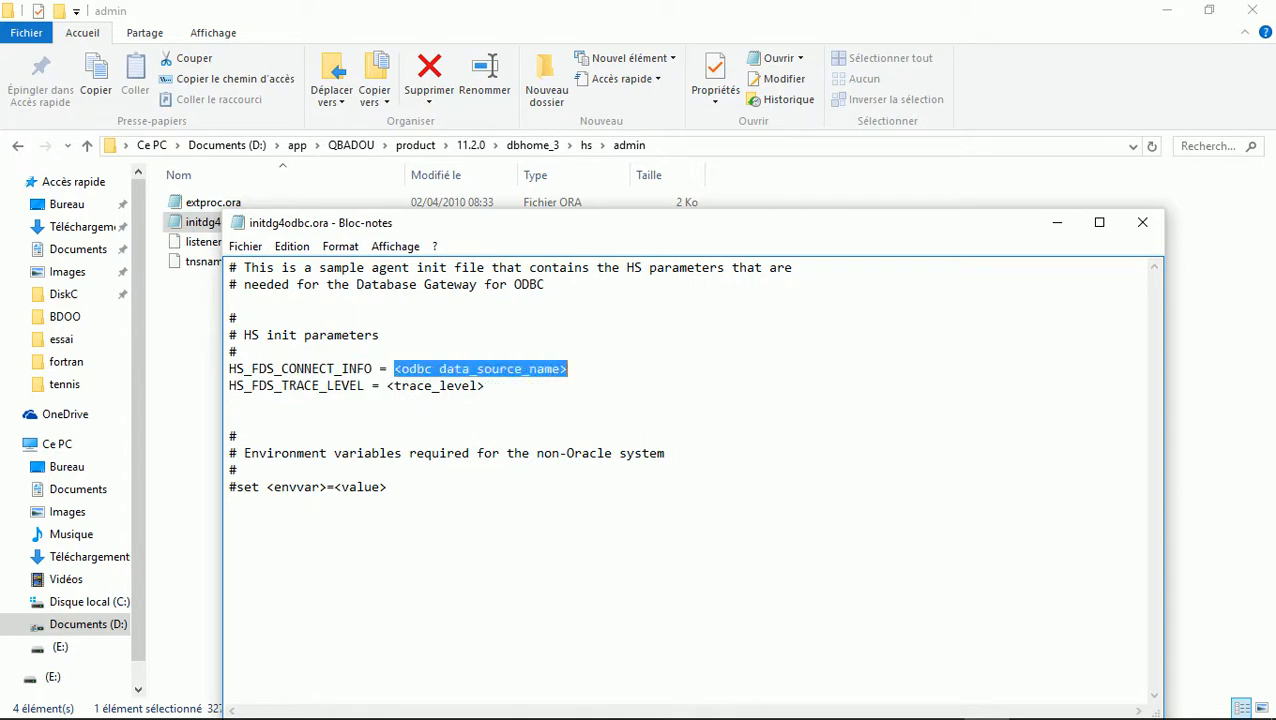
type("Tennis")
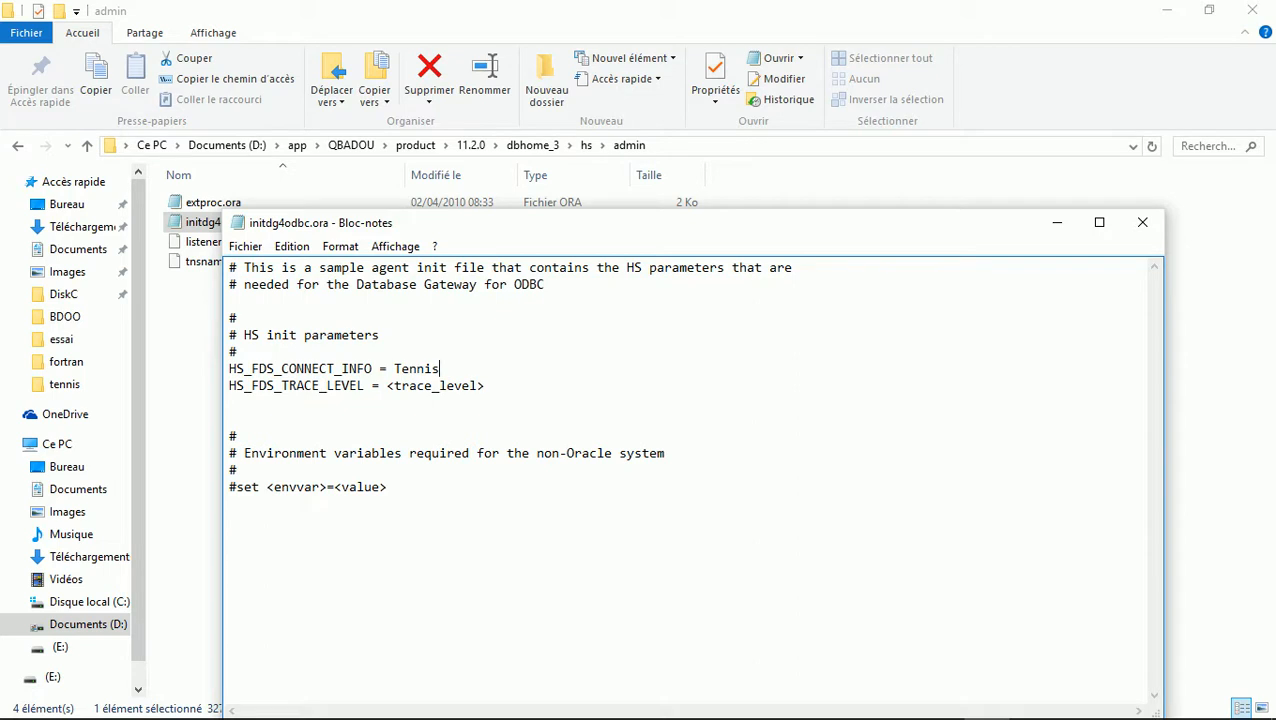
Set the trace level to on and begin a new HS_FDS_AUTOREGISTER= line
left_click_drag(387, 386, 485, 386)
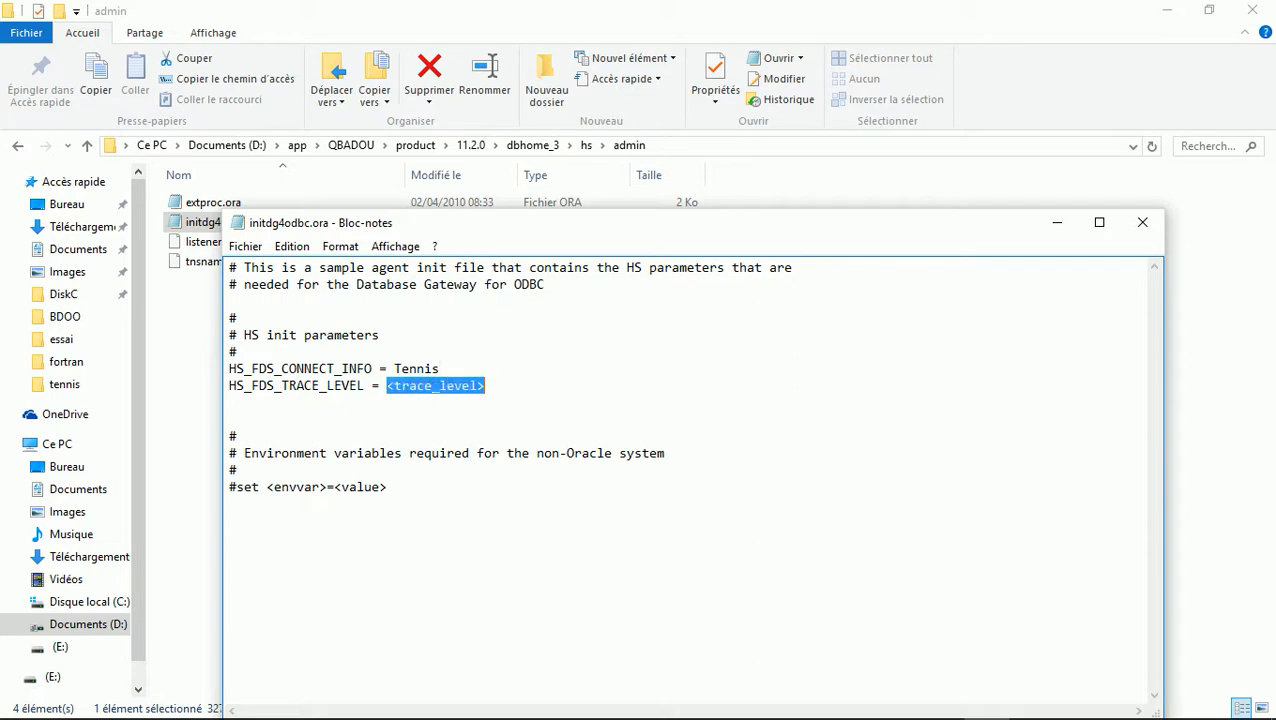
type("on")
key("Return")
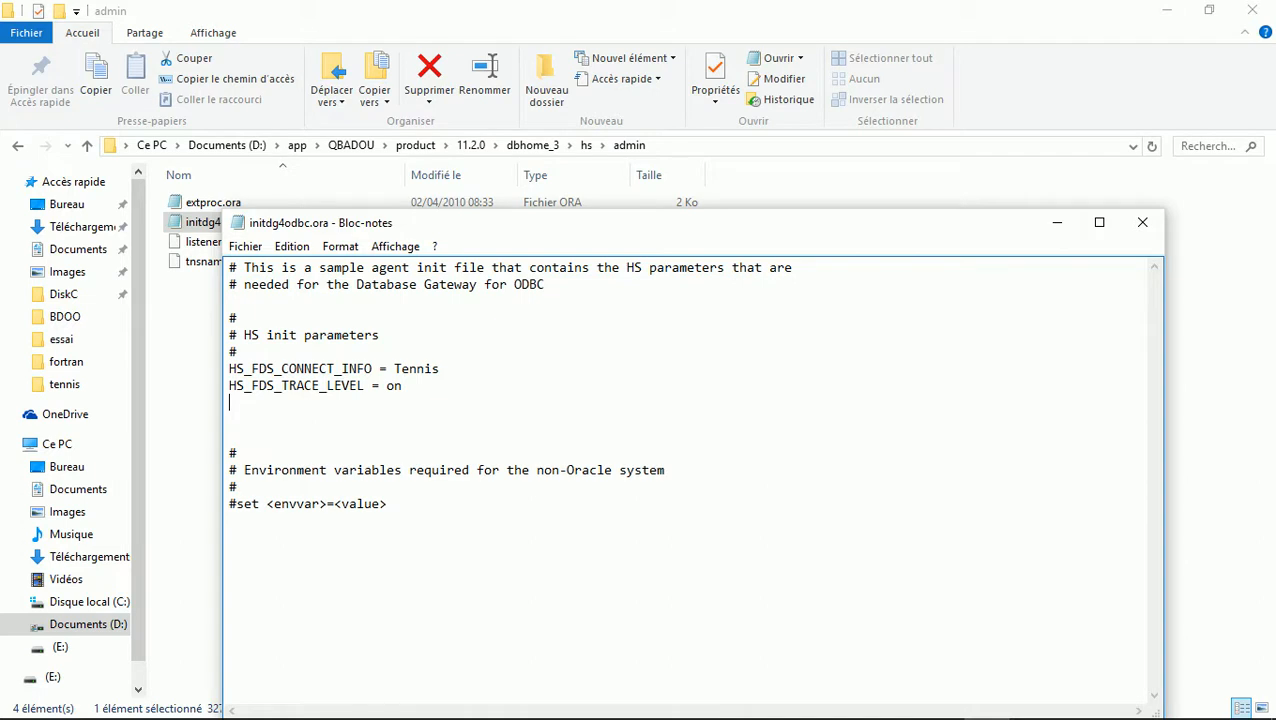
type("HS_FDS_AUTOREGISTER=")
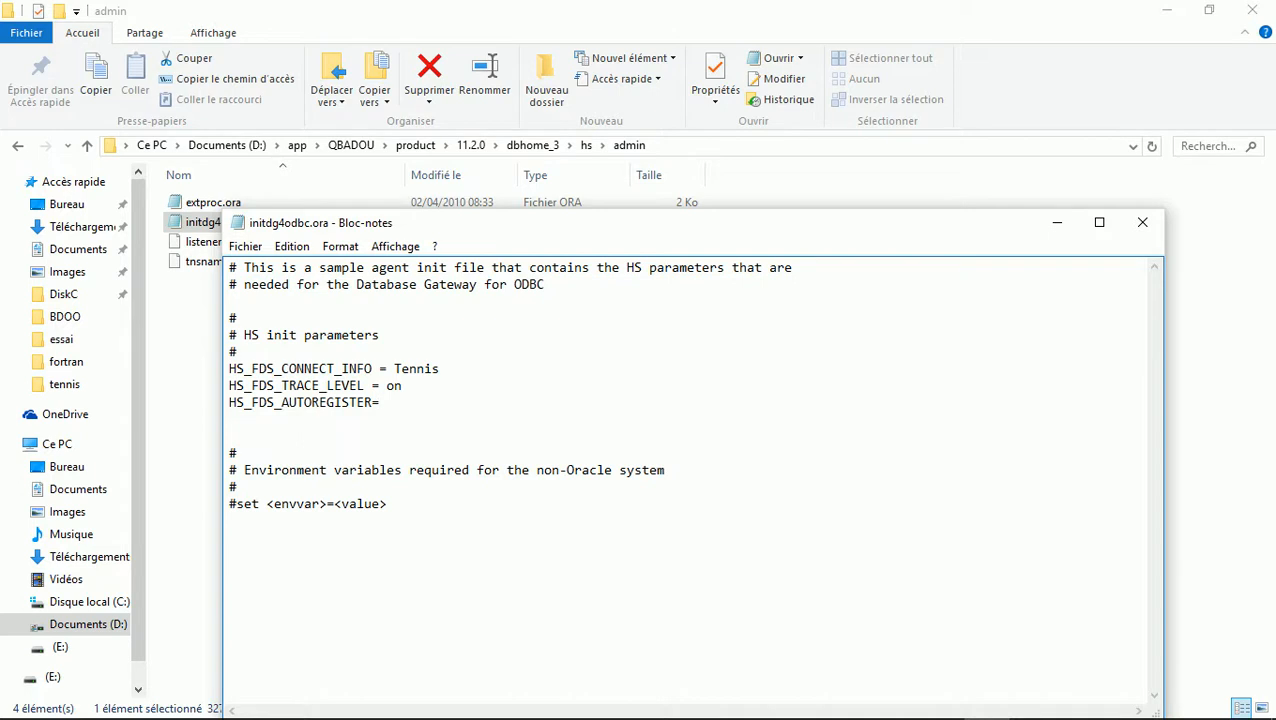
Check the initExcelTennis.ora example on PowerPoint slide 22, then return to Notepad
key("alt+Tab")
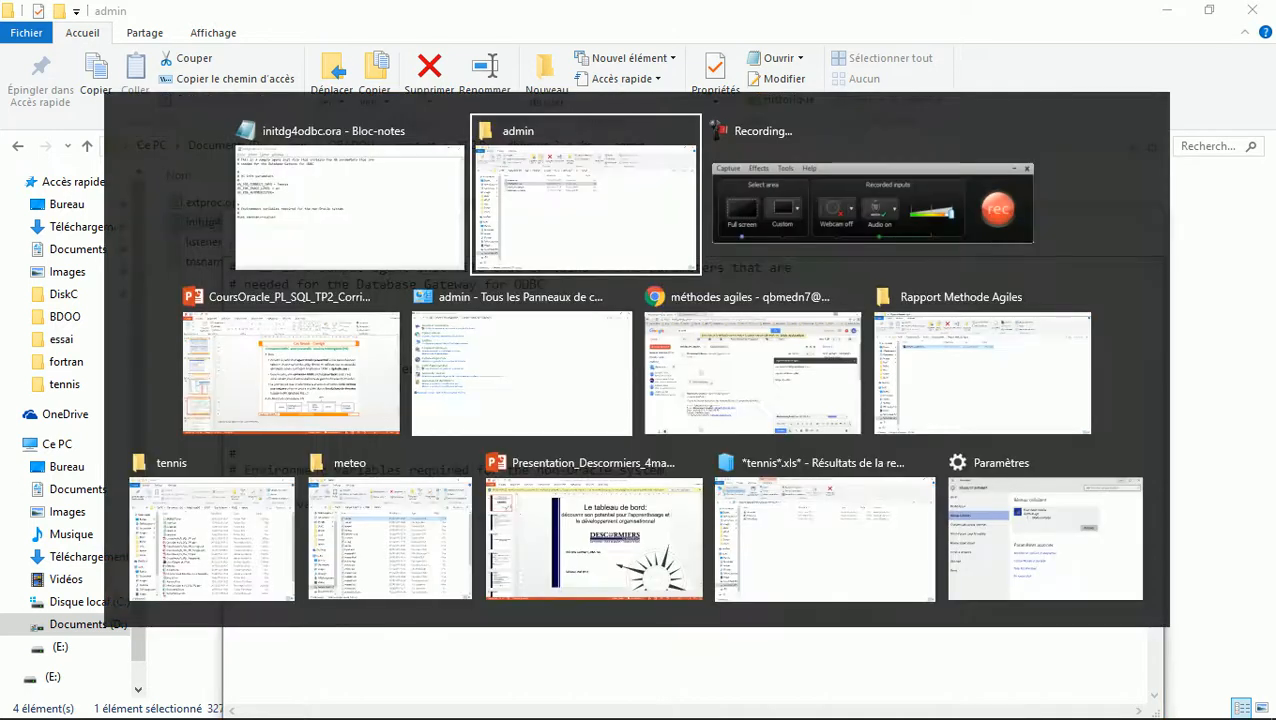
key("Tab")
key("Tab")
key("Tab")
key("Tab")
key("Tab")
key("Tab")
key("Tab")
key("Tab")
key("Tab")
key("Tab")
key("Tab")
key("Tab")
key("Tab")
key("Tab")
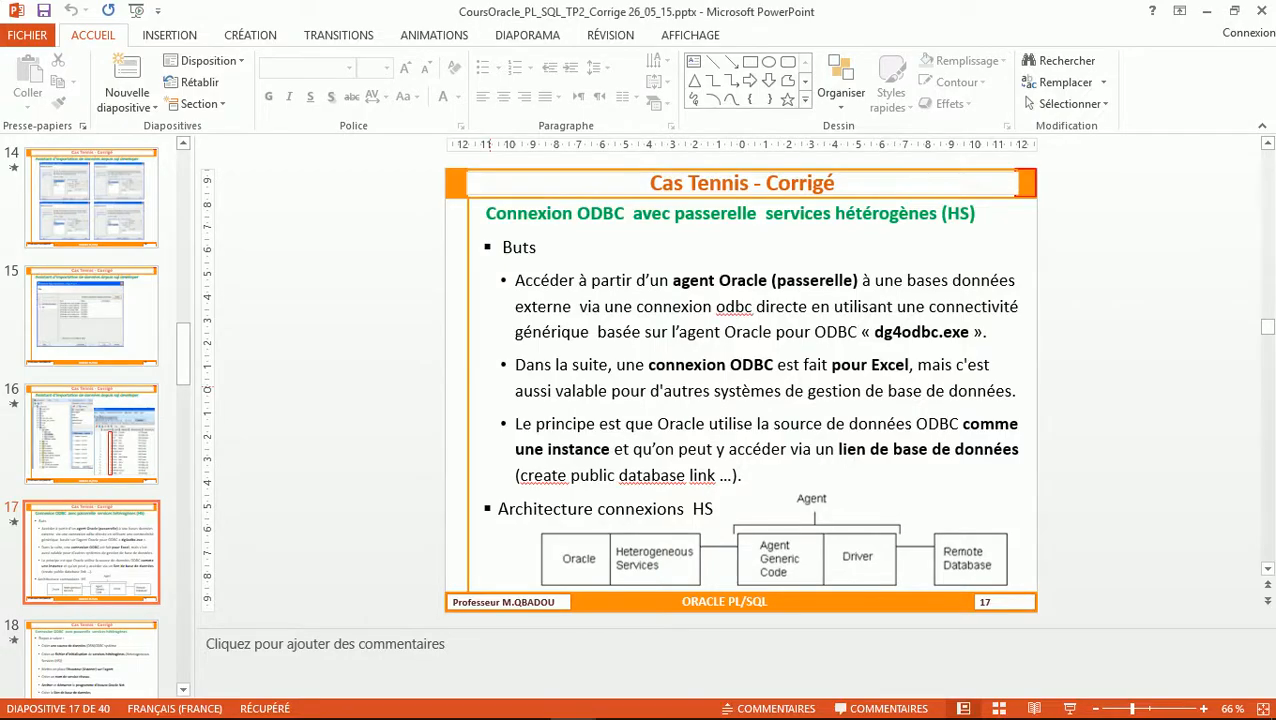
key("Down")
key("Down")
key("Down")
key("Down")
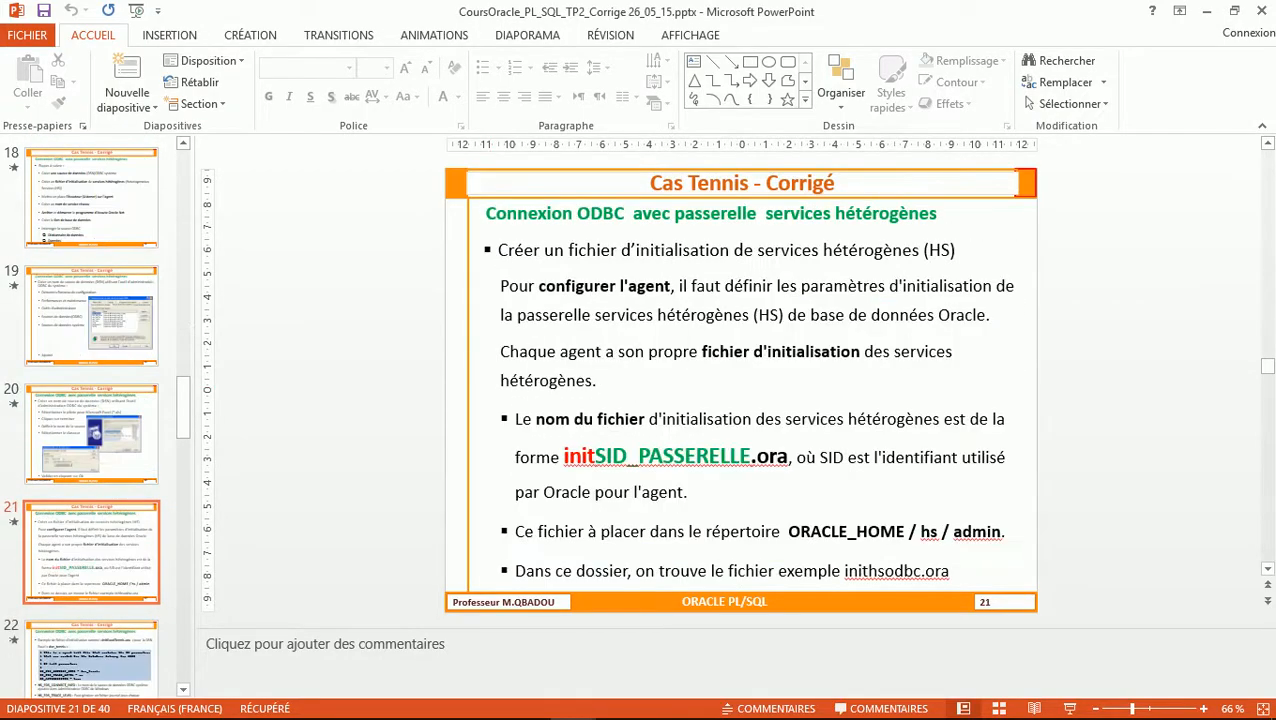
key("Down")
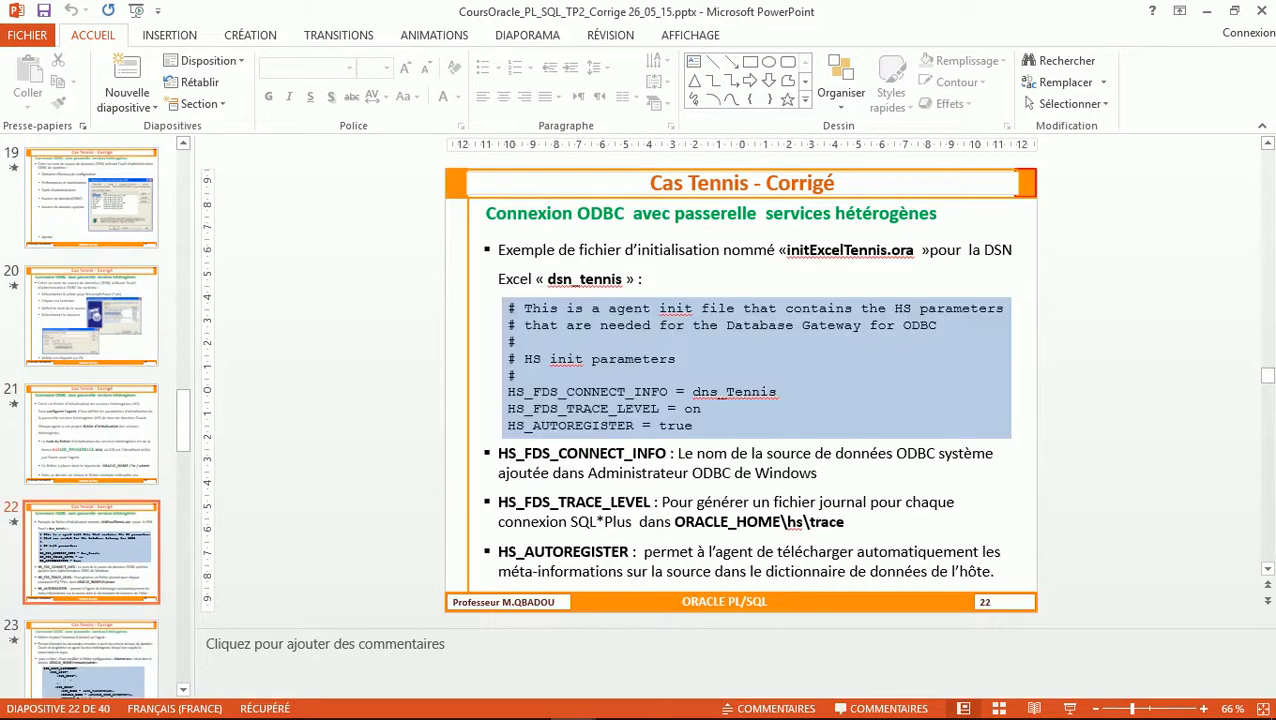
key("alt+Tab")
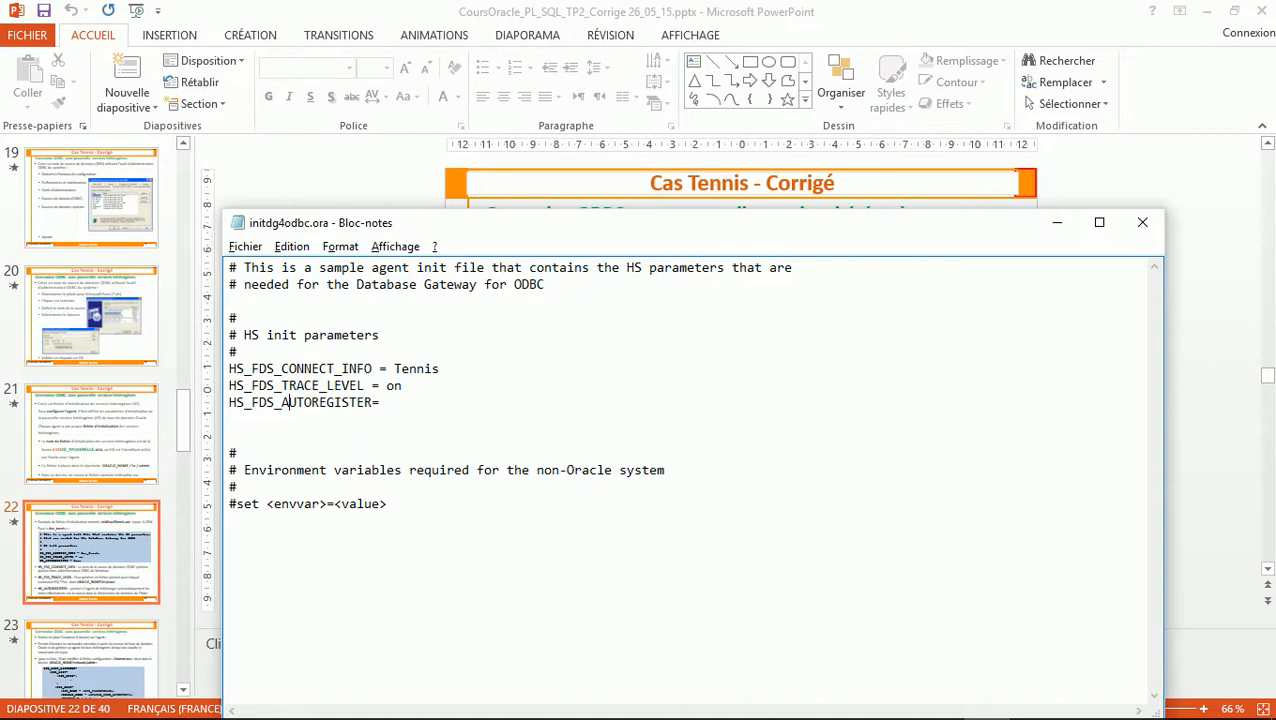
Rename the parameter to HS_AUTOREGISTER and give it the value true
key("BackSpace")
key("BackSpace")
key("BackSpace")
key("BackSpace")
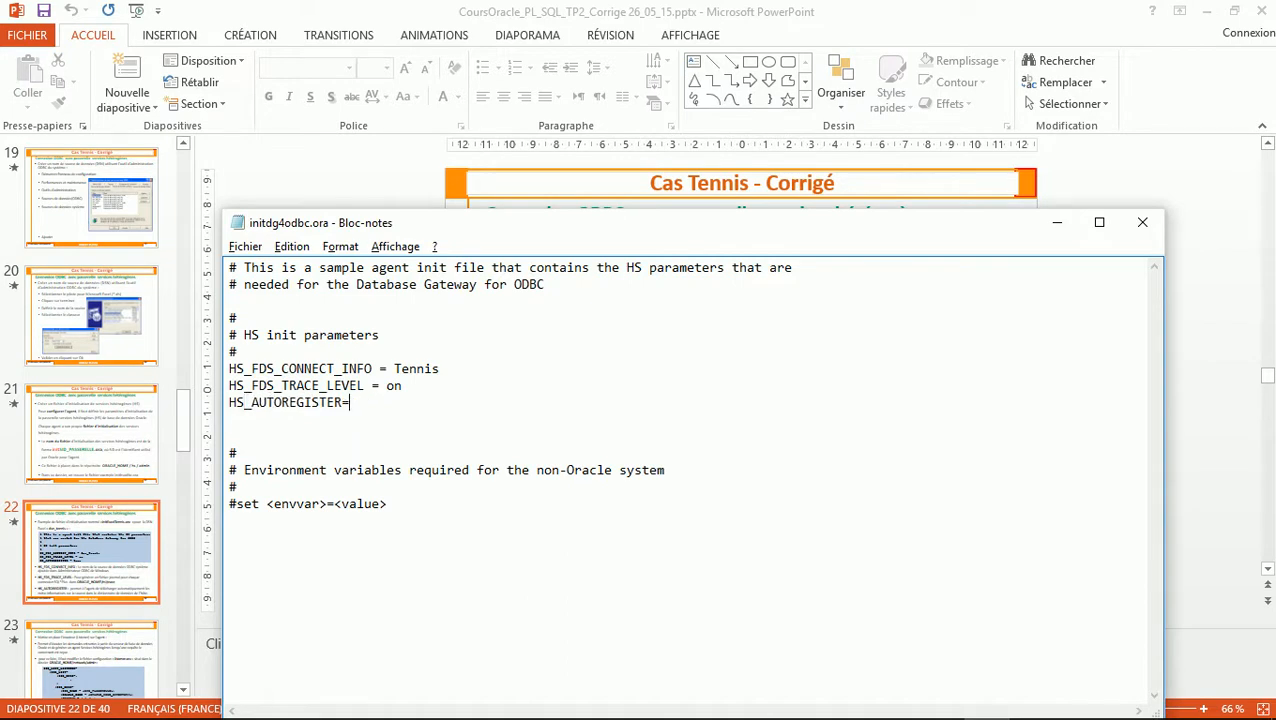
type("true")
key("super+p")
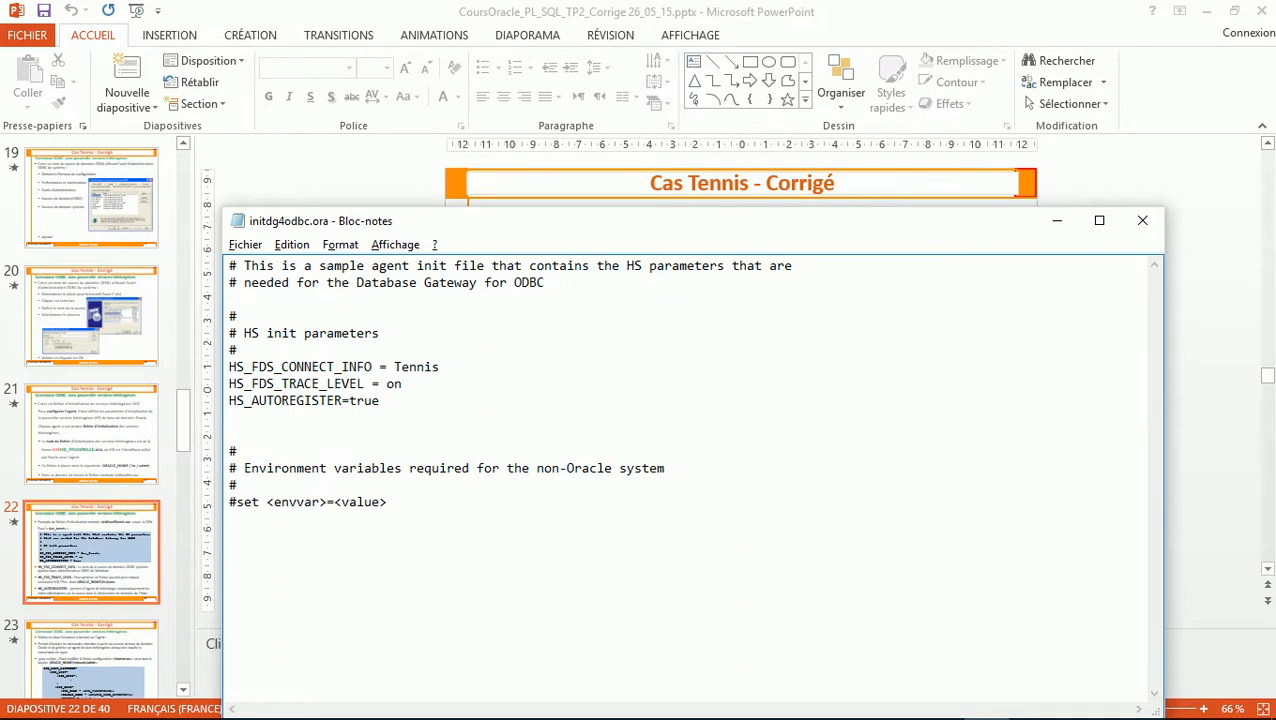
Select the values Tennis, on and true to review the three parameters
left_click_drag(514, 229, 436, 142)
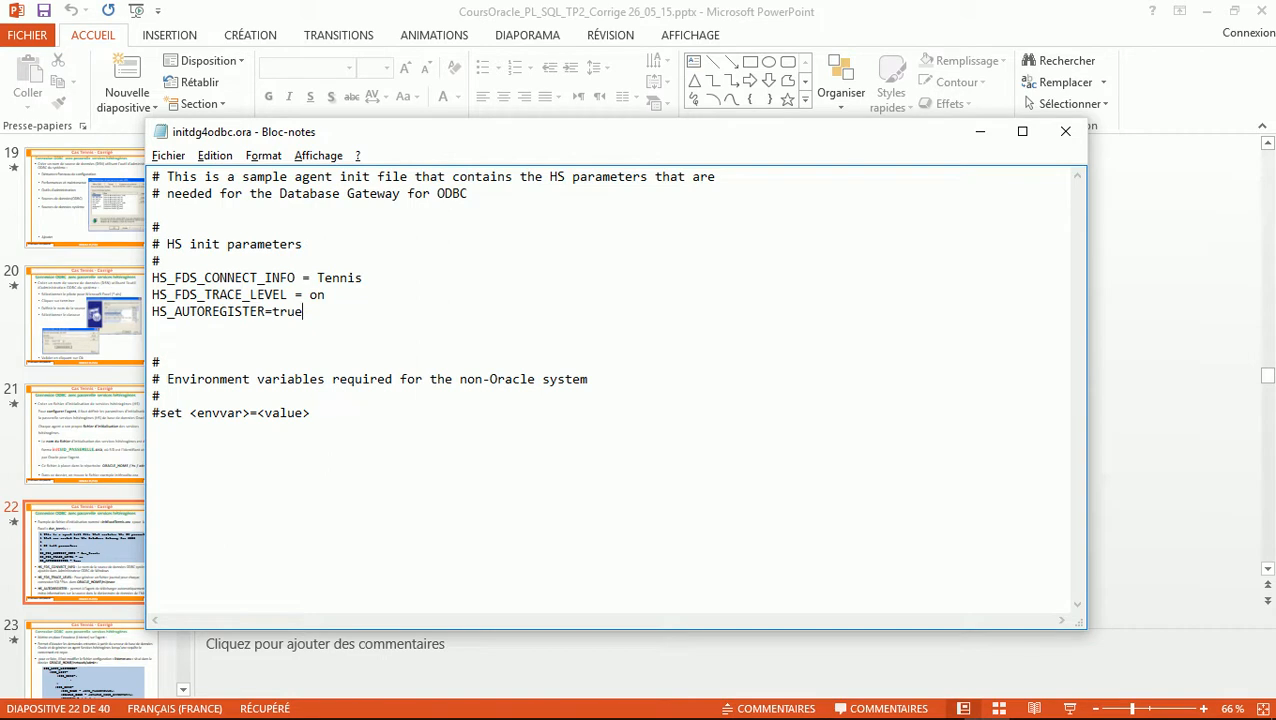
left_click_drag(152, 277, 303, 311)
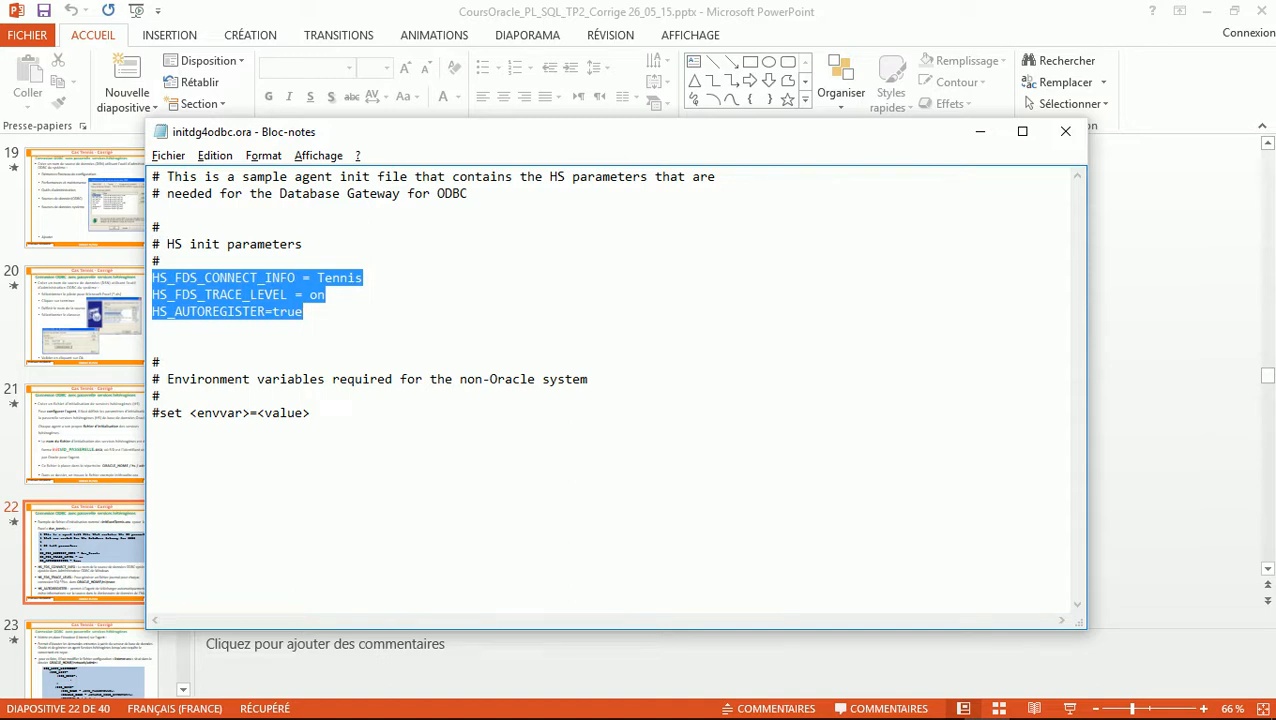
left_click_drag(317, 278, 364, 278)
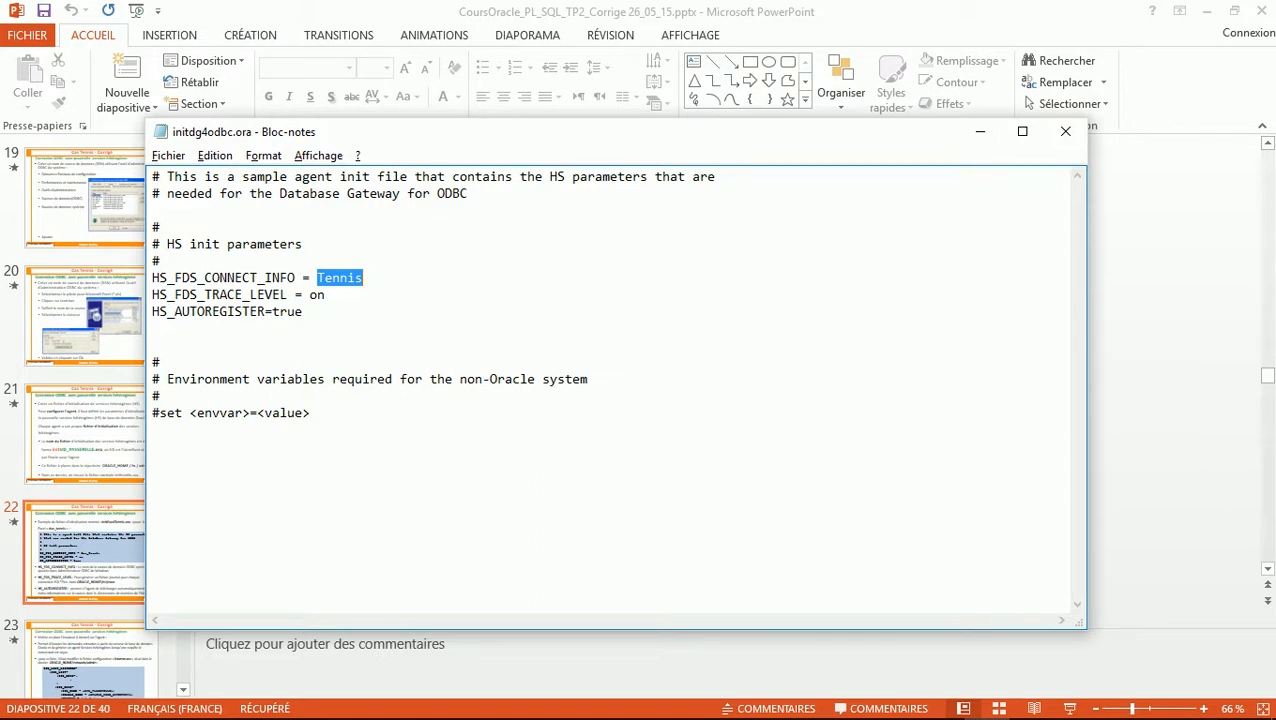
double_click(317, 295)
double_click(287, 311)
left_click(168, 156)
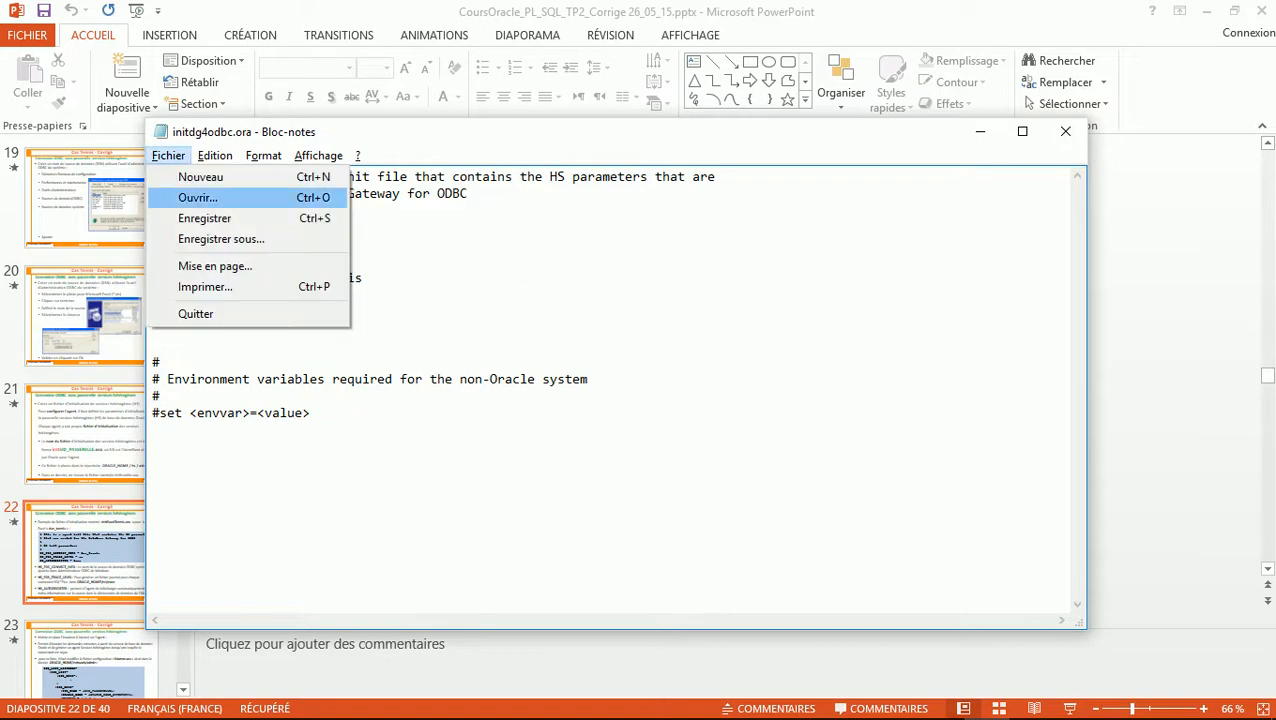
left_click(215, 239)
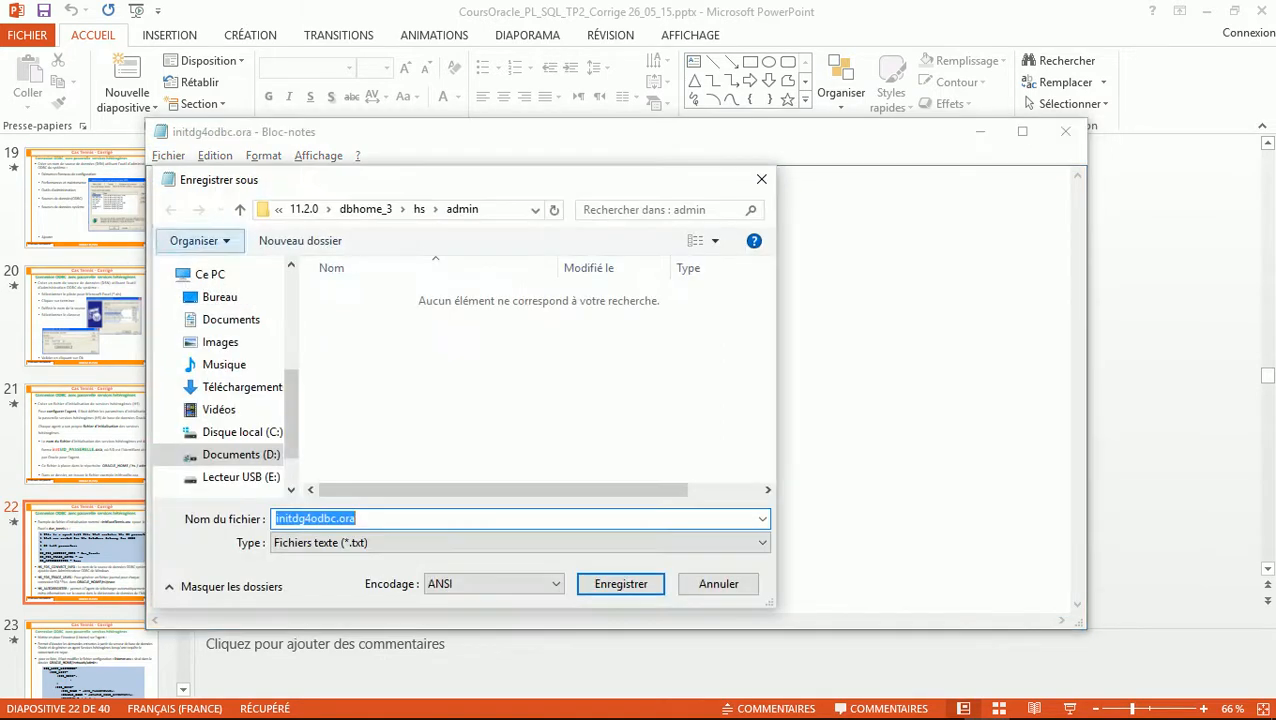
left_click(400, 543)
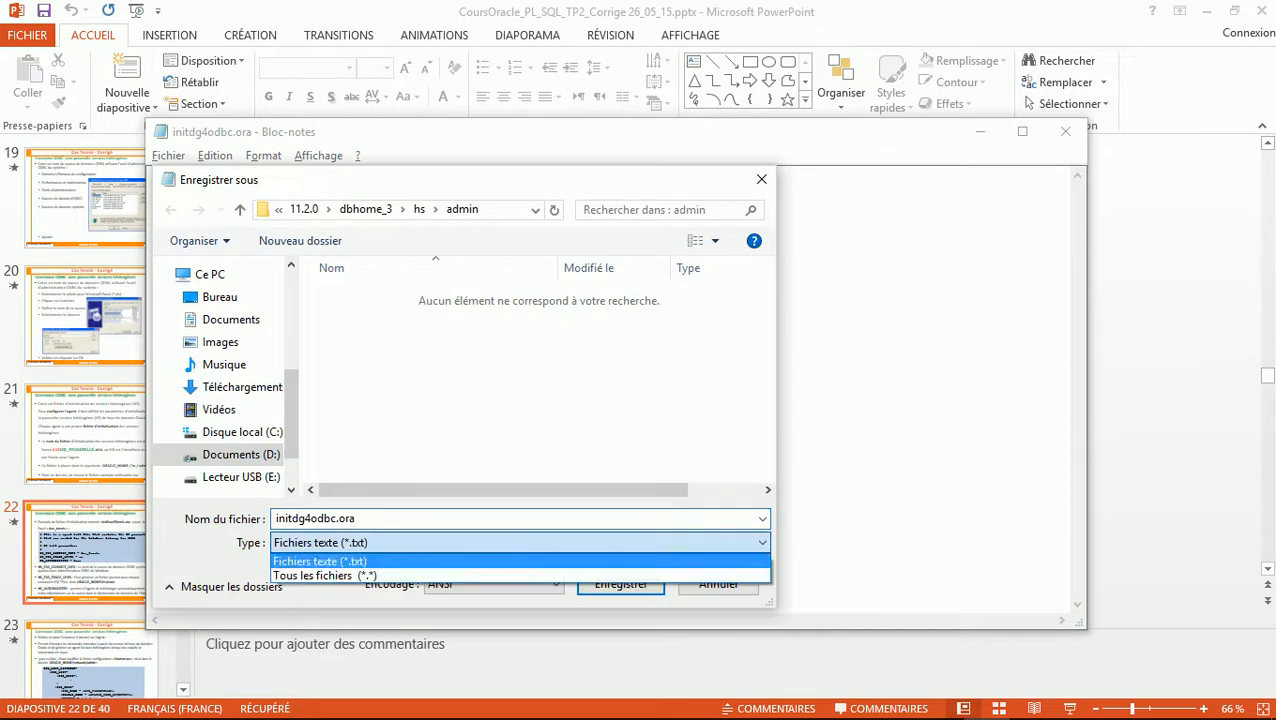
left_click(370, 575)
left_click(337, 519)
left_click(337, 519)
key("BackSpace")
key("BackSpace")
key("BackSpace")
key("BackSpace")
key("BackSpace")
key("BackSpace")
key("BackSpace")
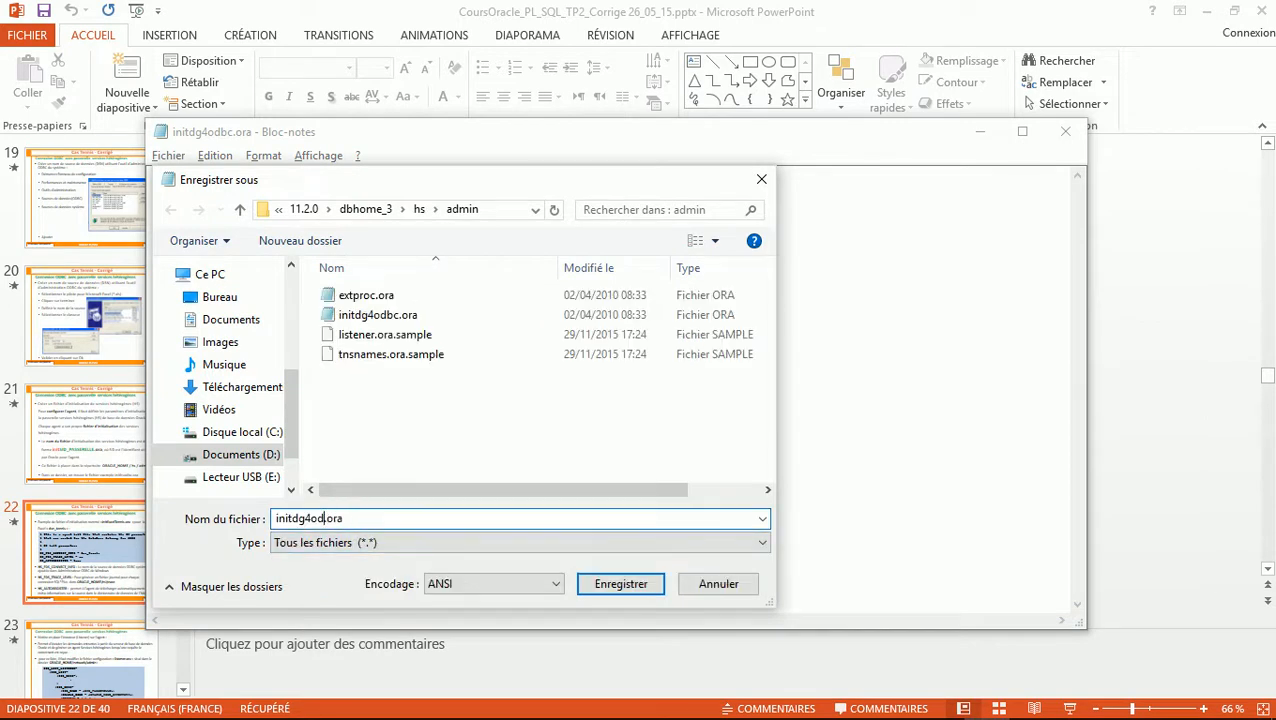
type("Tennis")
key("Return")
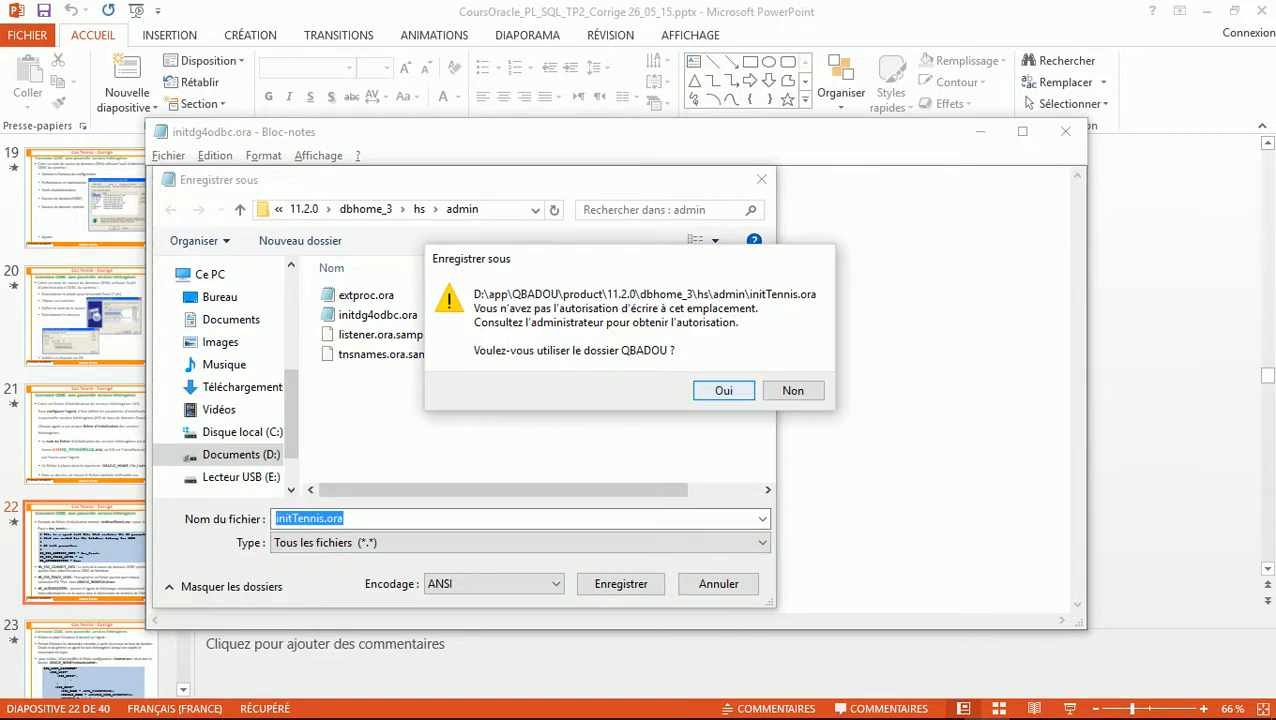
key("Return")
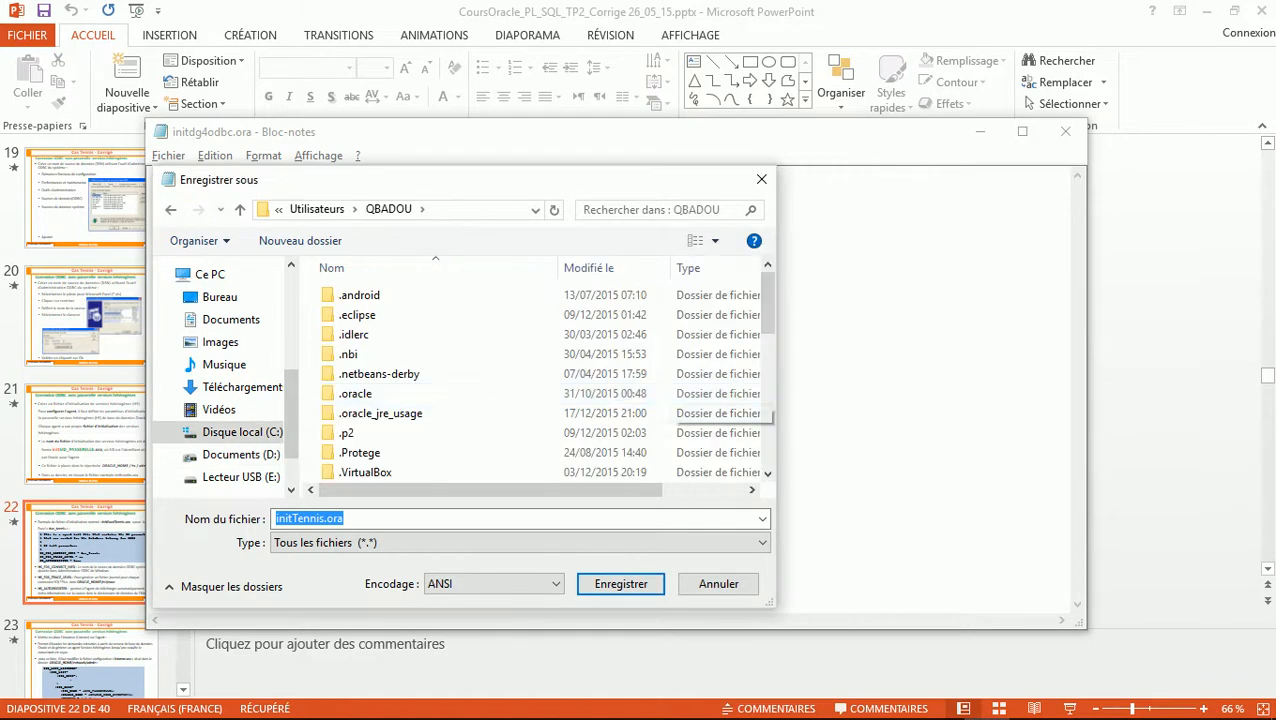
key("Escape")
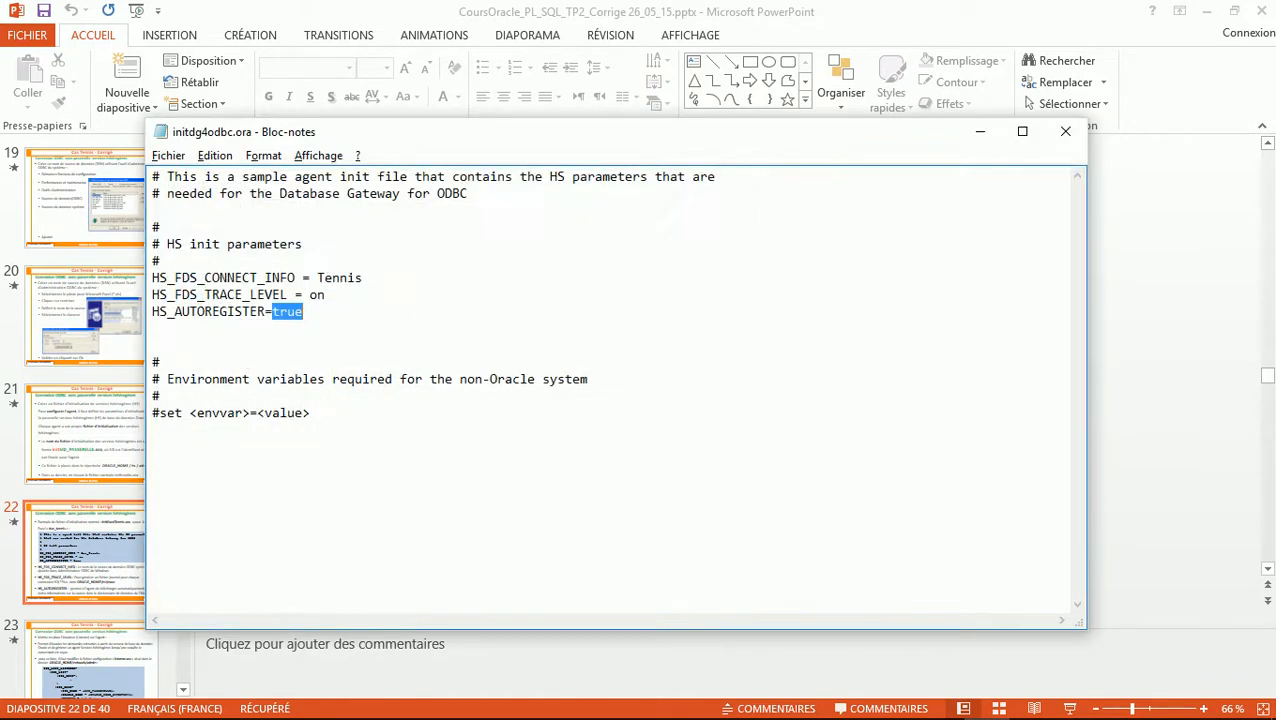
mouse_move(24, 712)
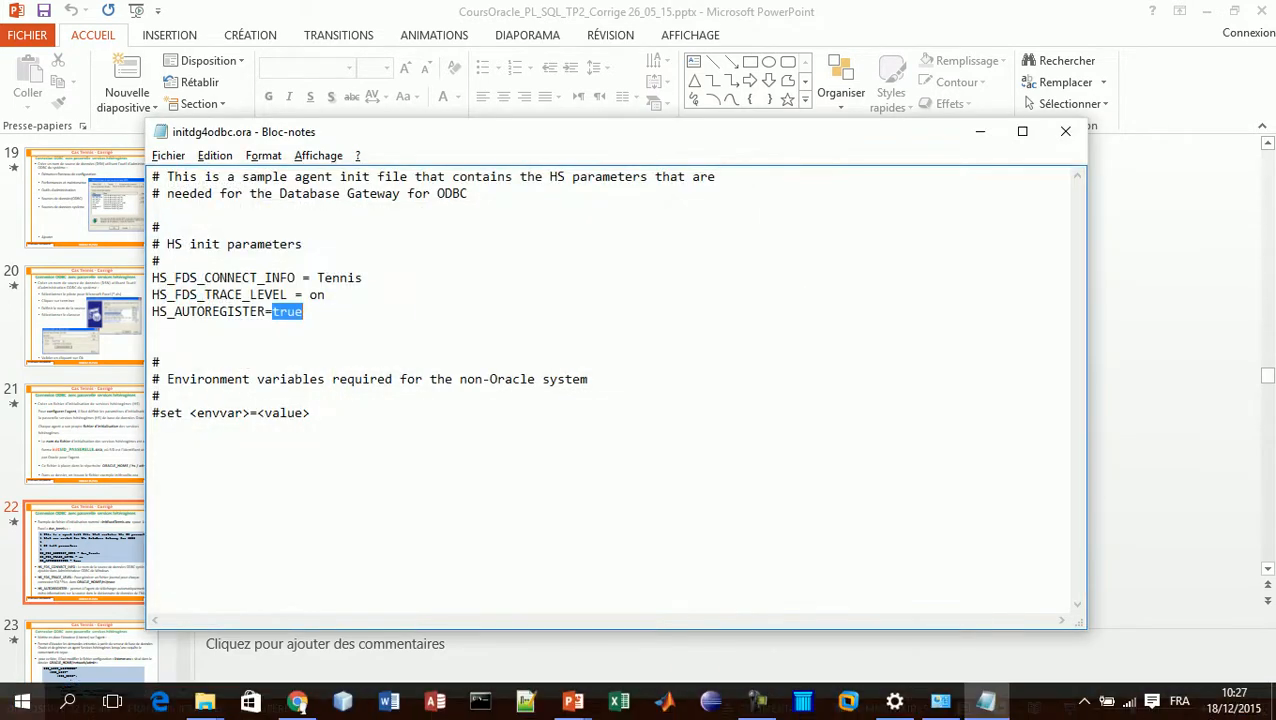
Dismiss the Windows search panel, leaving Notepad++ with poly3.f95 in front
left_click(67, 701)
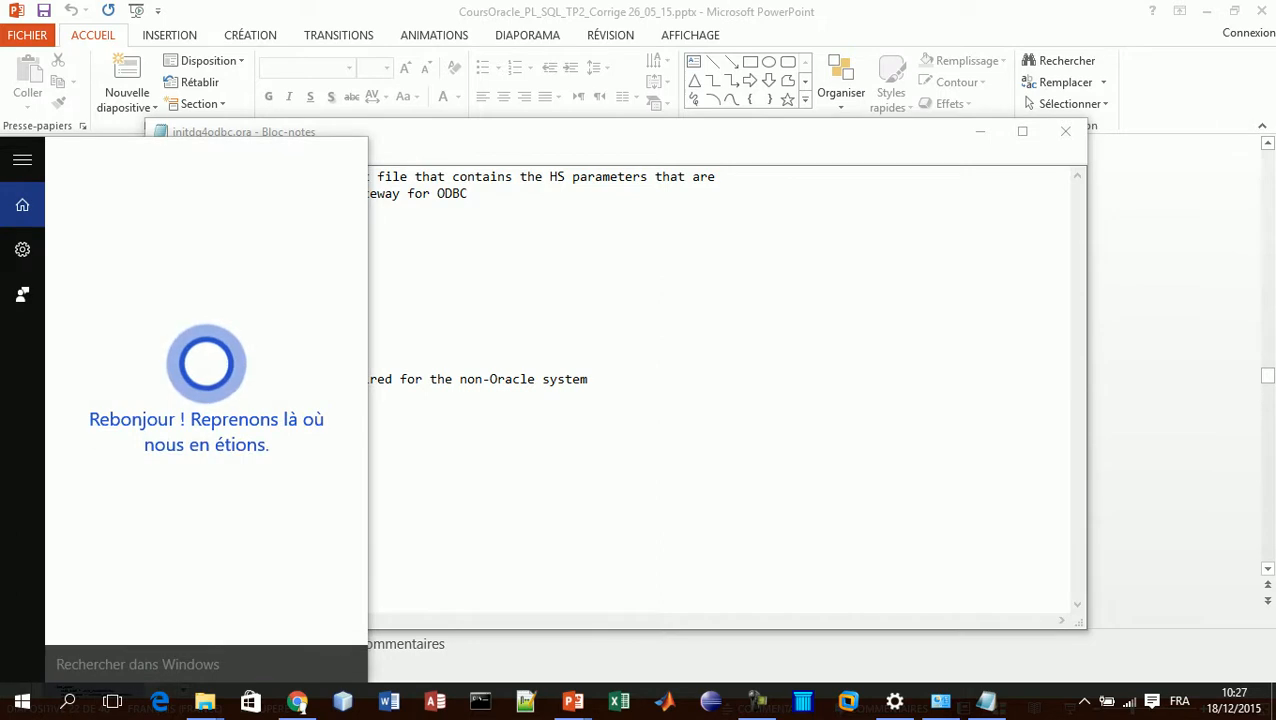
key("Escape")
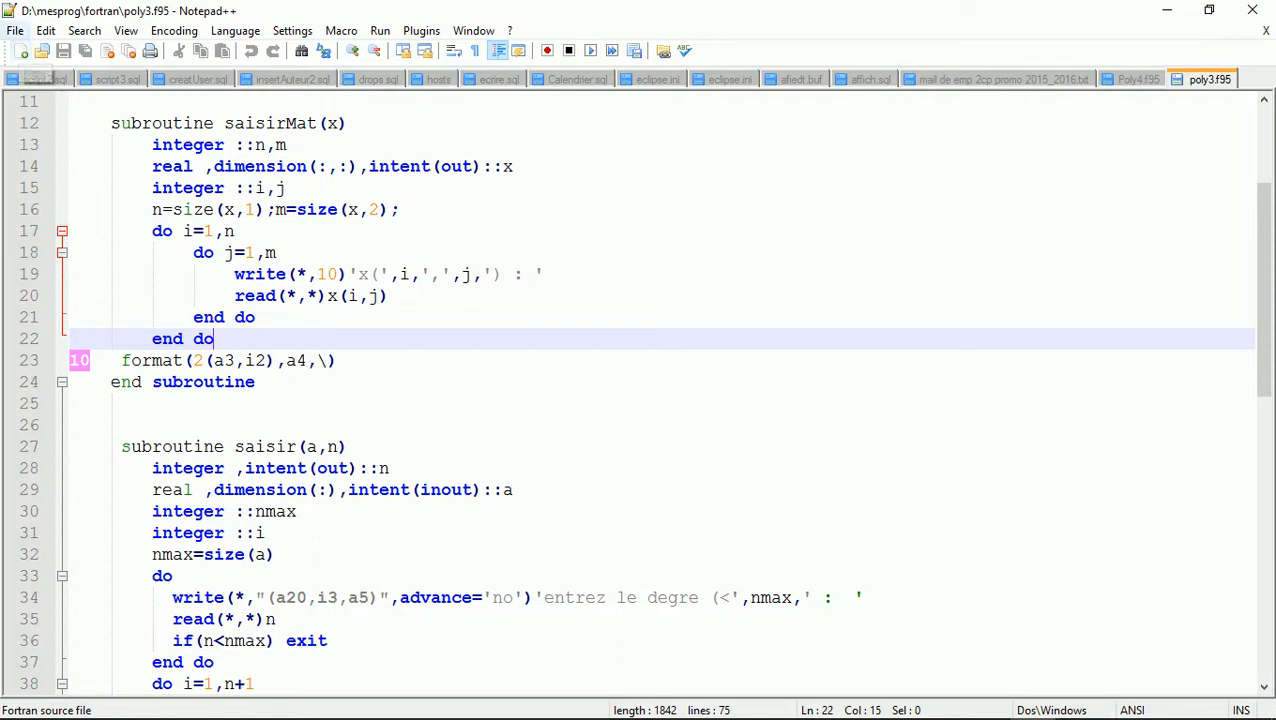
In the Open dialog, browse to the course's PlSQL\tennis folder on drive D
left_click(15, 30)
left_click(50, 72)
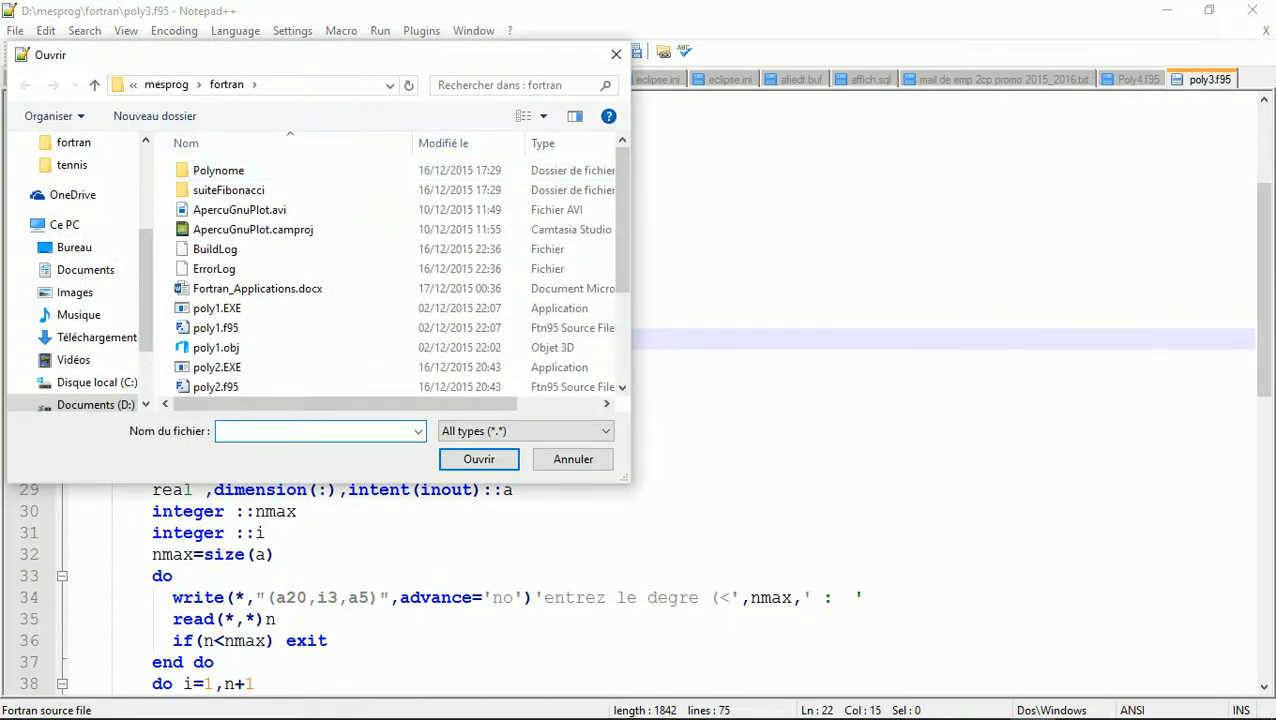
scroll(80, 300, "down", 2)
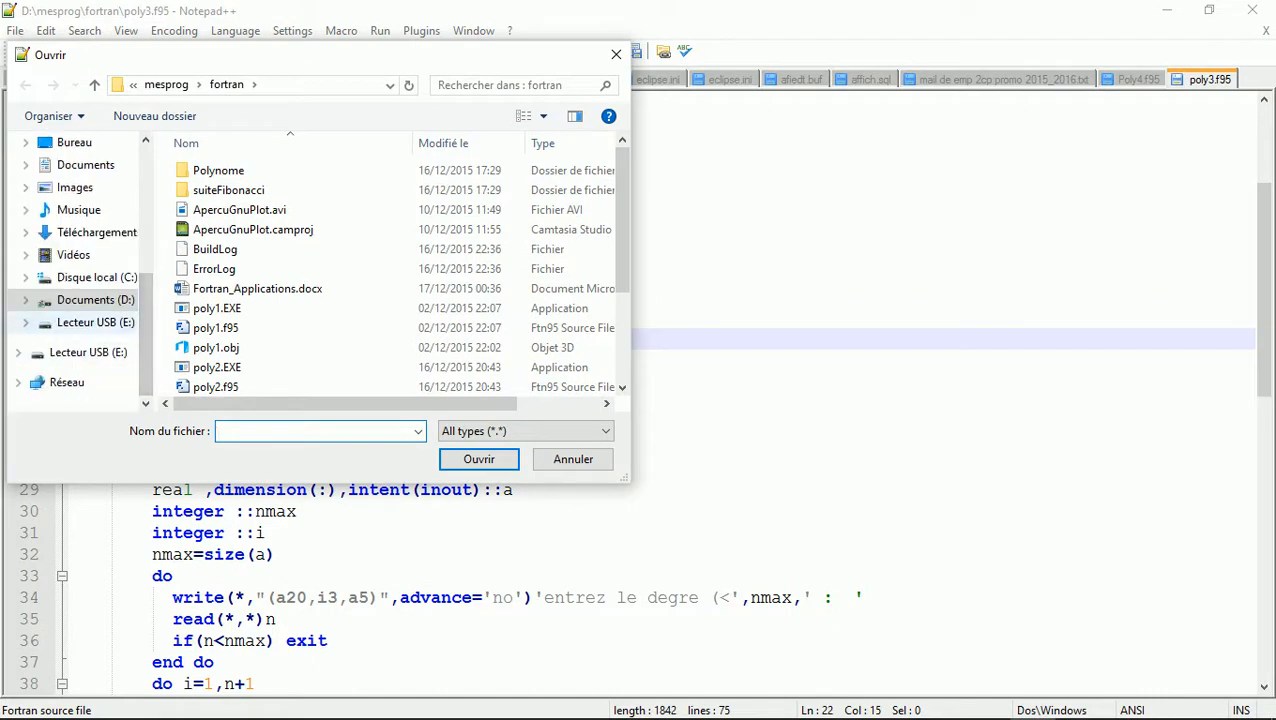
left_click(95, 299)
left_click(214, 267)
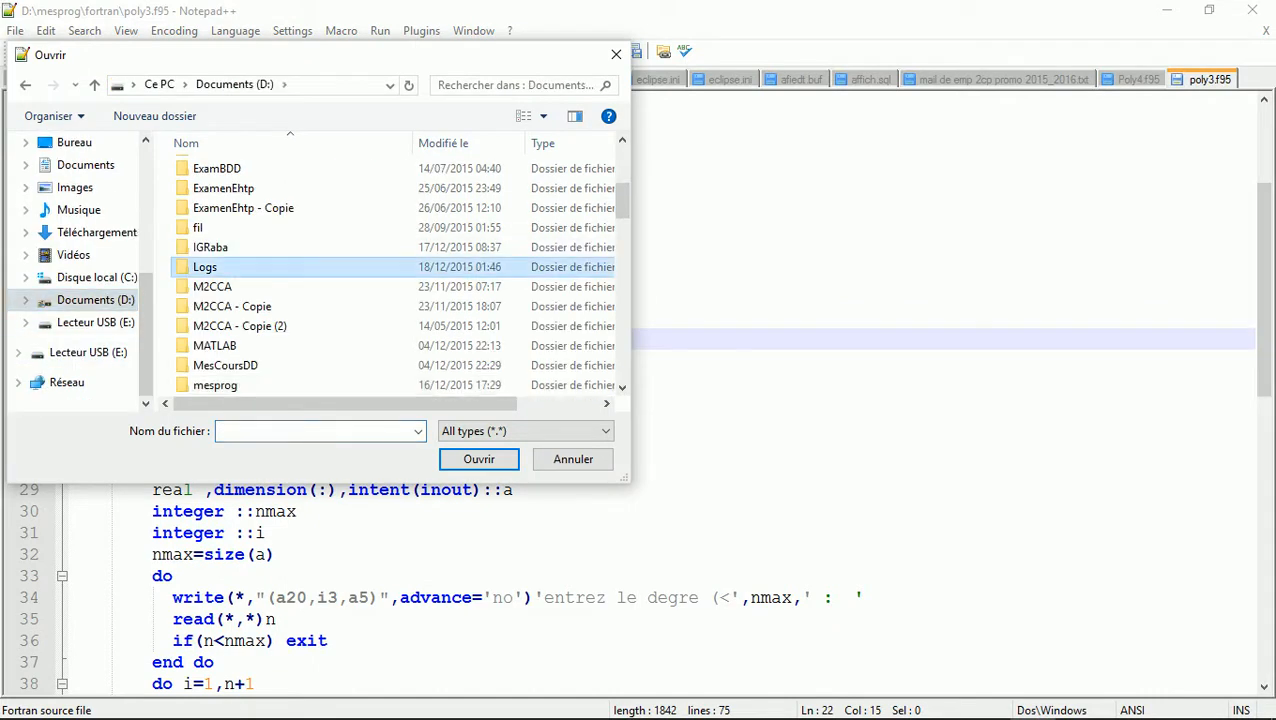
key("Down")
key("Down")
key("Down")
key("Down")
key("Down")
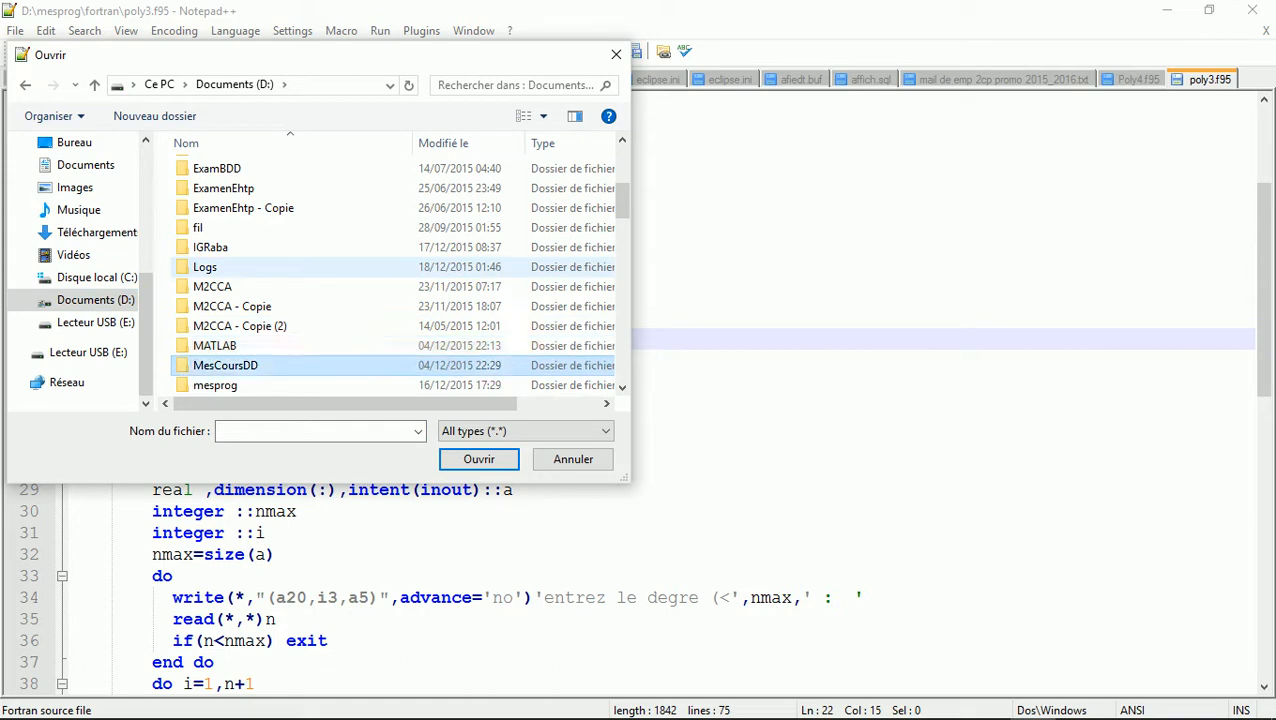
key("Return")
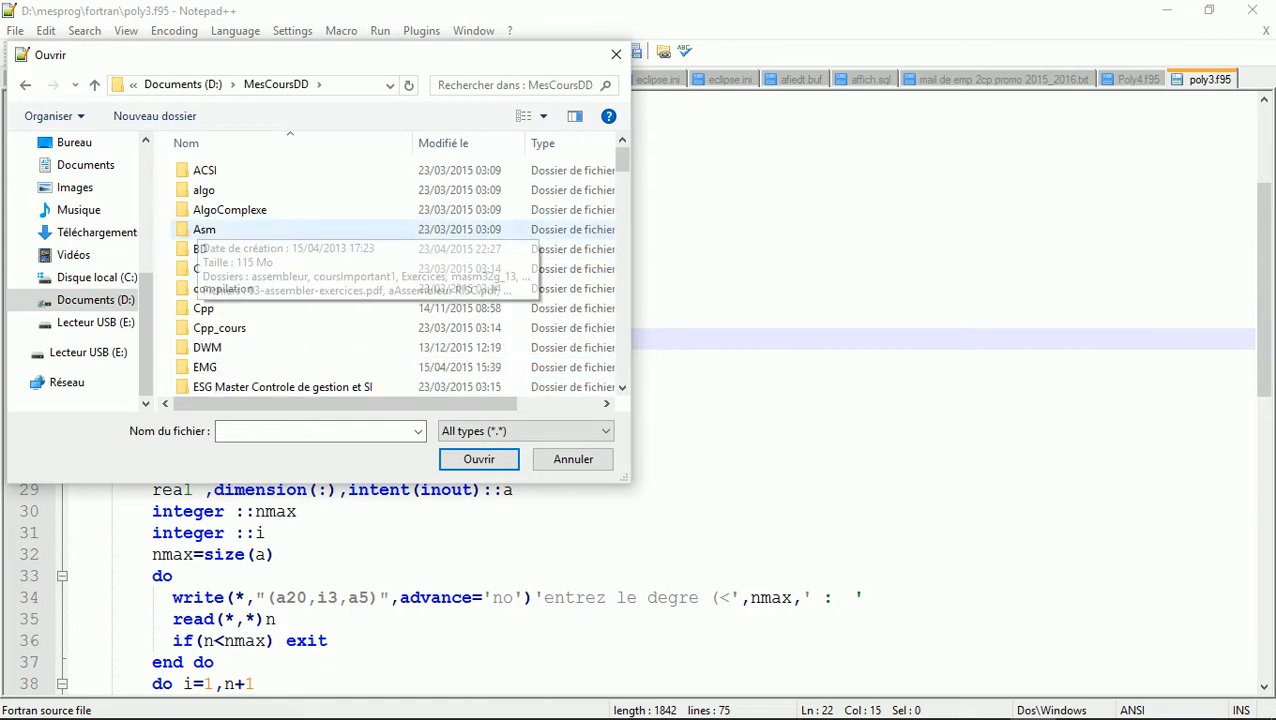
key("g")
key("Return")
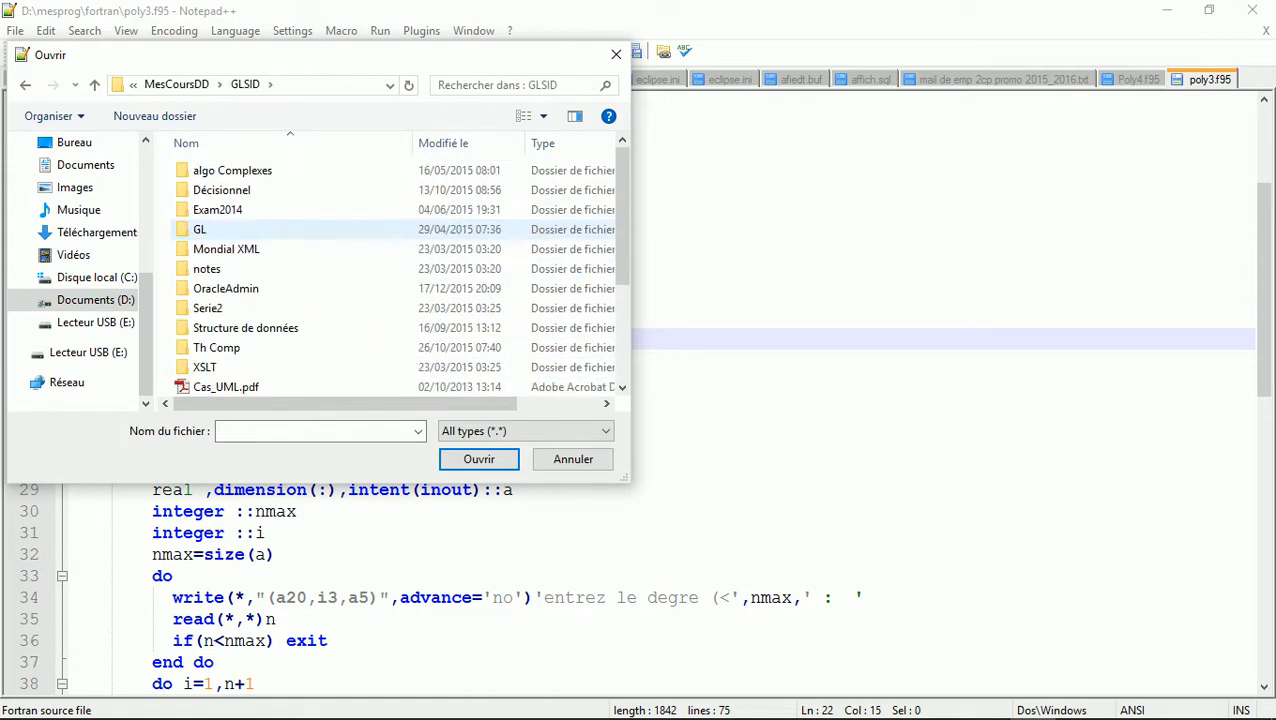
key("g")
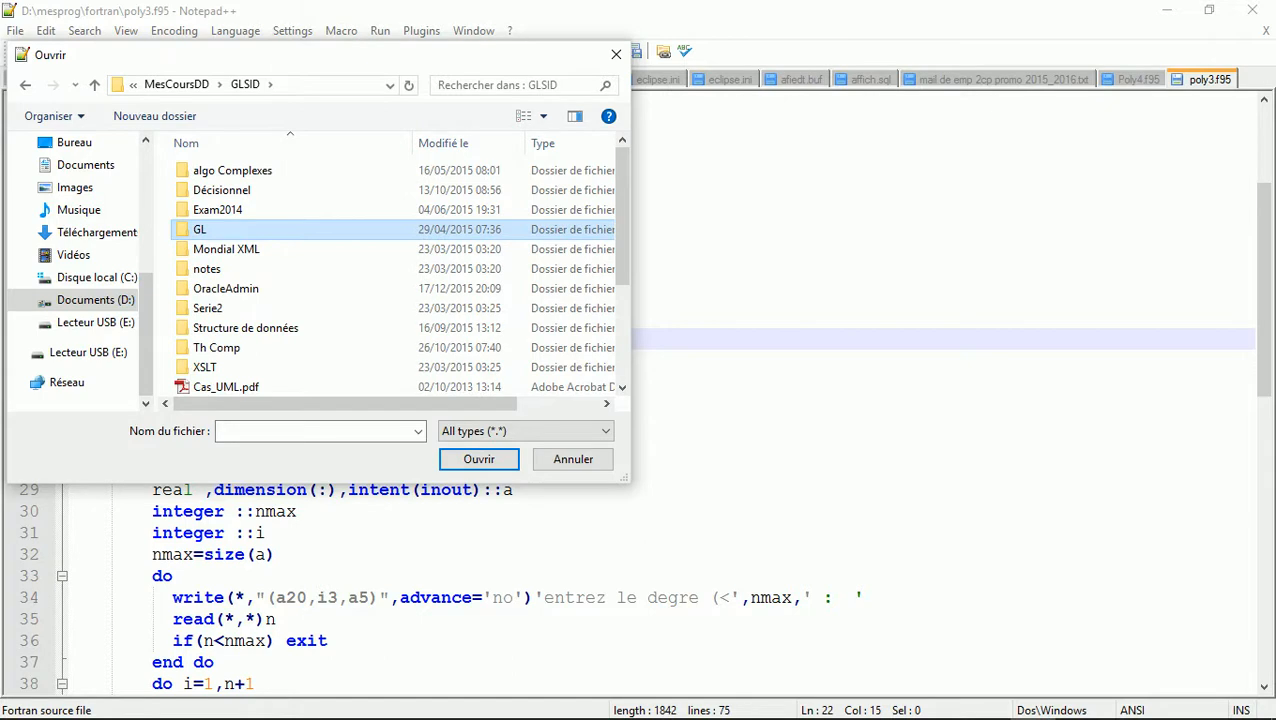
key("o")
key("Return")
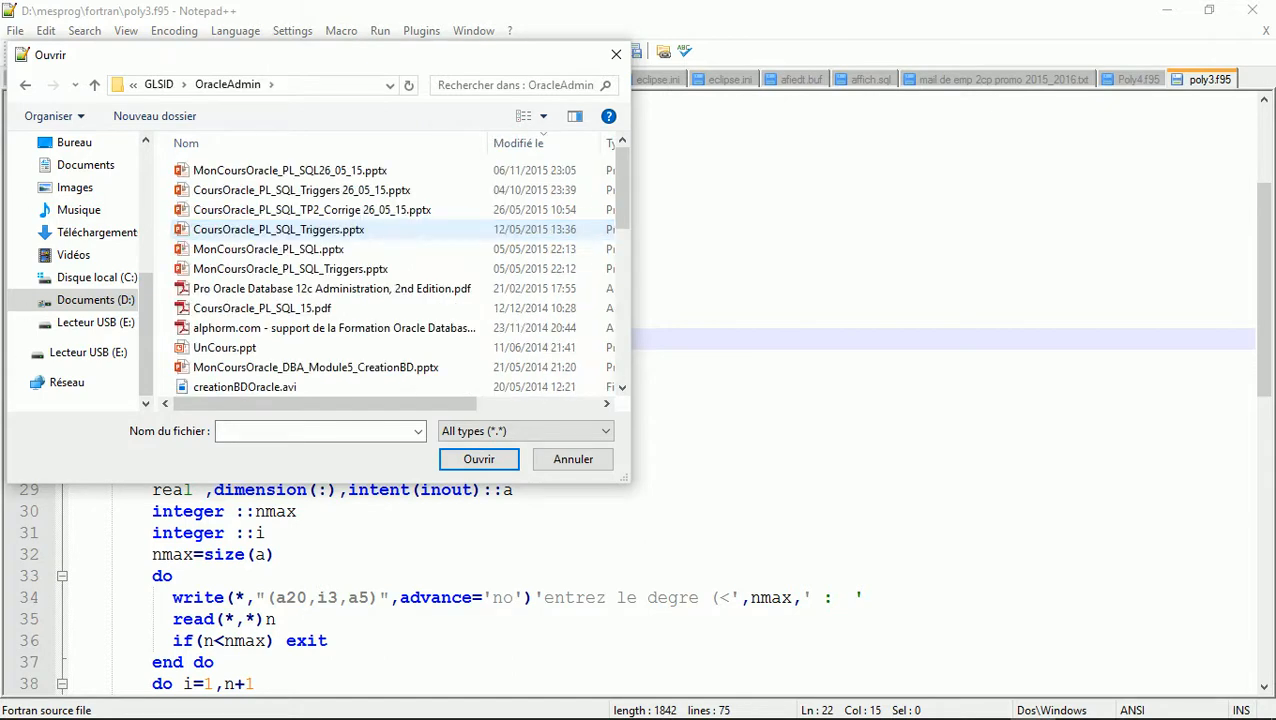
key("p")
key("p")
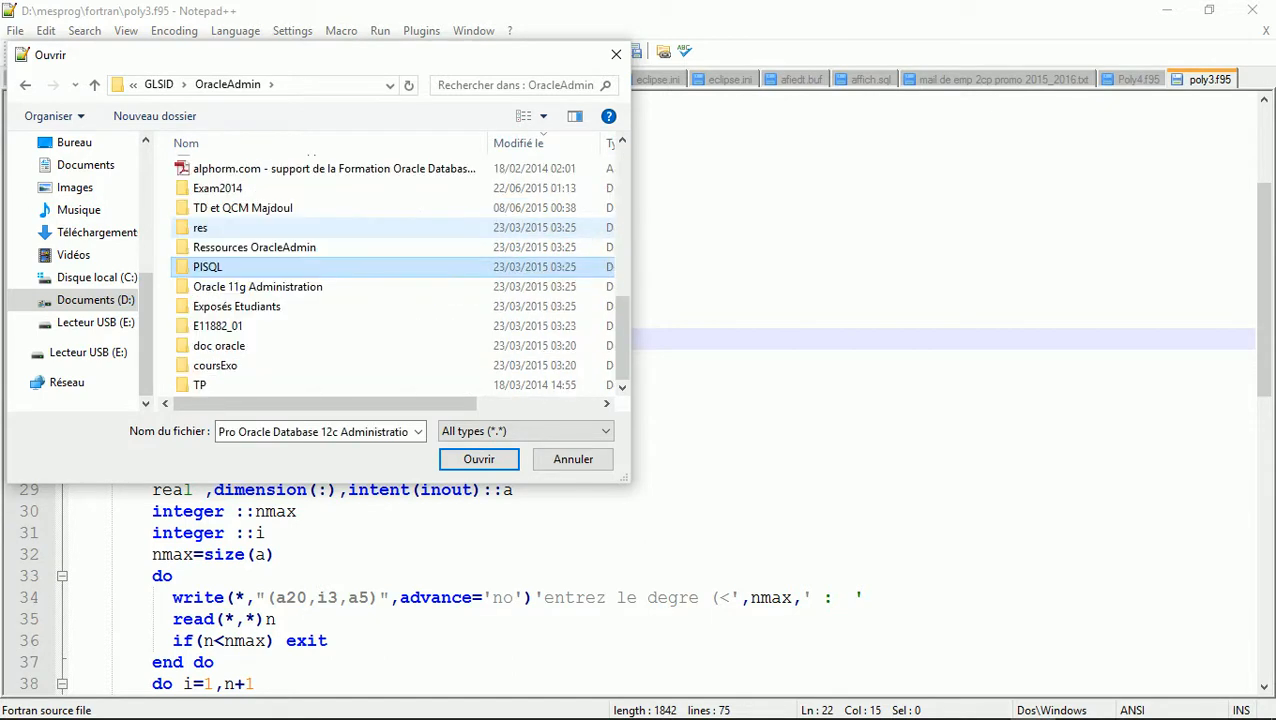
key("Return")
key("t")
key("Return")
key("Down")
key("Up")
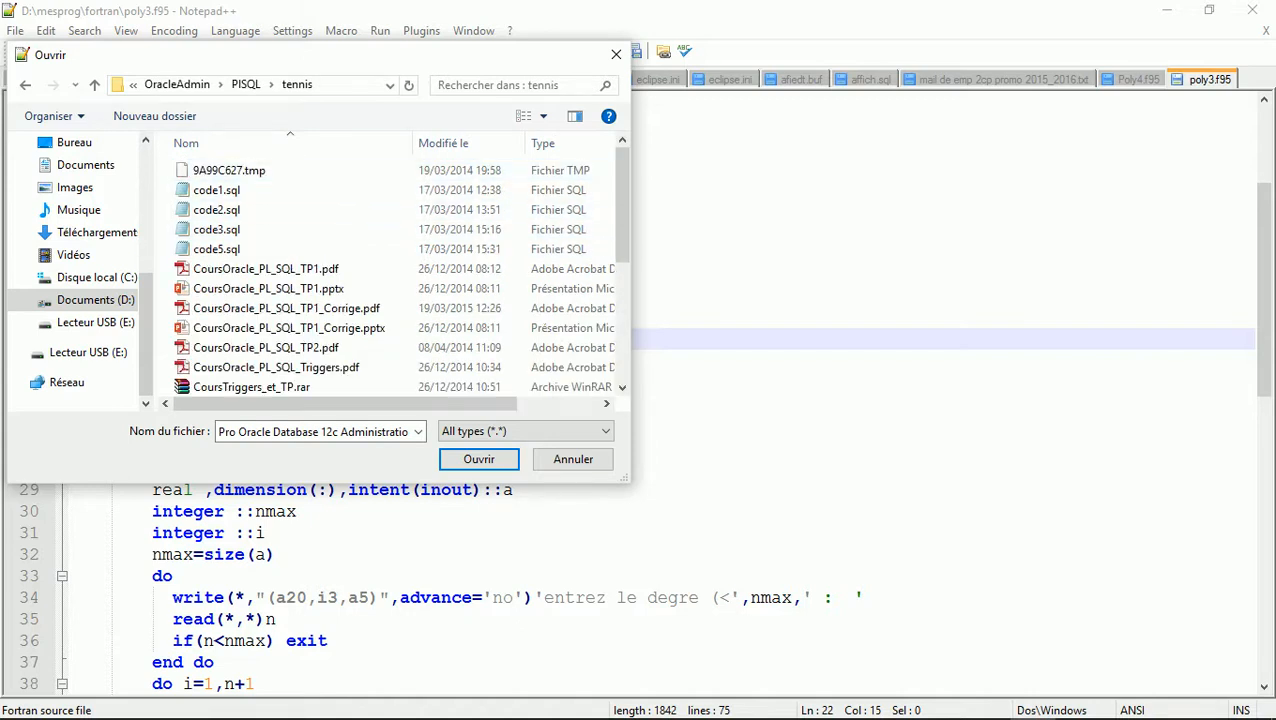
Browse to D:\app\QBADOU\product\11.2.0\dbhome_3\hs\admin and open initdg4odbc.ora
left_click(95, 299)
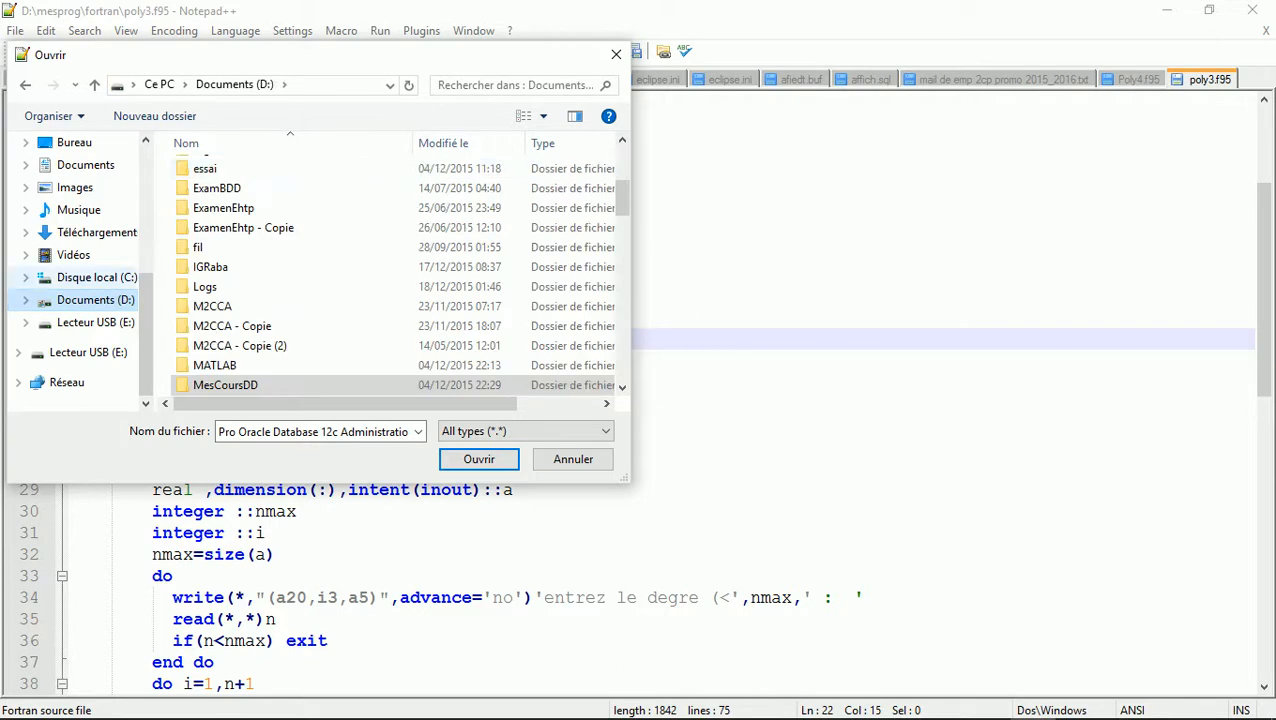
left_click(243, 228)
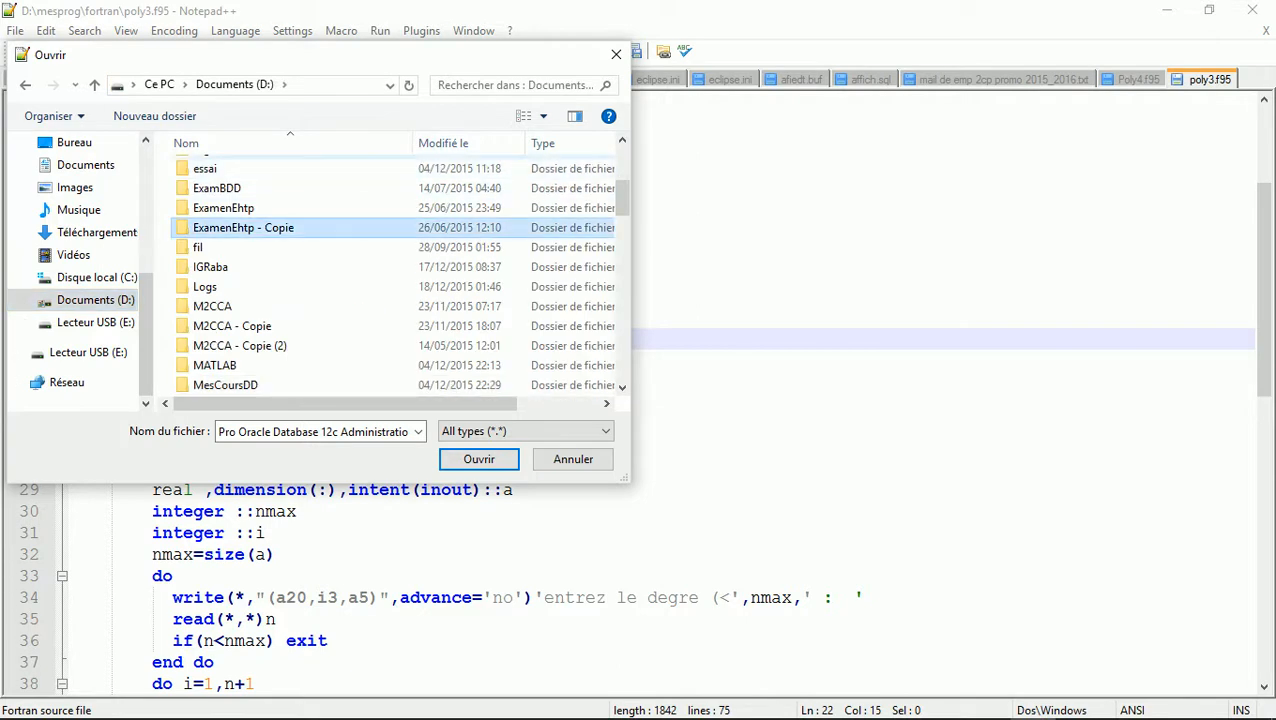
scroll(285, 168, "up", 3)
double_click(285, 168)
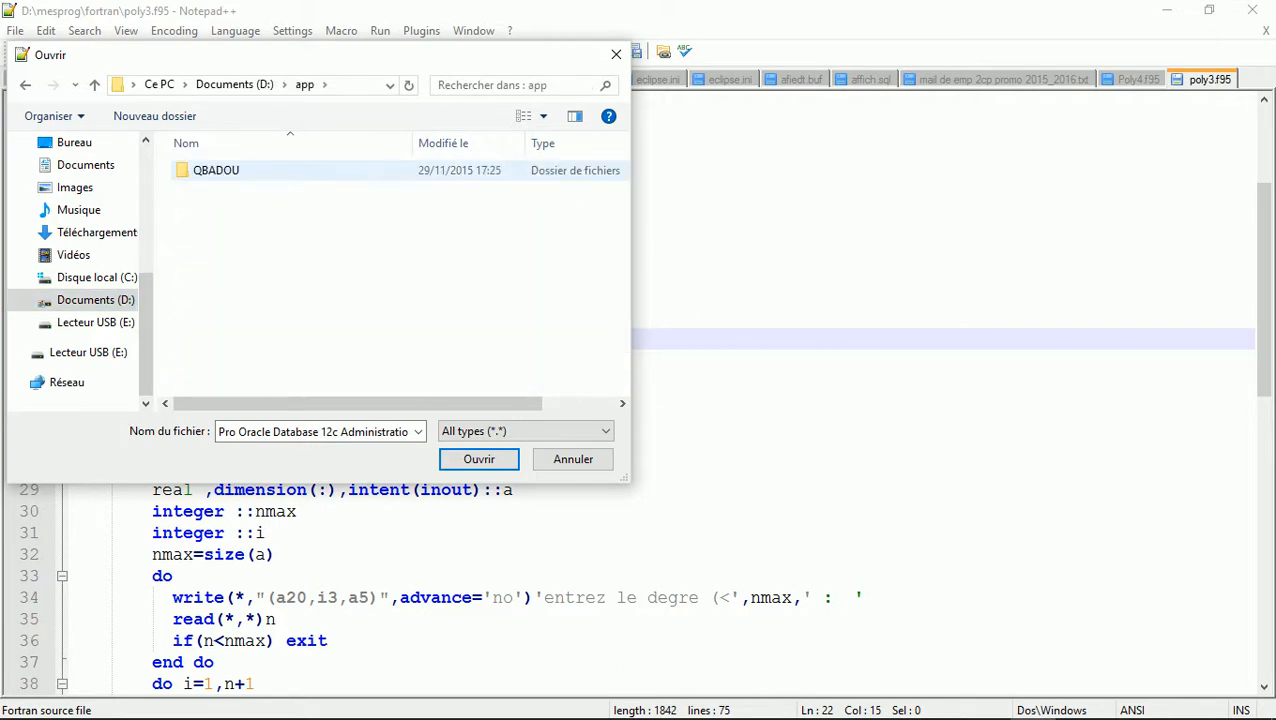
double_click(216, 170)
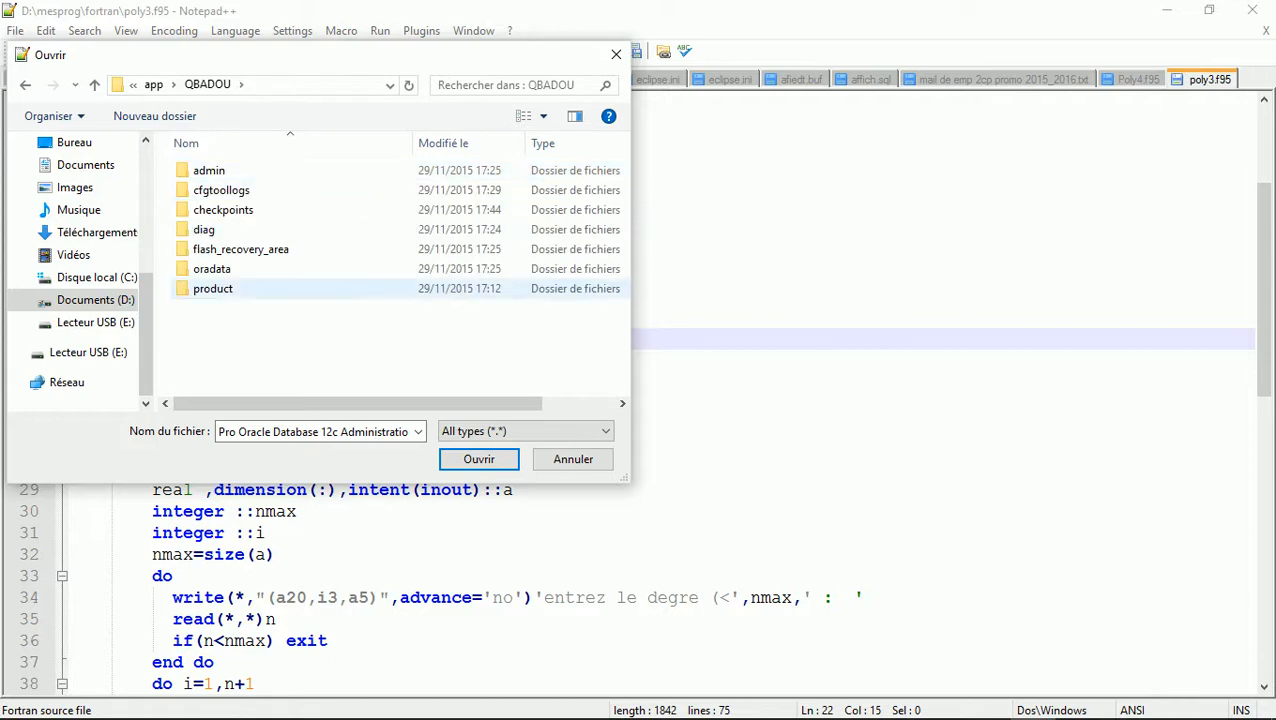
double_click(210, 287)
double_click(210, 170)
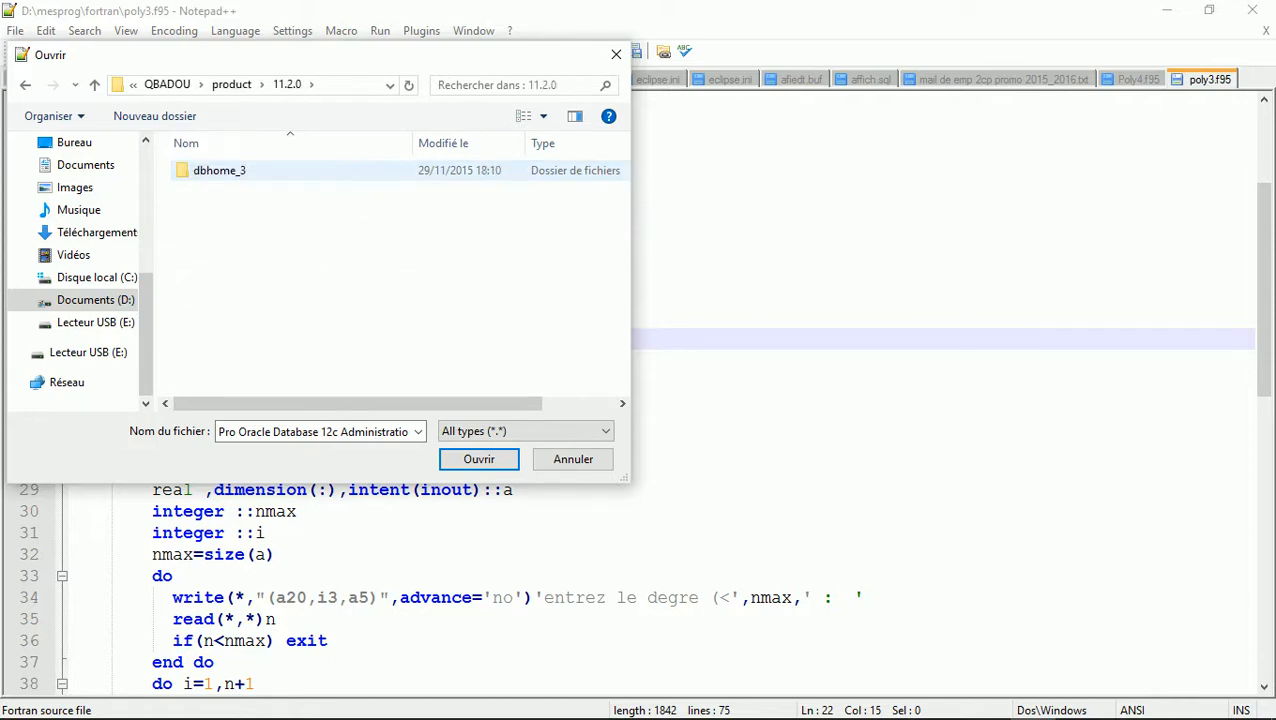
double_click(210, 170)
left_click(217, 230)
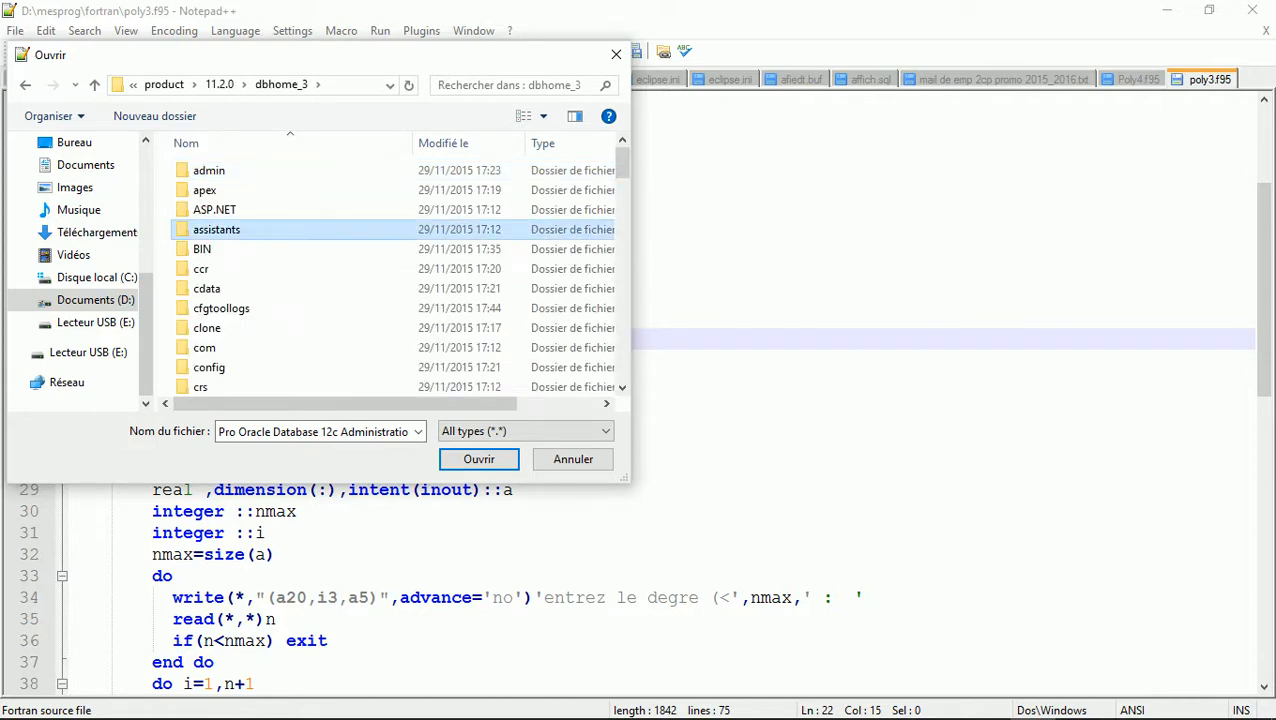
scroll(300, 270, "down", 6)
double_click(205, 183)
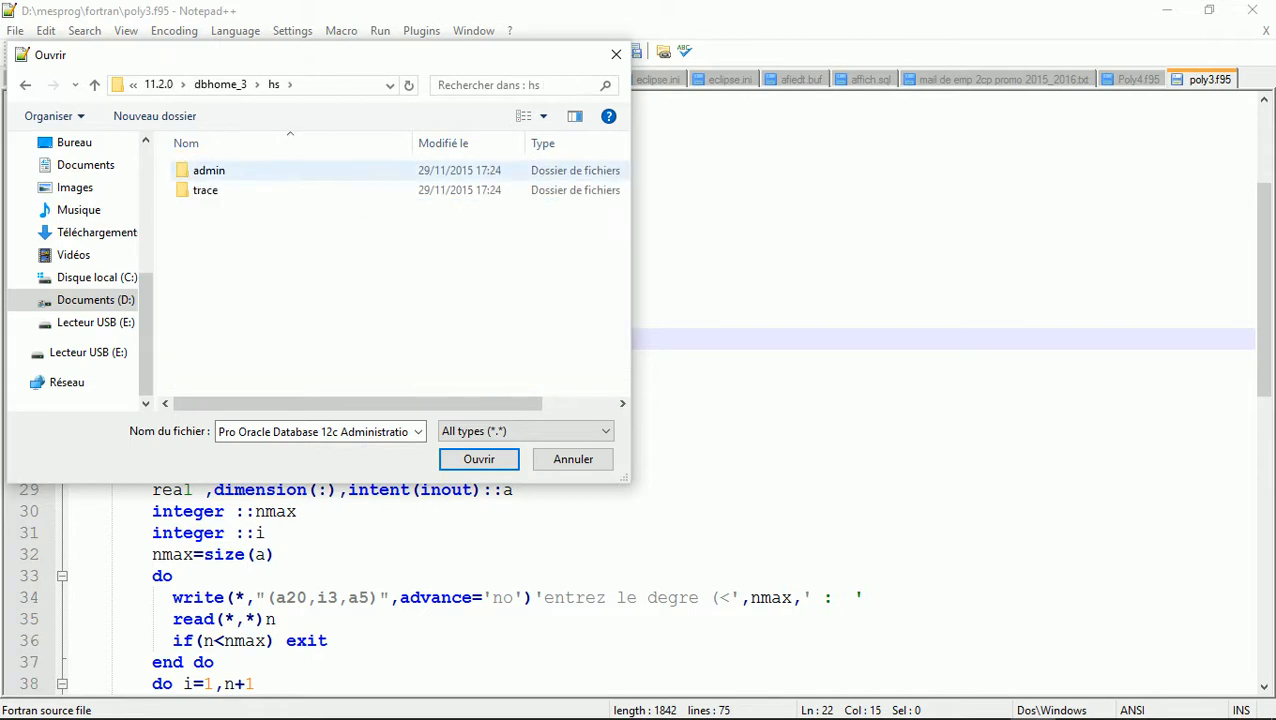
double_click(210, 170)
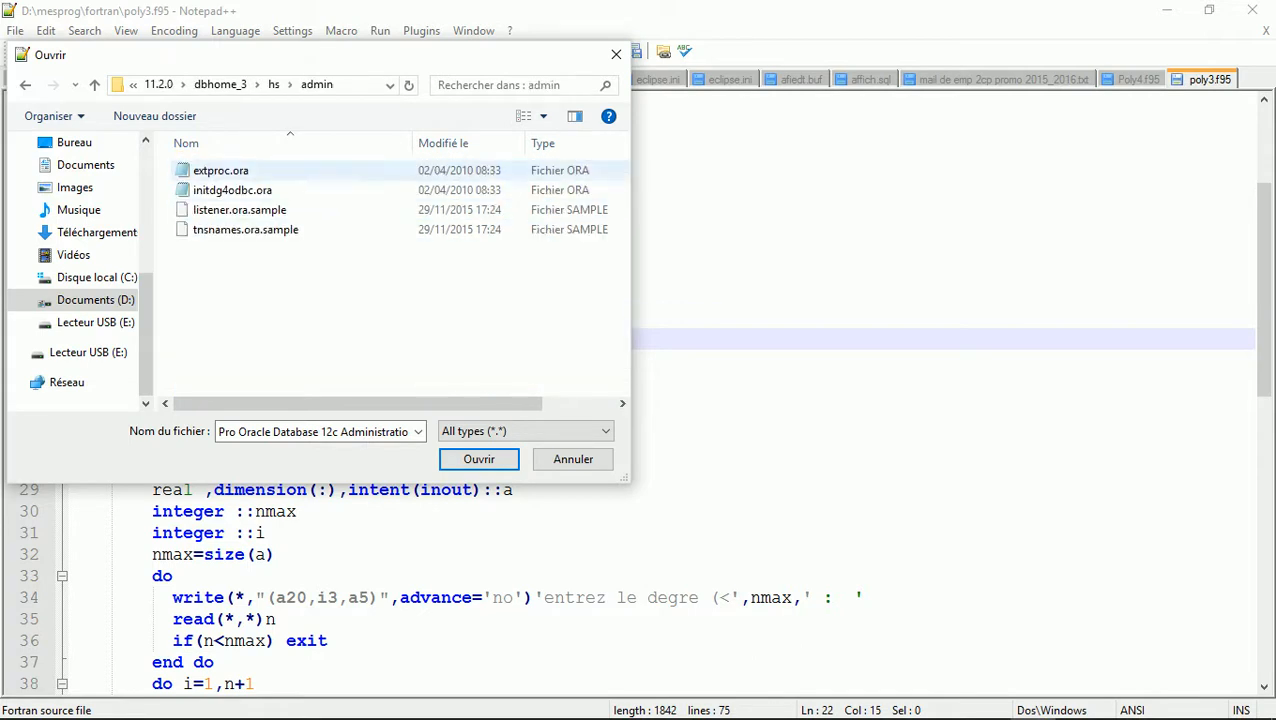
double_click(232, 190)
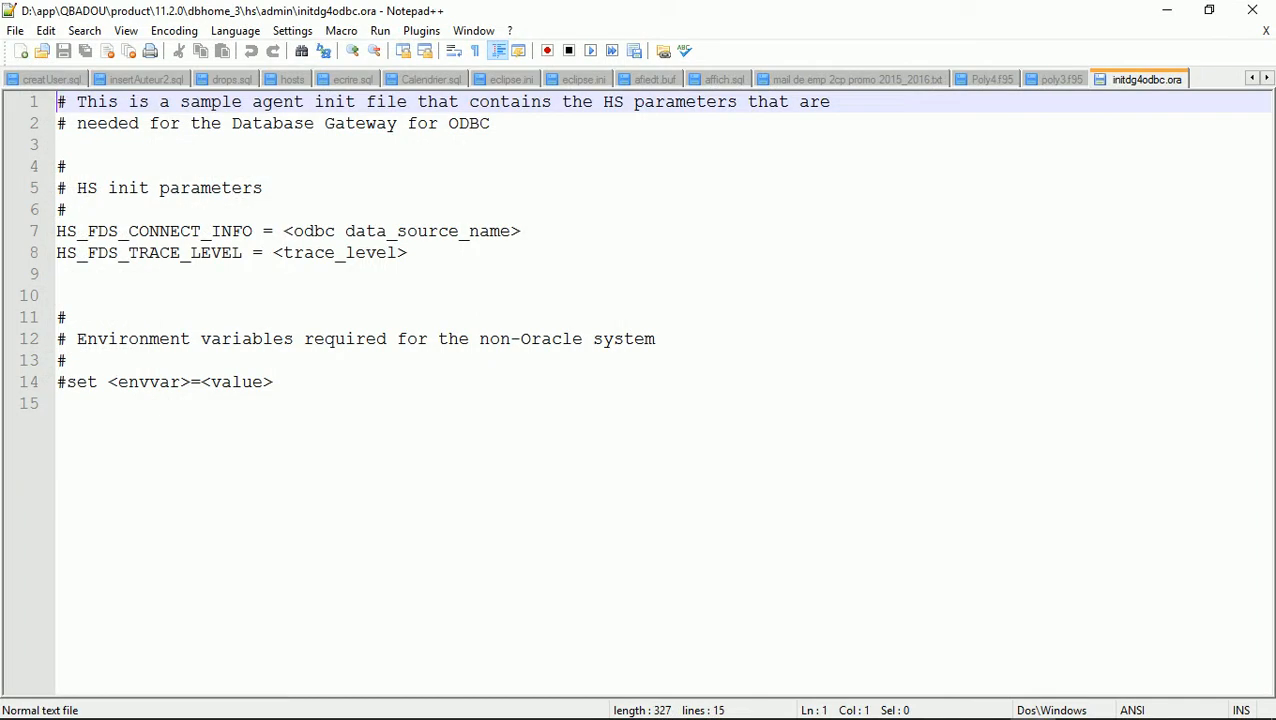
Replace the line 7 and 8 placeholders with Tennis and on
left_click_drag(283, 231, 521, 231)
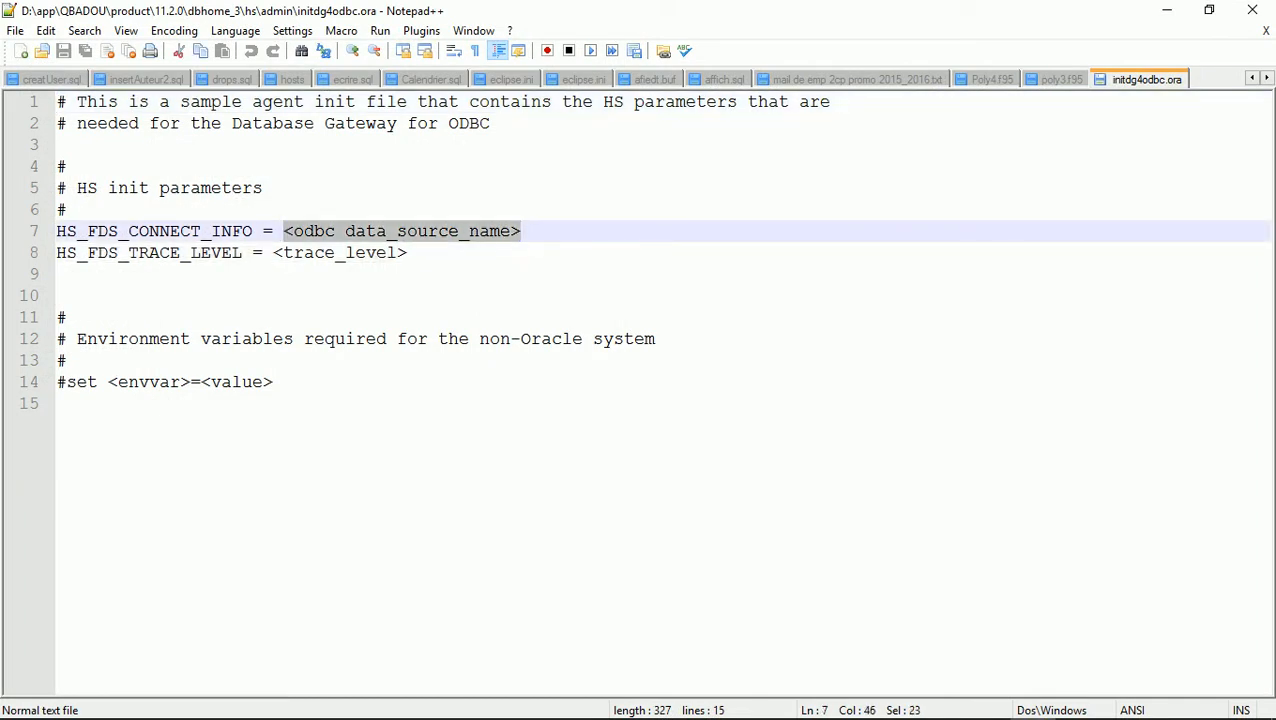
type("Tennis")
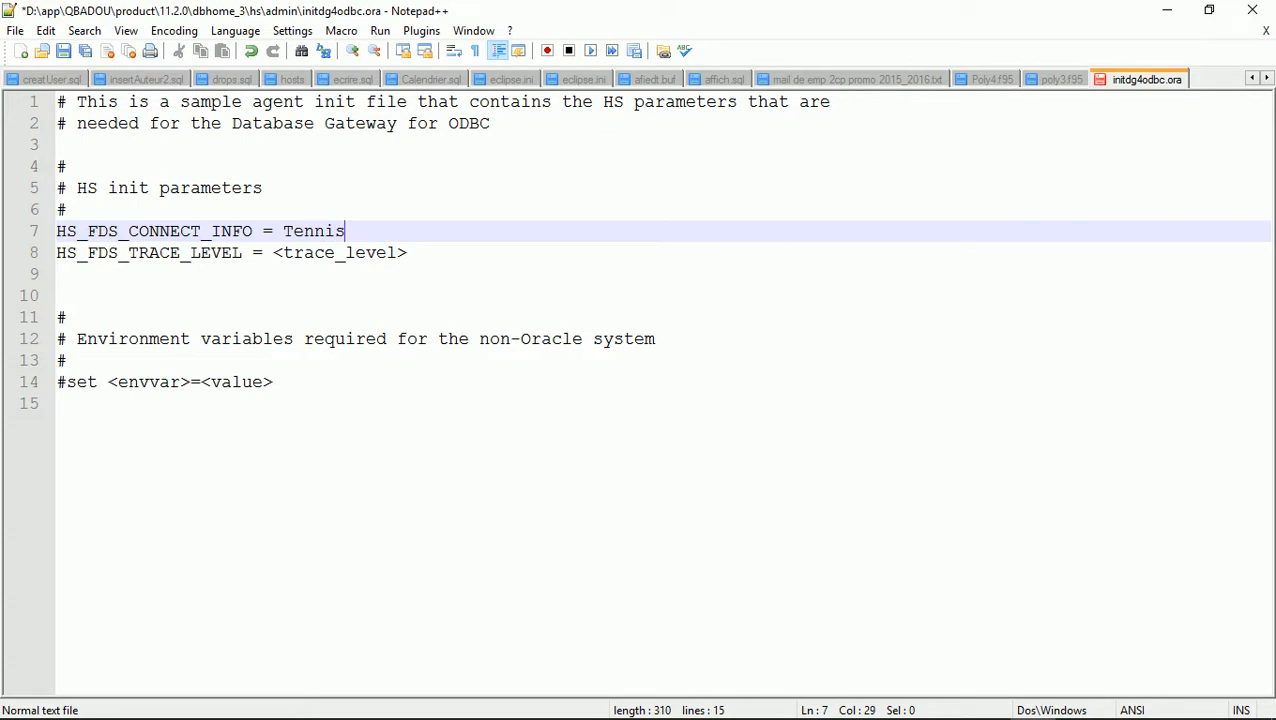
left_click_drag(273, 253, 408, 253)
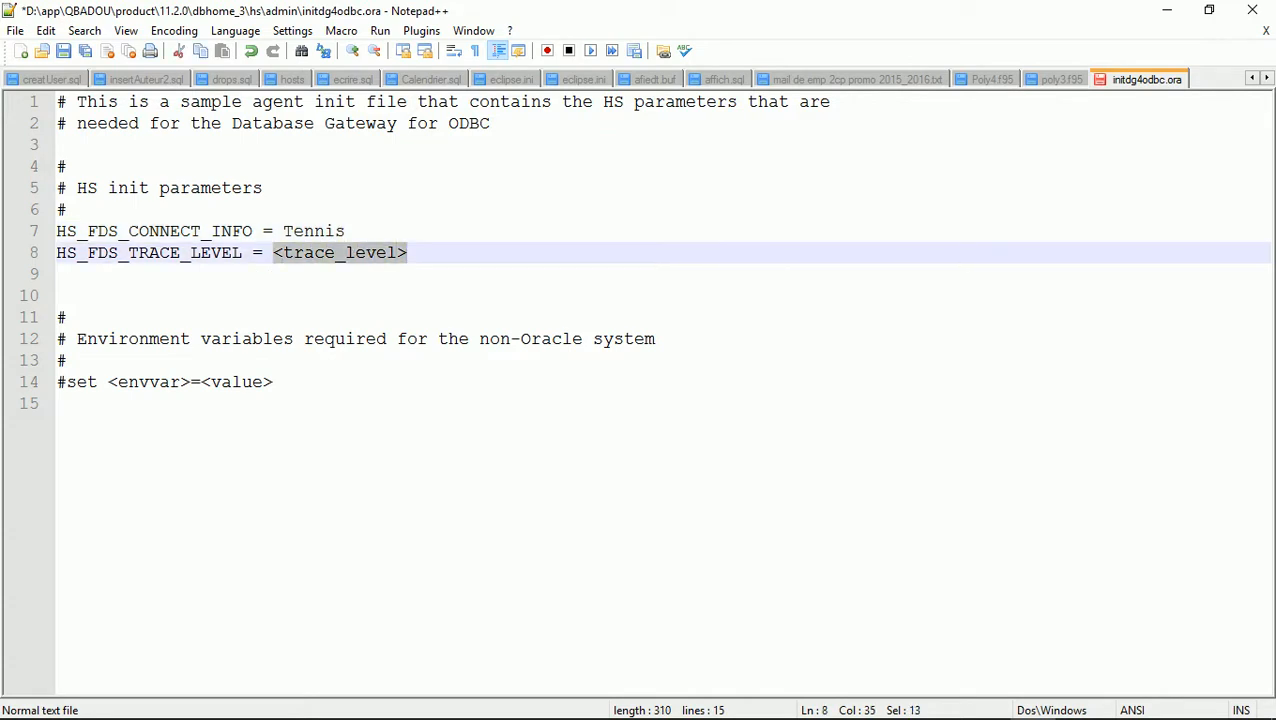
type("on")
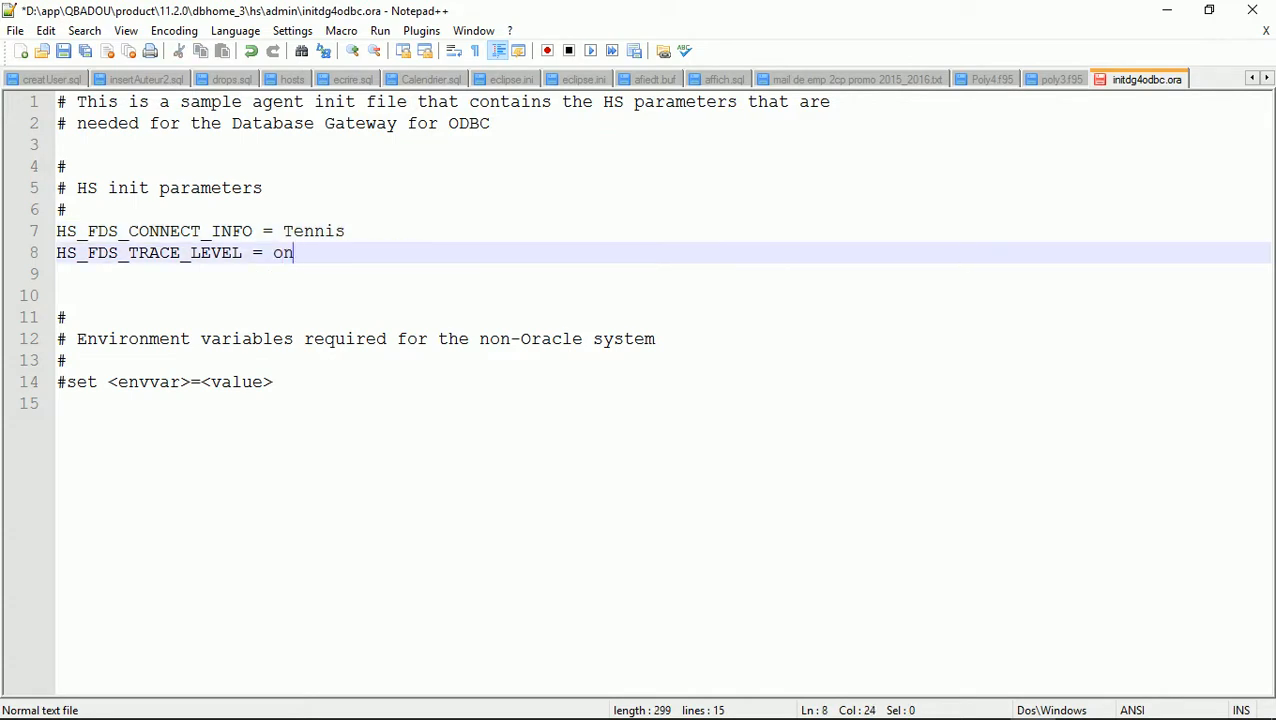
Add a line HS_AUTOREGISTER = true below the trace level
key("Return")
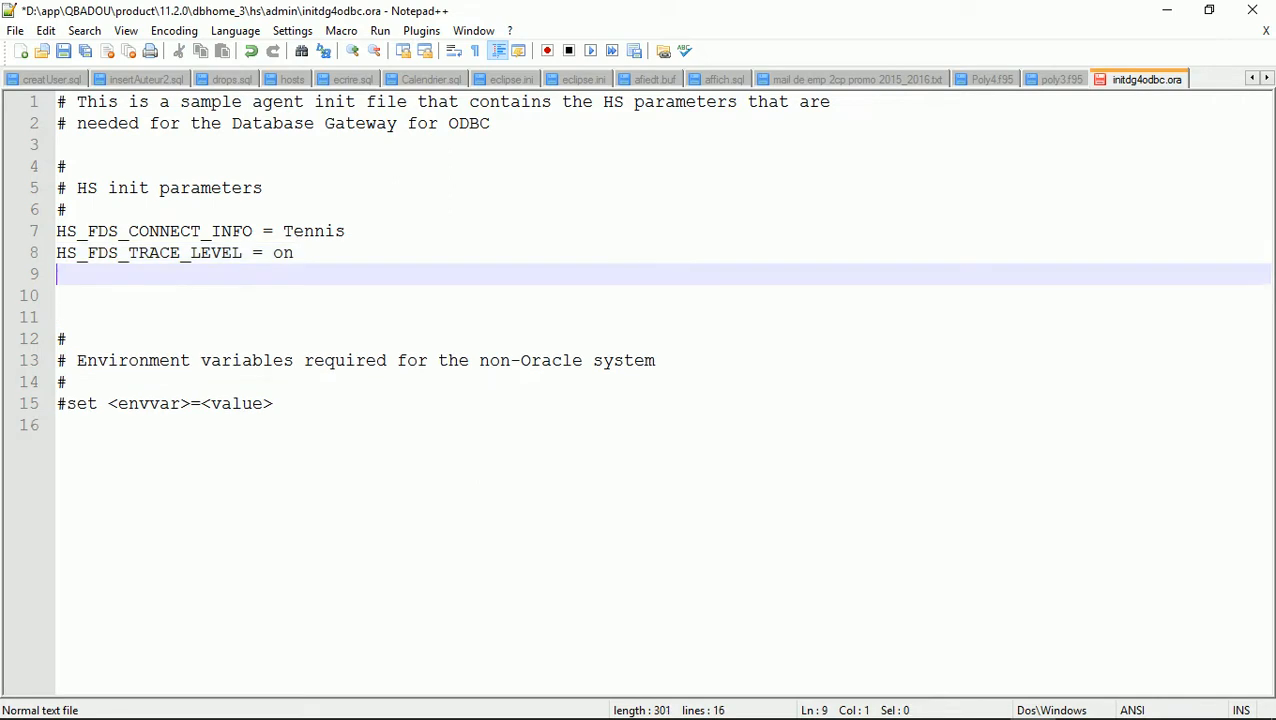
type("HS_AUTOREGISTER")
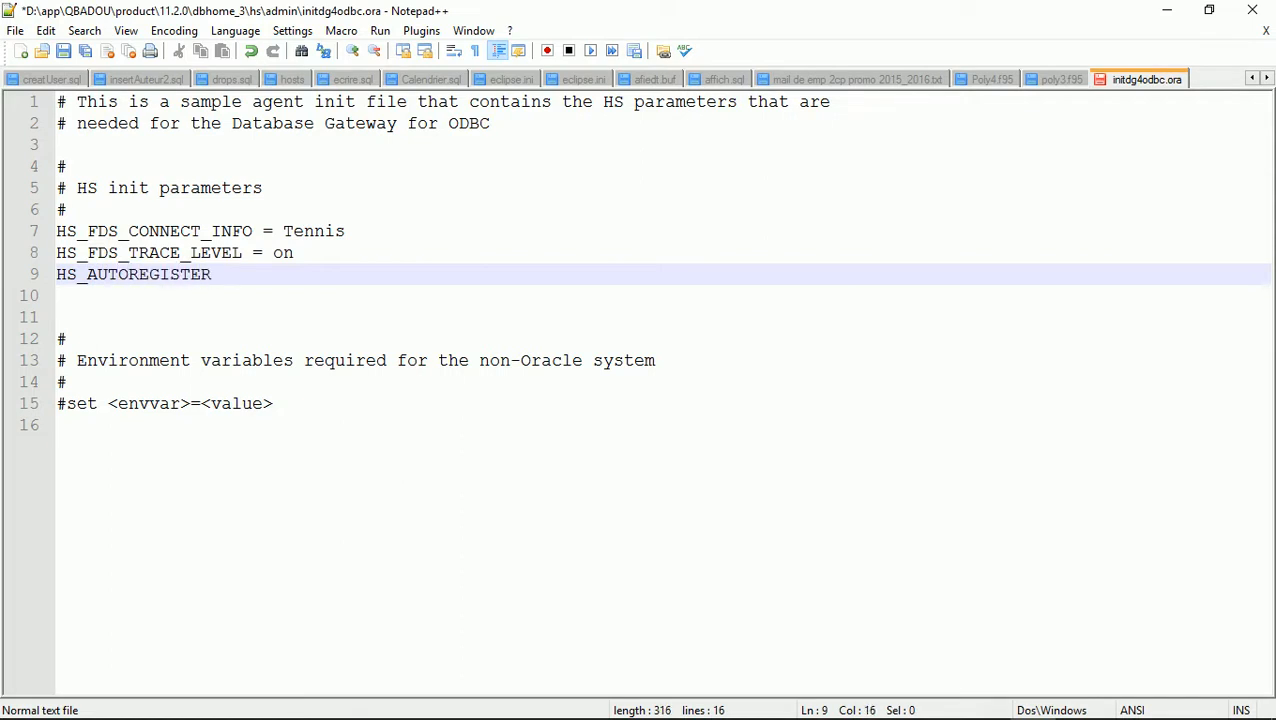
type(" = True")
key("BackSpace")
key("BackSpace")
key("BackSpace")
key("BackSpace")
type("true")
left_click(15, 30)
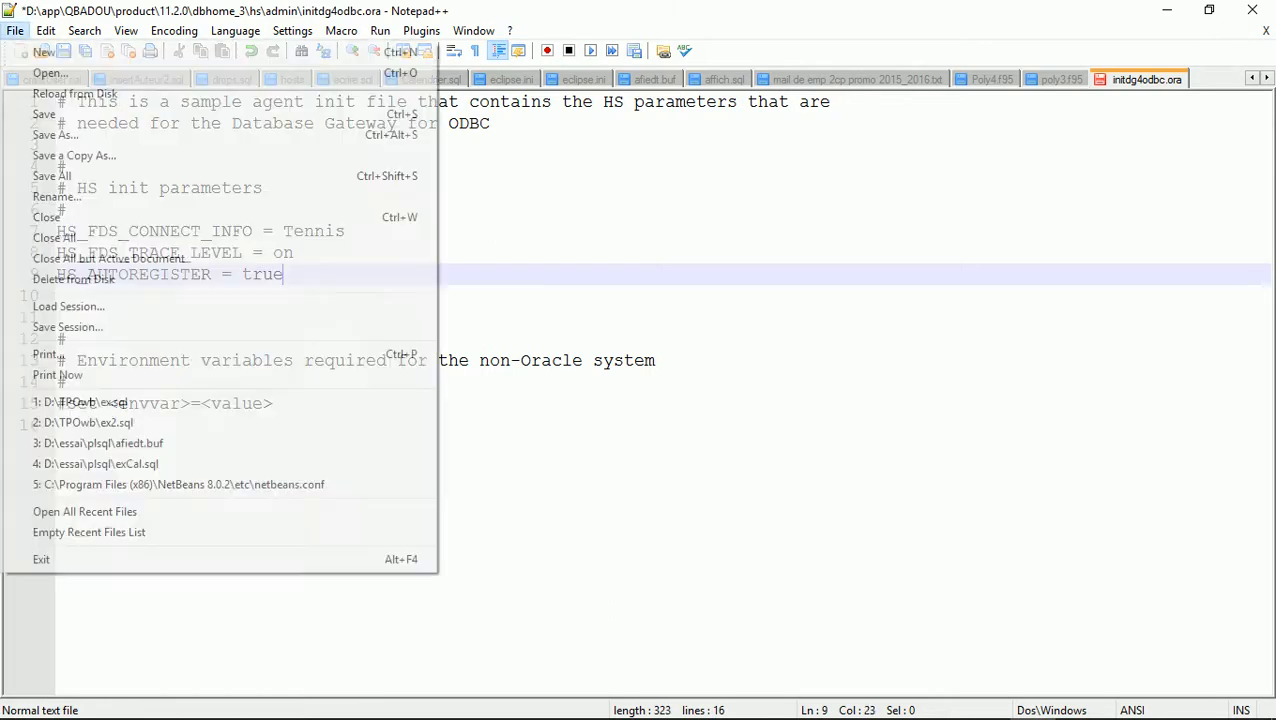
Save the file as initTennis.ora with file type All types (*.*)
key("Down")
key("Down")
key("Down")
key("Up")
key("Return")
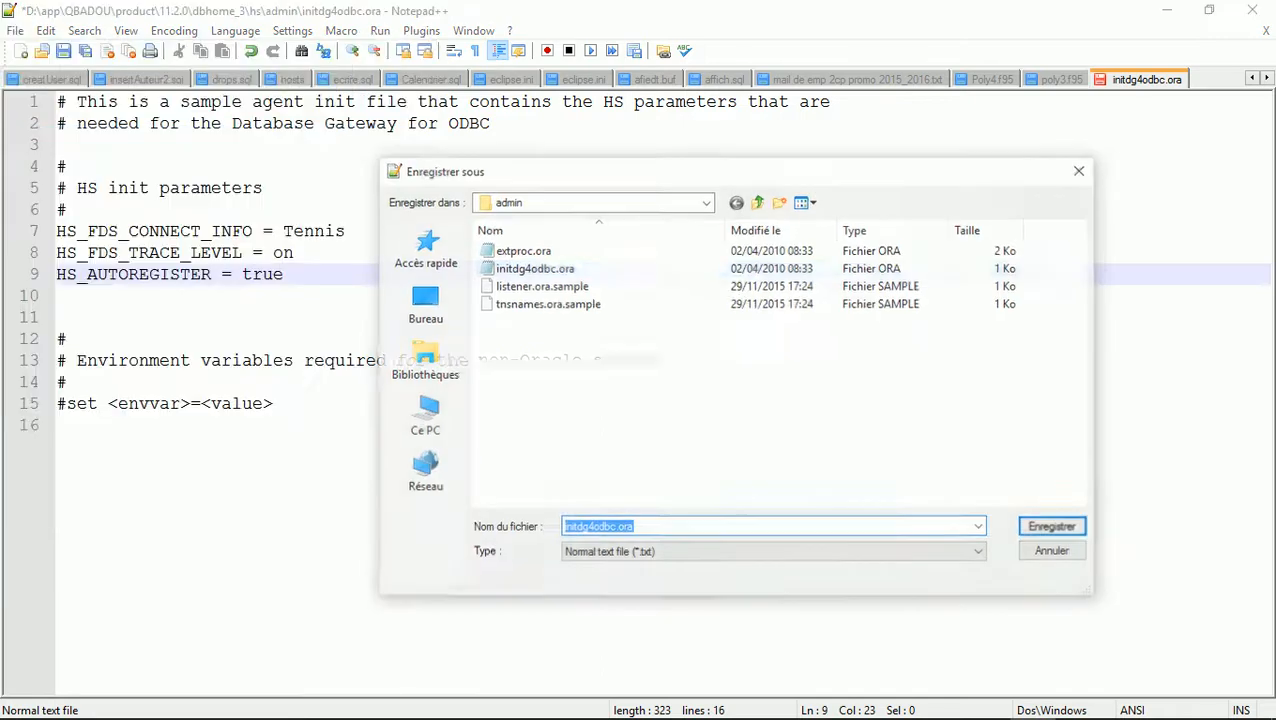
left_click(775, 553)
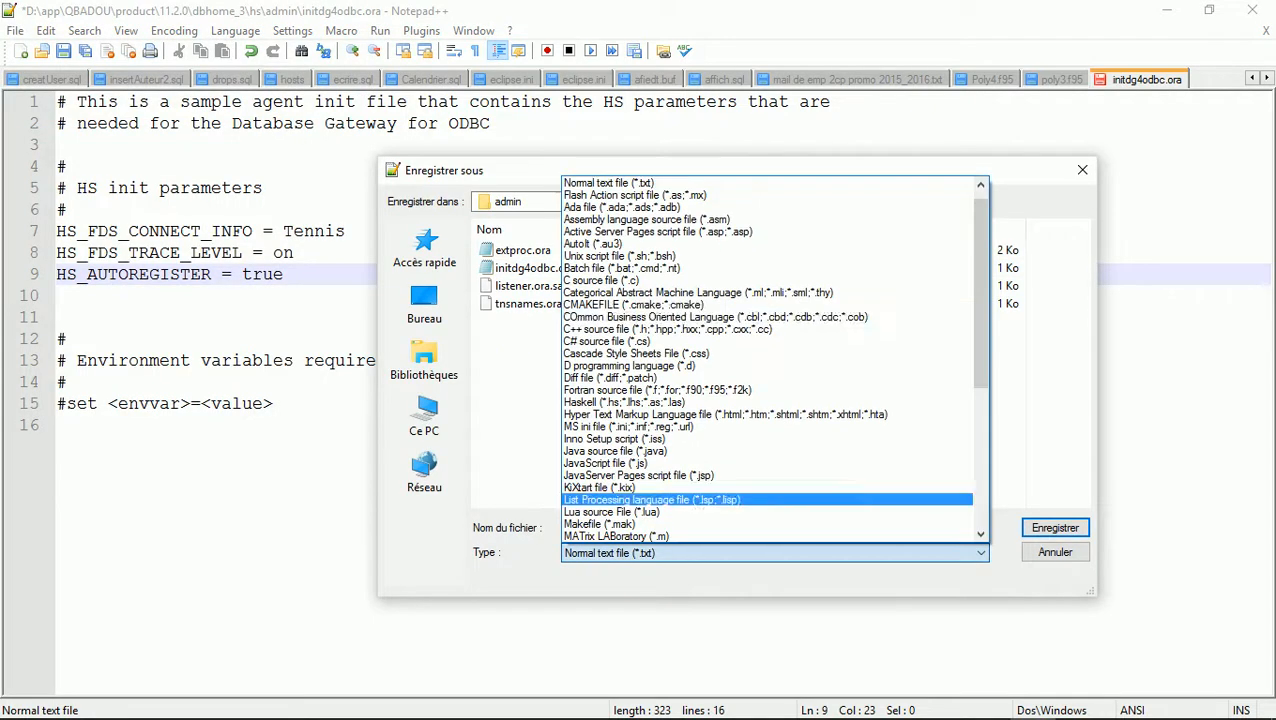
key("Up")
key("Up")
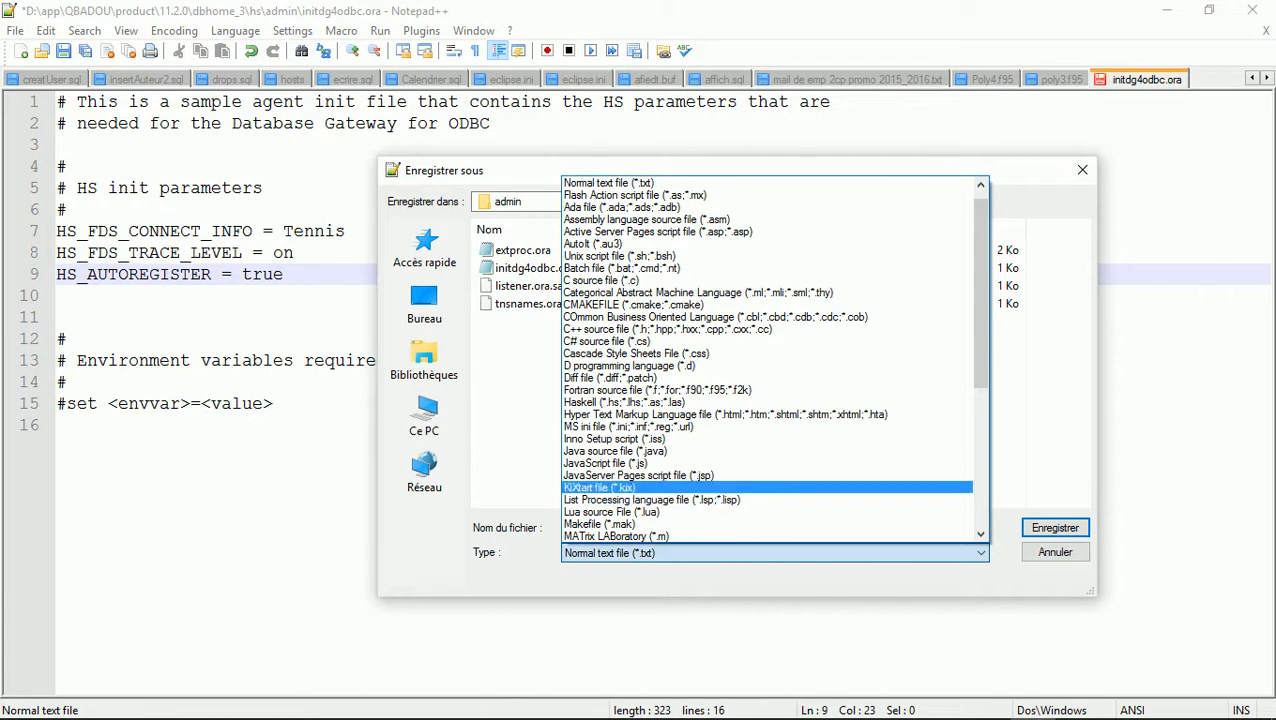
left_click_drag(981, 291, 981, 283)
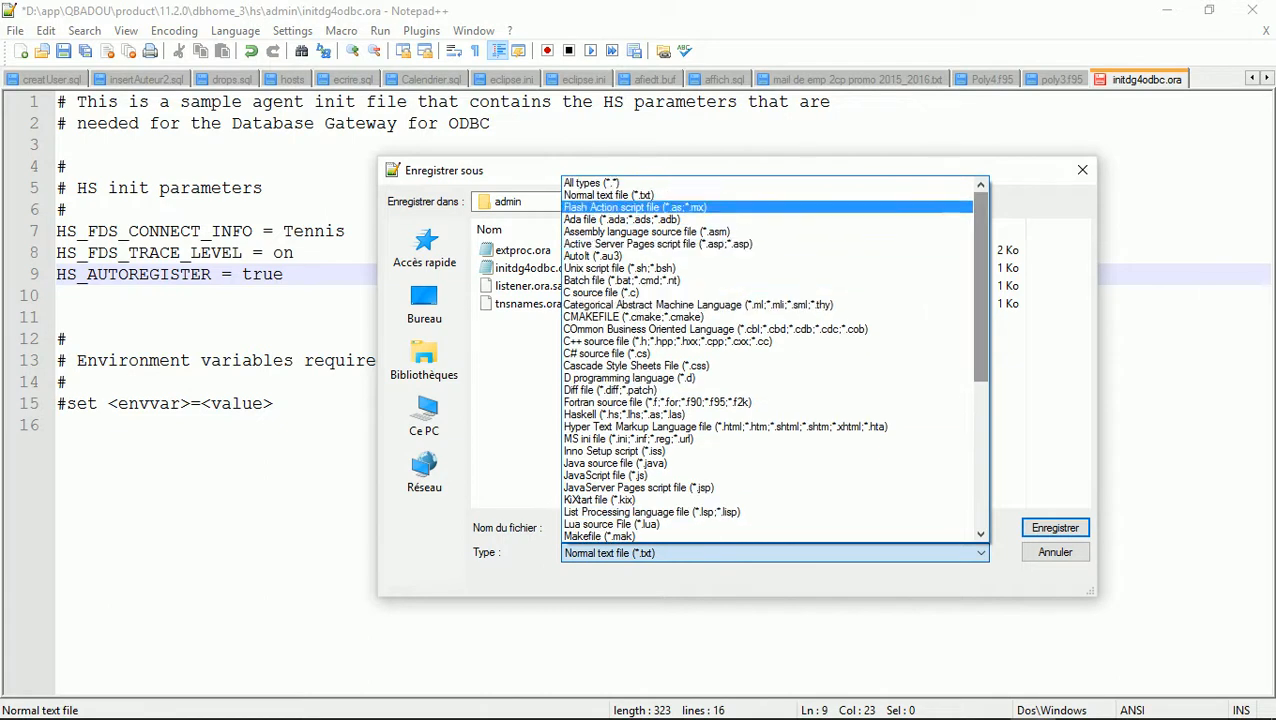
left_click(592, 183)
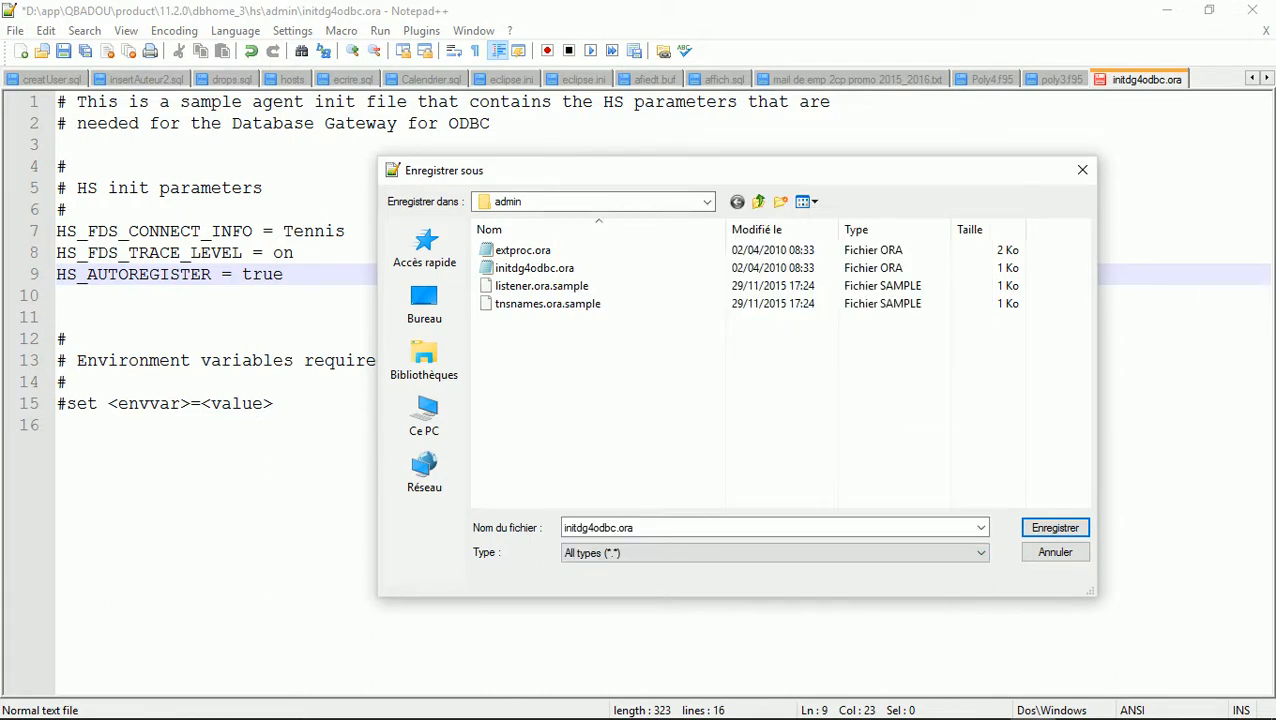
left_click(619, 527)
left_click(619, 527)
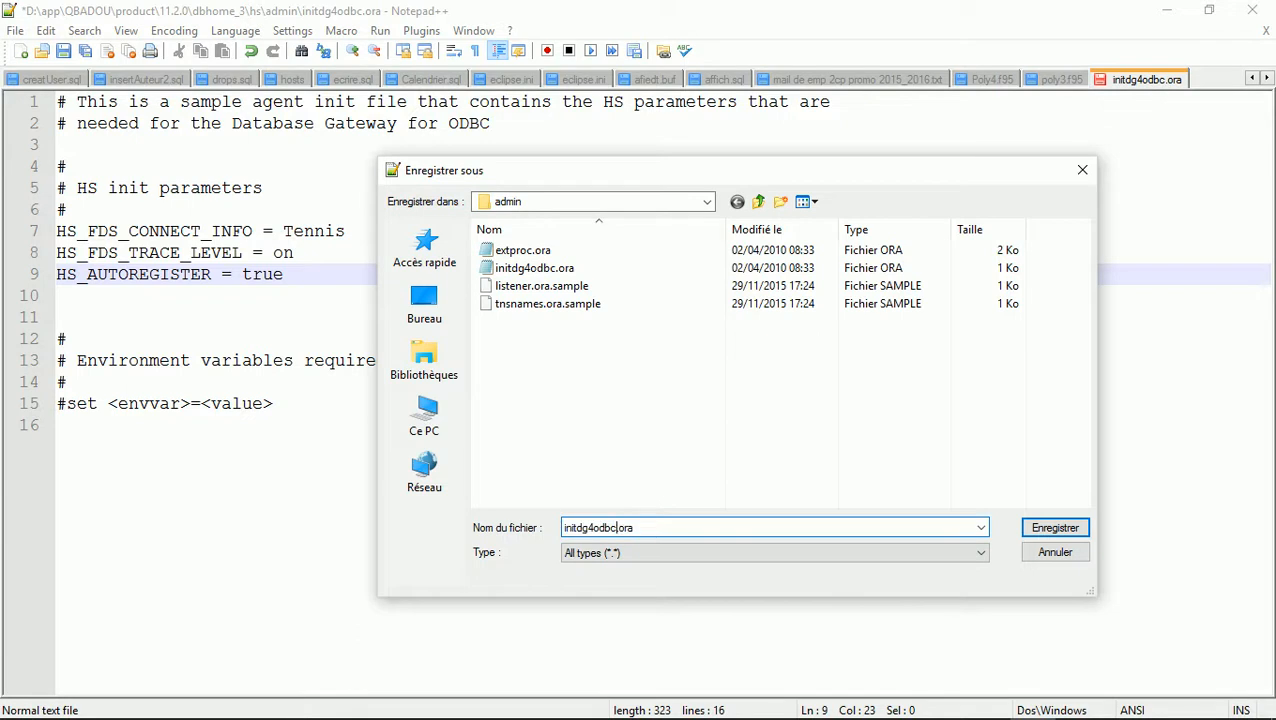
key("BackSpace")
key("BackSpace")
key("BackSpace")
key("BackSpace")
key("BackSpace")
key("BackSpace")
key("BackSpace")
type("Tennis")
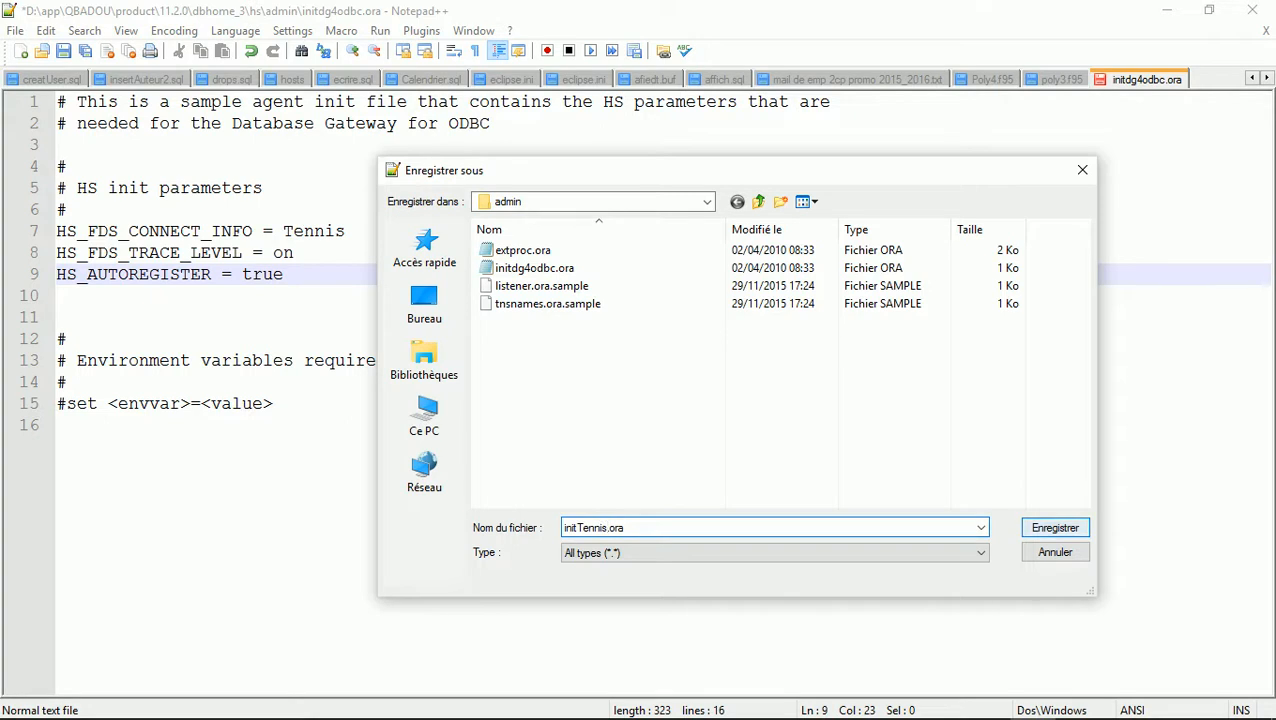
left_click(1055, 527)
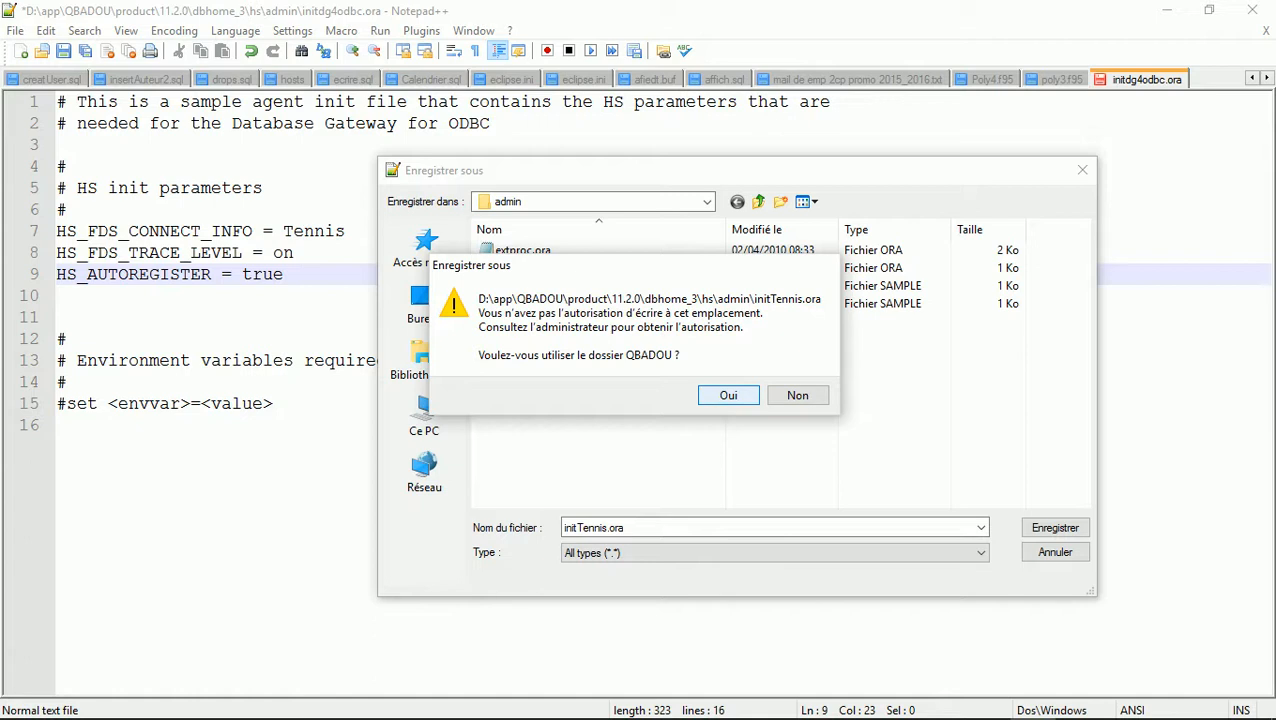
Cancel the save after the permission warning and close Notepad++
key("Return")
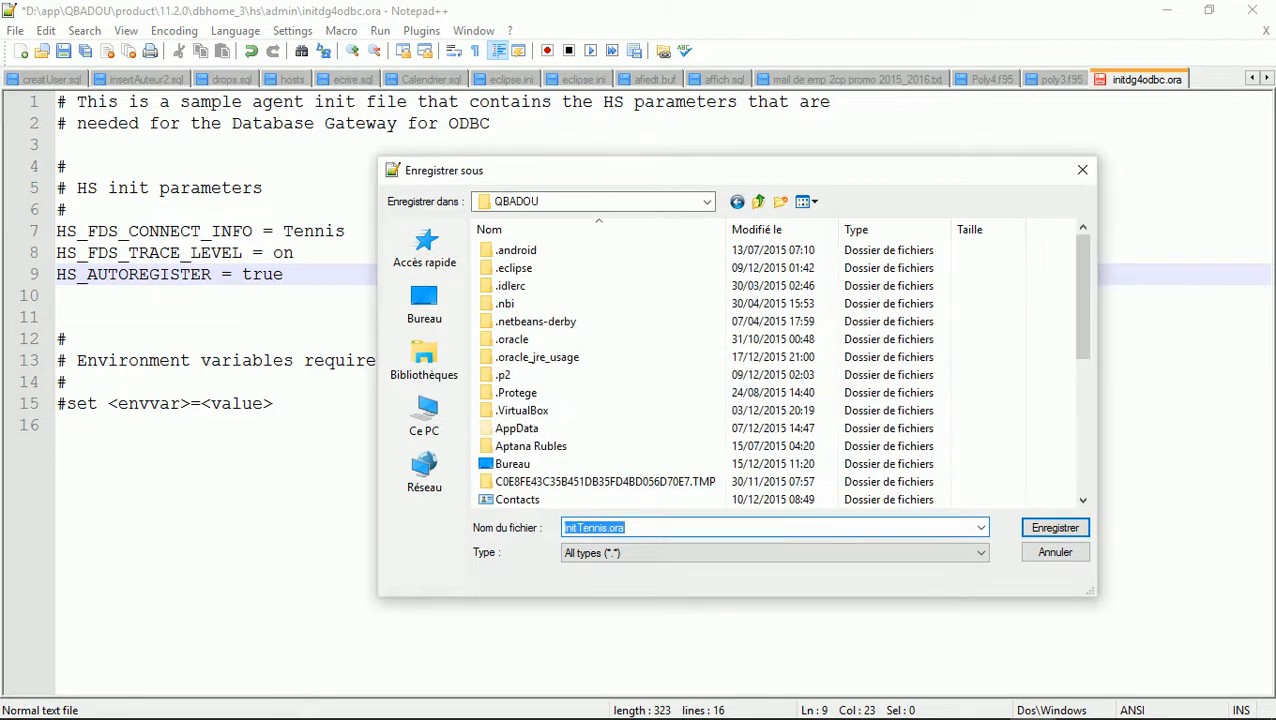
left_click(1055, 552)
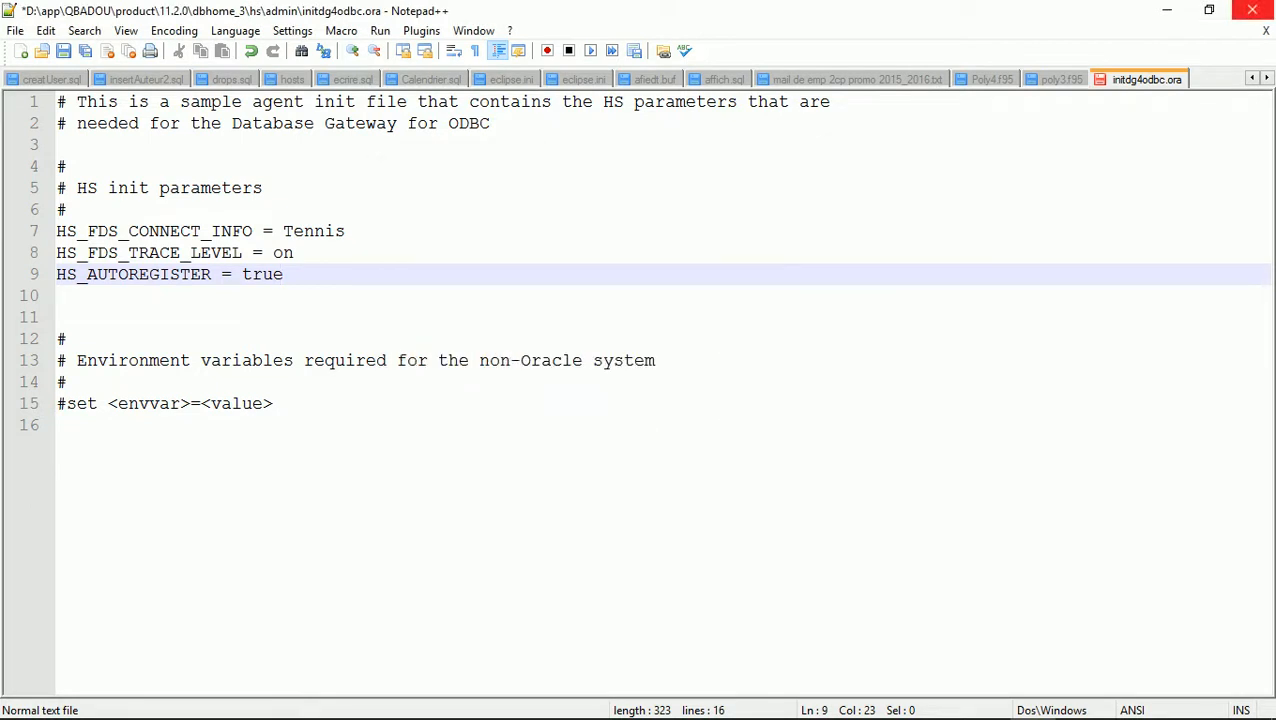
left_click_drag(57, 231, 57, 295)
key("ctrl+c")
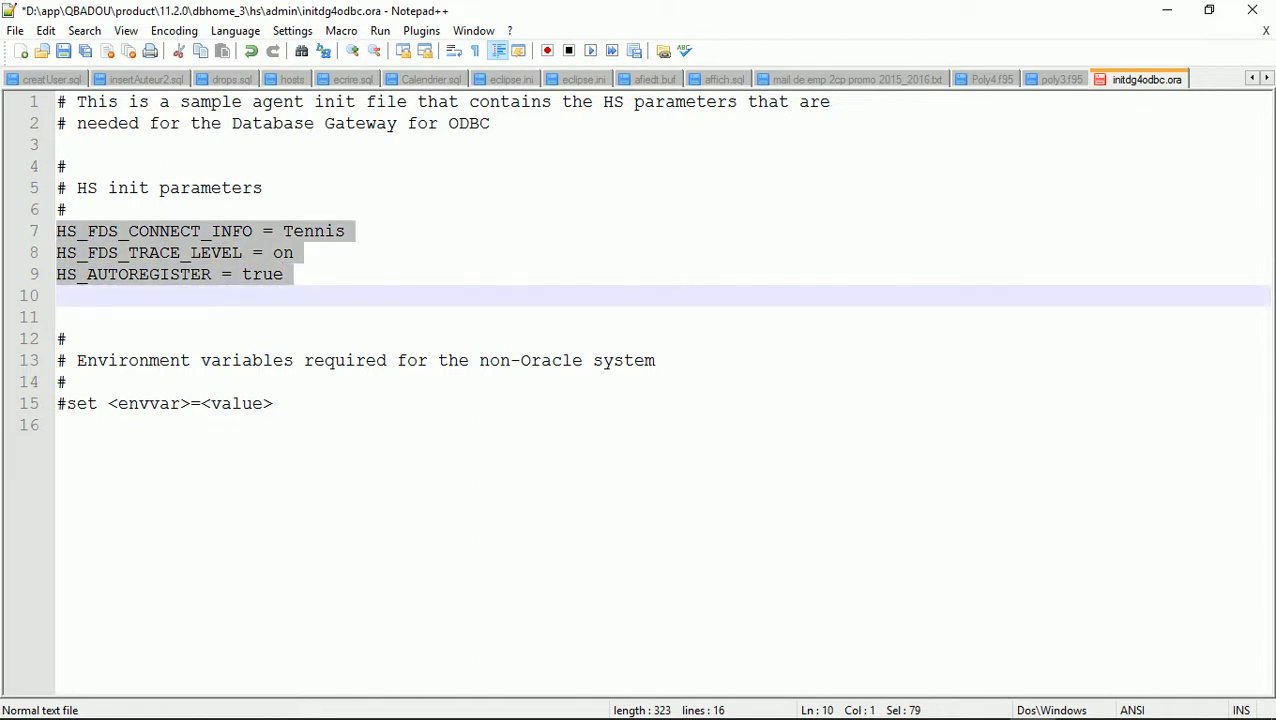
left_click(1252, 10)
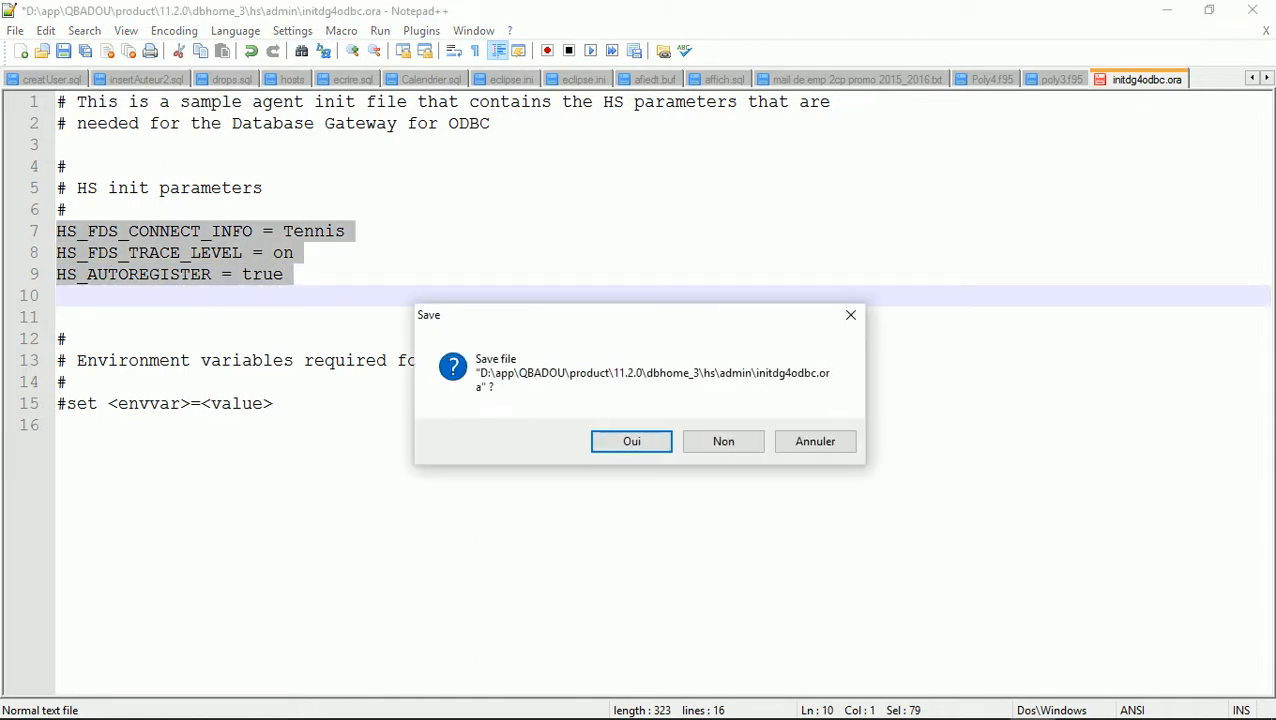
Discard changes and relaunch Notepad++ as administrator from Start search 'notep'
left_click(723, 441)
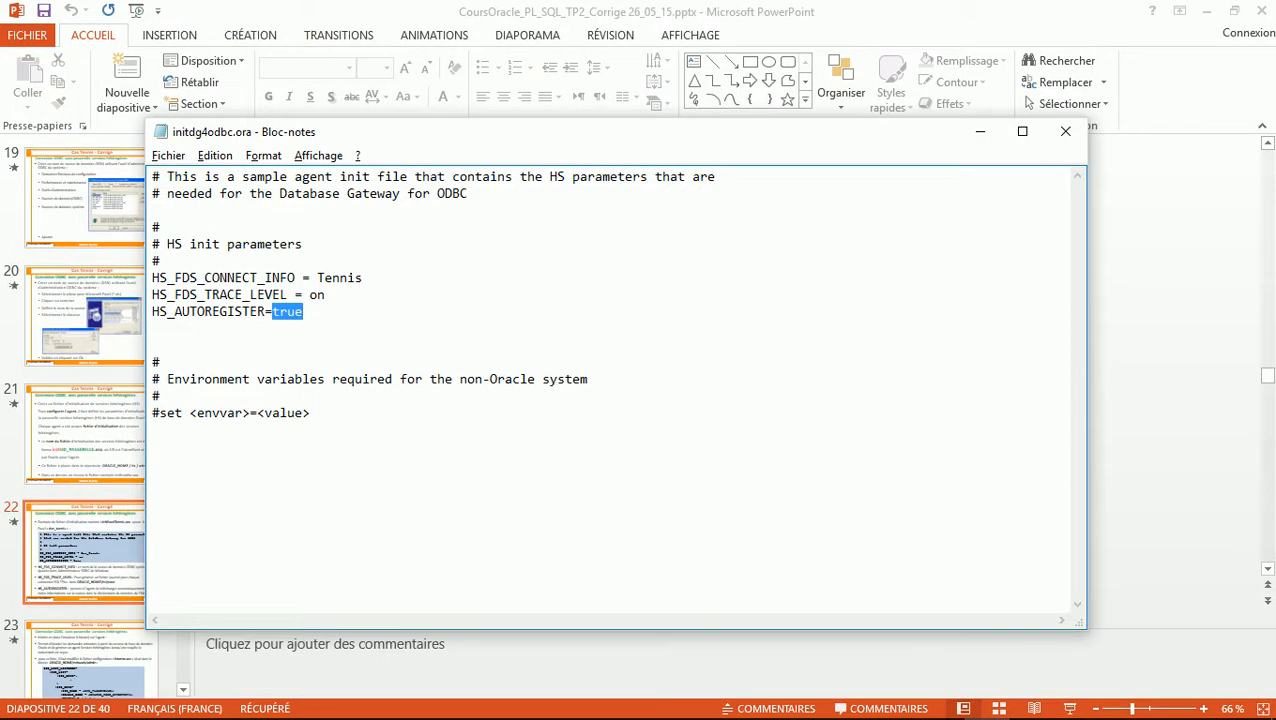
mouse_move(22, 715)
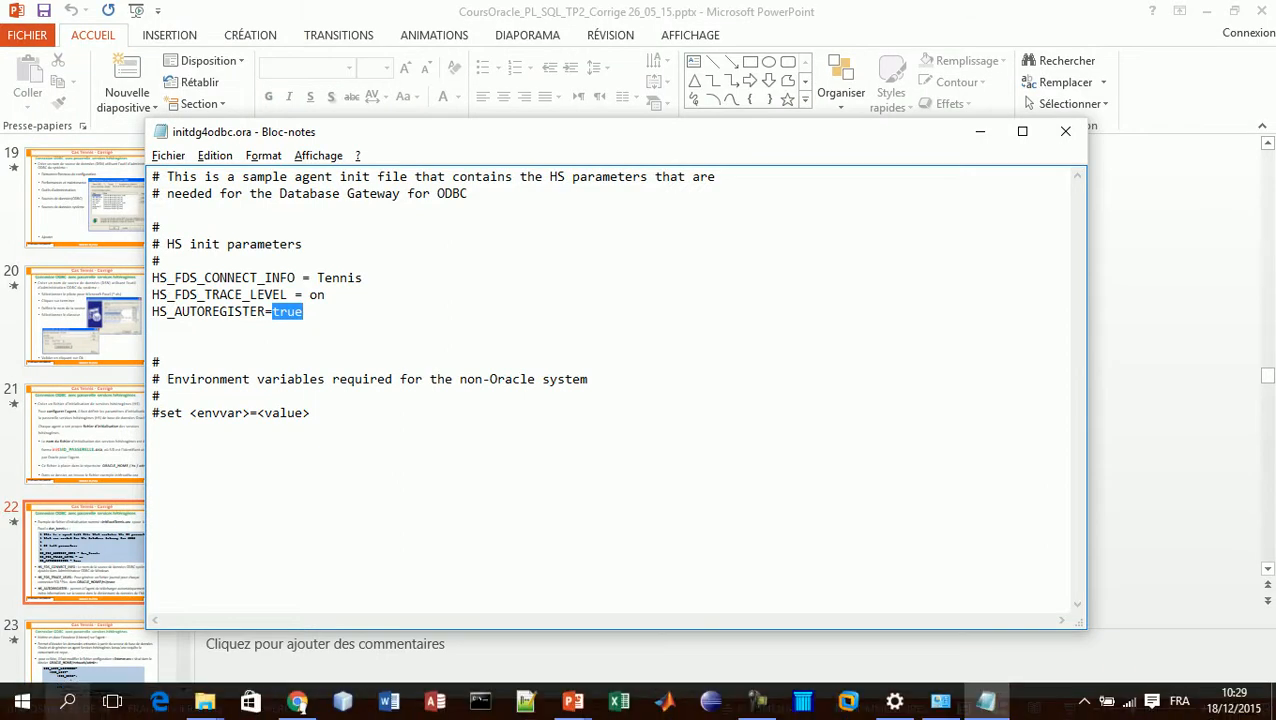
left_click(22, 702)
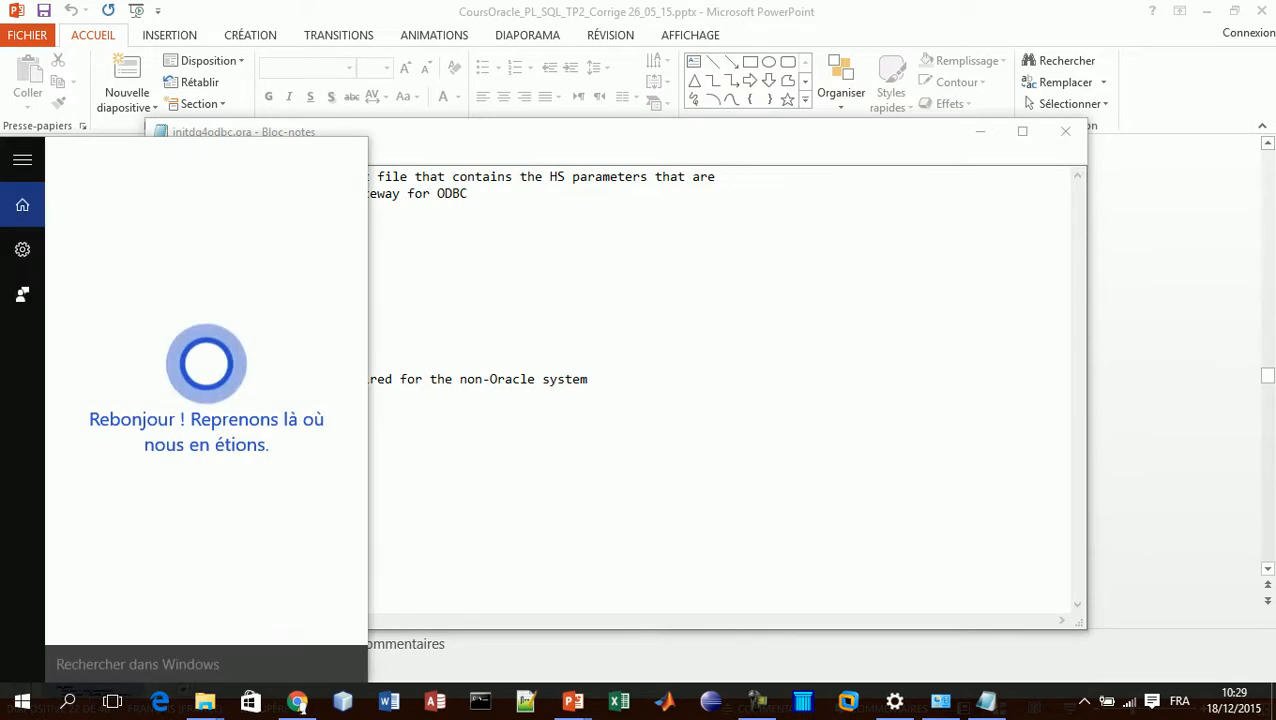
type("notep")
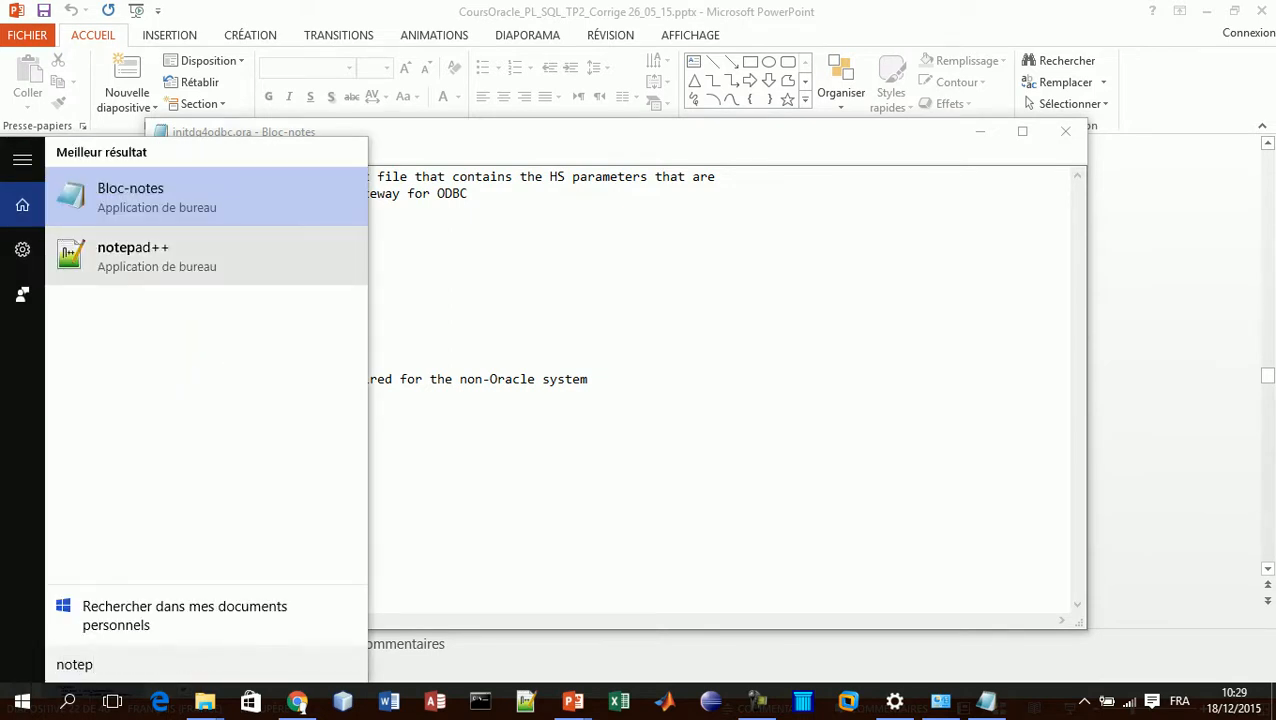
right_click(125, 257)
left_click(243, 273)
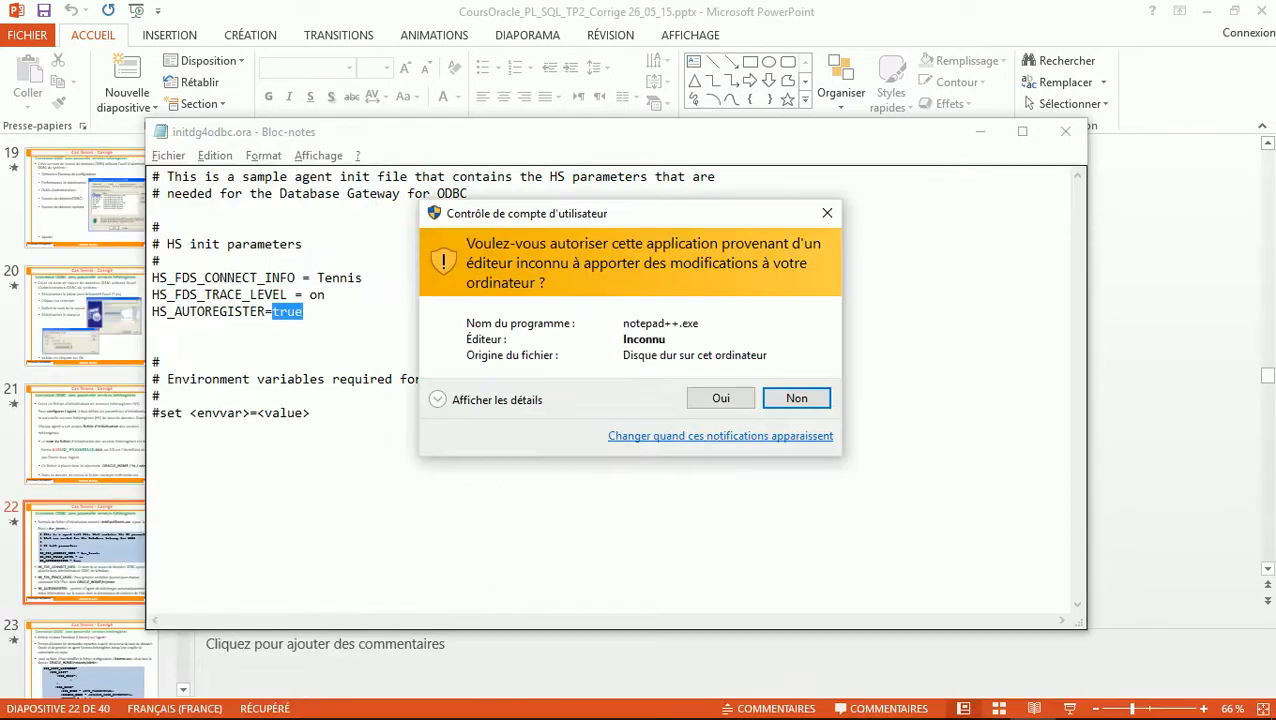
left_click(720, 398)
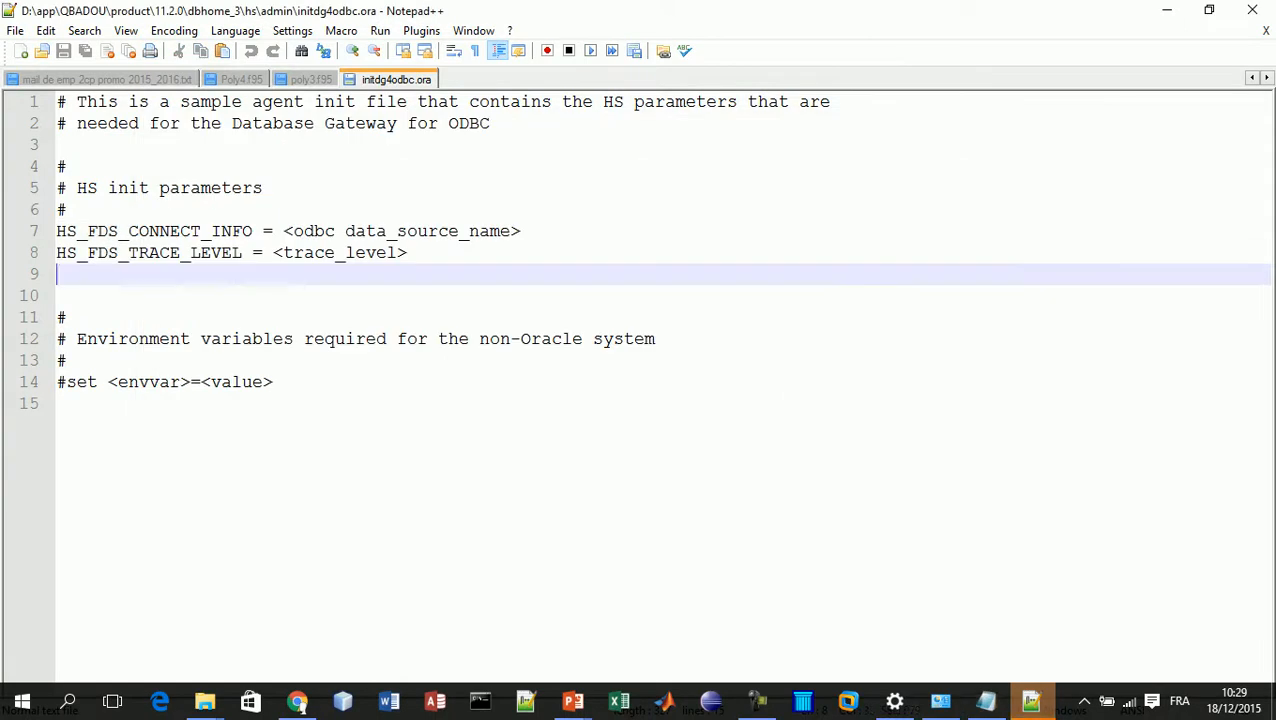
Replace template lines 7–11 with the pasted HS parameter lines (Tennis, on, true)
left_click(1031, 701)
left_click_drag(58, 231, 67, 317)
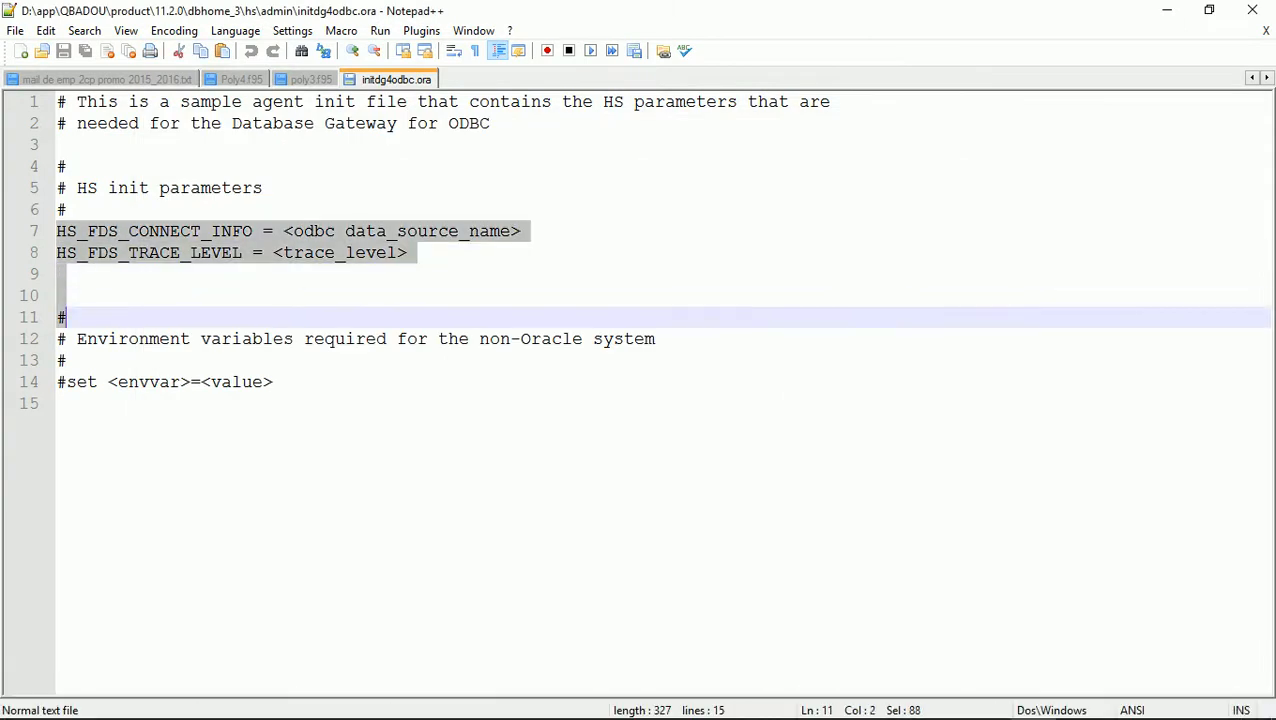
key("ctrl+v")
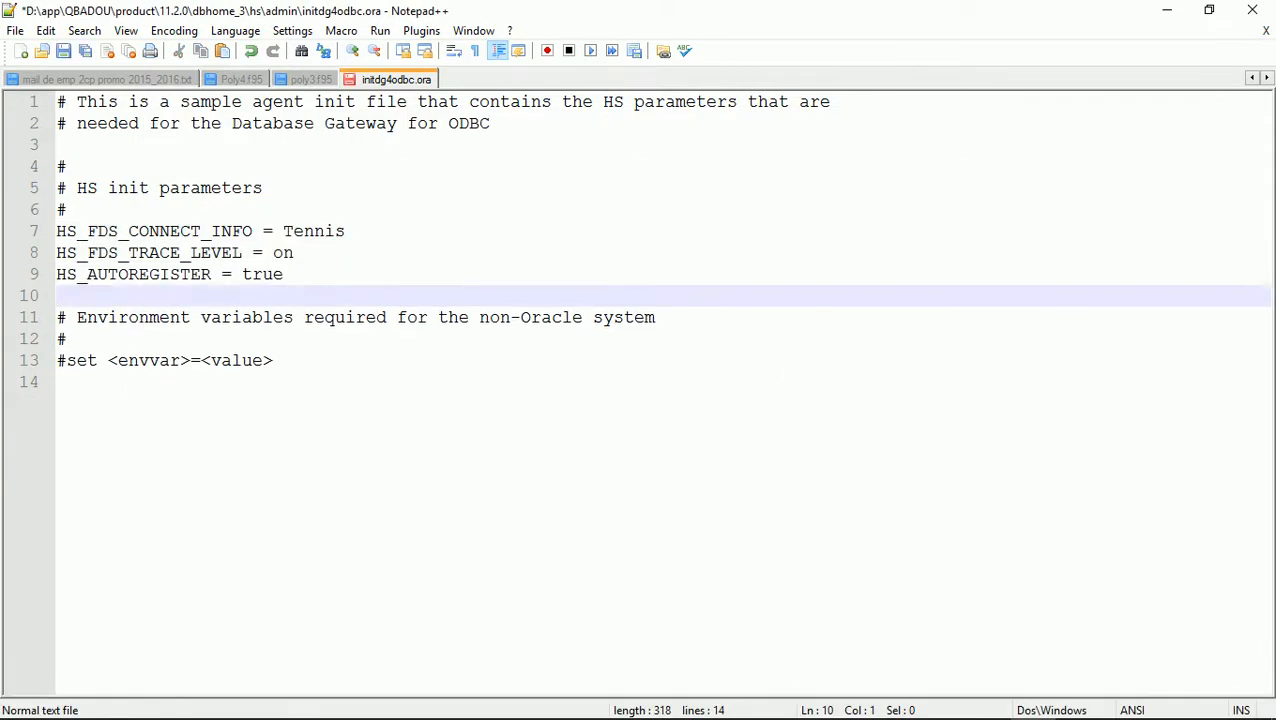
Save the file as initTennis.ora in the hs\admin folder using All types (*.*)
left_click(15, 30)
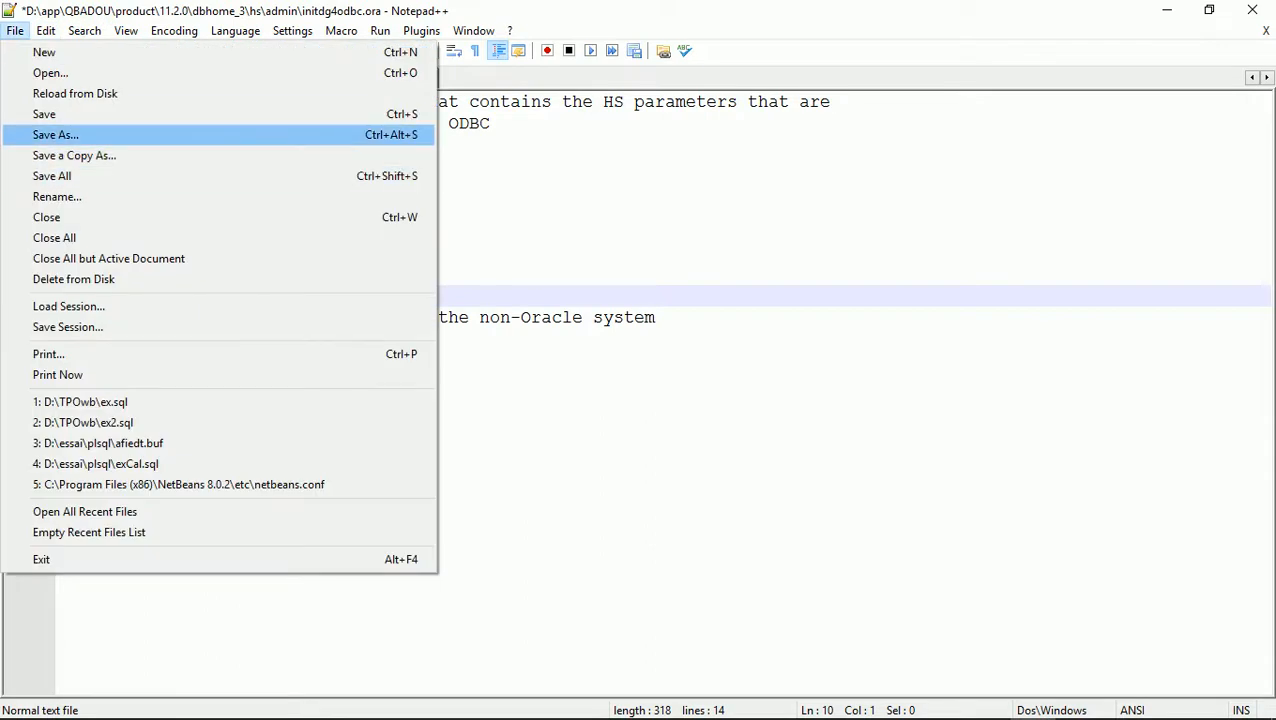
left_click(55, 134)
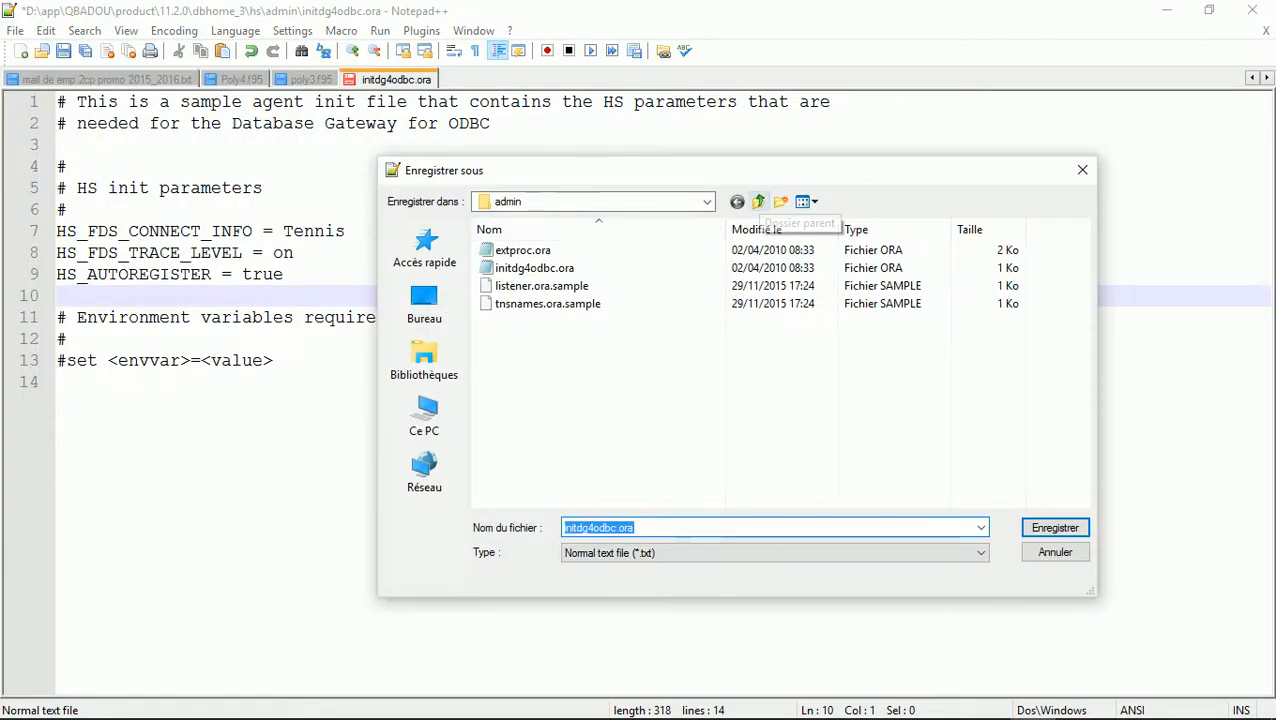
left_click(758, 201)
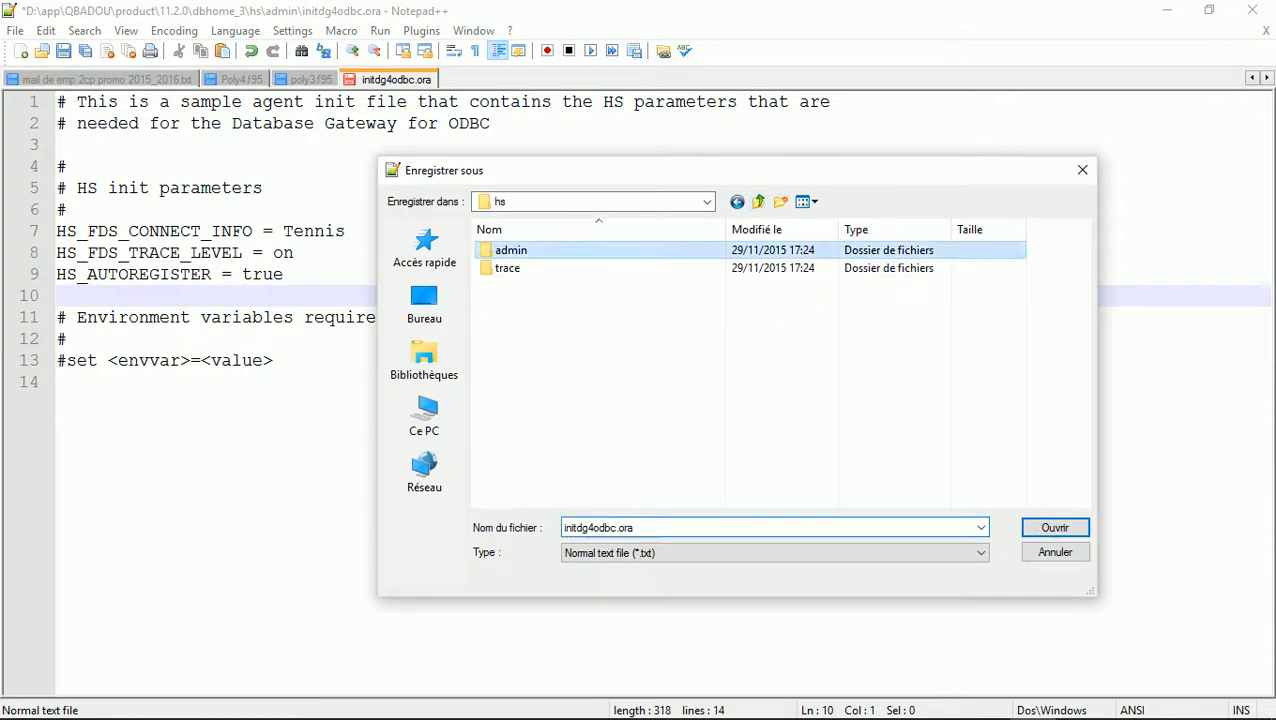
double_click(511, 250)
left_click(775, 553)
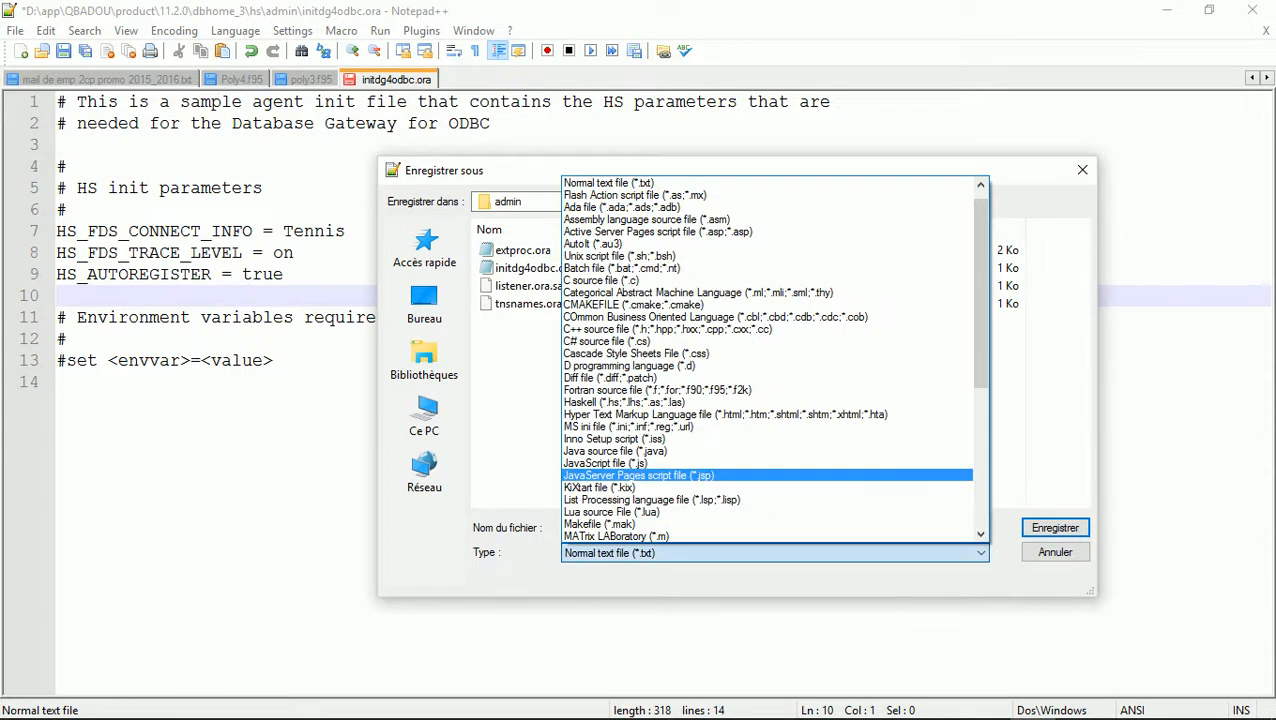
left_click_drag(980, 350, 980, 325)
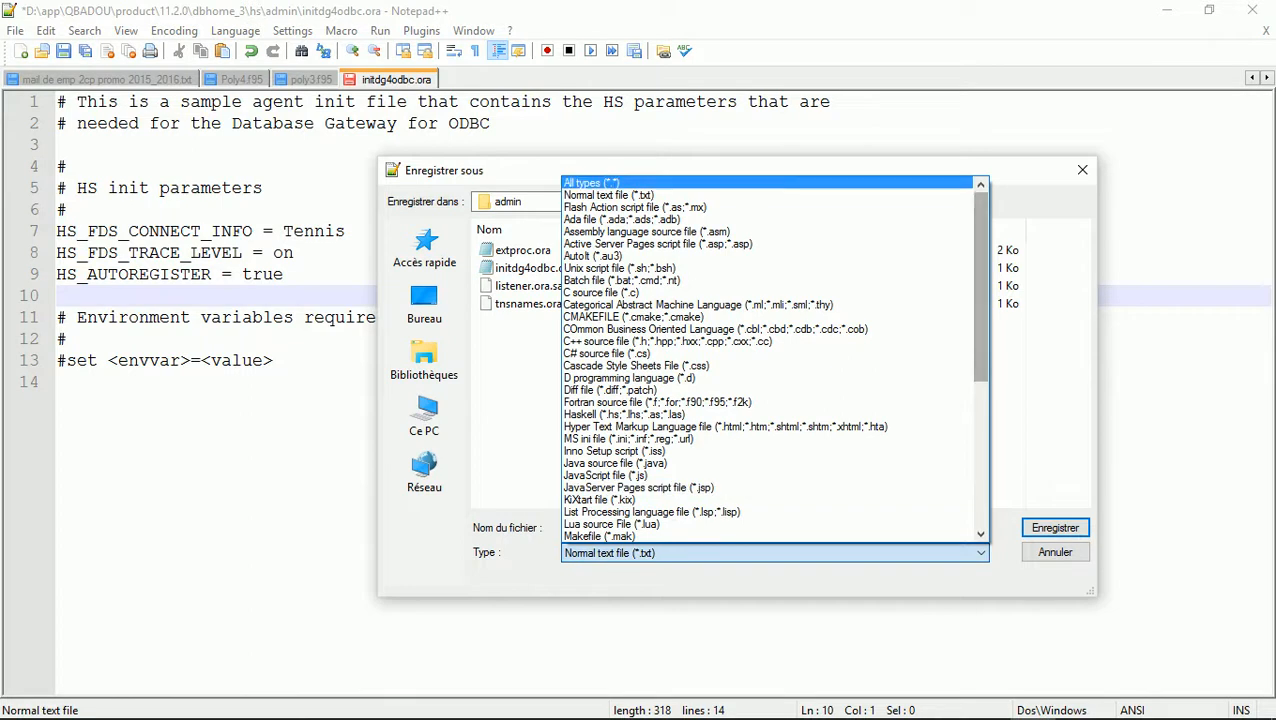
left_click(640, 183)
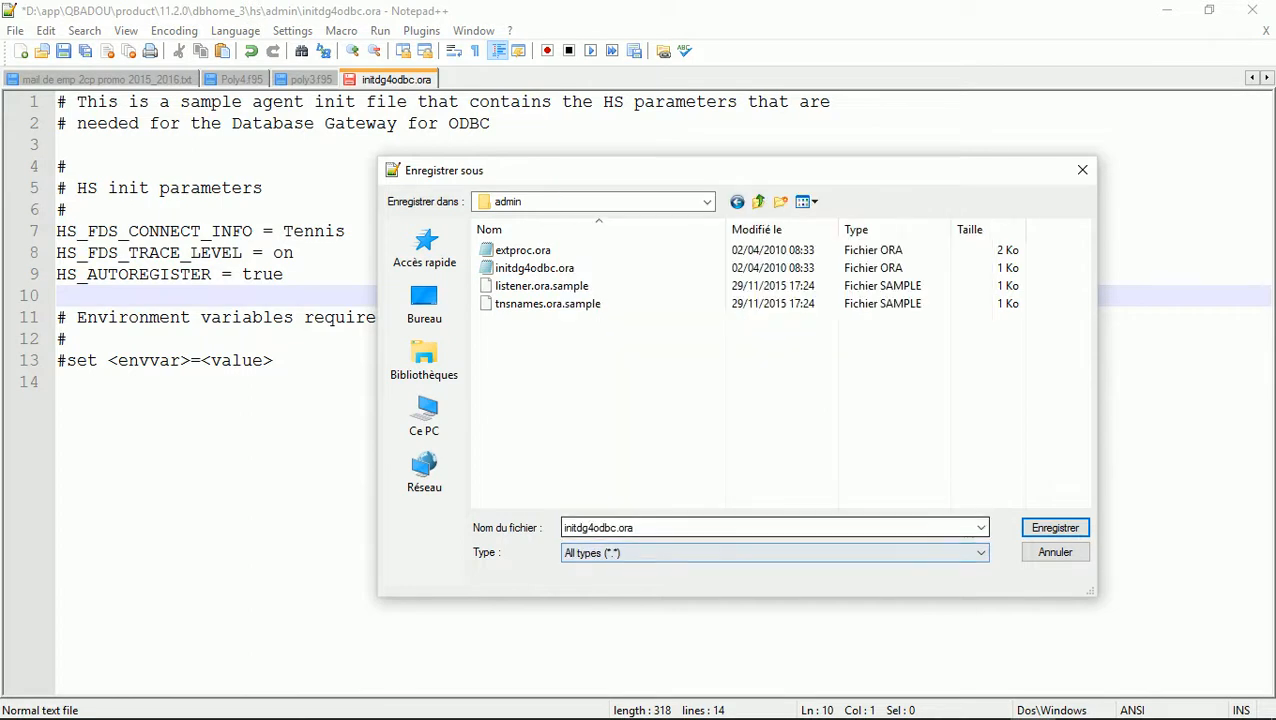
left_click(617, 528)
left_click(617, 528)
key("BackSpace")
key("BackSpace")
key("BackSpace")
key("BackSpace")
key("BackSpace")
key("BackSpace")
key("BackSpace")
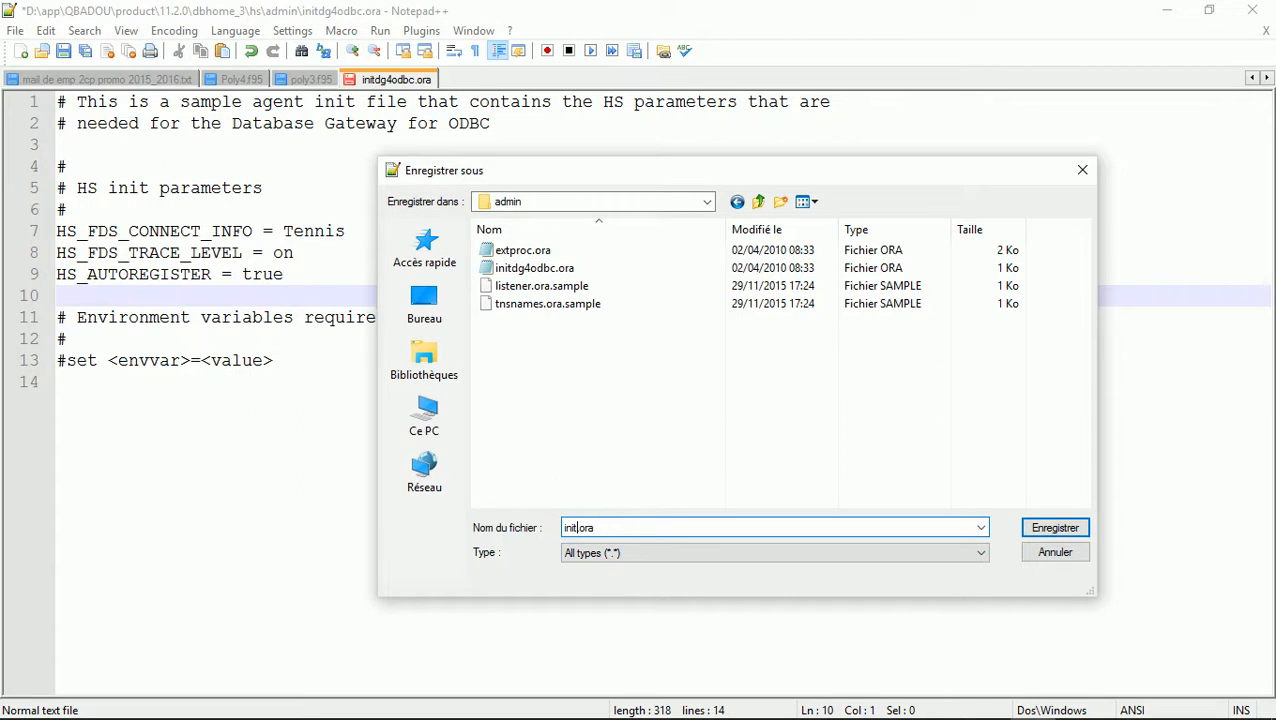
type("Tennis")
left_click(581, 527)
key("BackSpace")
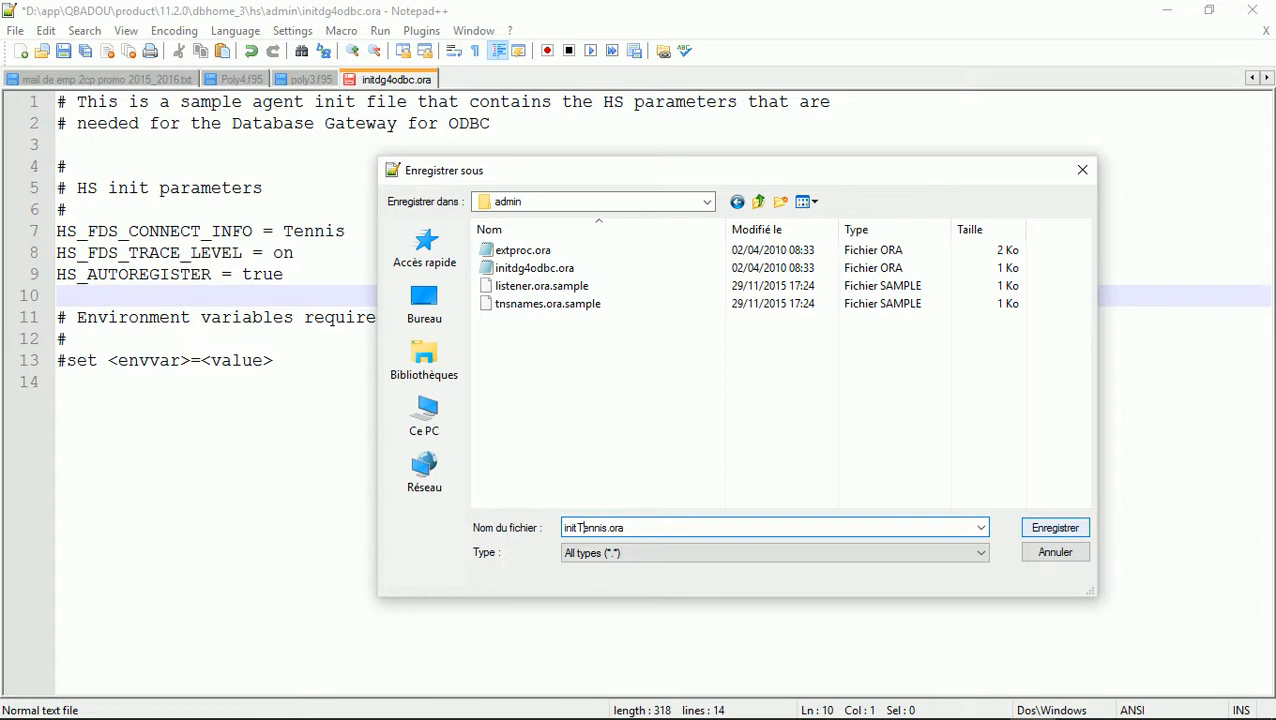
key("Return")
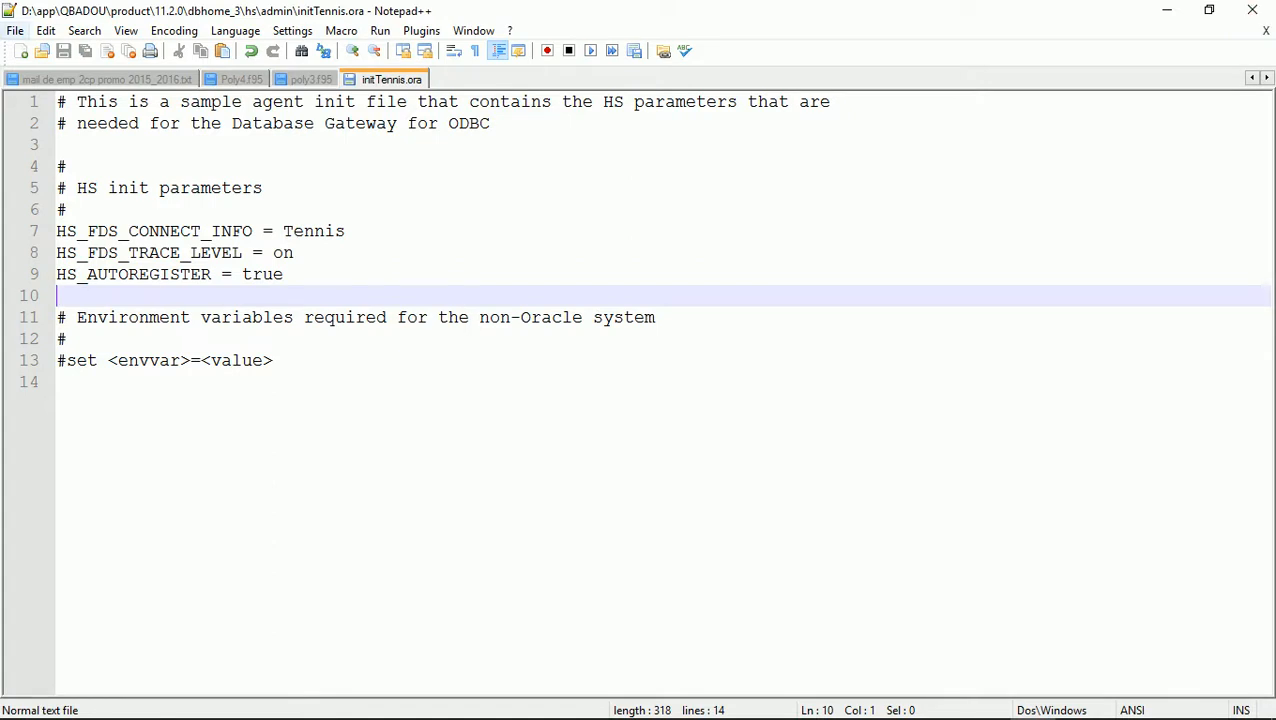
Open listener.ora from dbhome_3's NETWORK\ADMIN folder and place the caret on line 11
left_click(15, 30)
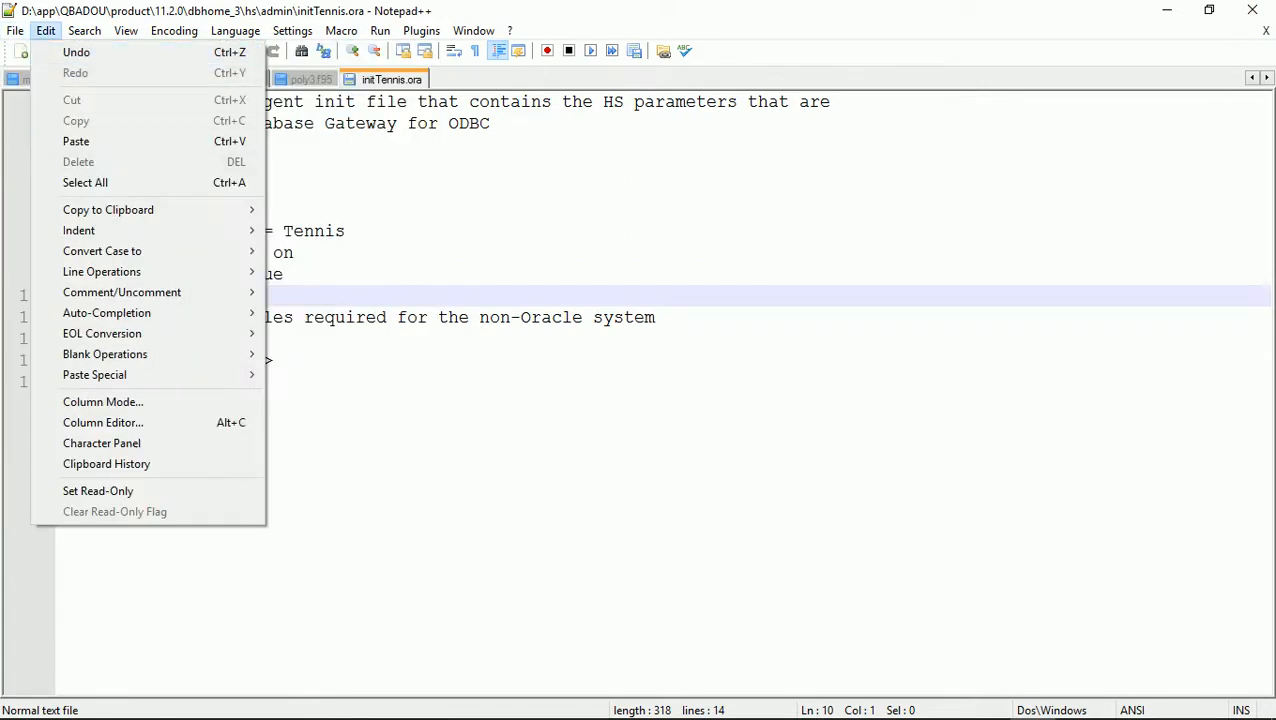
left_click(50, 73)
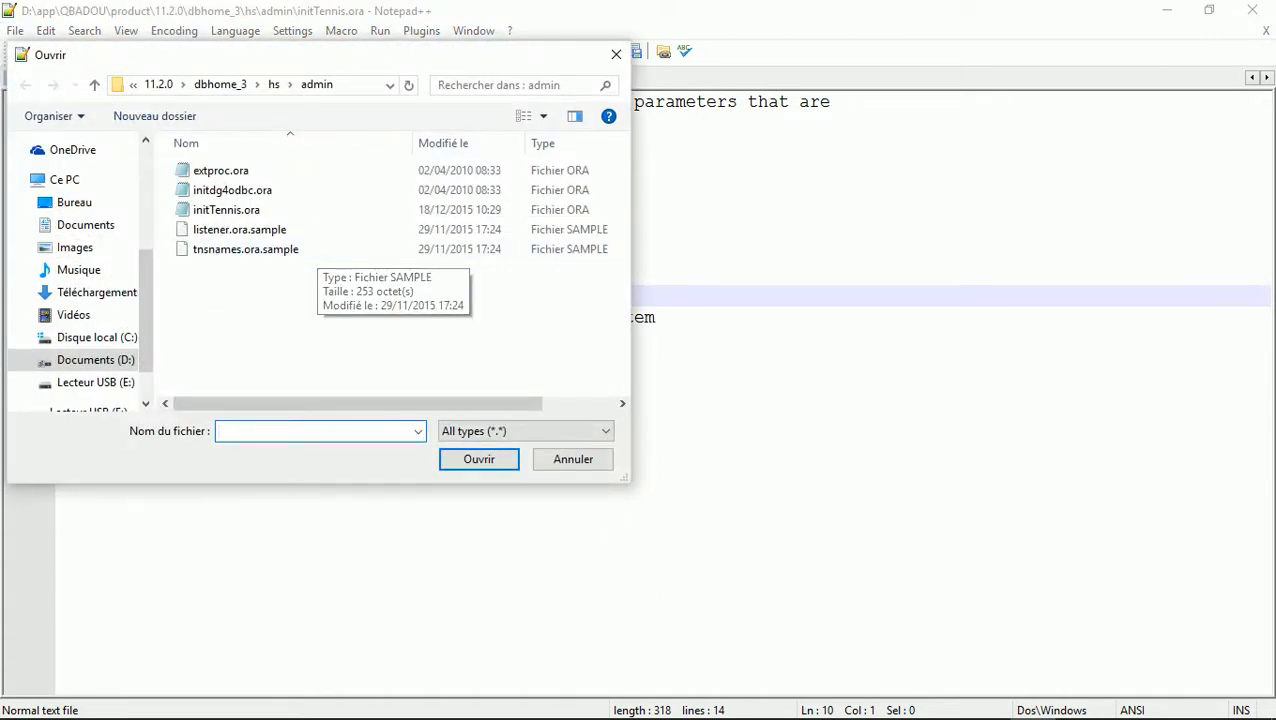
left_click(220, 84)
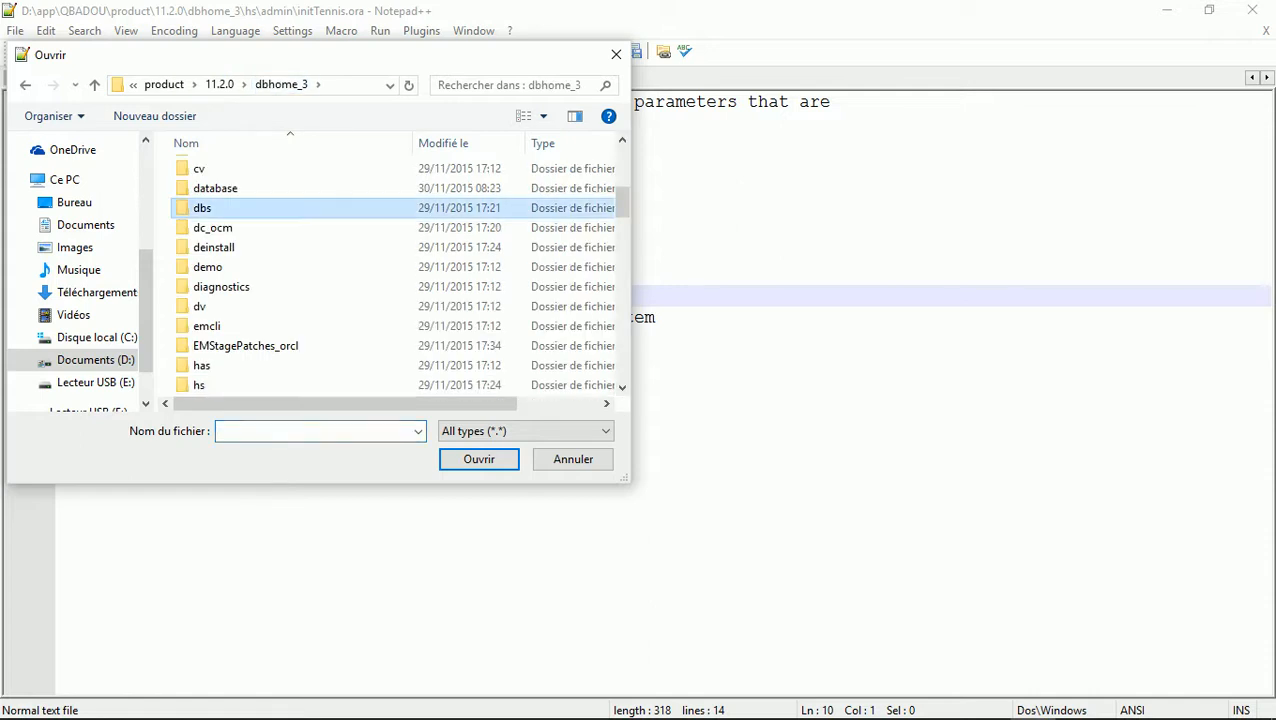
key("n")
key("Return")
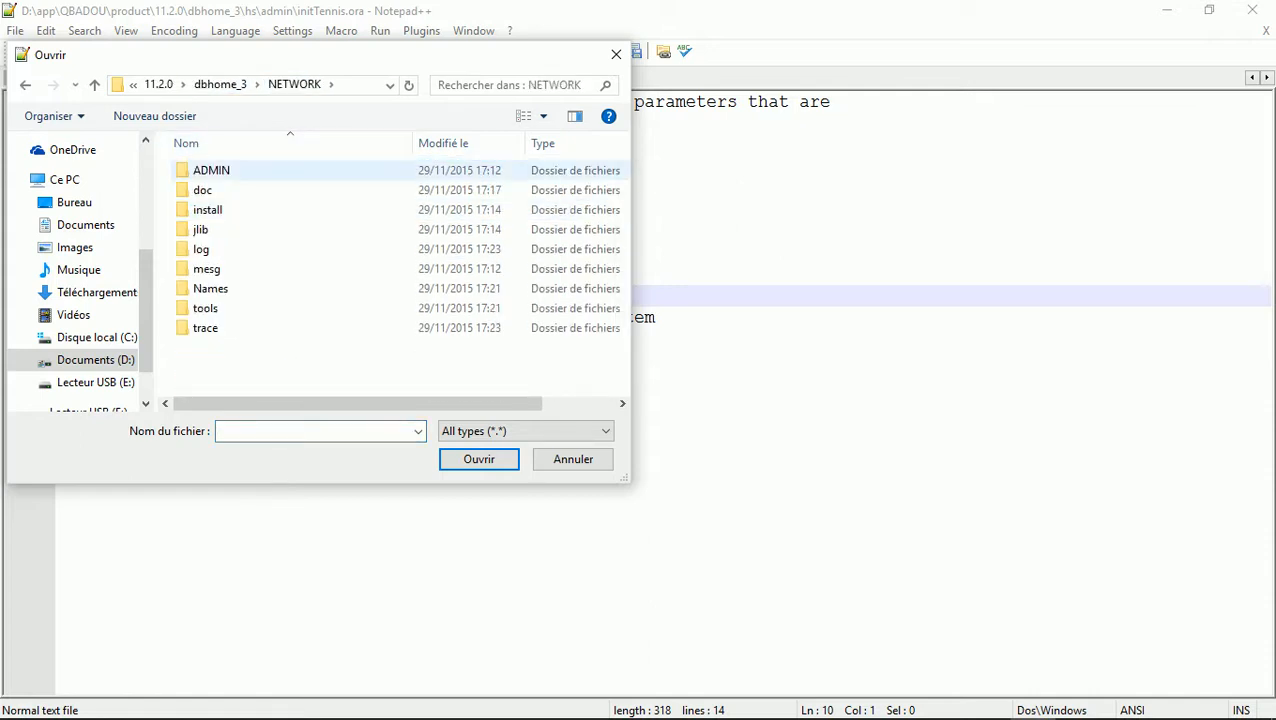
double_click(211, 170)
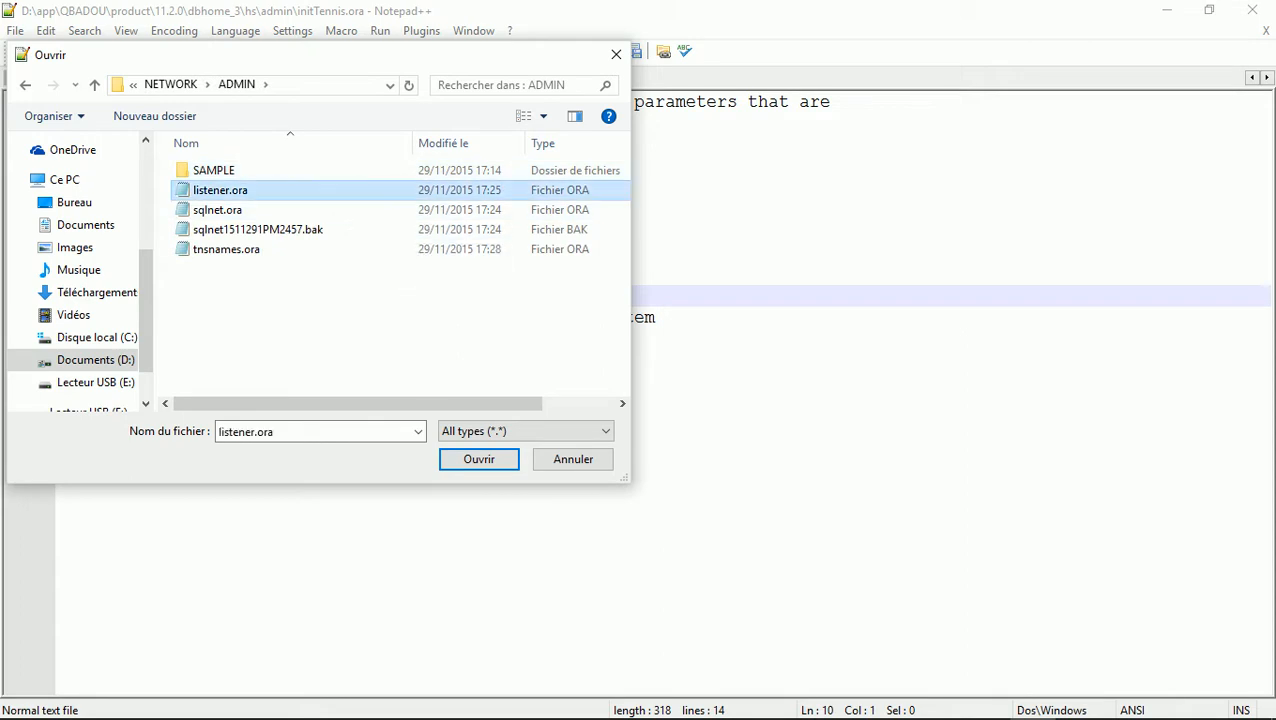
double_click(220, 190)
left_click(106, 317)
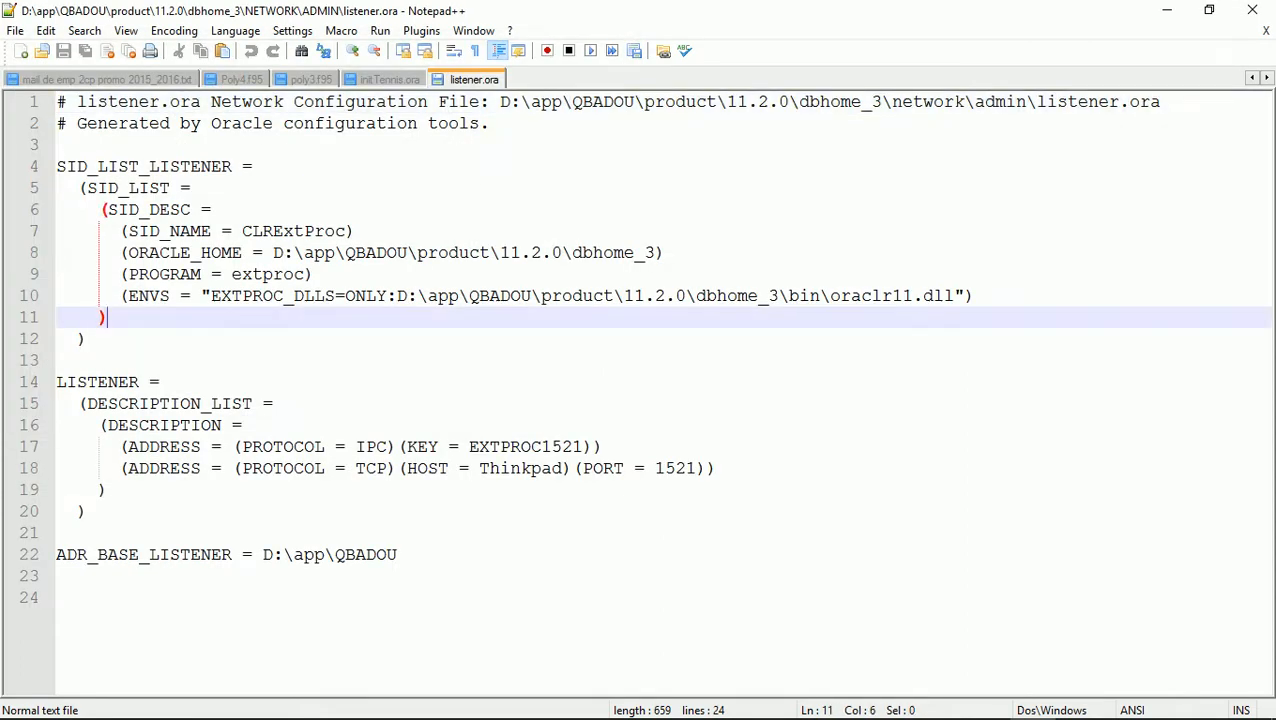
key("Down")
key("Down")
key("Up")
key("Up")
key("Up")
key("Up")
key("Up")
key("Up")
key("Up")
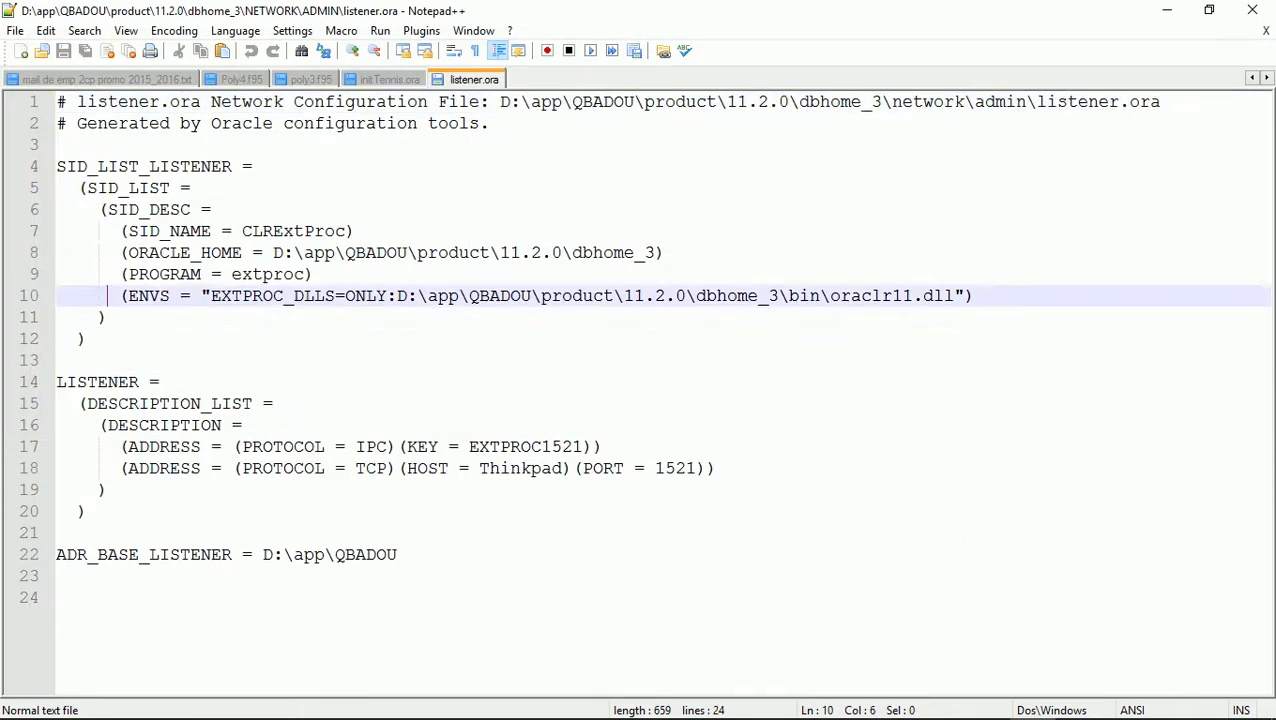
key("Left")
key("Left")
key("Left")
key("Left")
key("Left")
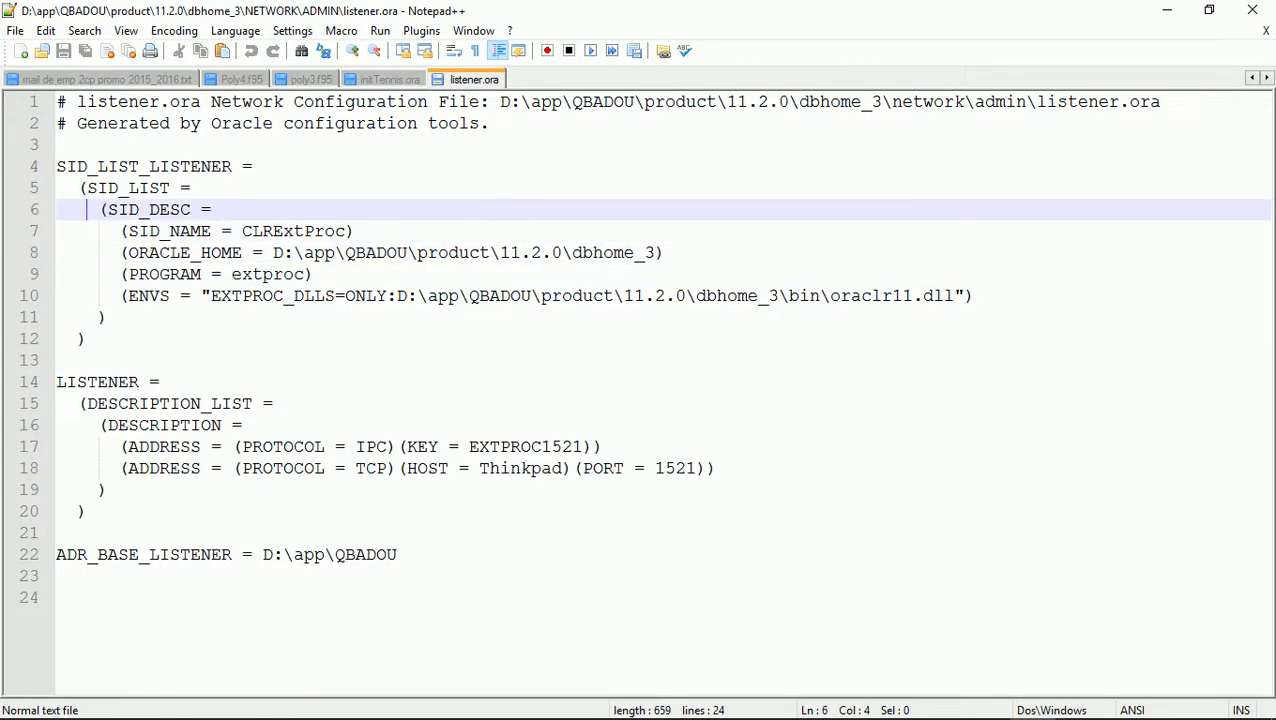
key("shift+Down")
key("shift+Down")
key("shift+Down")
key("shift+Down")
key("shift+Down")
key("shift+Down")
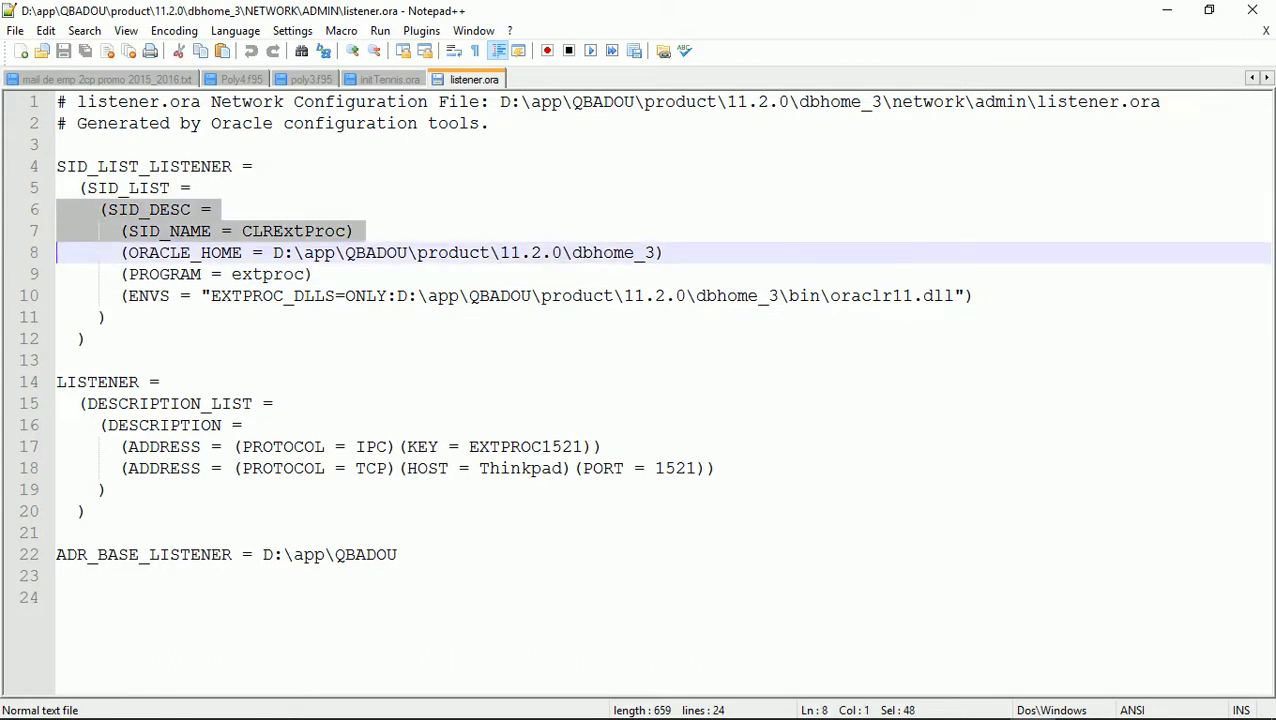
key("shift+Up")
key("shift+Down")
key("ctrl+c")
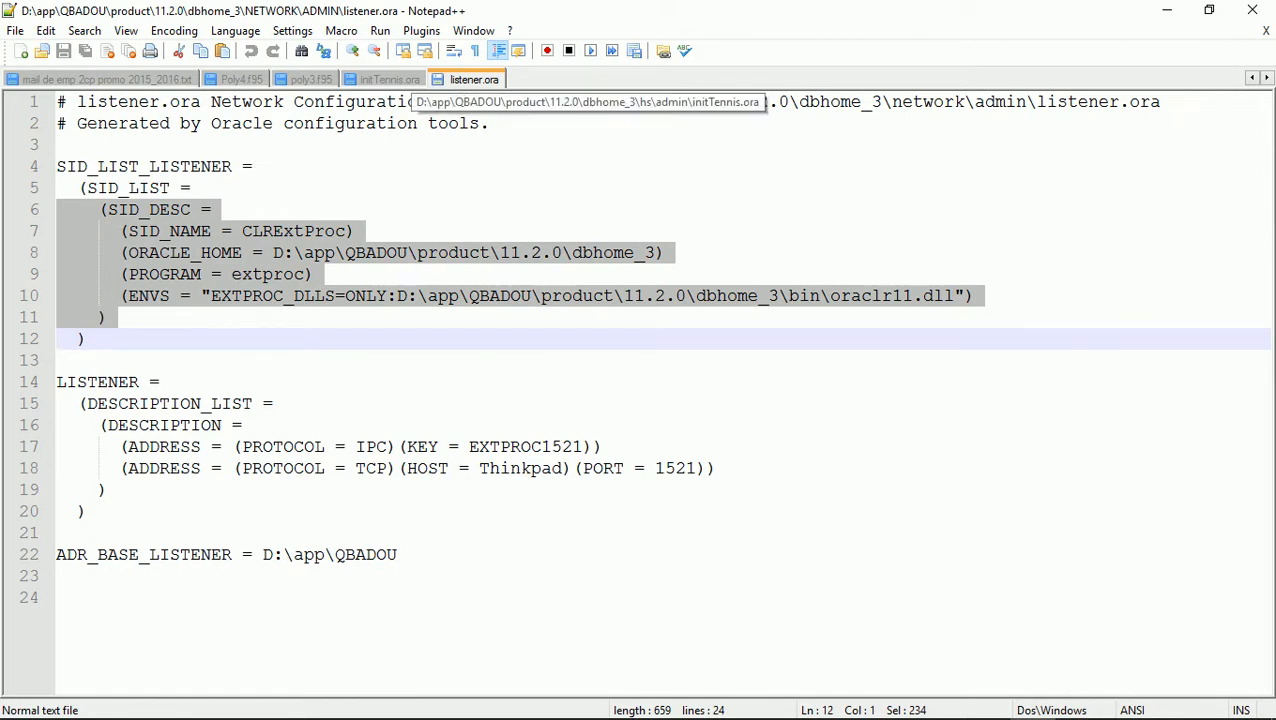
key("Down")
key("Up")
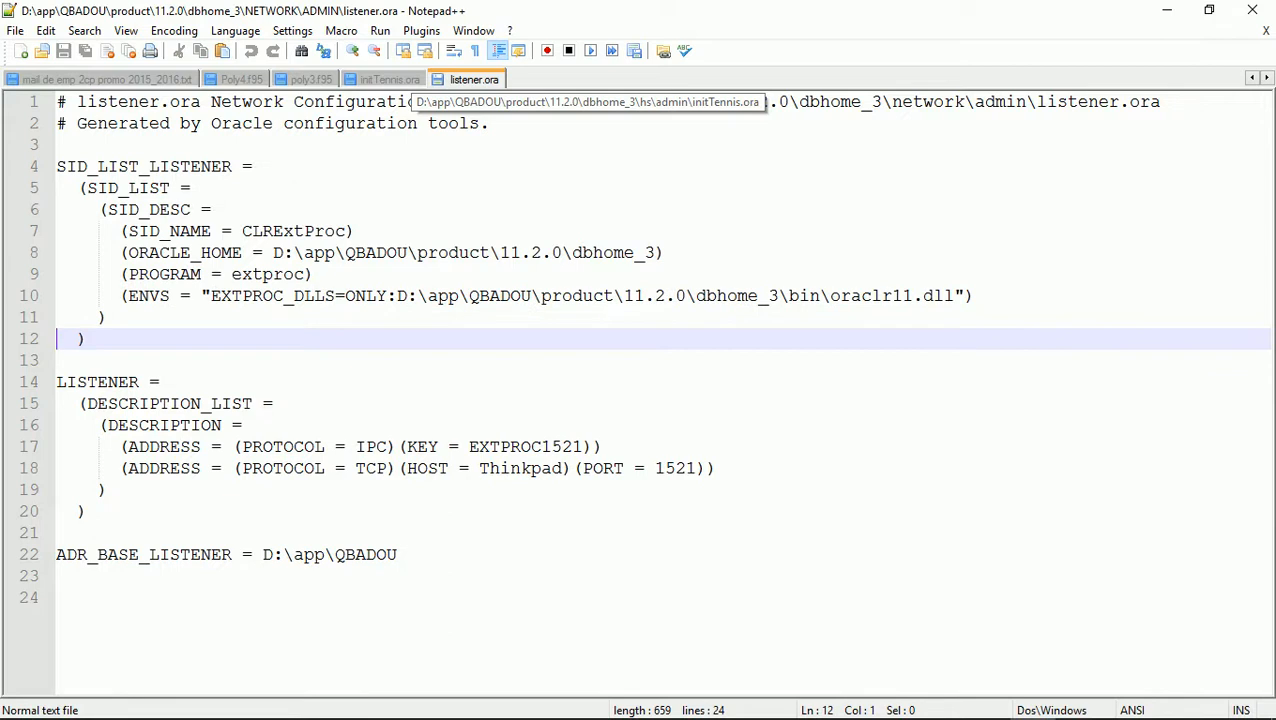
left_click(15, 30)
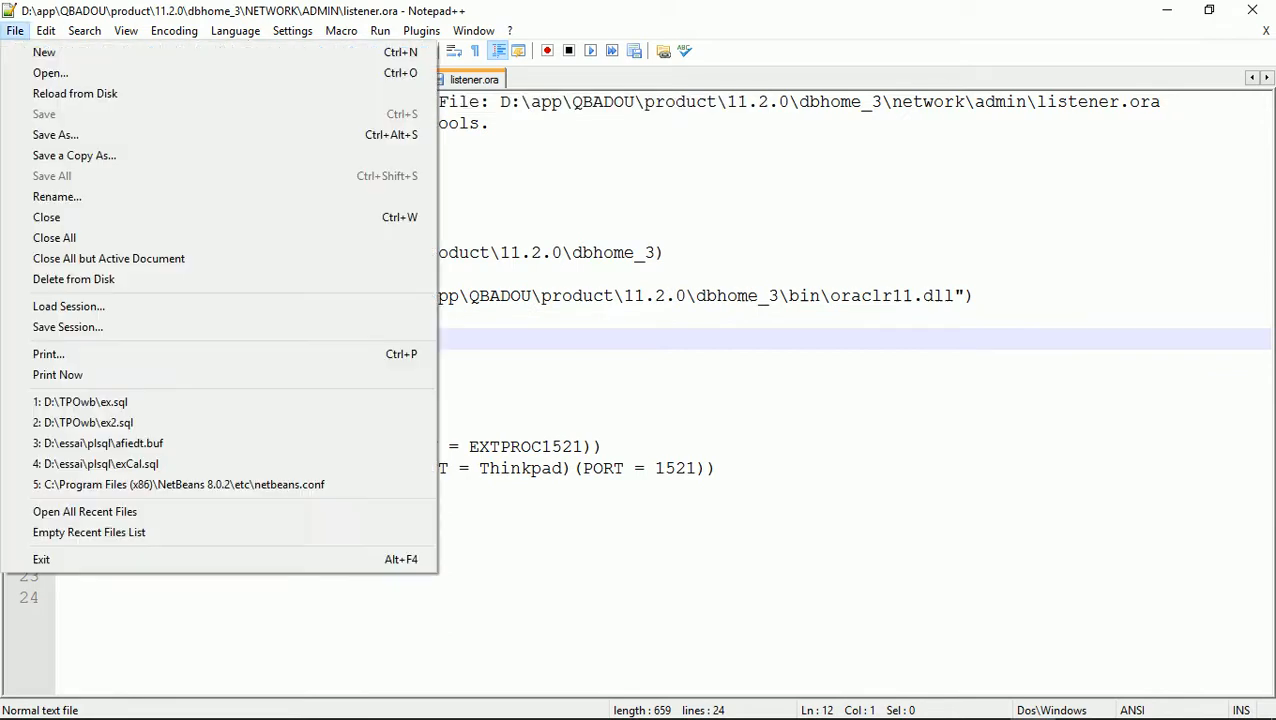
left_click(50, 73)
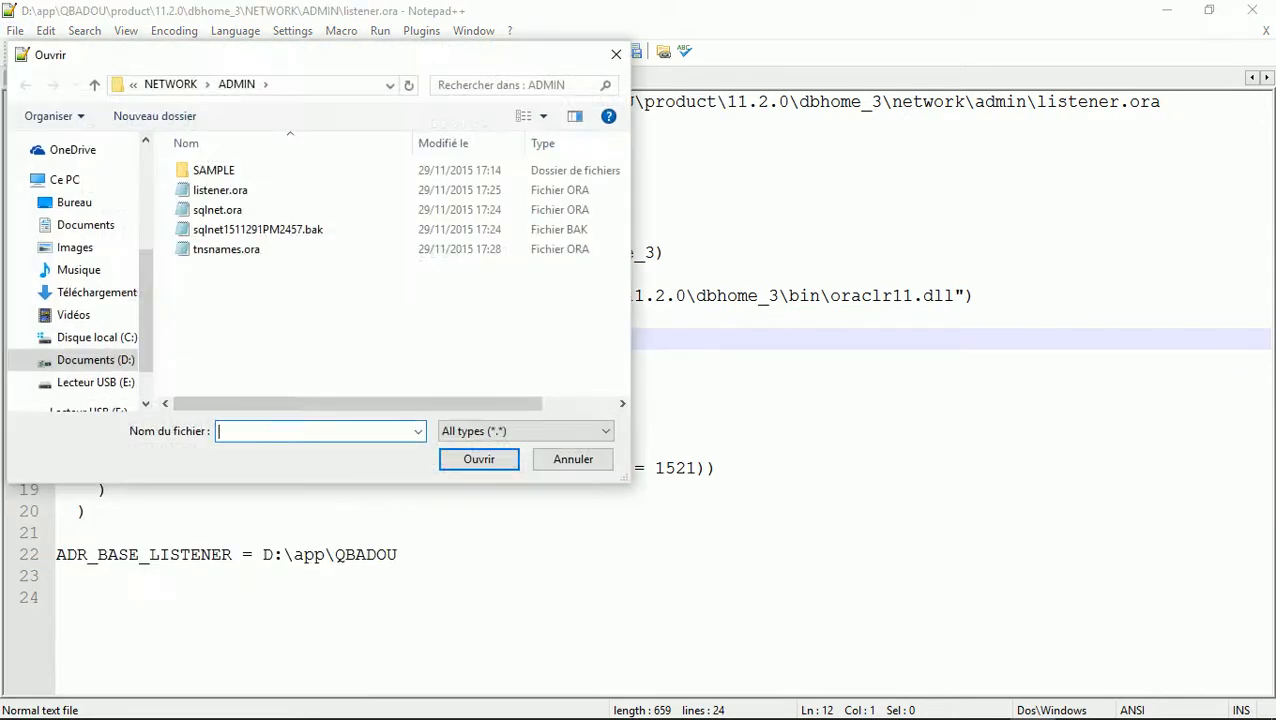
double_click(213, 170)
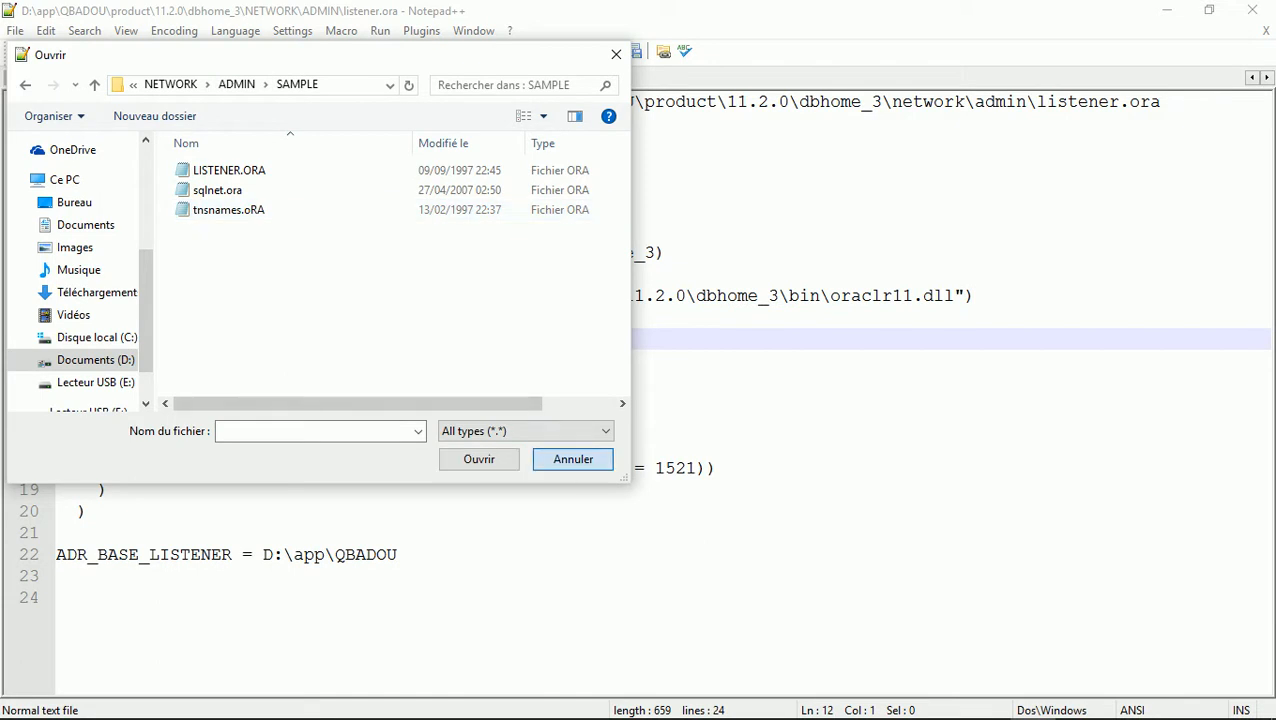
left_click(573, 459)
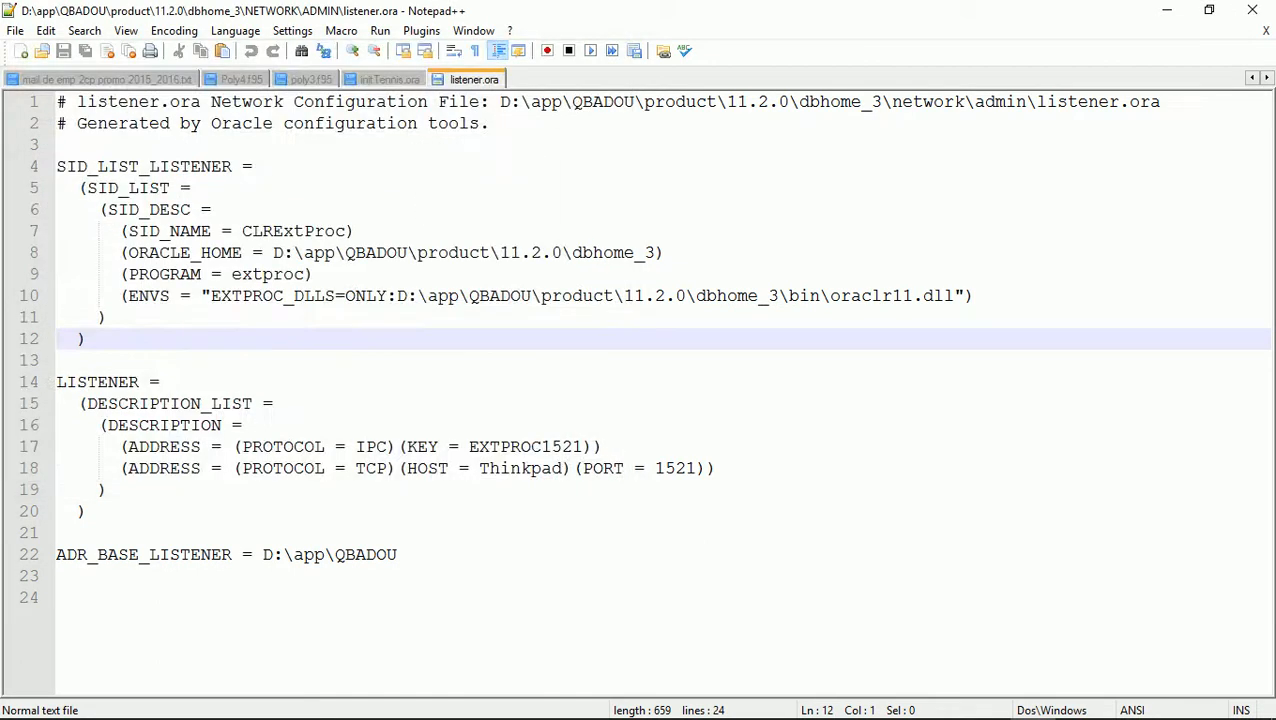
Paste a copy of the SID_DESC entry onto a new line 12 in listener.ora
left_click(129, 296)
left_click(108, 318)
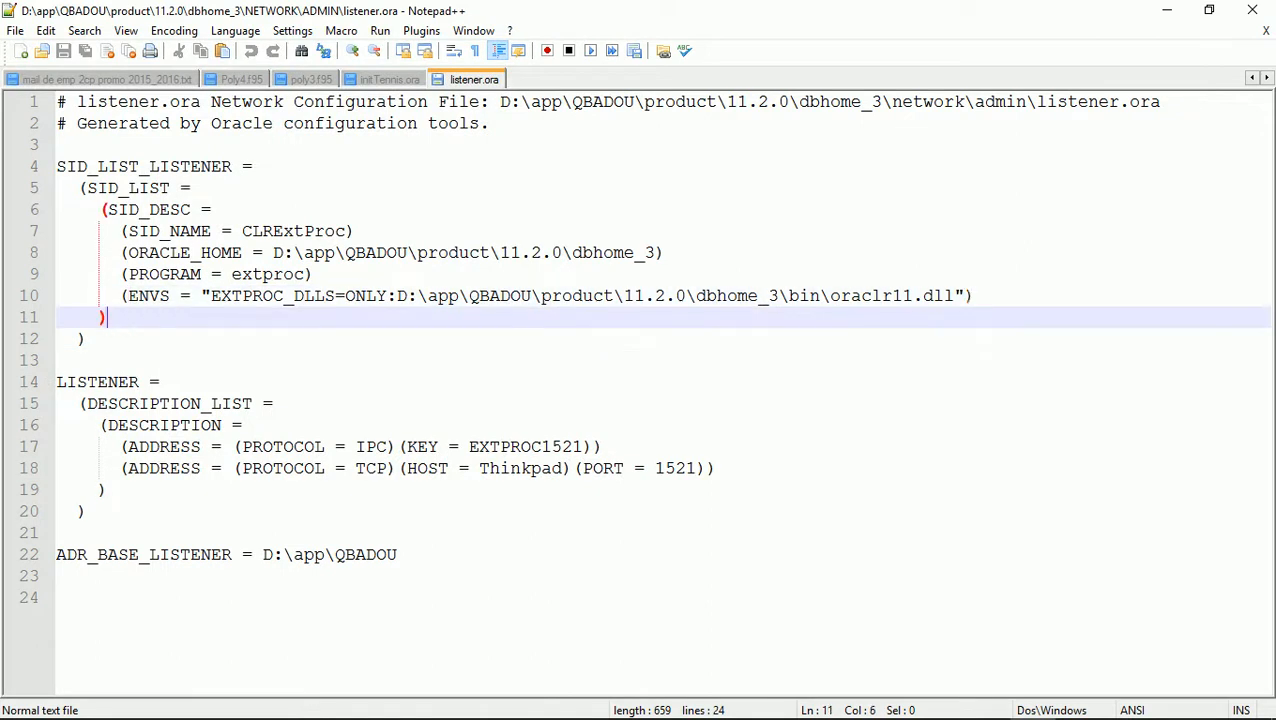
key("Return")
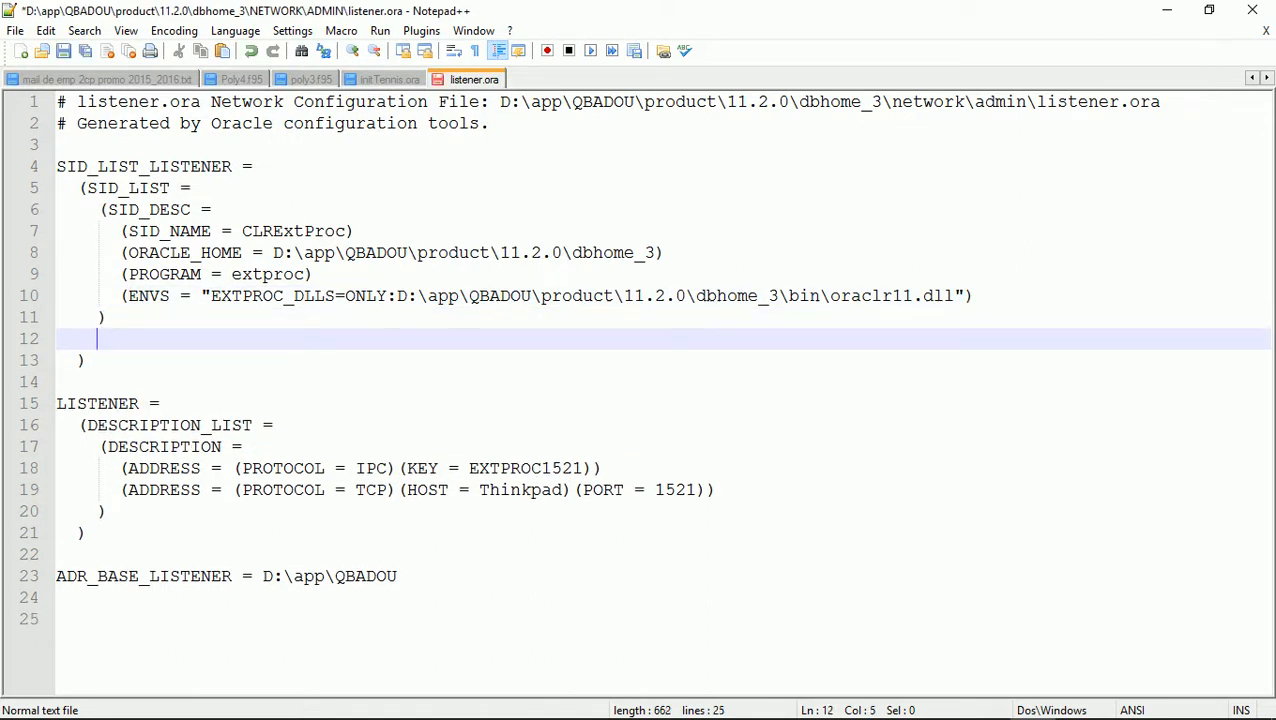
key("Delete")
key("Return")
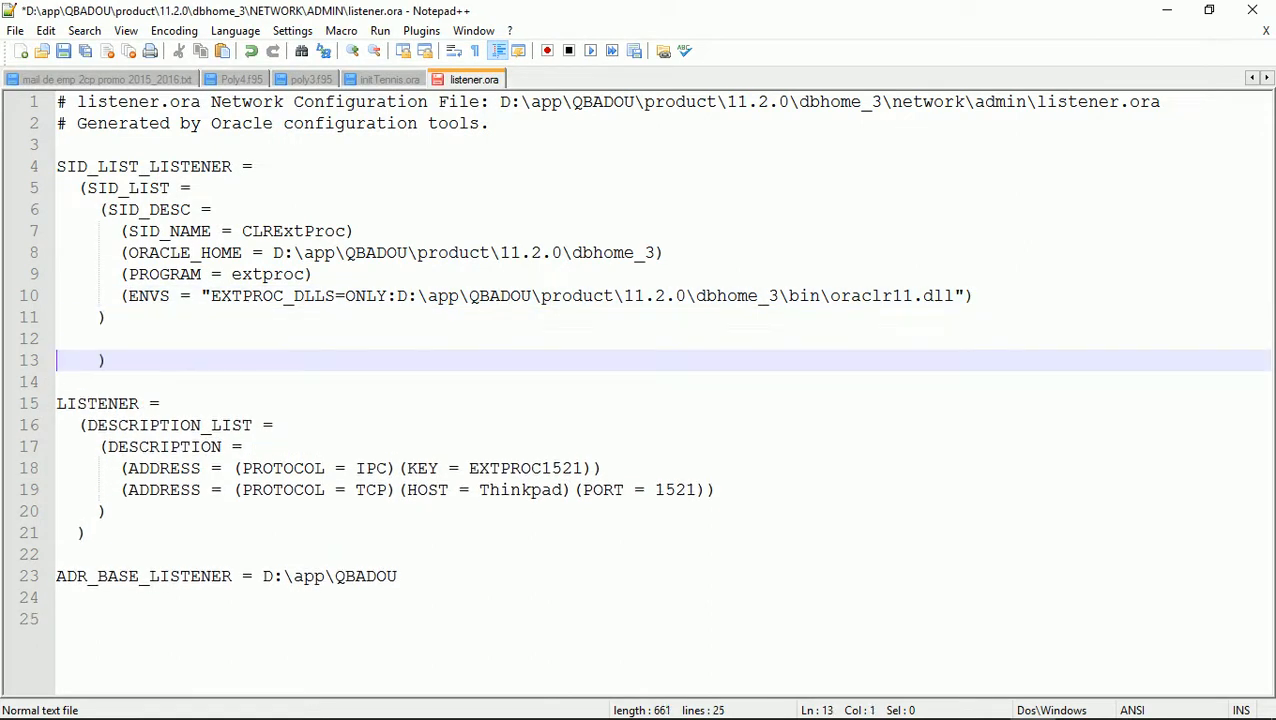
key("Delete")
key("Up")
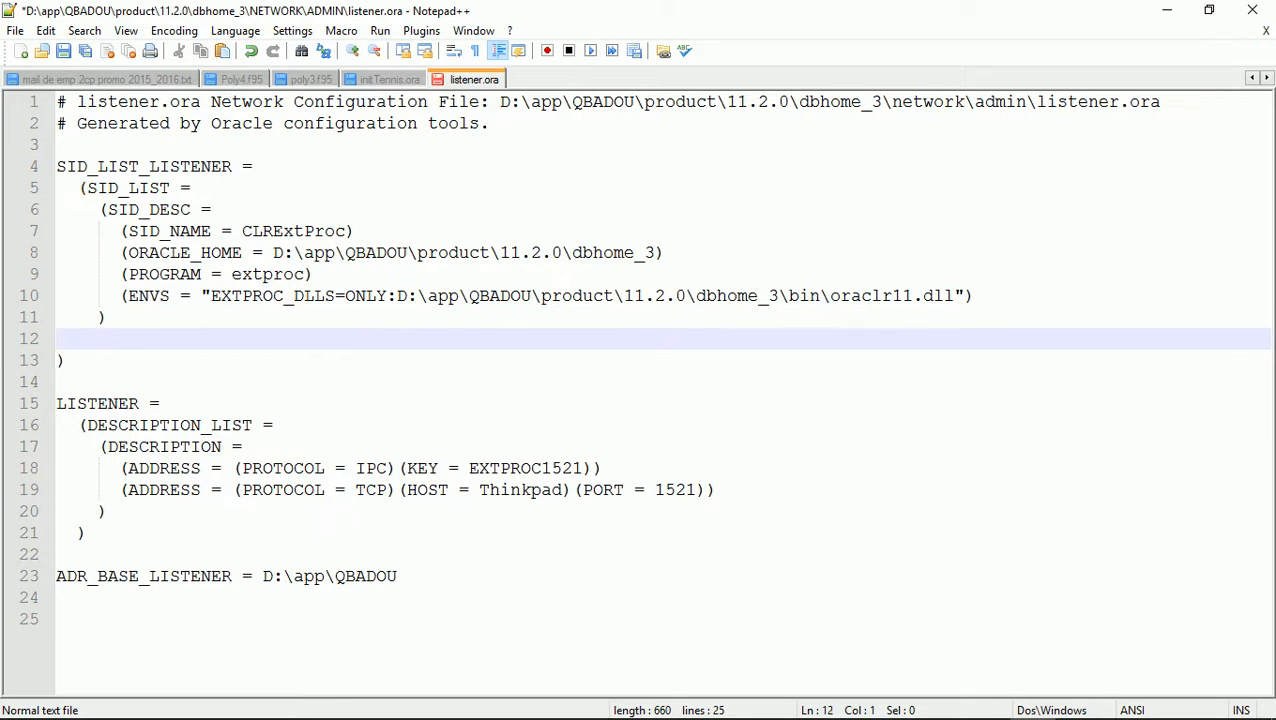
key("ctrl+v")
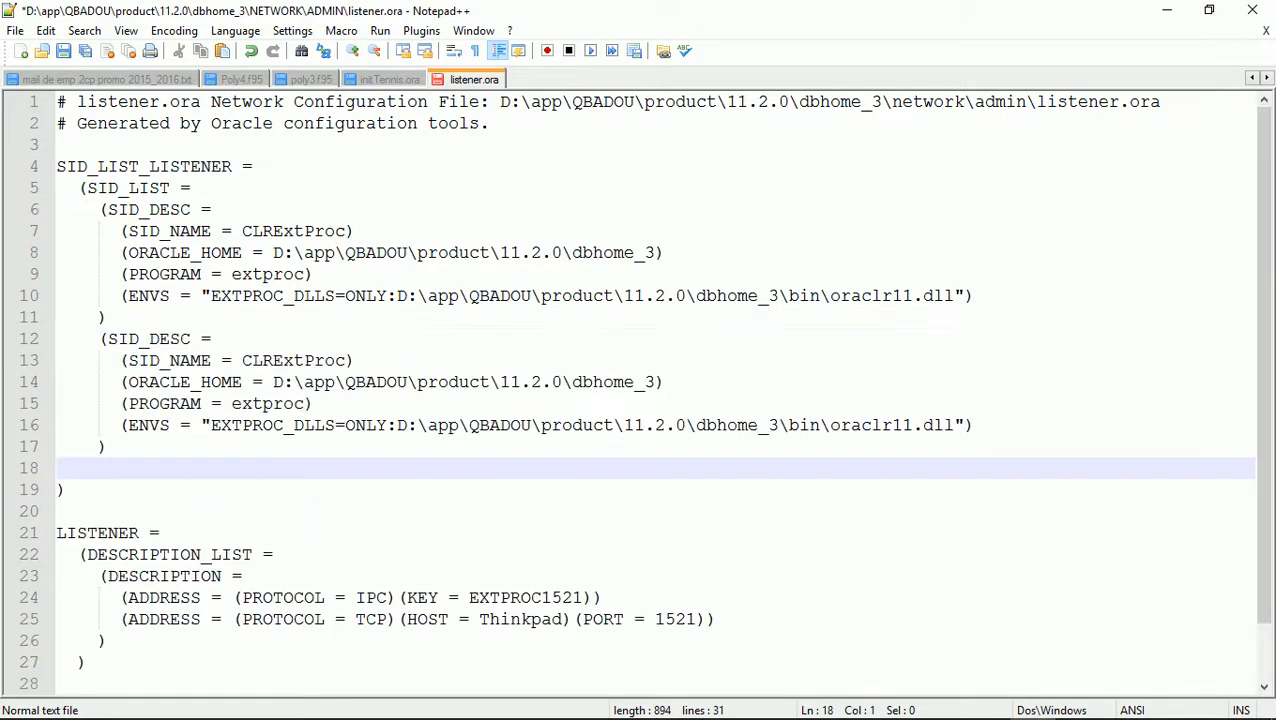
Rename the copied entry to Tennis and change its program from extproc to dg4odbc
left_click_drag(108, 339, 201, 339)
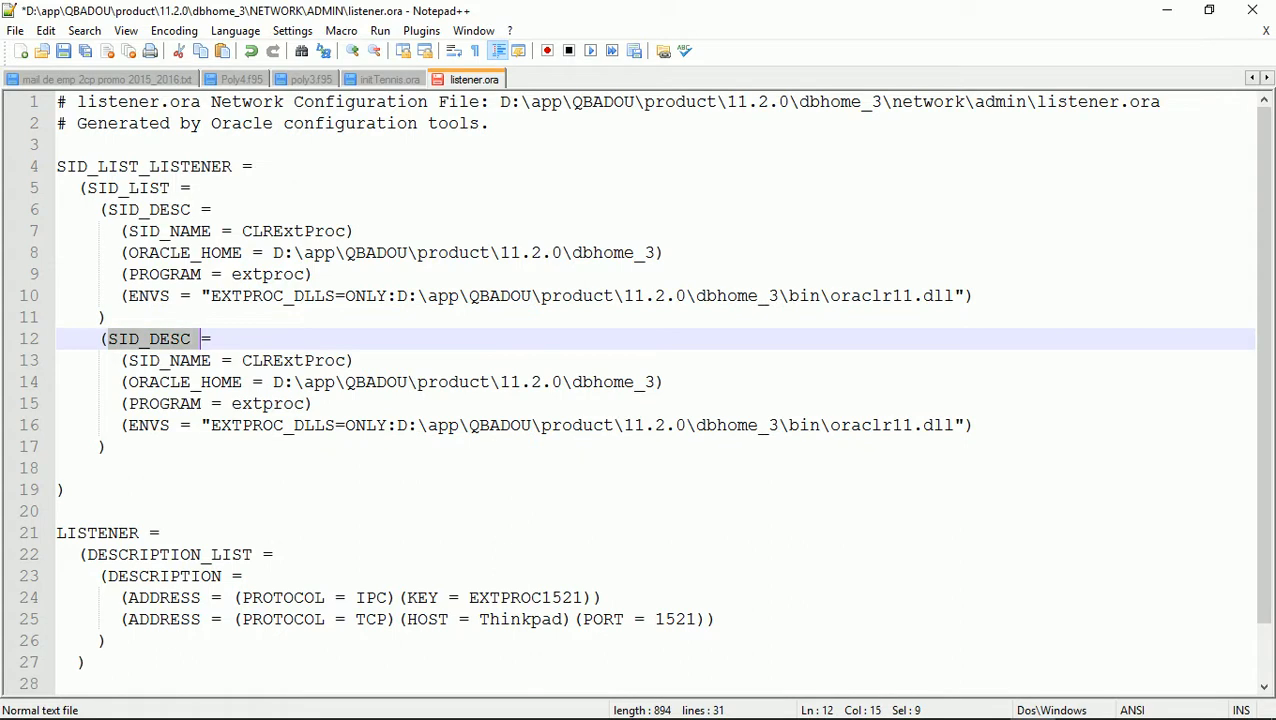
key("shift+Left")
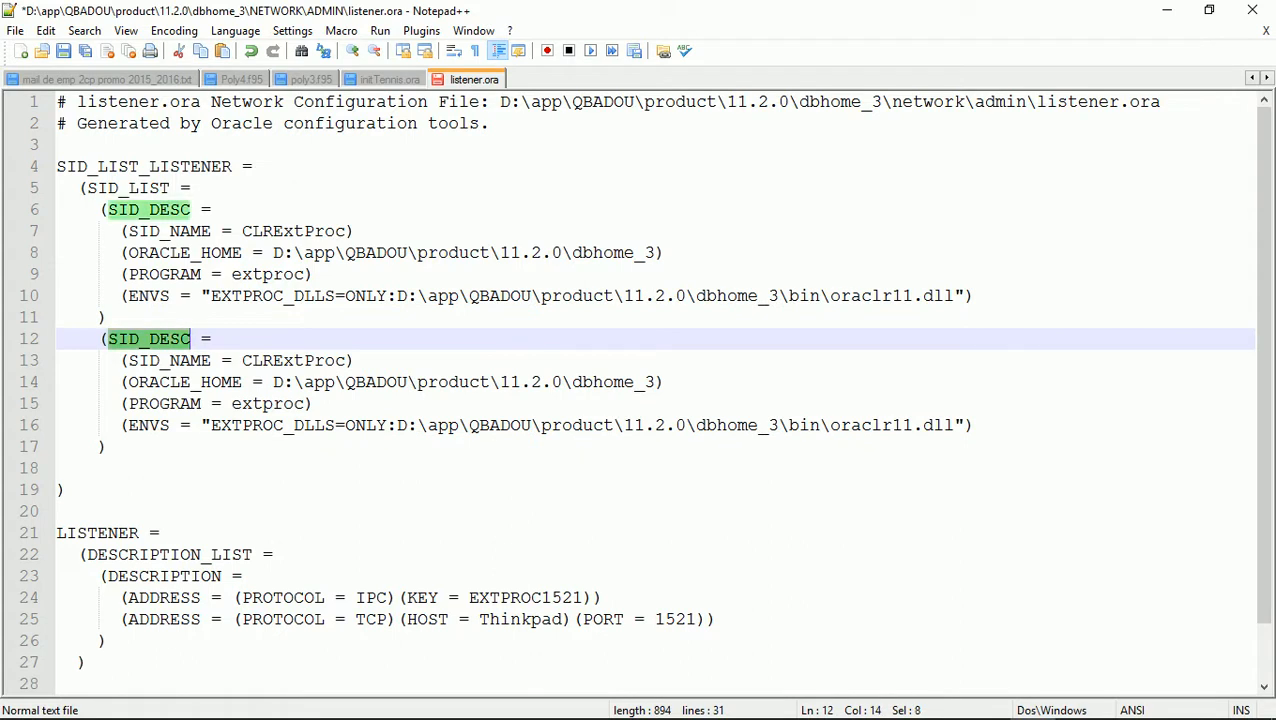
type("Tennis")
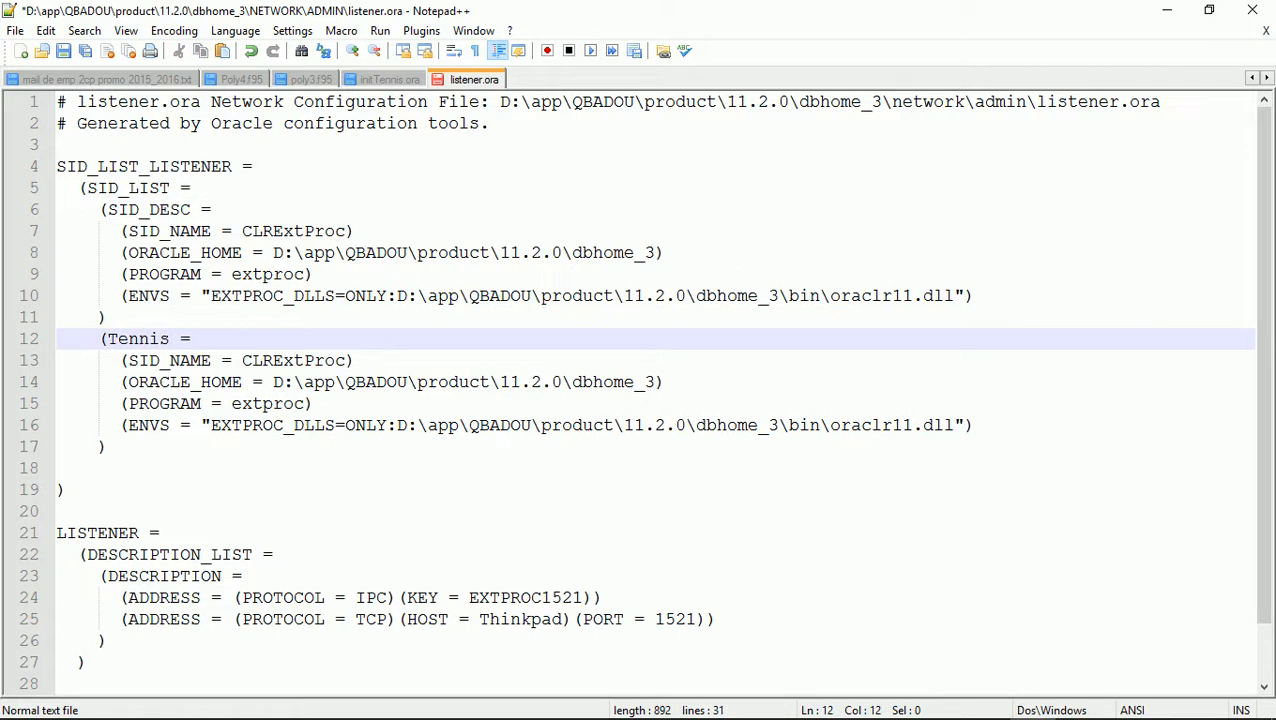
left_click_drag(129, 382, 190, 382)
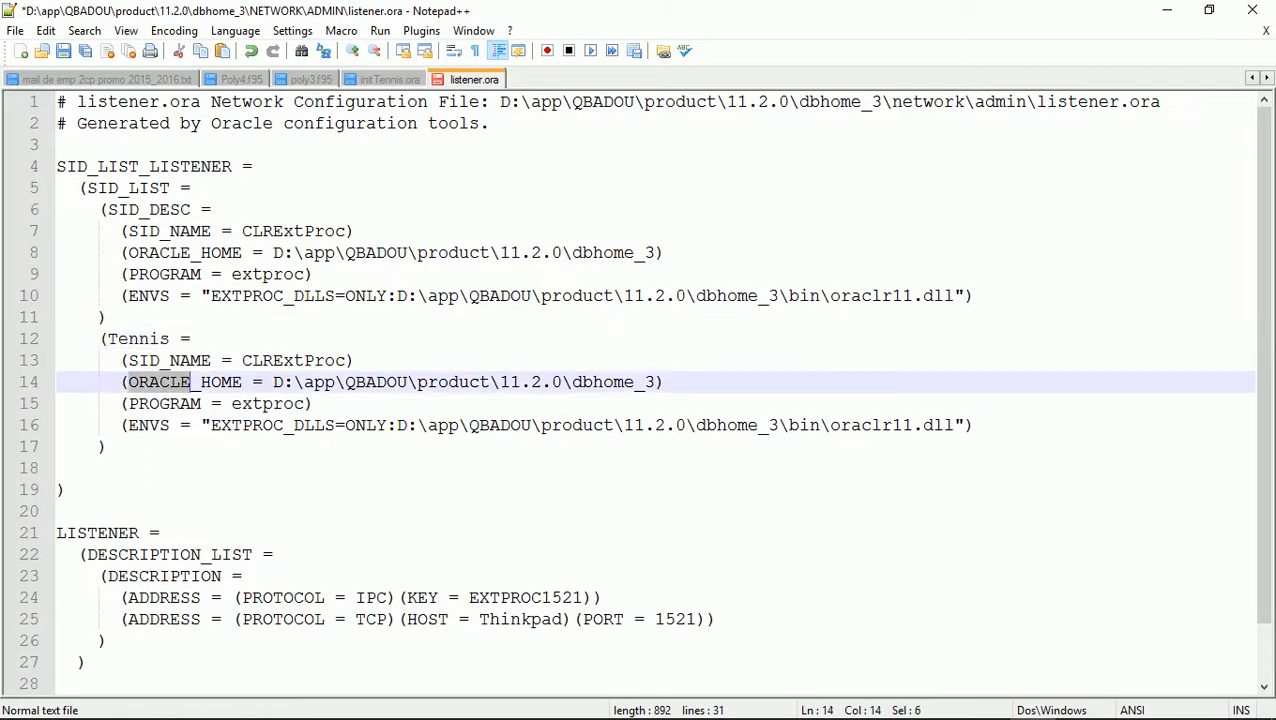
double_click(268, 404)
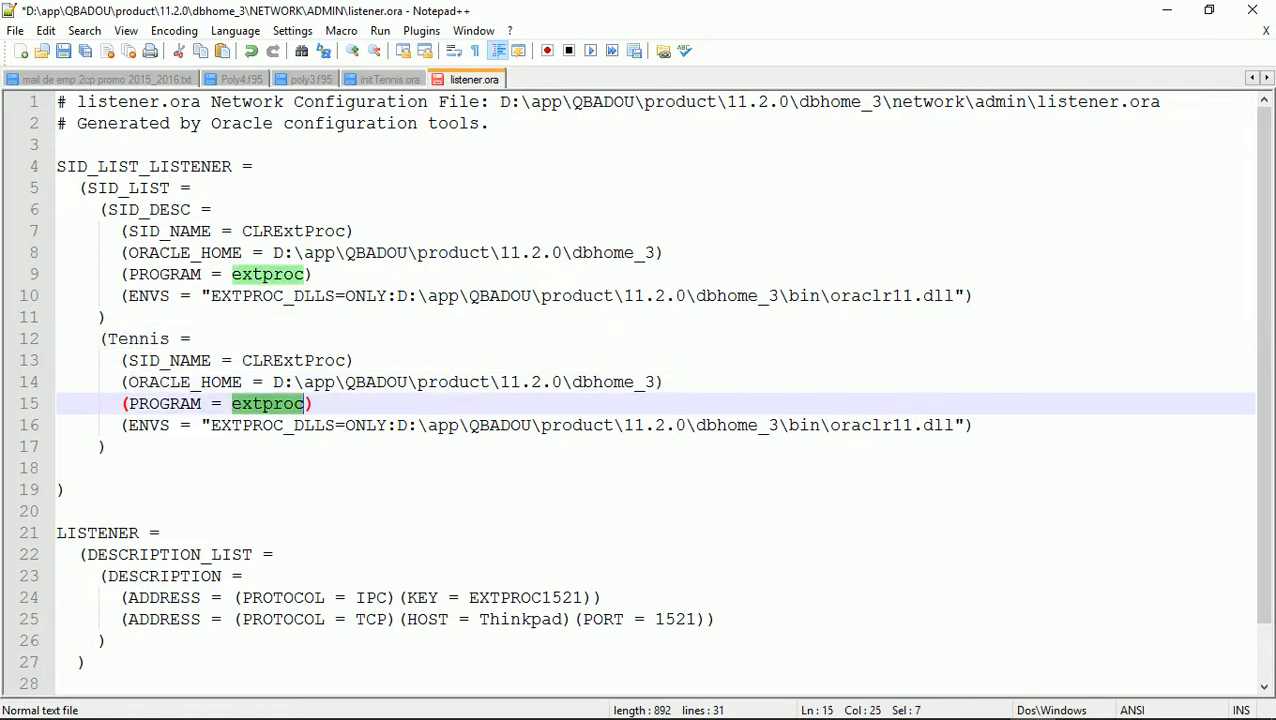
type("dg4")
type("od bc")
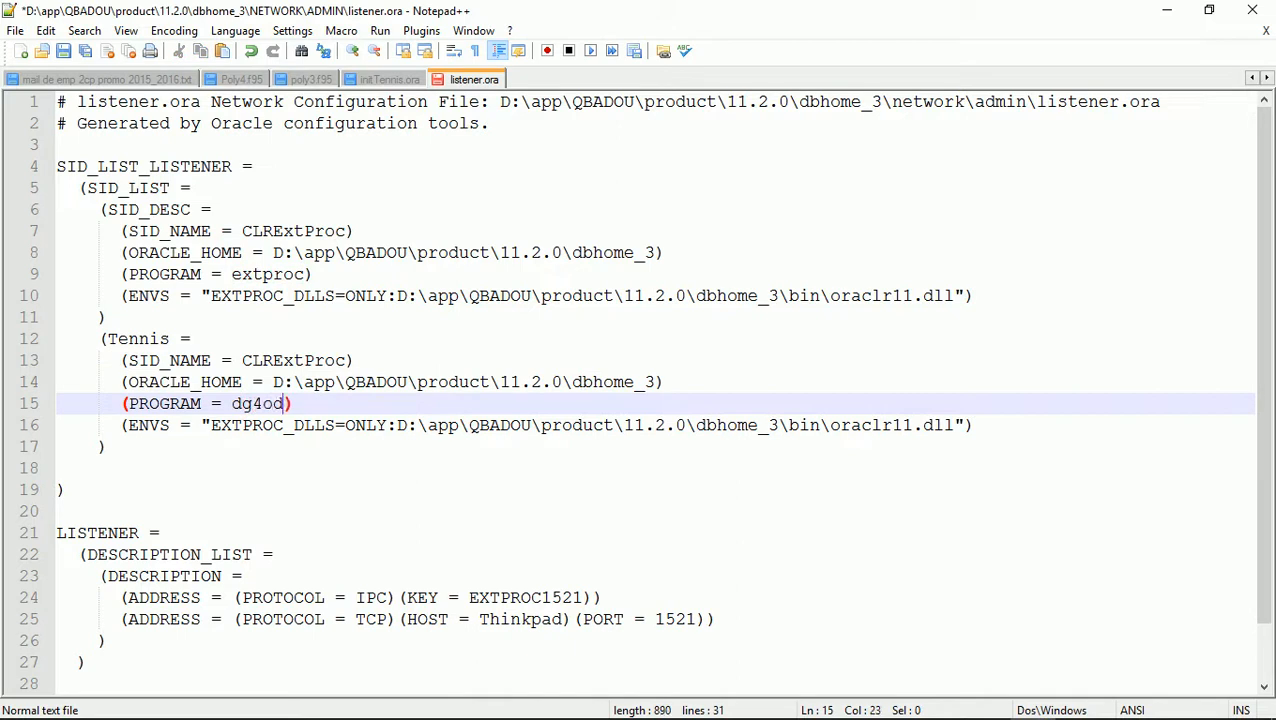
key("Left")
key("BackSpace")
key("BackSpace")
type("b")
Remove the entry's ENVS line, set SID_NAME to Tennis, and save listener.ora
left_click(128, 425)
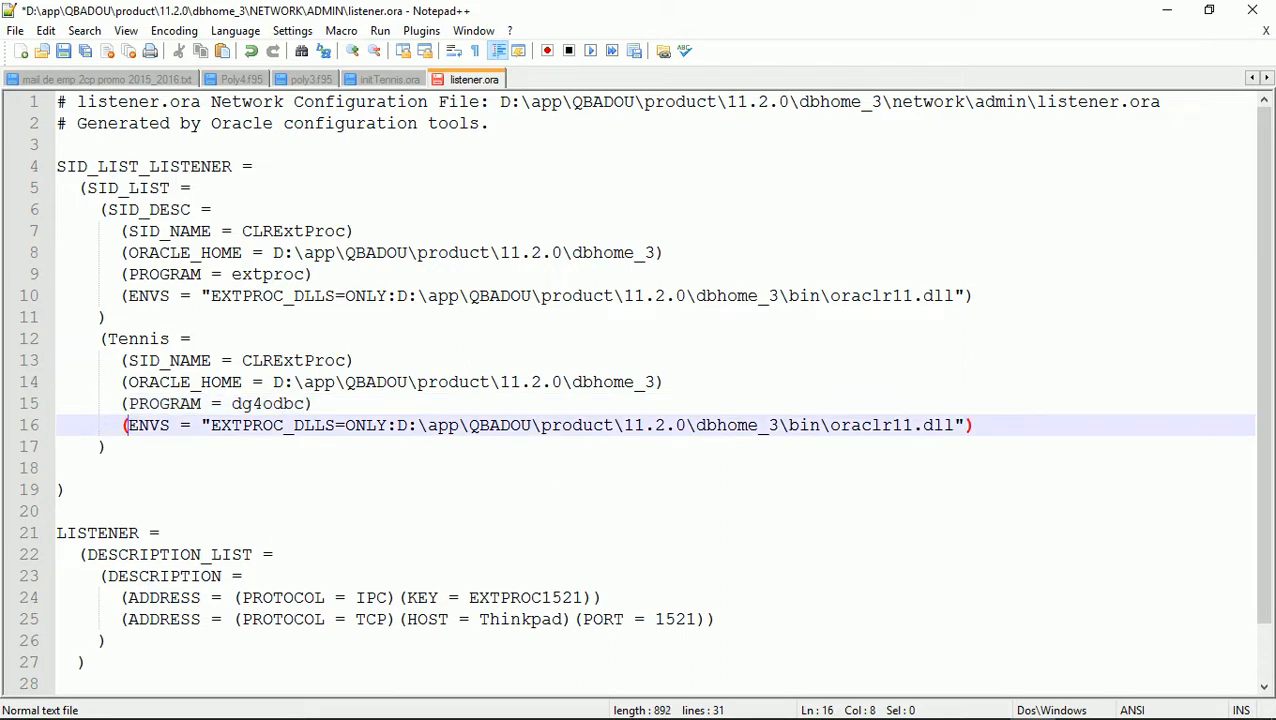
key("Left")
key("Home")
key("shift+Down")
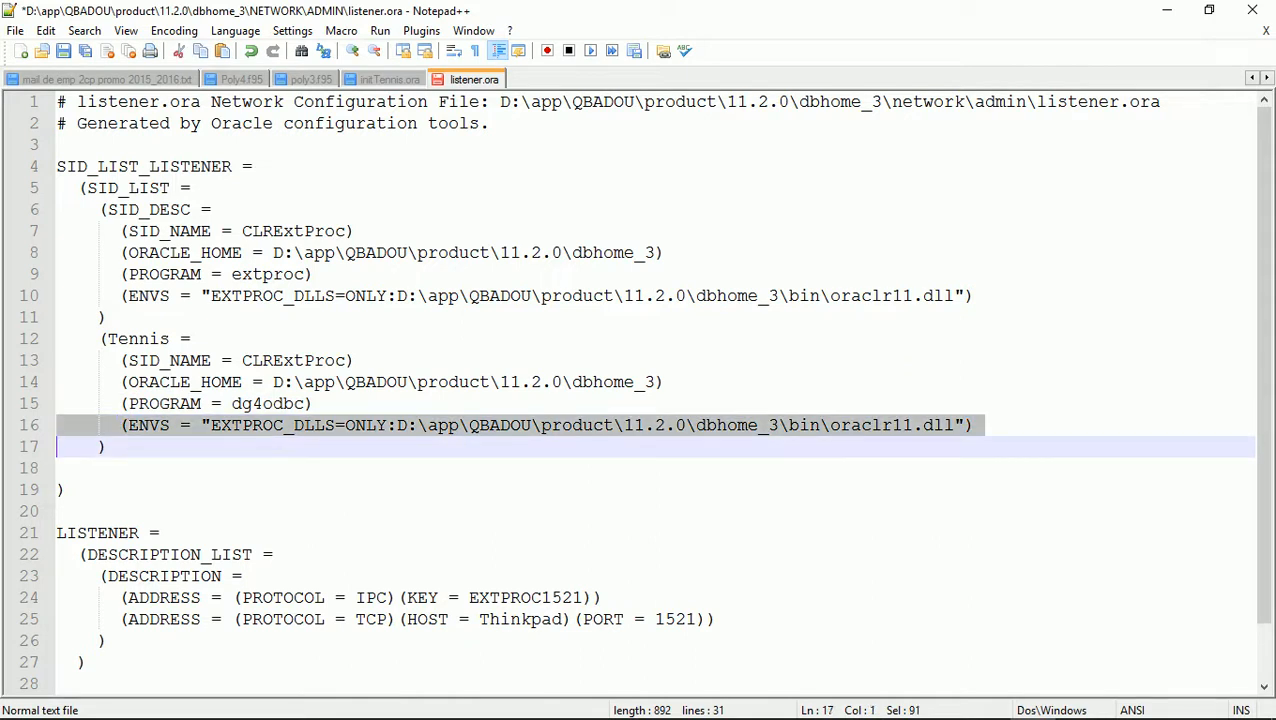
key("Delete")
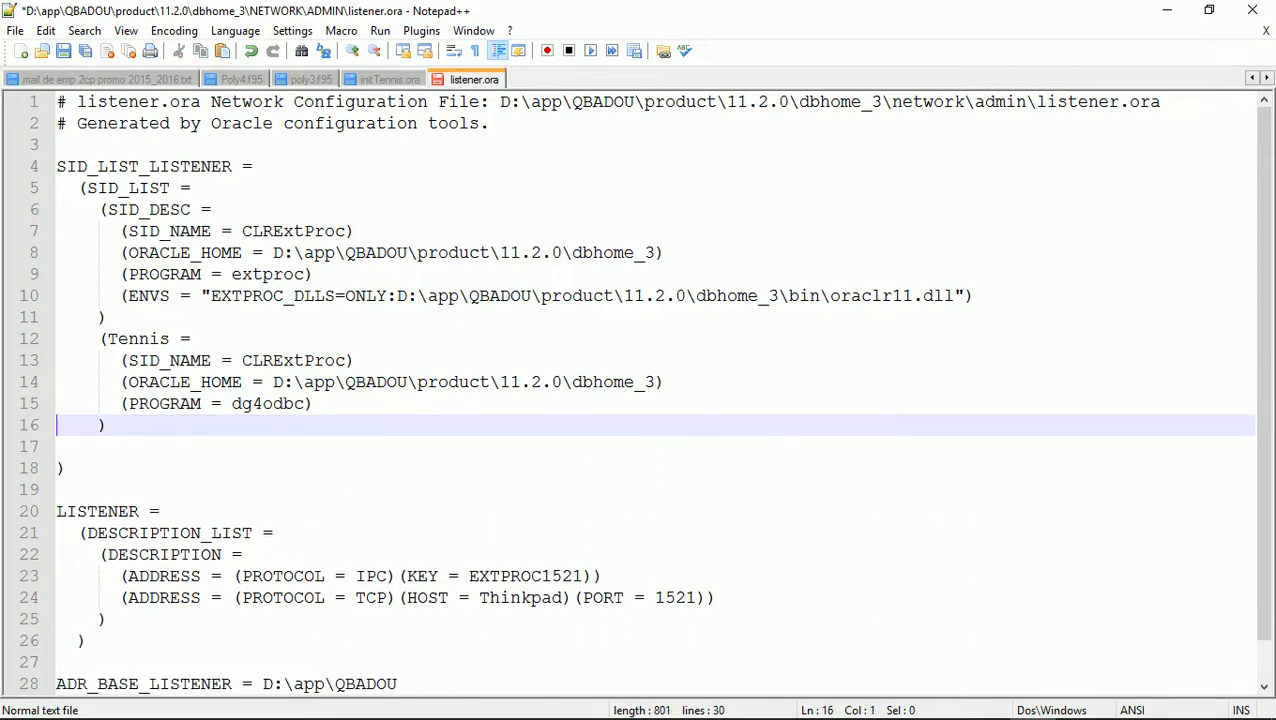
double_click(293, 361)
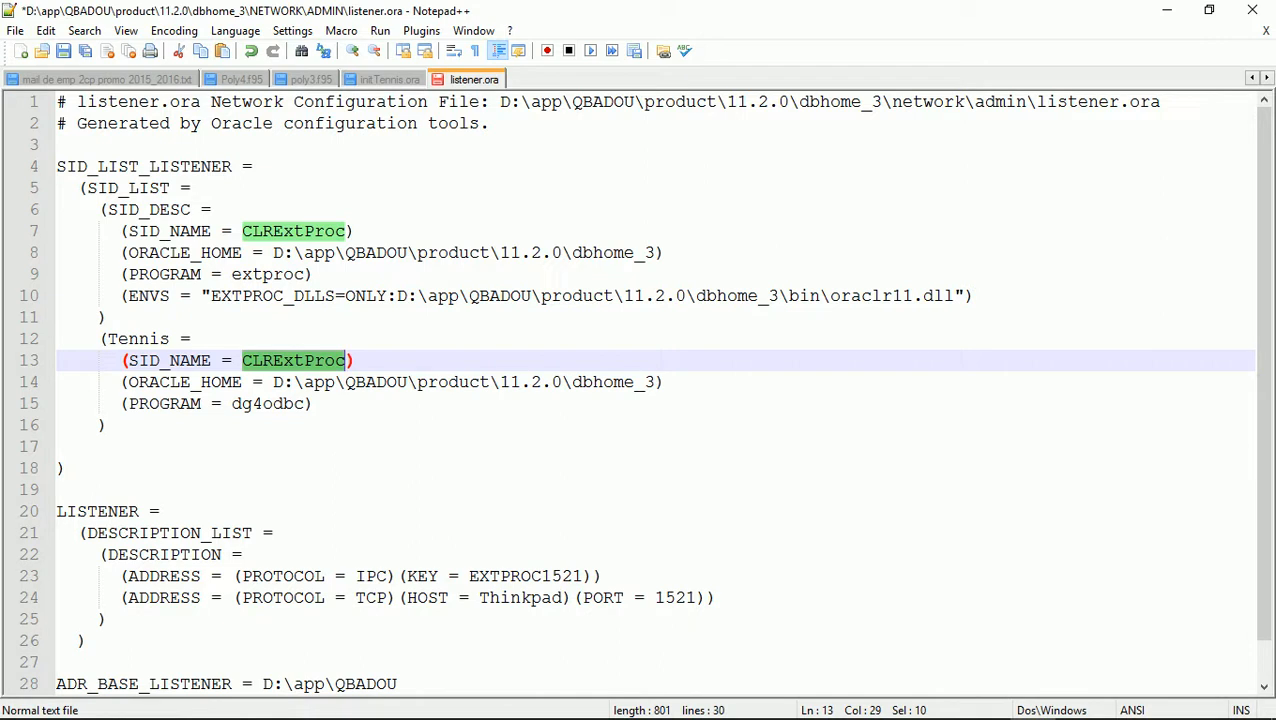
type("Tennis")
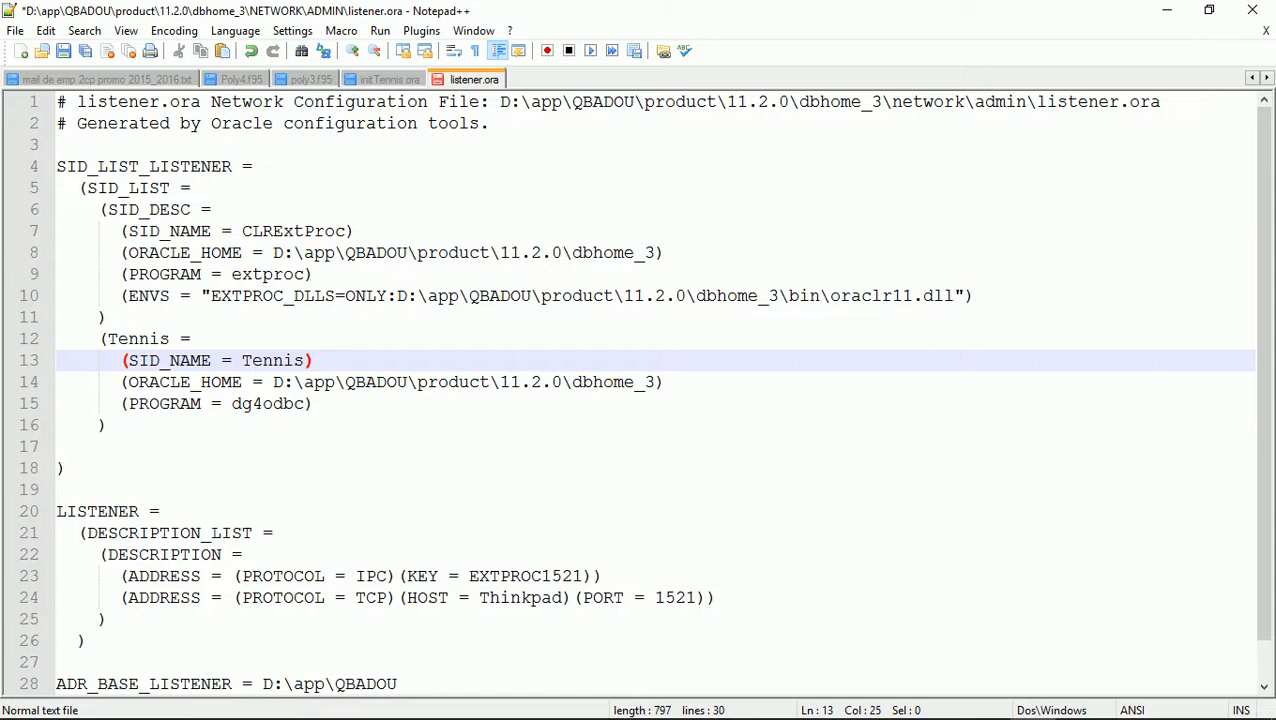
key("ctrl+s")
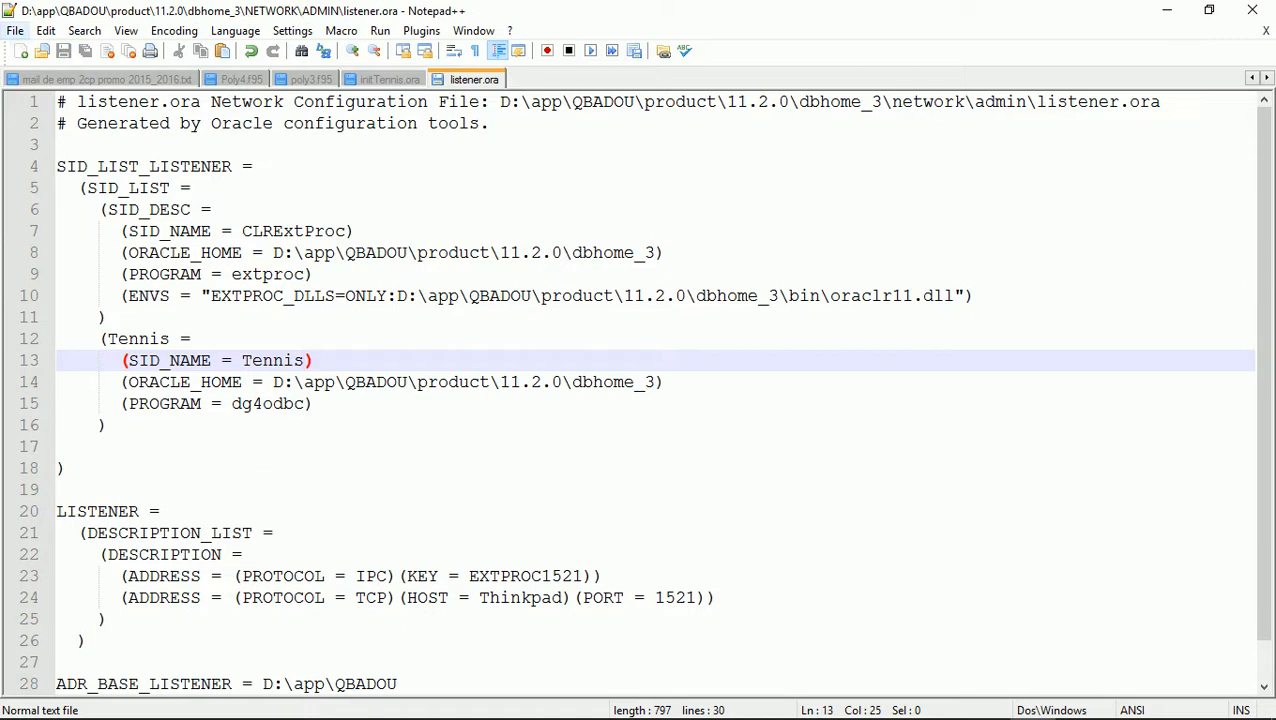
Open tnsnames.ora and paste a copy of the ORCL entry below the original
left_click(15, 30)
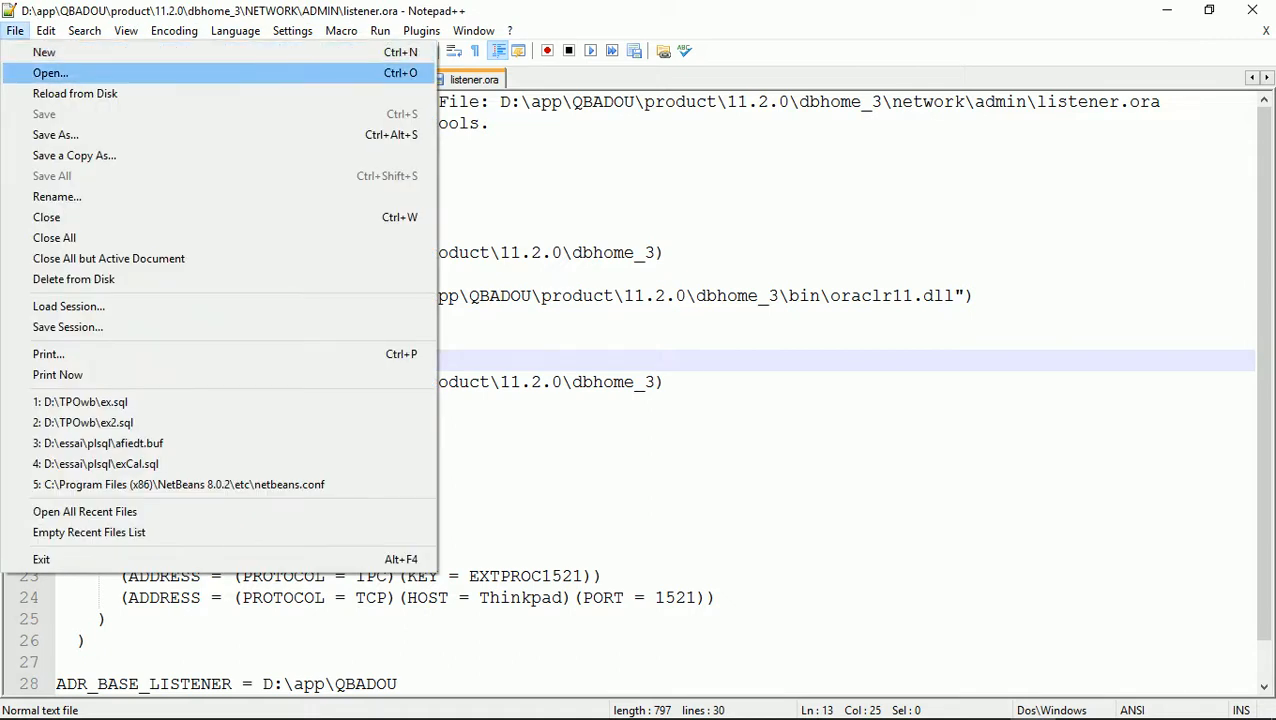
left_click(50, 73)
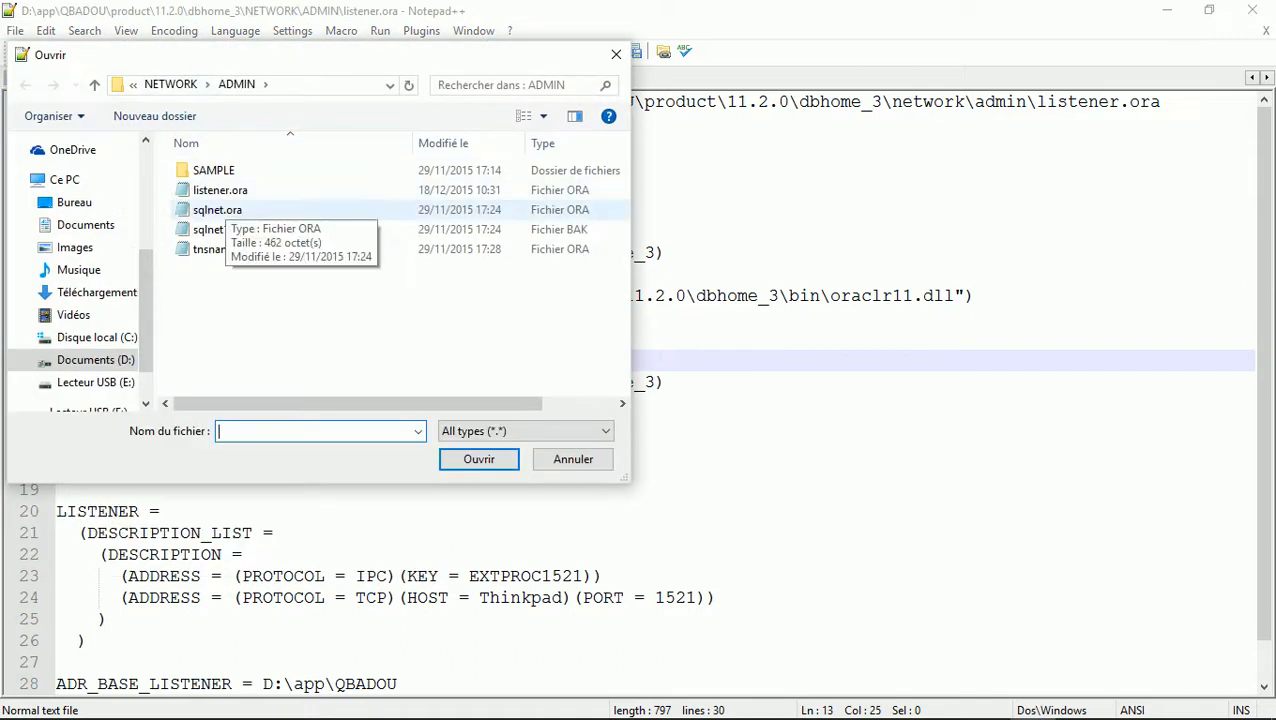
double_click(226, 249)
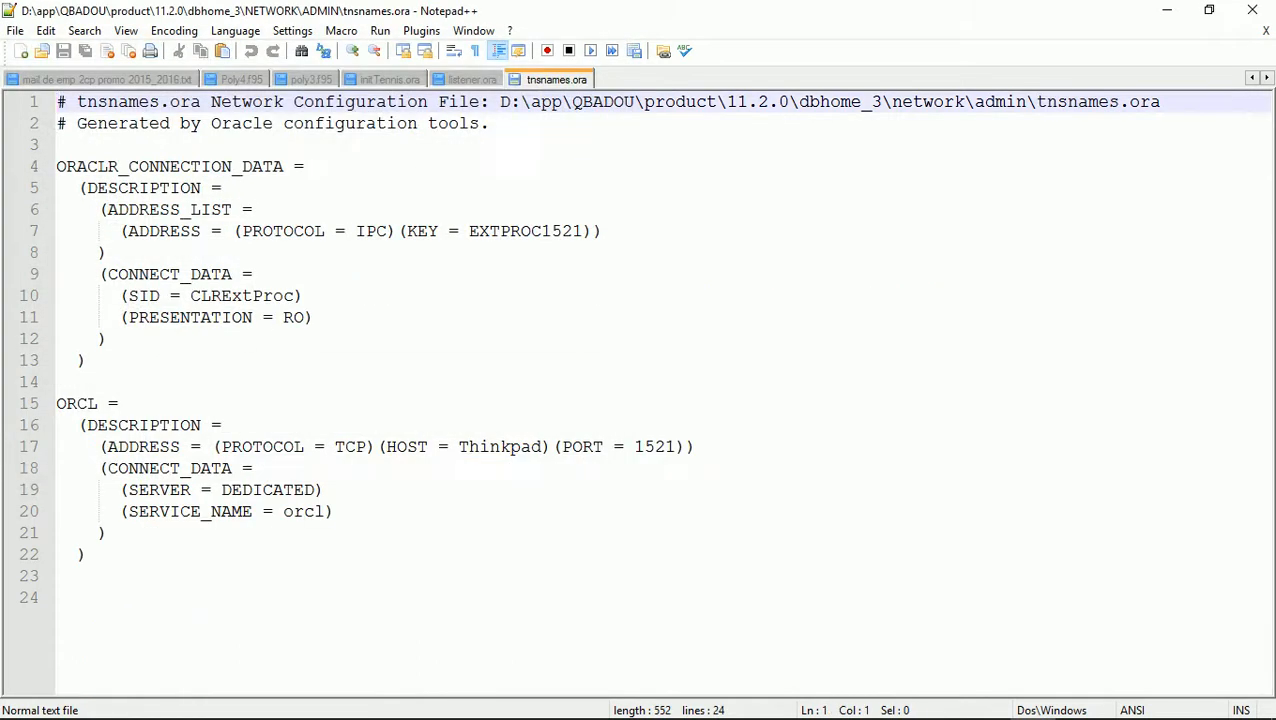
left_click_drag(57, 404, 58, 576)
key("ctrl+c")
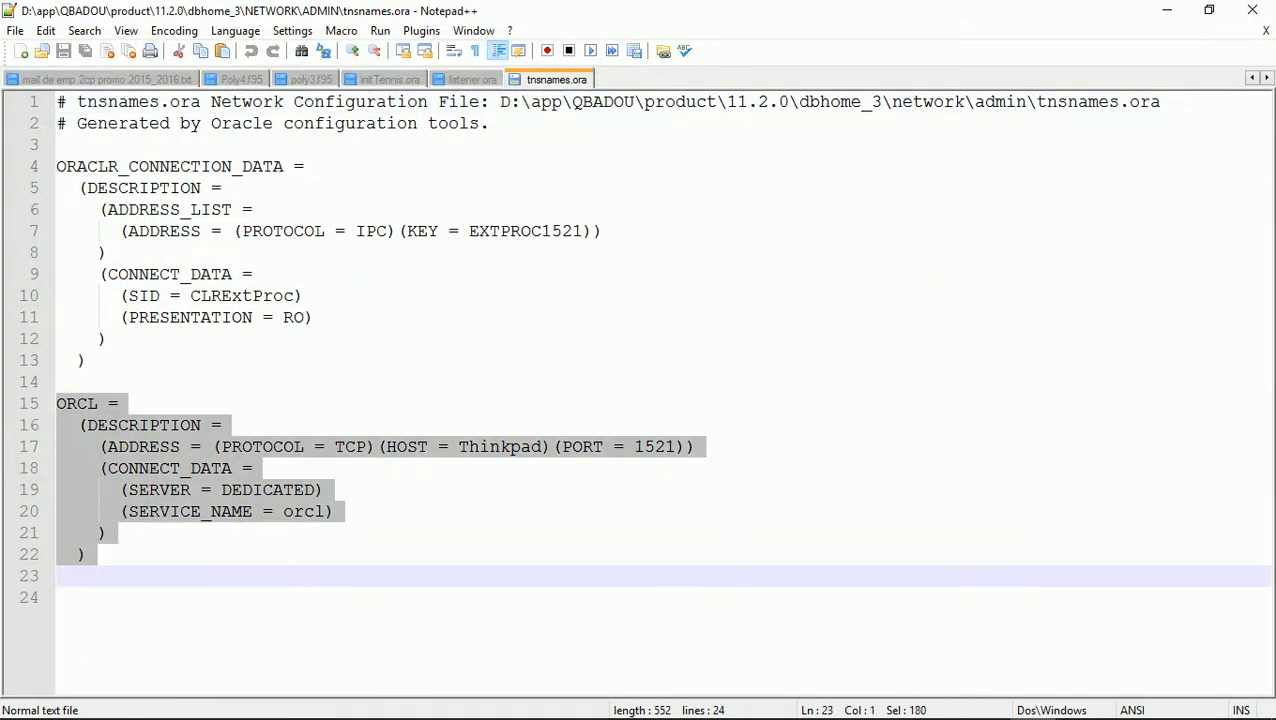
left_click(58, 598)
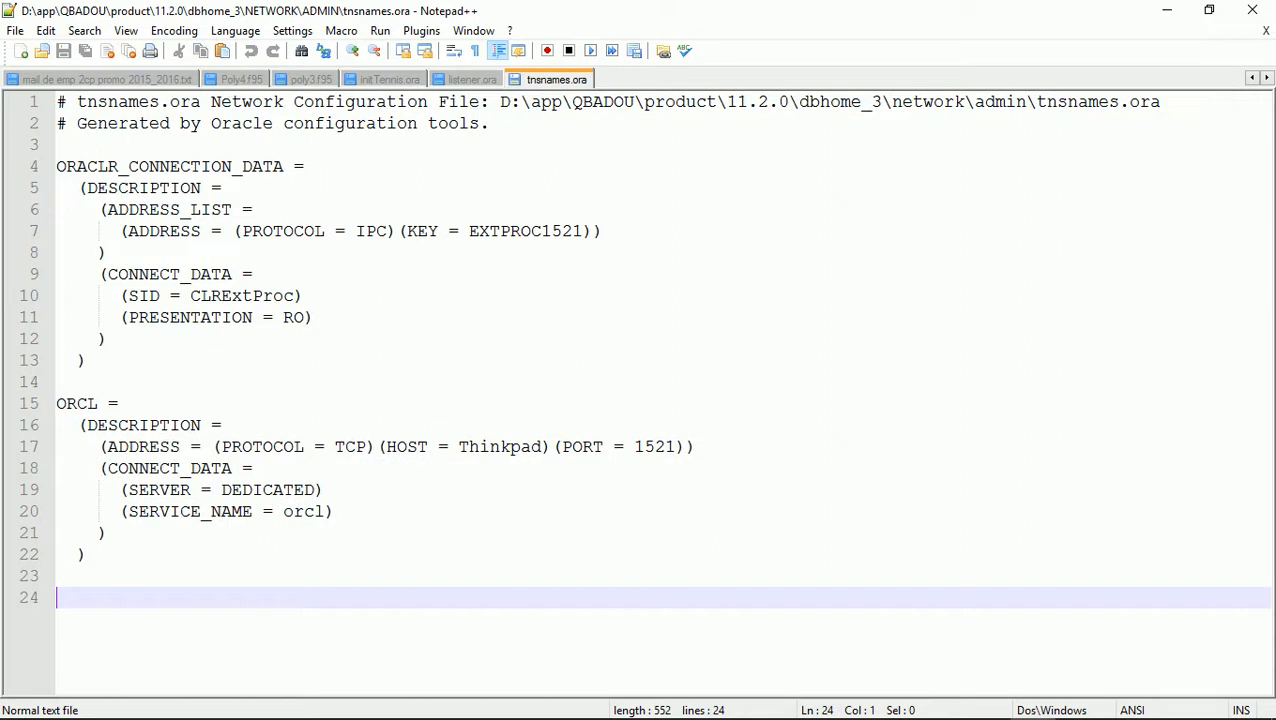
key("ctrl+v")
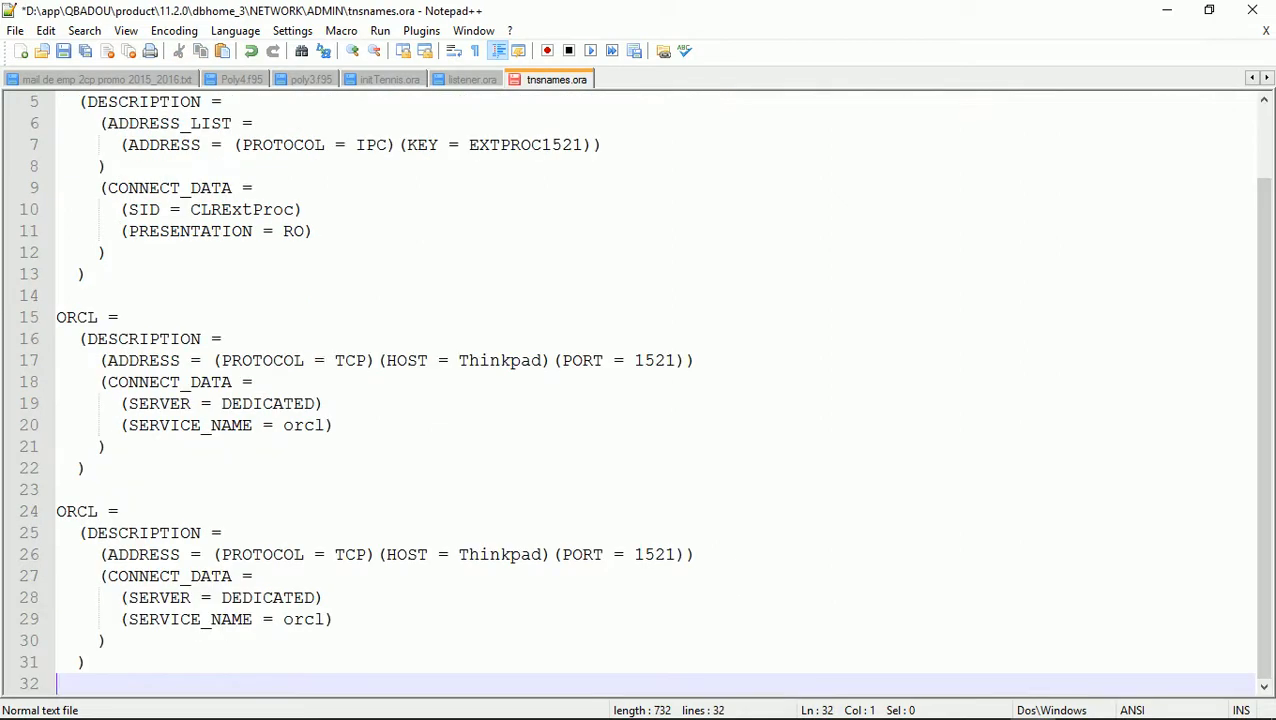
Rename the copy to Tennis, delete its SERVER = DEDICATED line, and append (HS=ok)
double_click(78, 511)
type("Tennis")
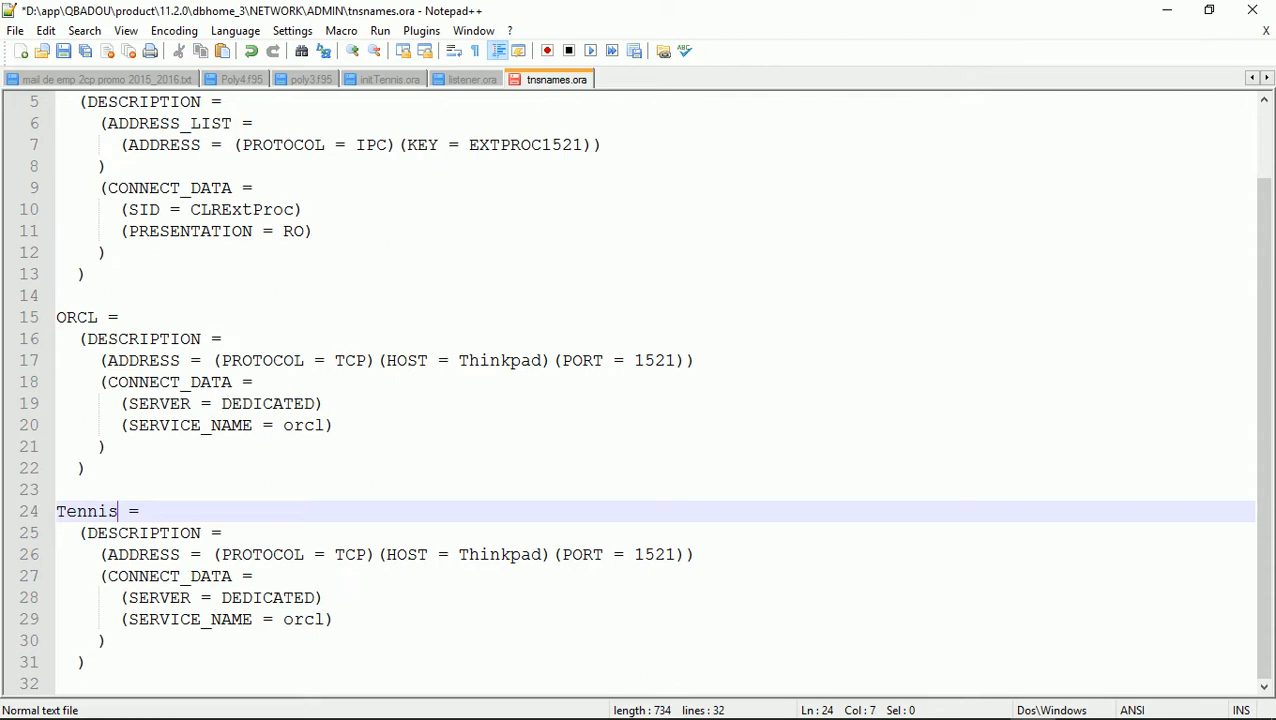
double_click(303, 619)
type("Tennis")
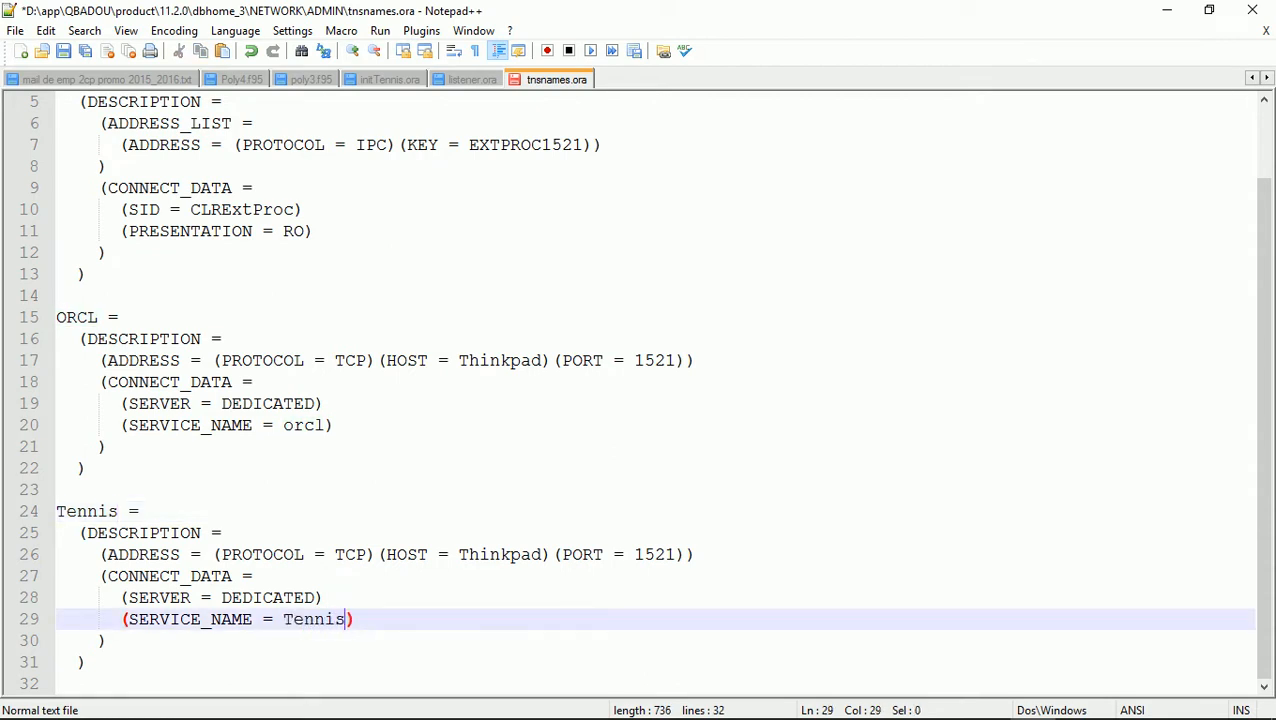
left_click_drag(129, 598, 325, 598)
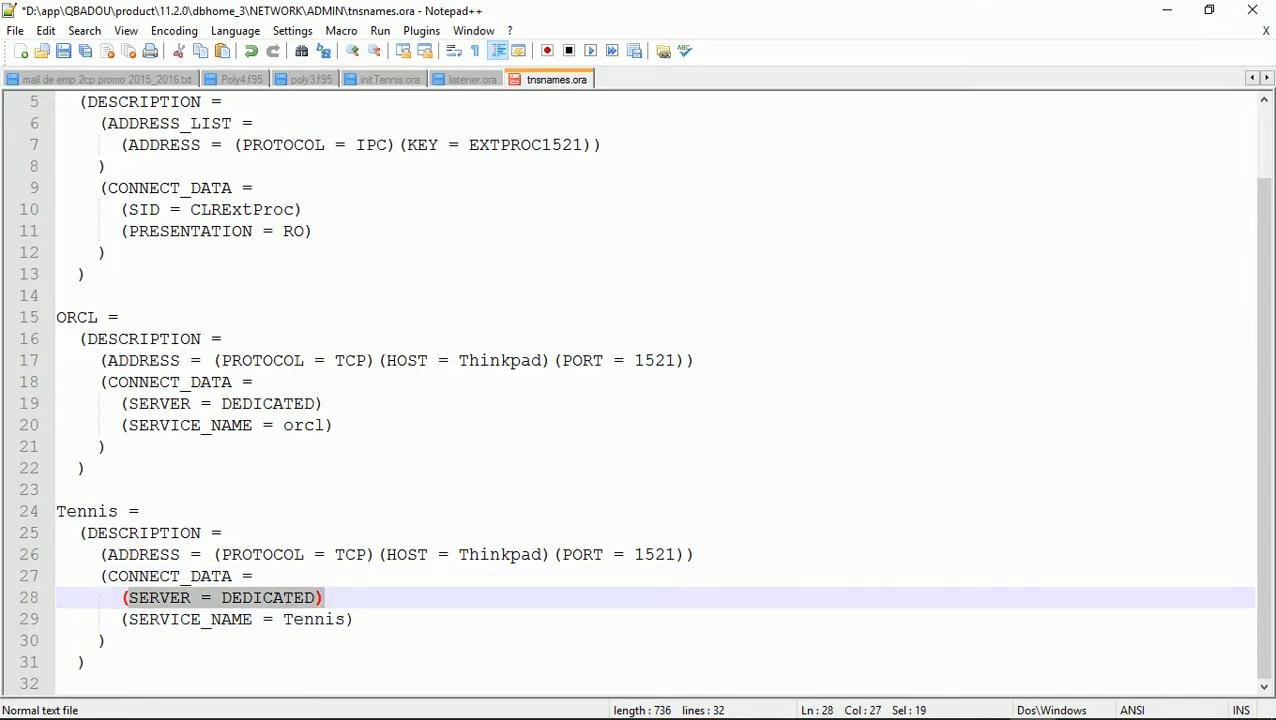
key("BackSpace")
key("BackSpace")
key("BackSpace")
key("BackSpace")
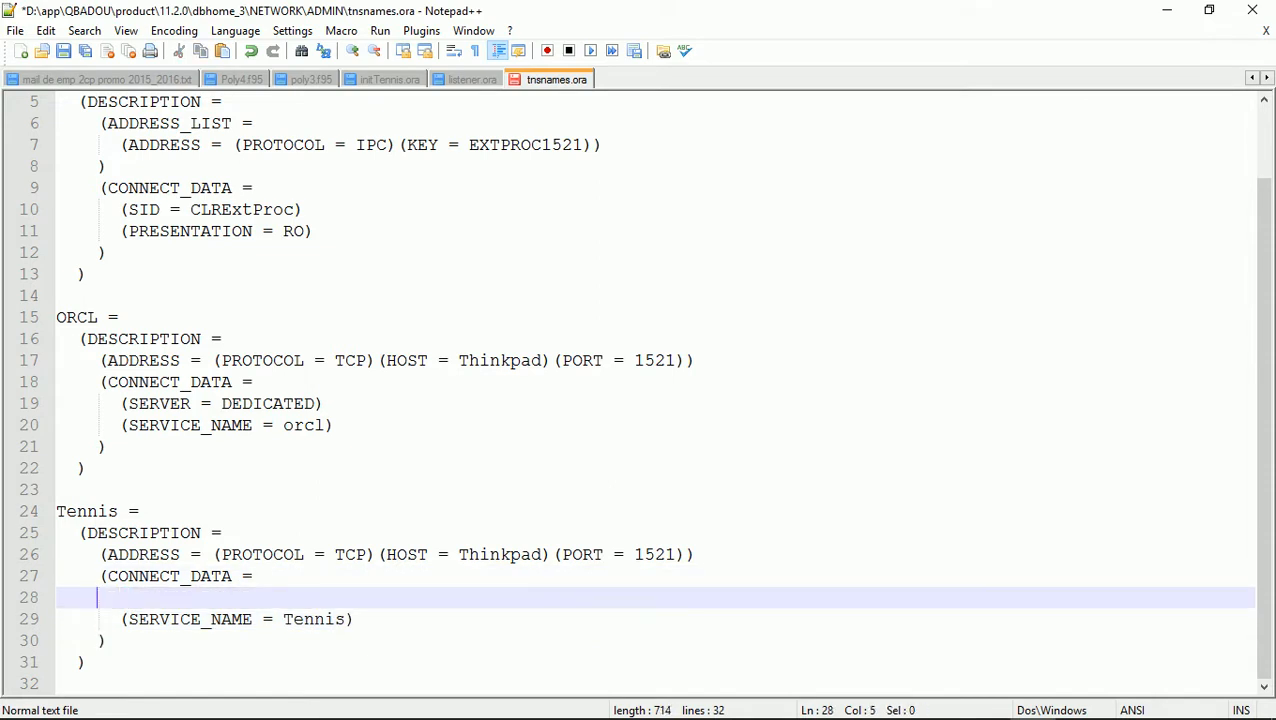
key("BackSpace")
key("BackSpace")
key("BackSpace")
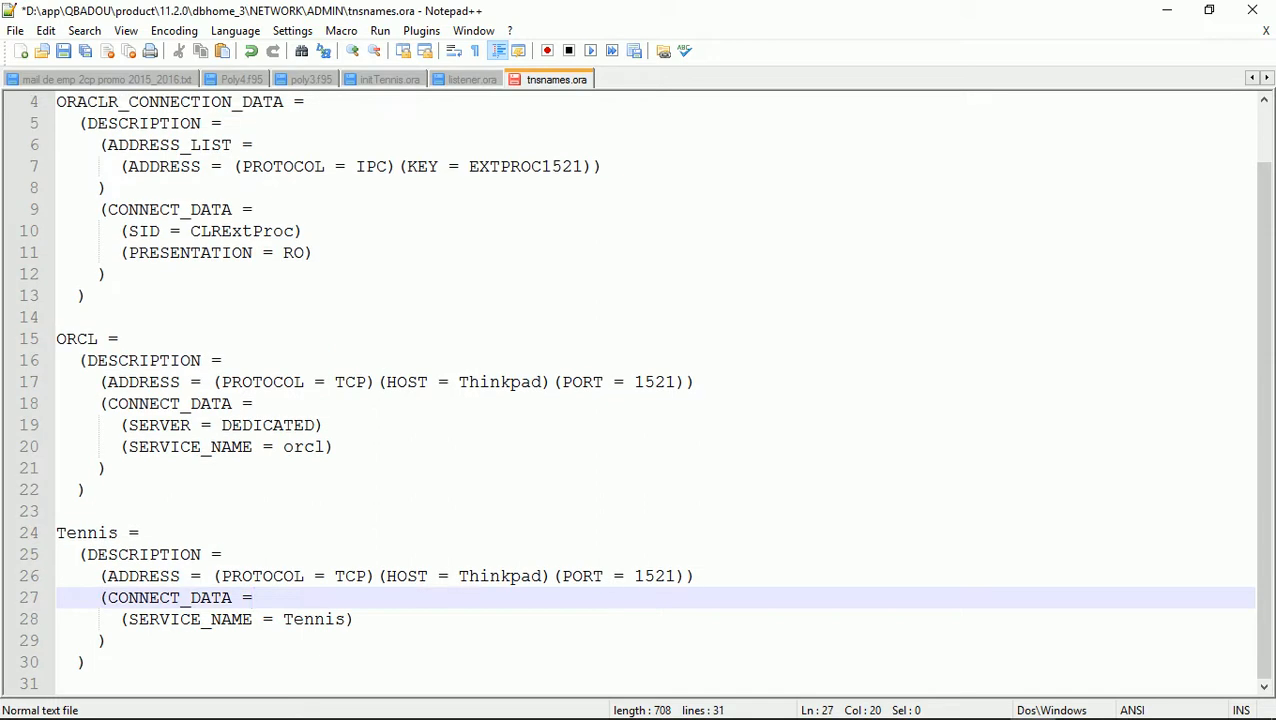
key("Down")
key("Right")
key("Right")
key("Right")
key("Right")
key("Right")
key("Right")
key("Right")
key("Right")
key("Right")
key("Right")
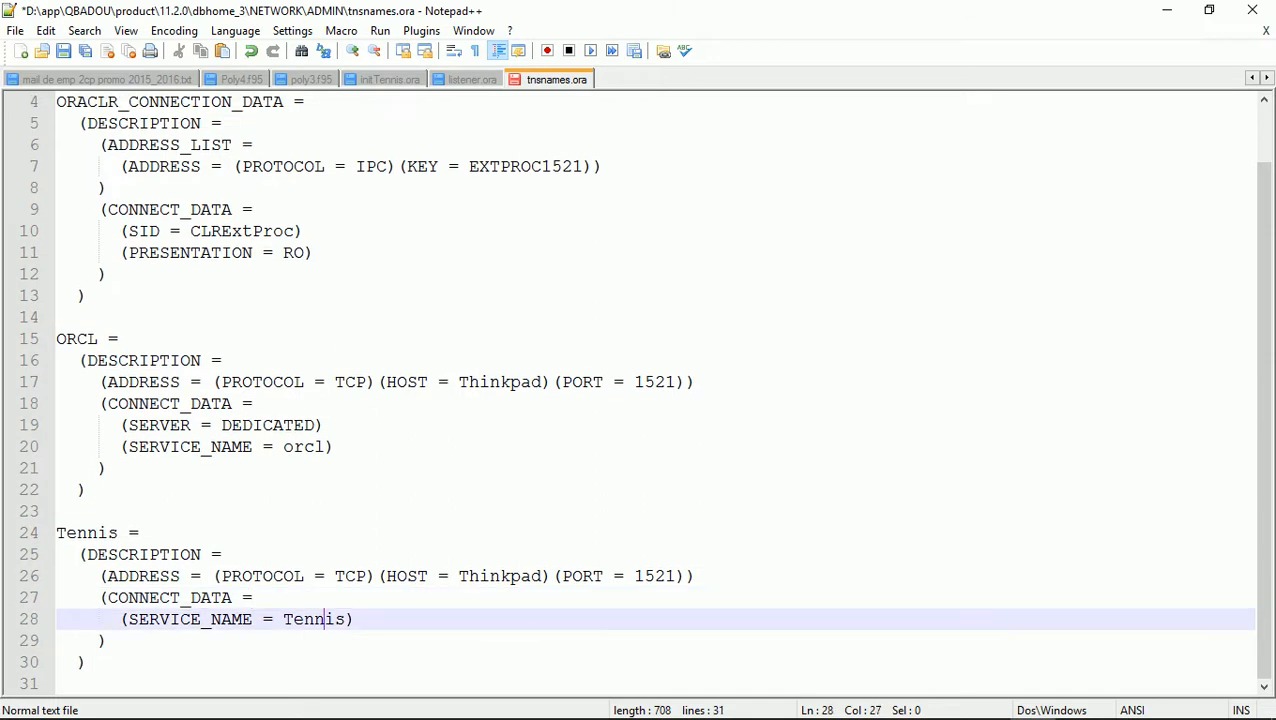
type("(HS=ok)")
key("alt+Tab")
key("alt+Tab")
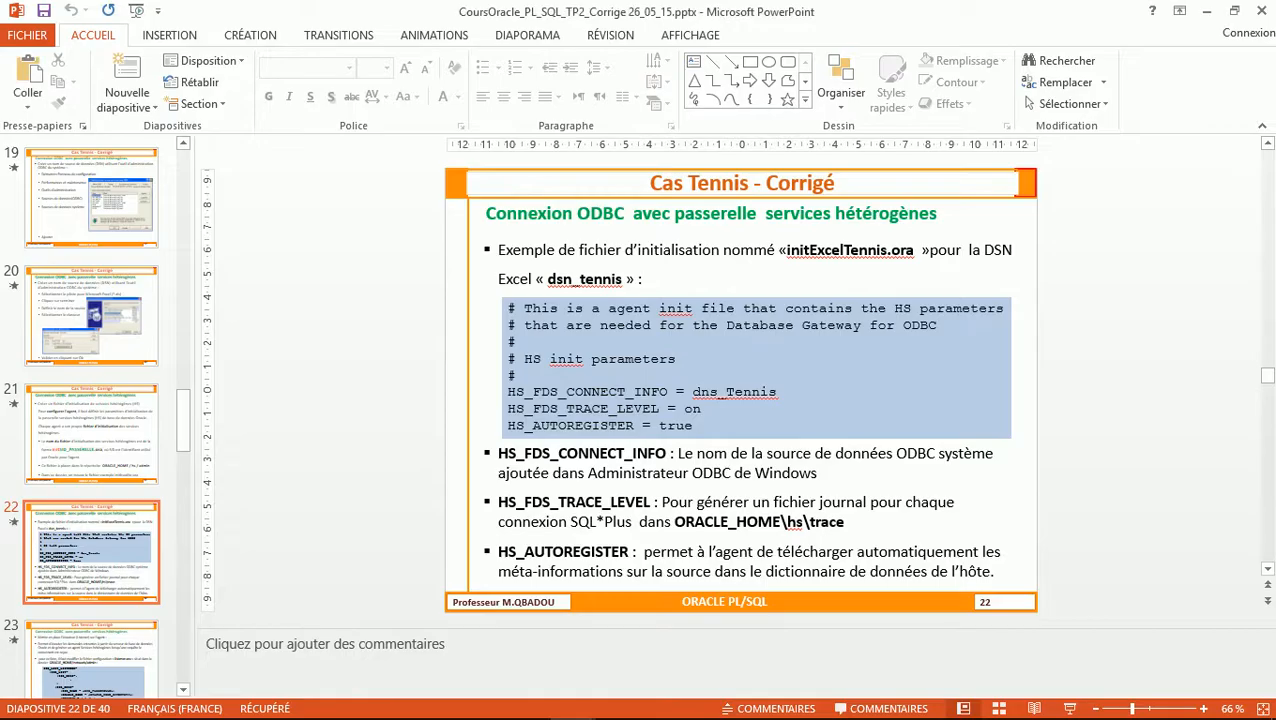
key("Page_Down")
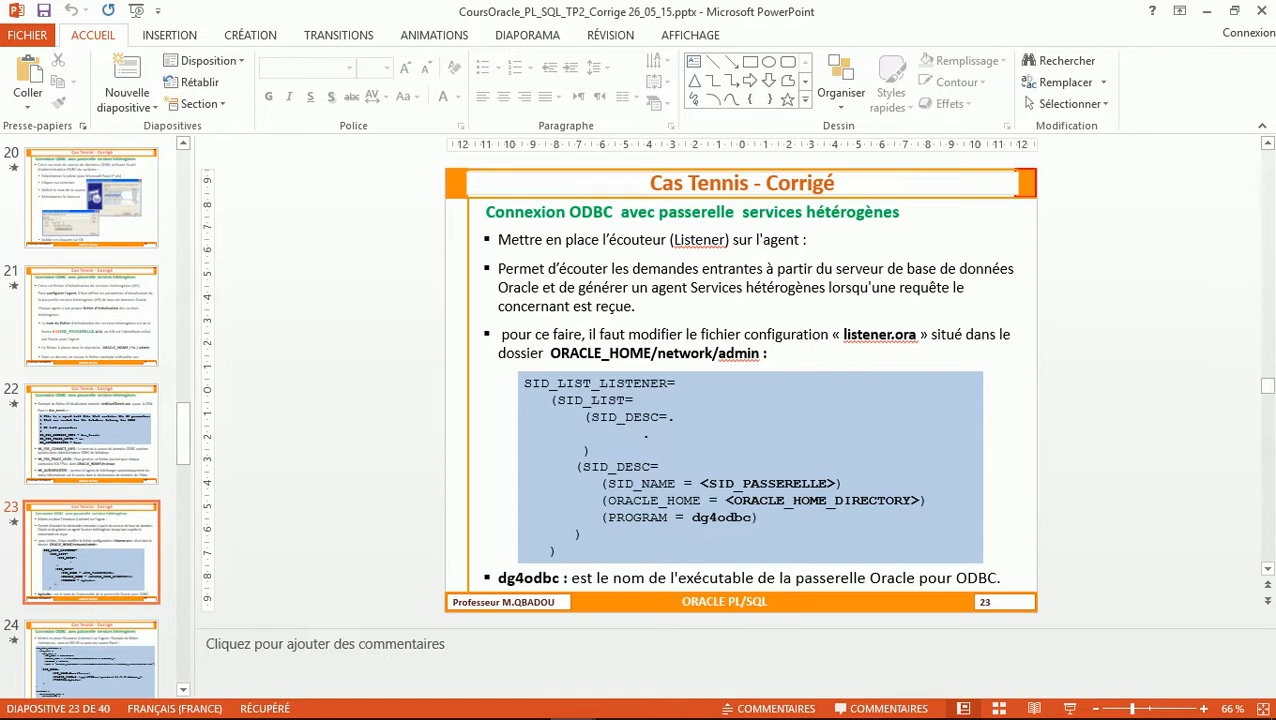
key("Page_Down")
key("Page_Up")
key("Page_Down")
key("Page_Up")
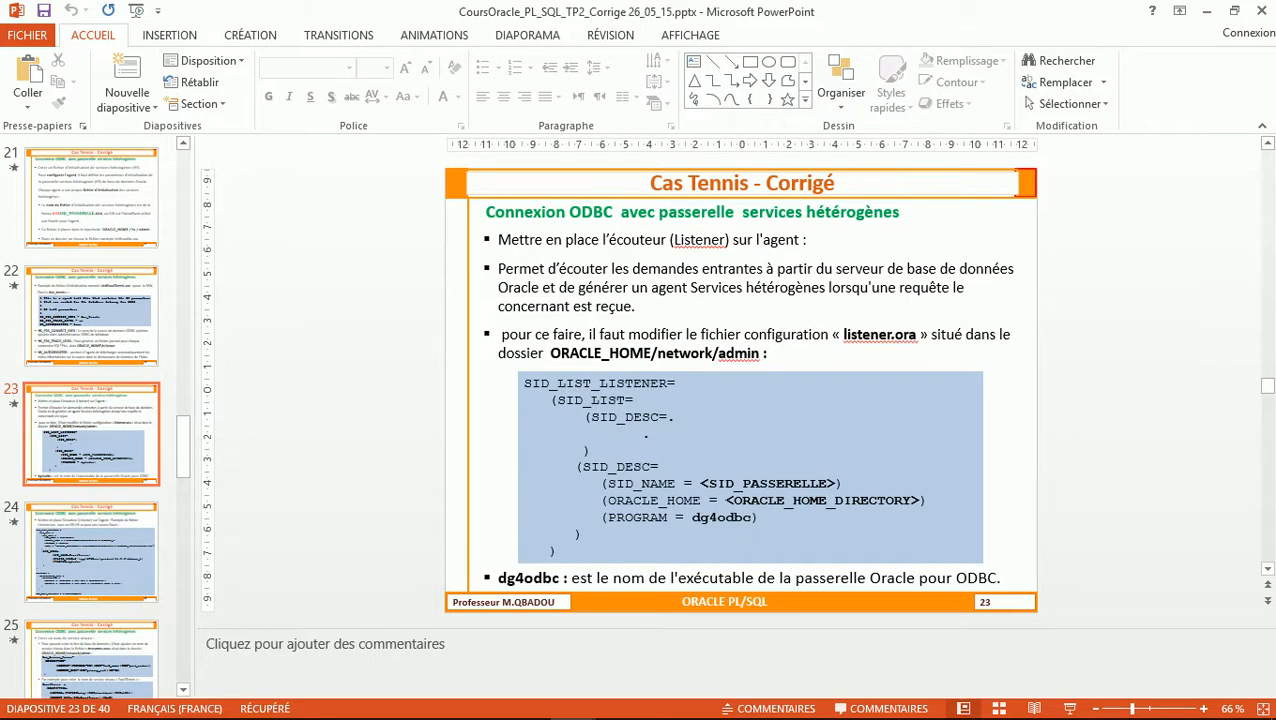
key("Page_Down")
key("Page_Down")
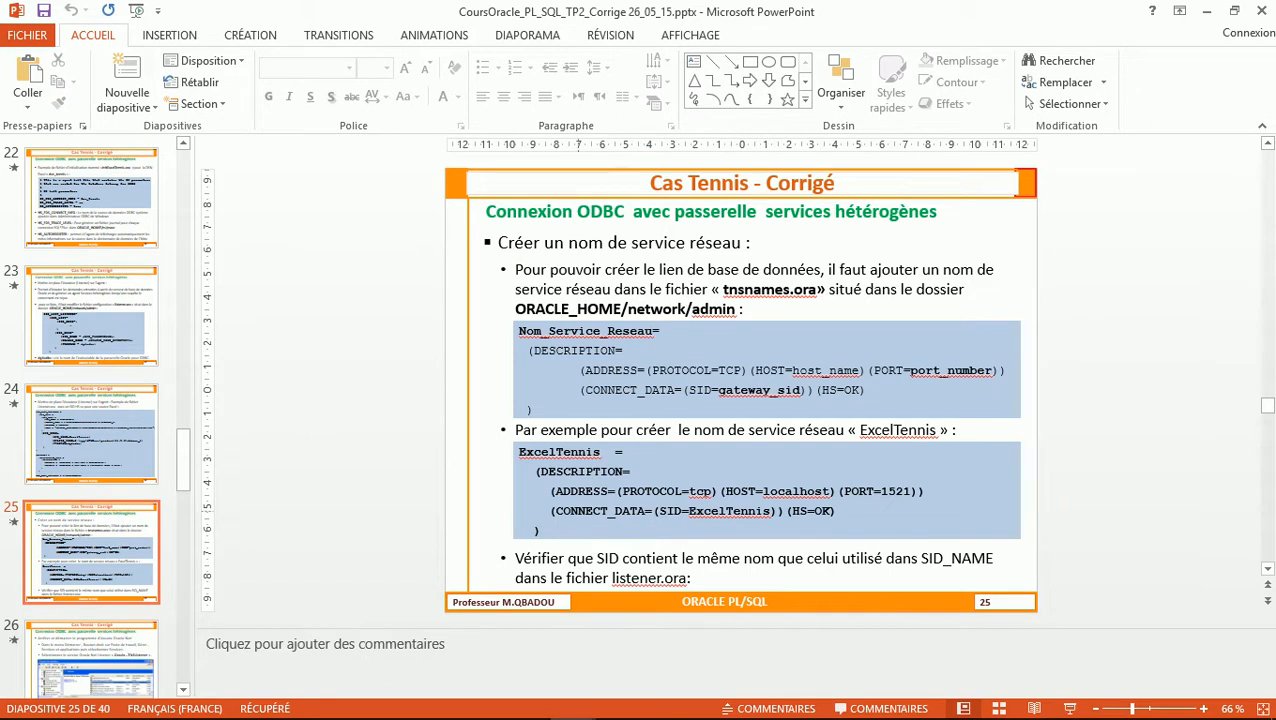
key("alt+Tab")
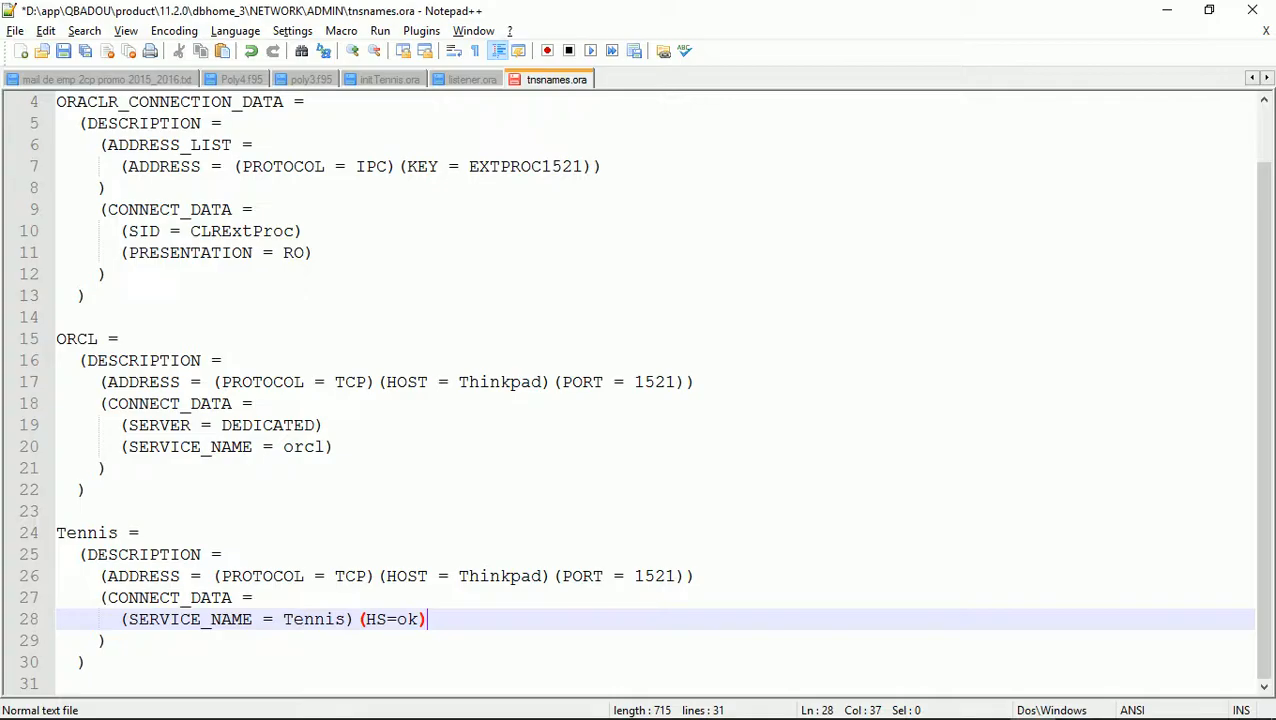
Add the missing ')' after SERVICE_NAME = Tennis and unindent the closing parenthesis line
left_click(356, 619)
type(")")
mouse_move(297, 702)
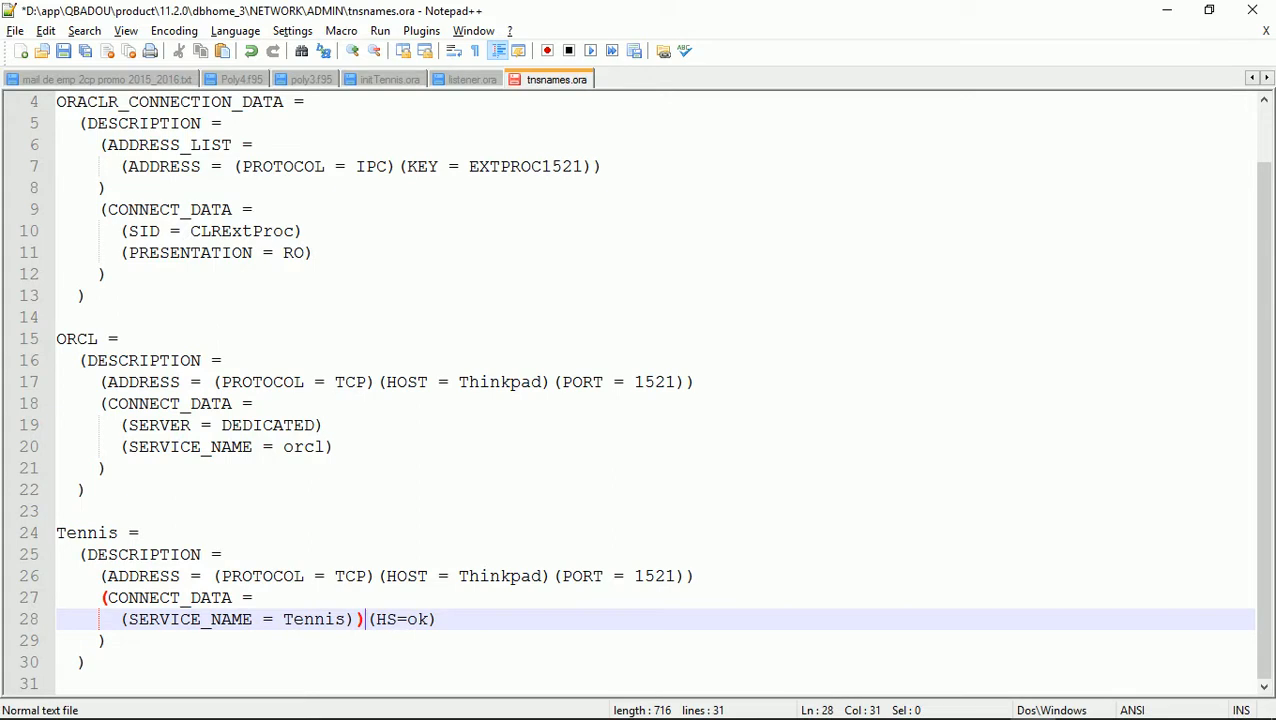
left_click(107, 641)
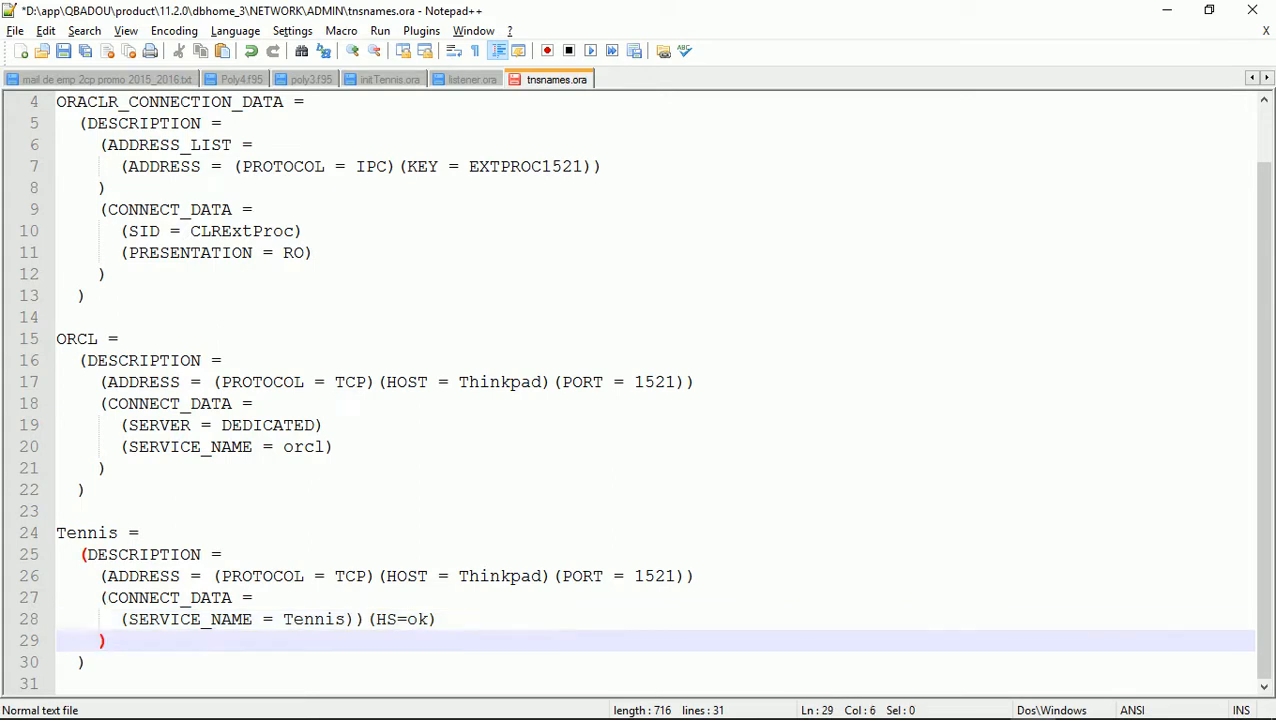
key("alt+Tab")
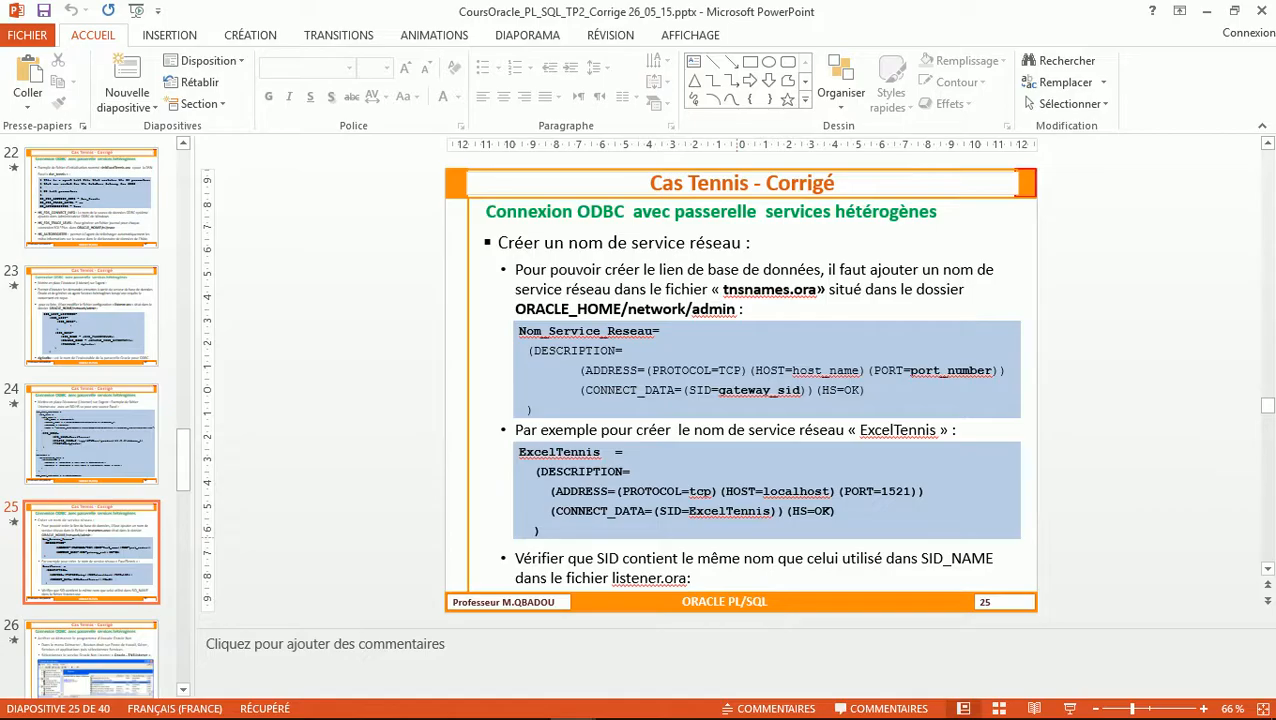
key("alt+Tab")
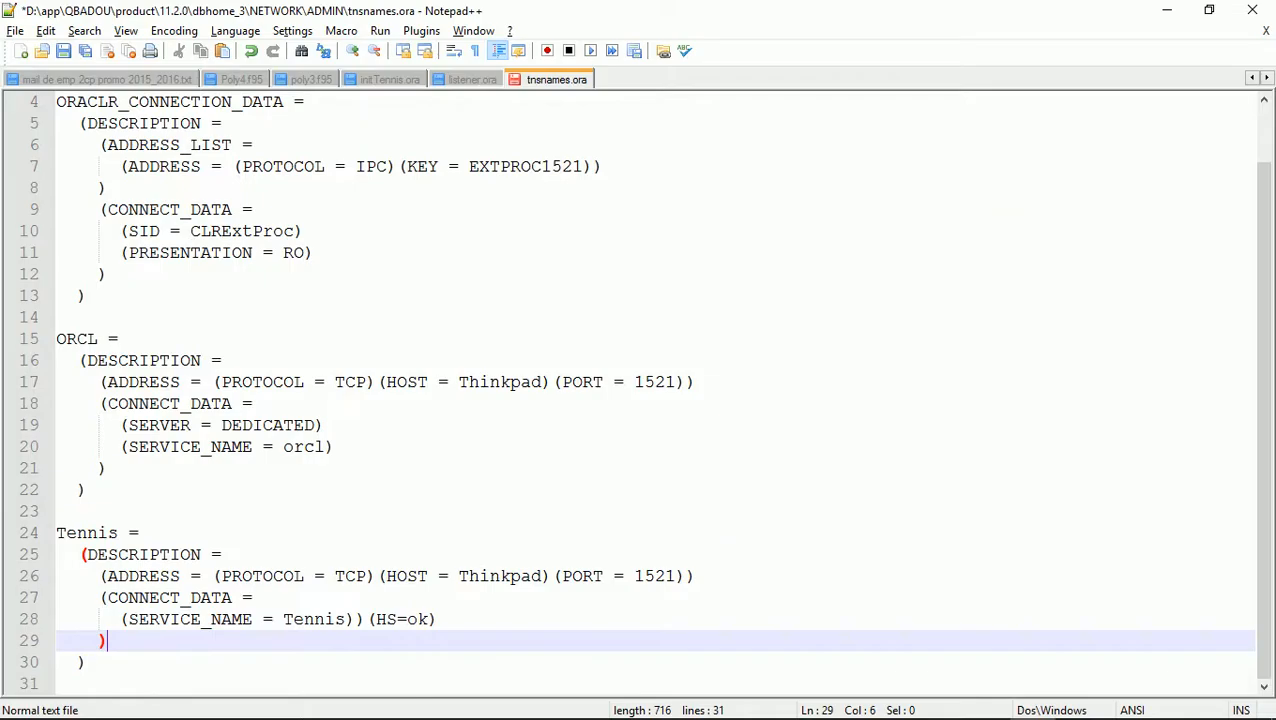
key("BackSpace")
key("BackSpace")
key("BackSpace")
Move (HS=ok) onto its own line, indented to match CONNECT_DATA
key("BackSpace")
key("BackSpace")
left_click(355, 641)
key("Return")
key("BackSpace")
key("BackSpace")
key("Right")
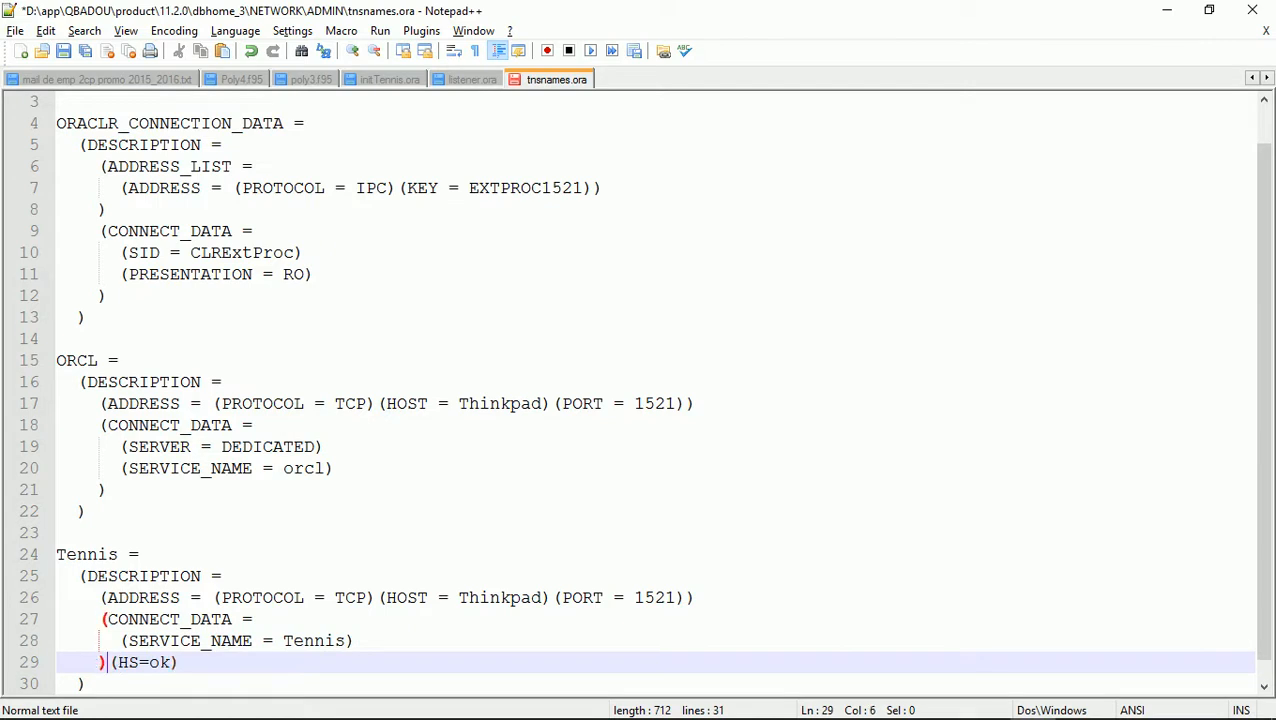
key("Return")
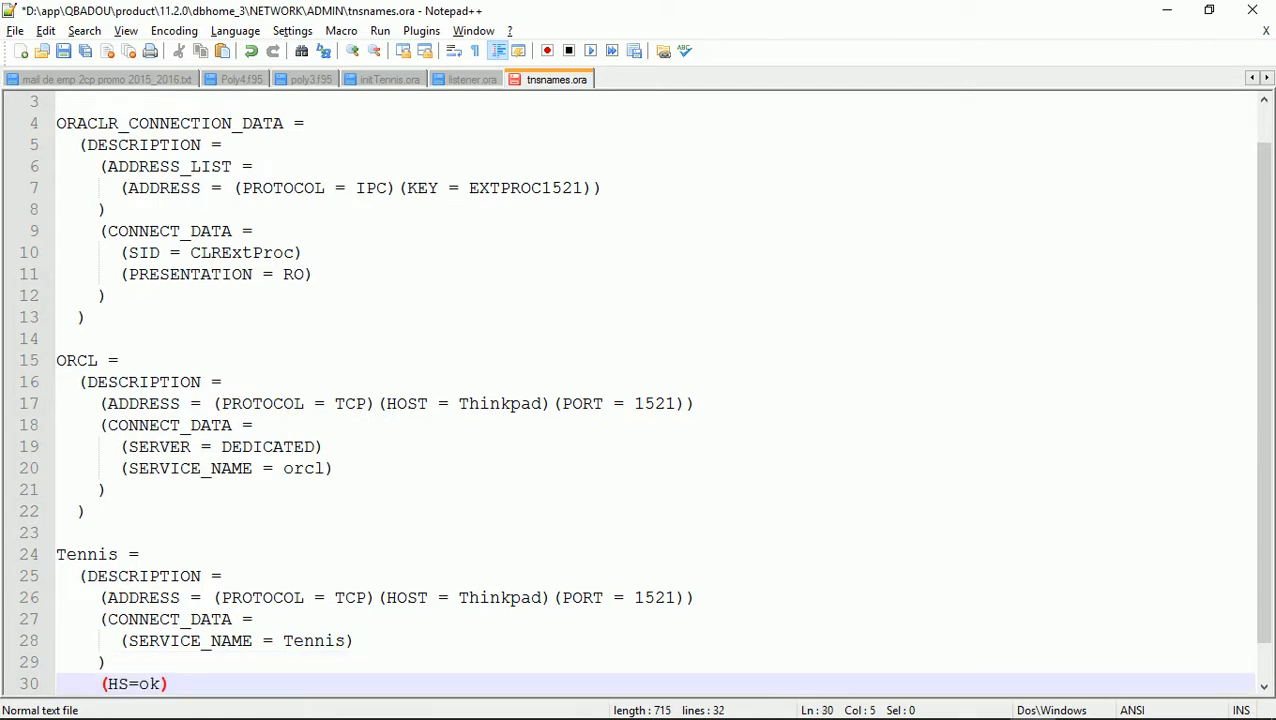
key("Right")
key("BackSpace")
key("Tab")
key("Down")
key("Up")
key("Up")
key("Up")
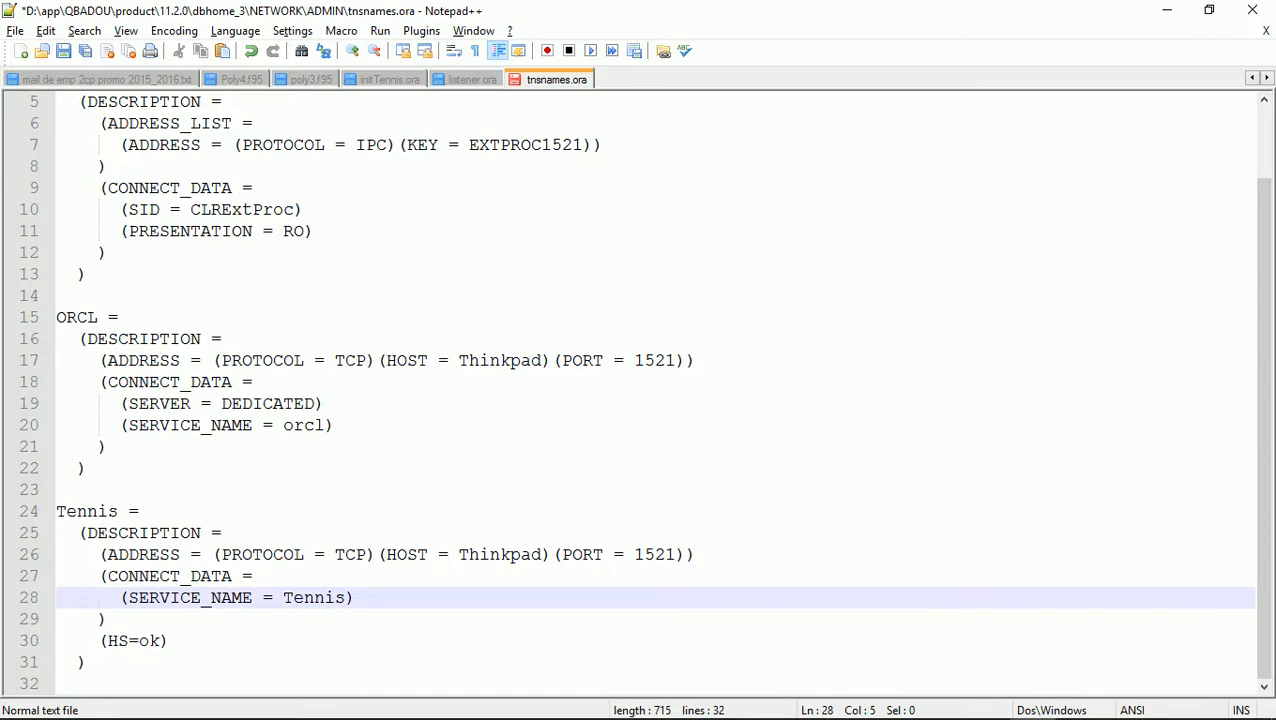
key("alt+Tab")
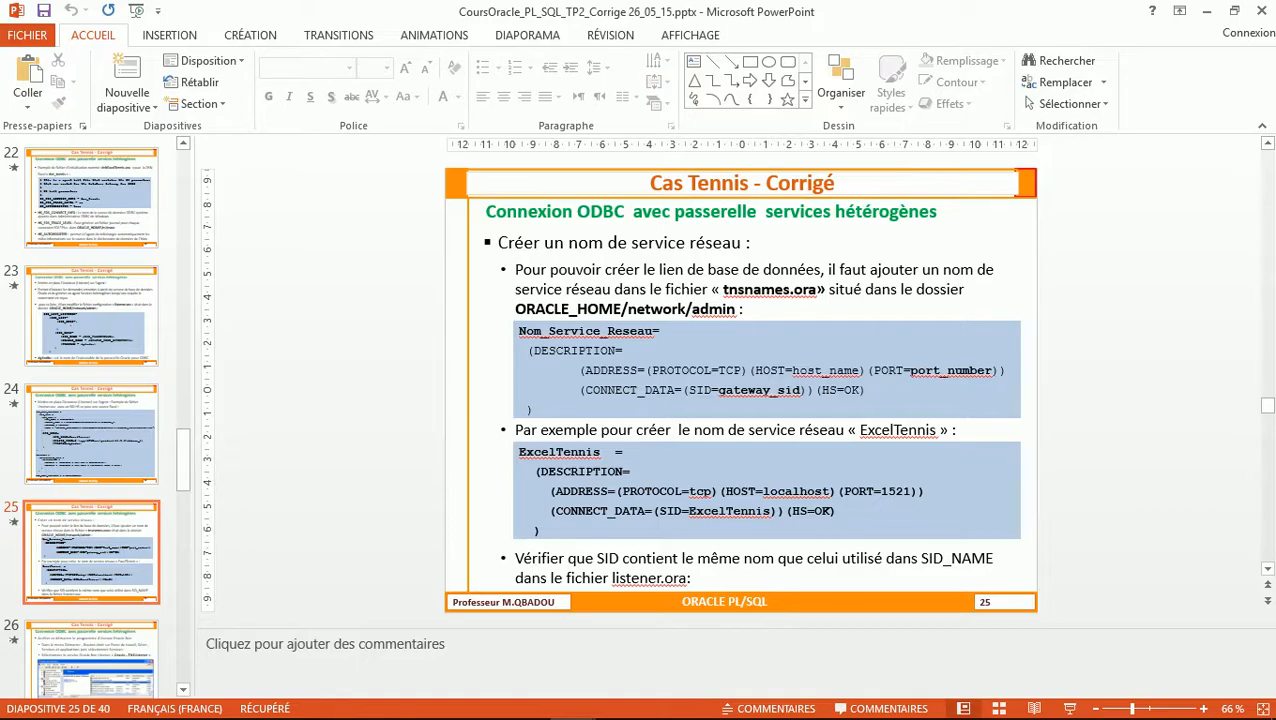
key("alt+Tab")
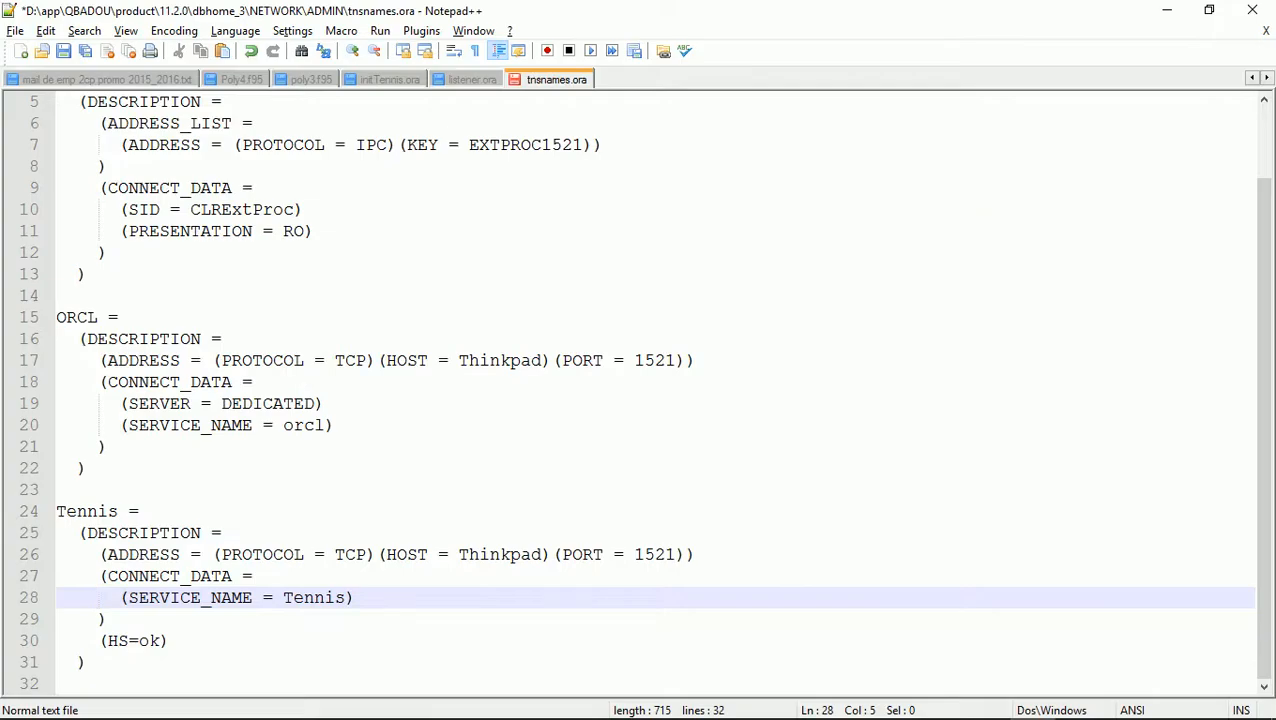
key("Right")
key("Right")
key("Right")
Change SERVICE_NAME to SID in the Tennis entry, checking it against the course slide
key("shift+Right")
key("shift+Right")
key("shift+Right")
key("shift+Right")
key("shift+Right")
key("shift+Right")
key("shift+Right")
key("shift+Right")
key("shift+Right")
key("shift+Right")
key("shift+Right")
key("shift+Right")
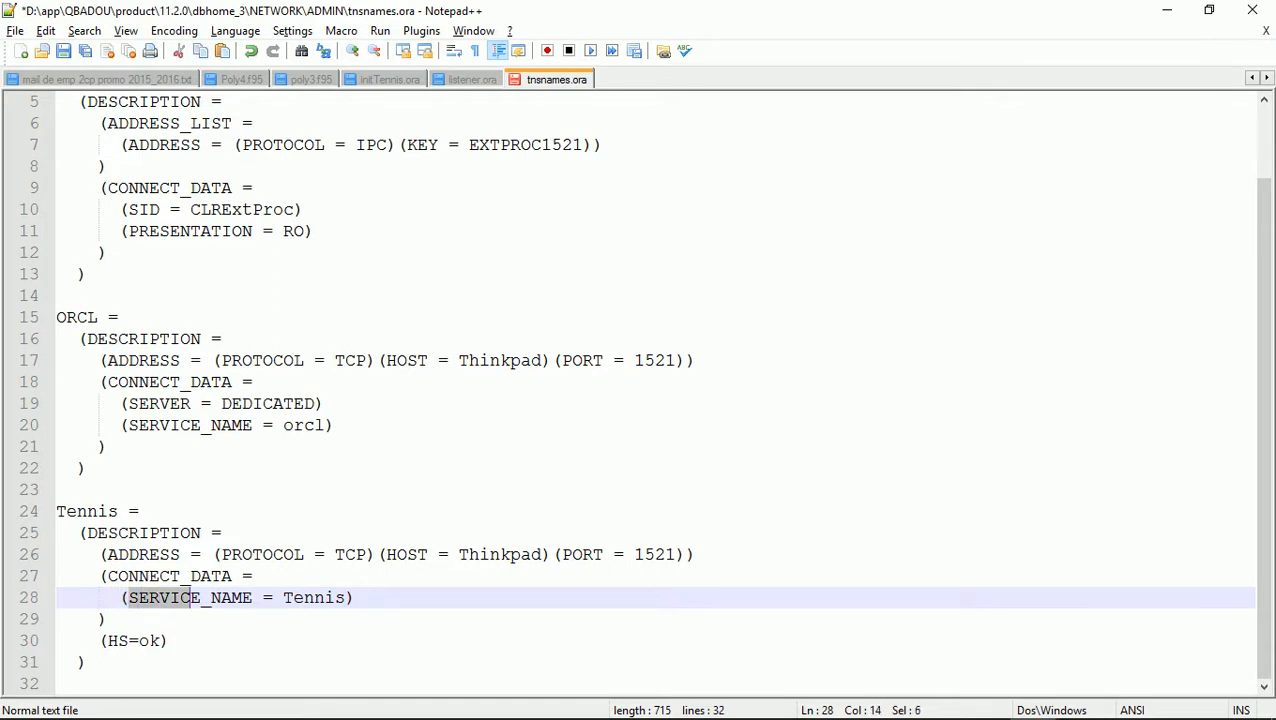
type("SID")
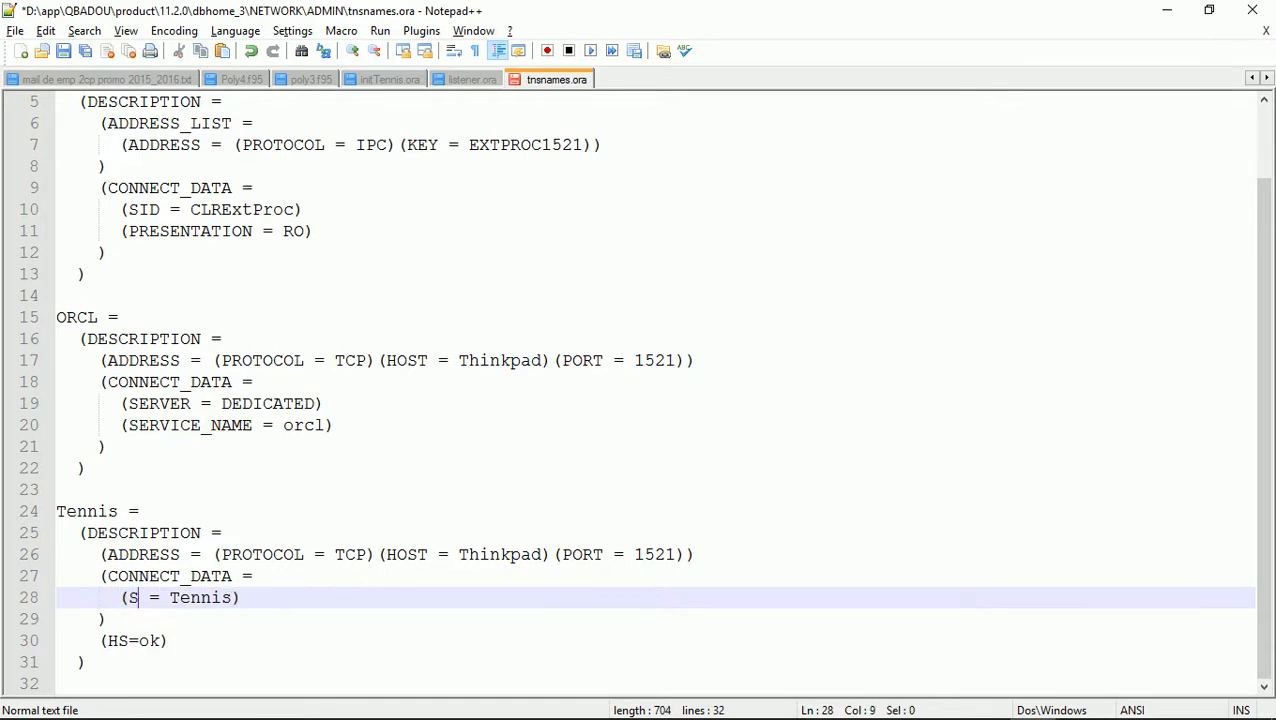
key("alt+Tab")
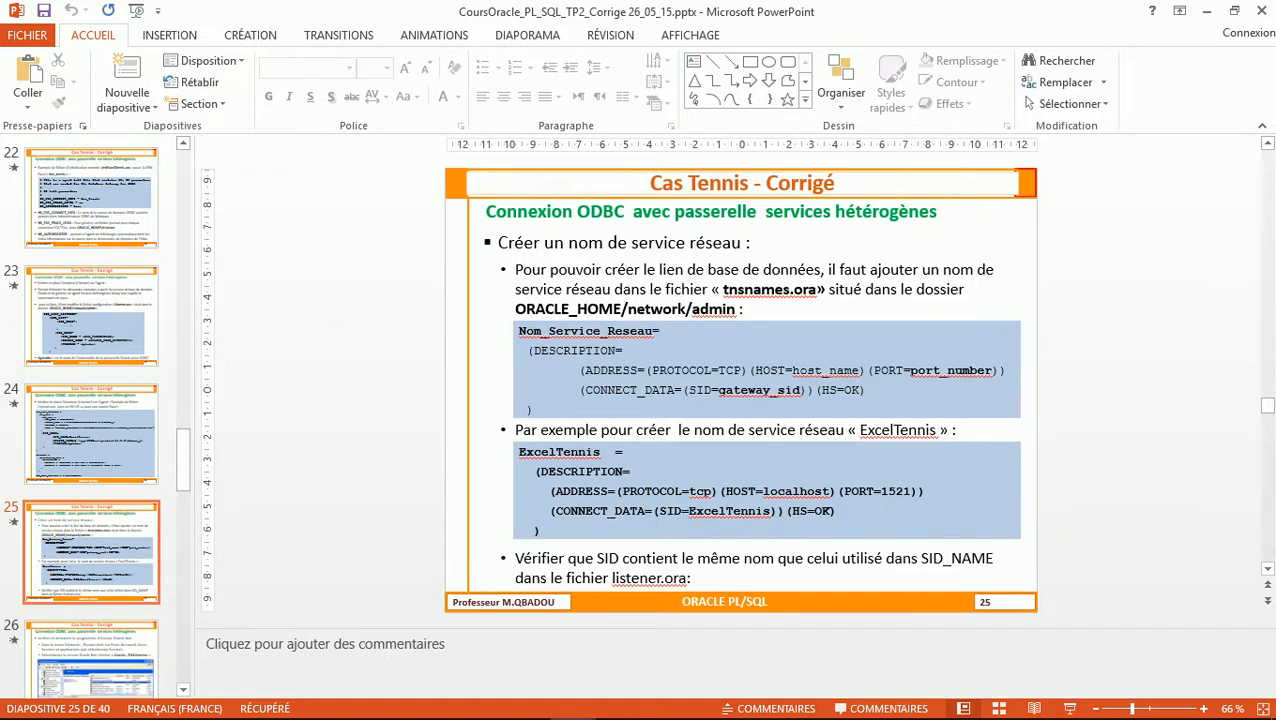
key("alt+Tab")
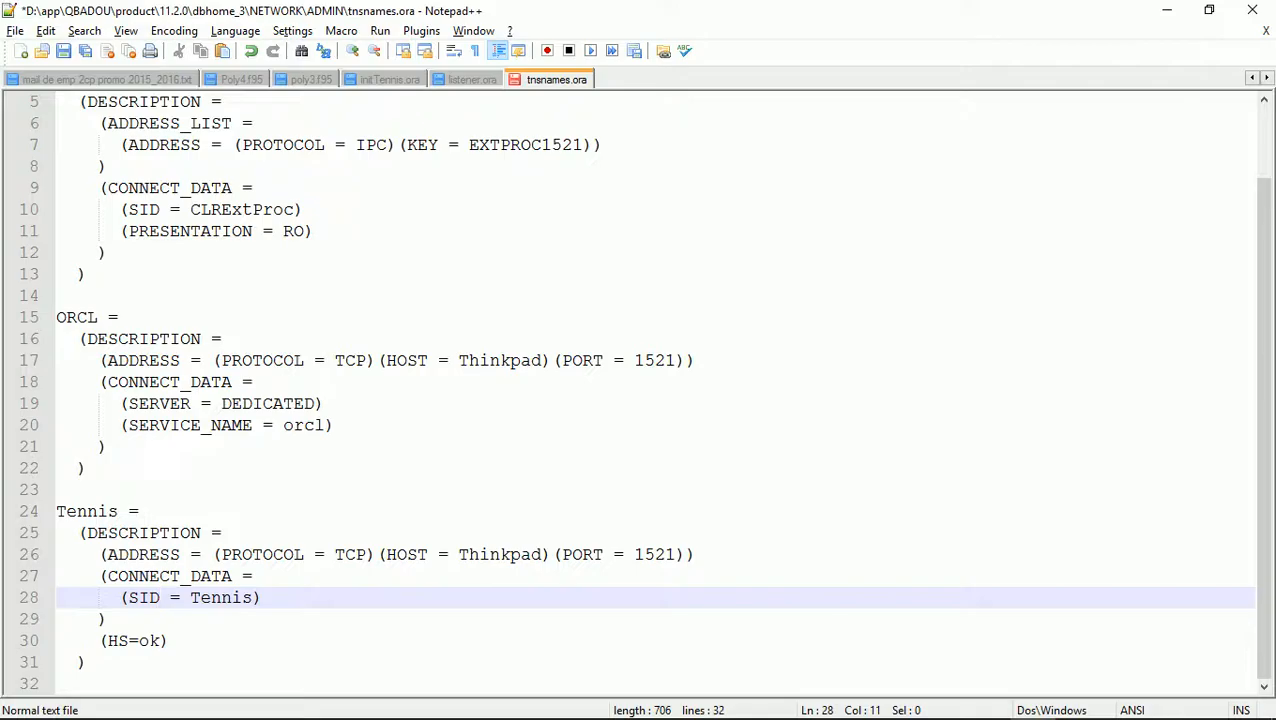
key("Down")
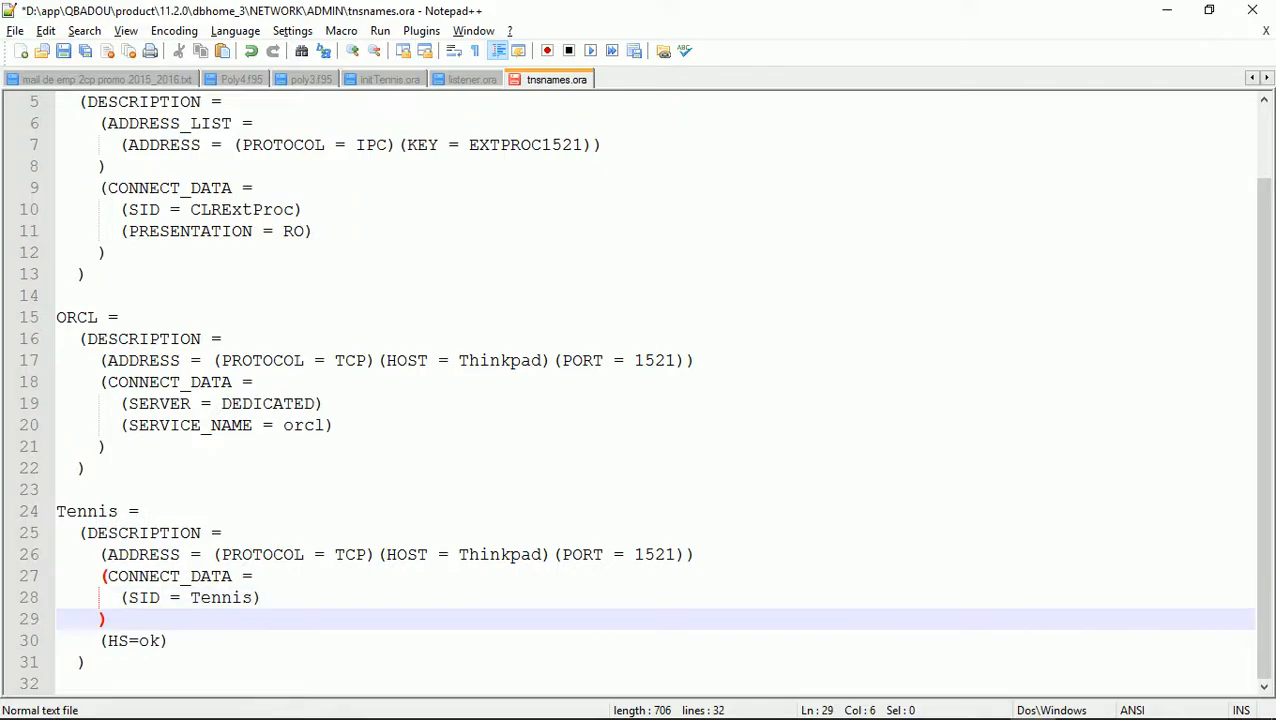
key("Up")
key("Up")
key("Up")
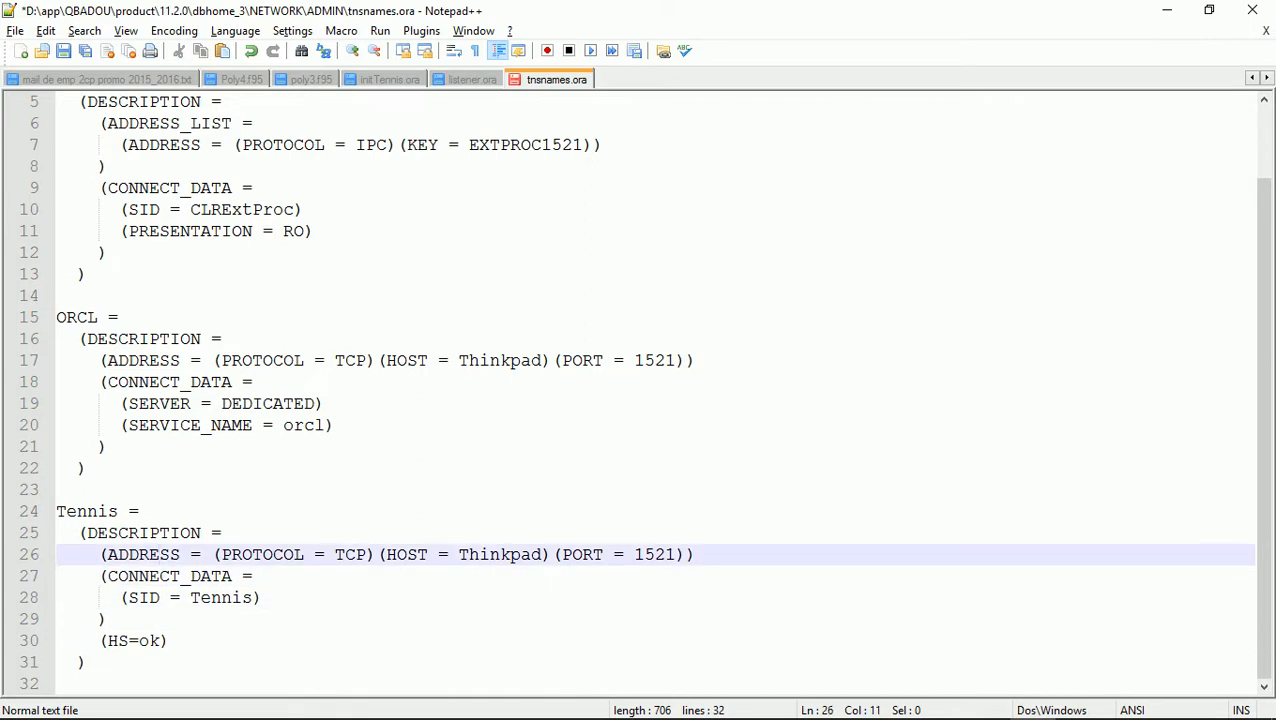
key("Up")
key("Up")
key("Down")
key("Down")
key("Down")
key("Down")
key("Down")
key("Down")
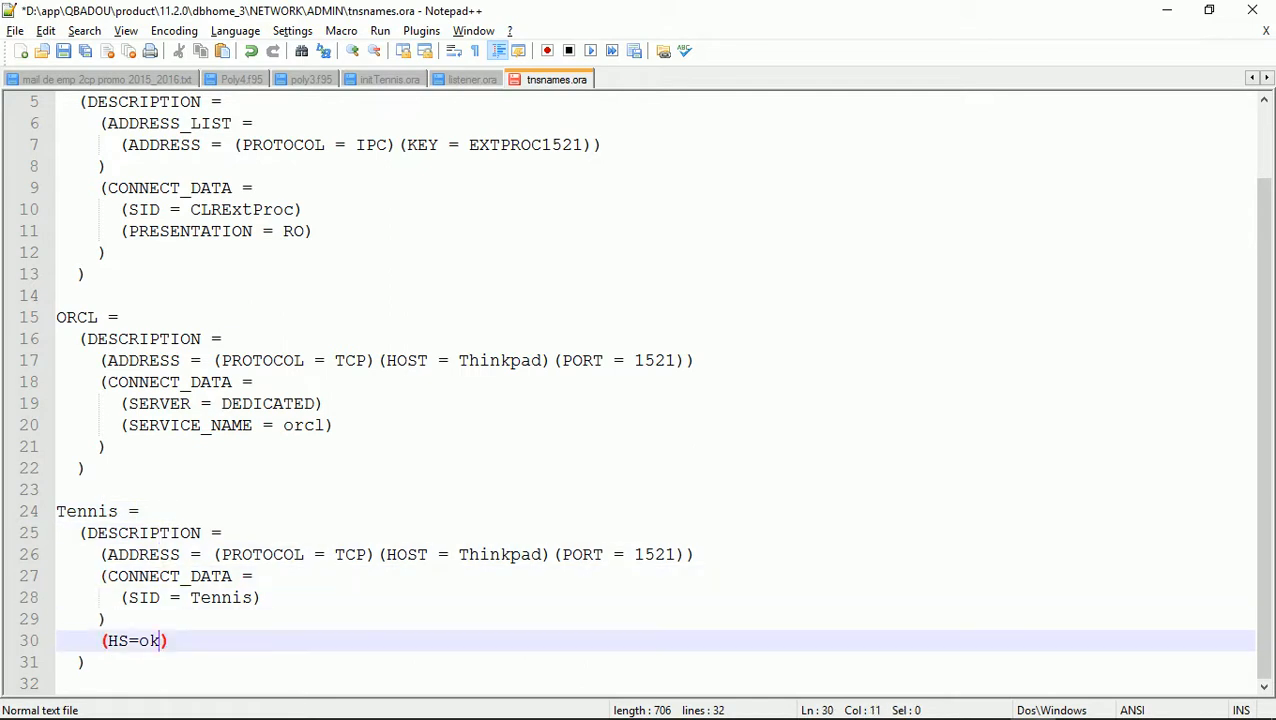
key("alt+Tab")
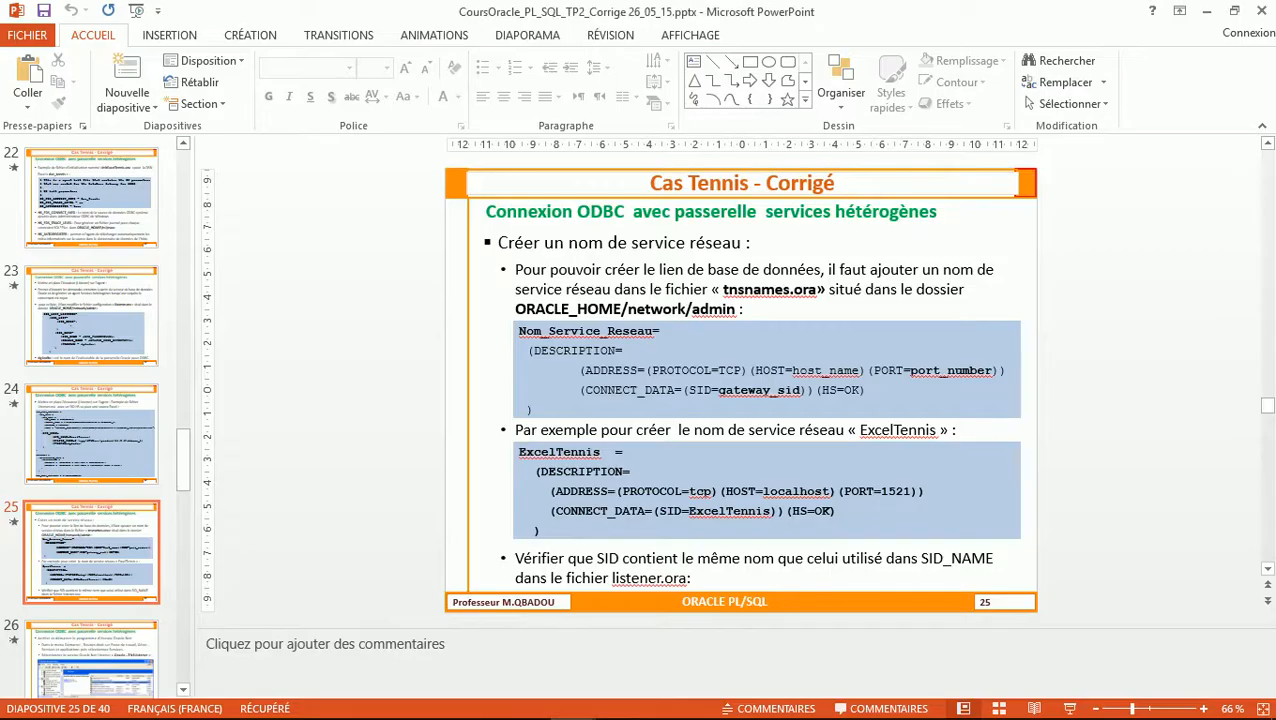
key("alt+Tab")
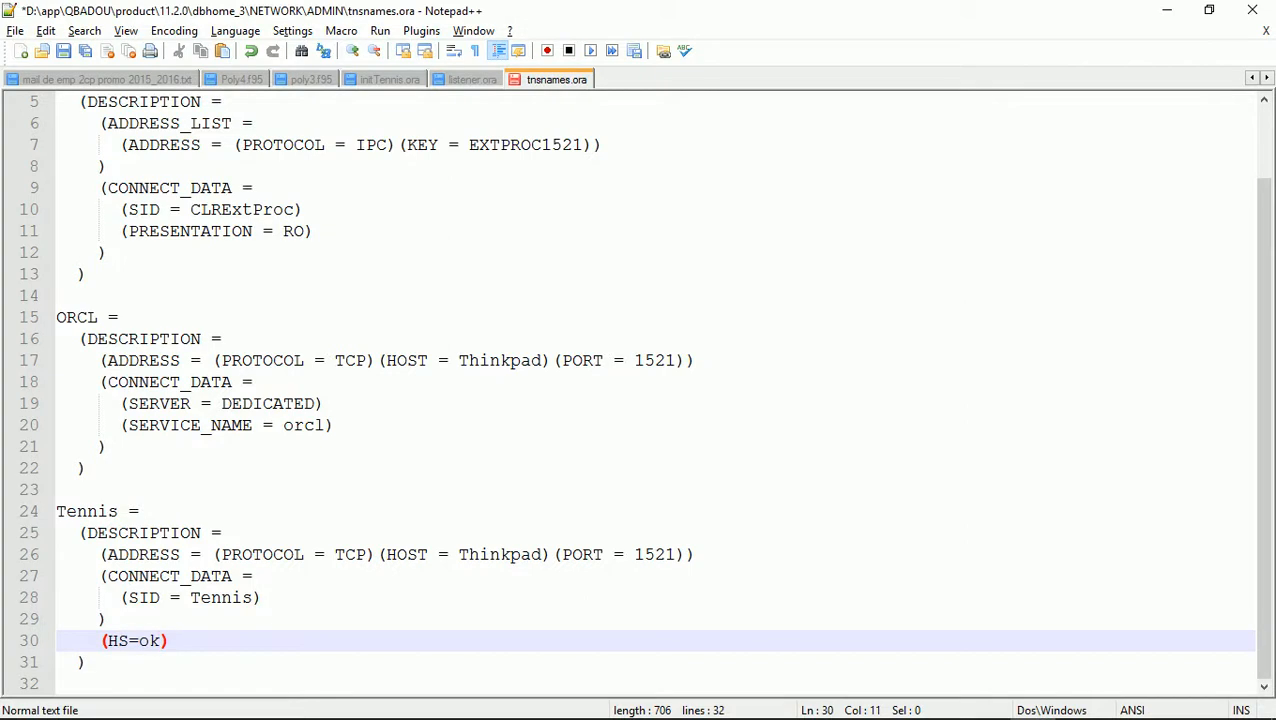
key("Down")
key("Down")
key("Up")
key("Up")
key("Up")
key("Up")
key("Up")
key("Up")
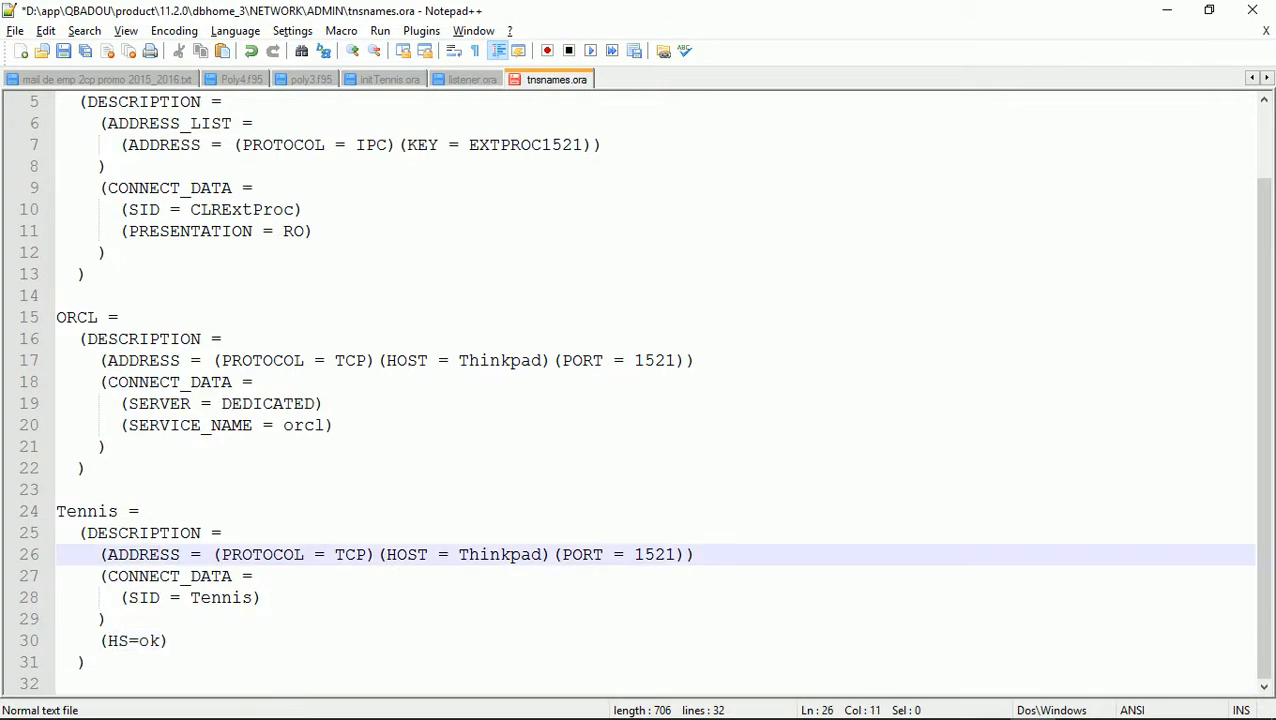
Save tnsnames.ora with the SID = Tennis entry
triple_click(87, 511)
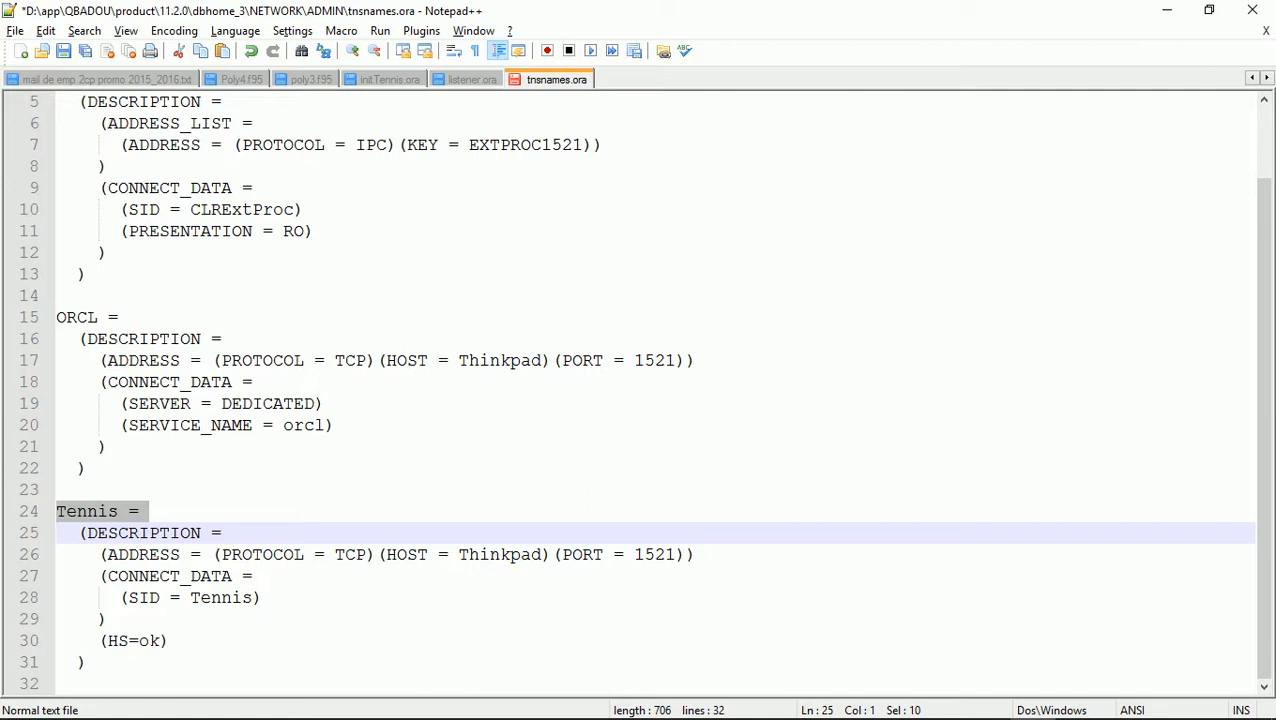
key("ctrl+s")
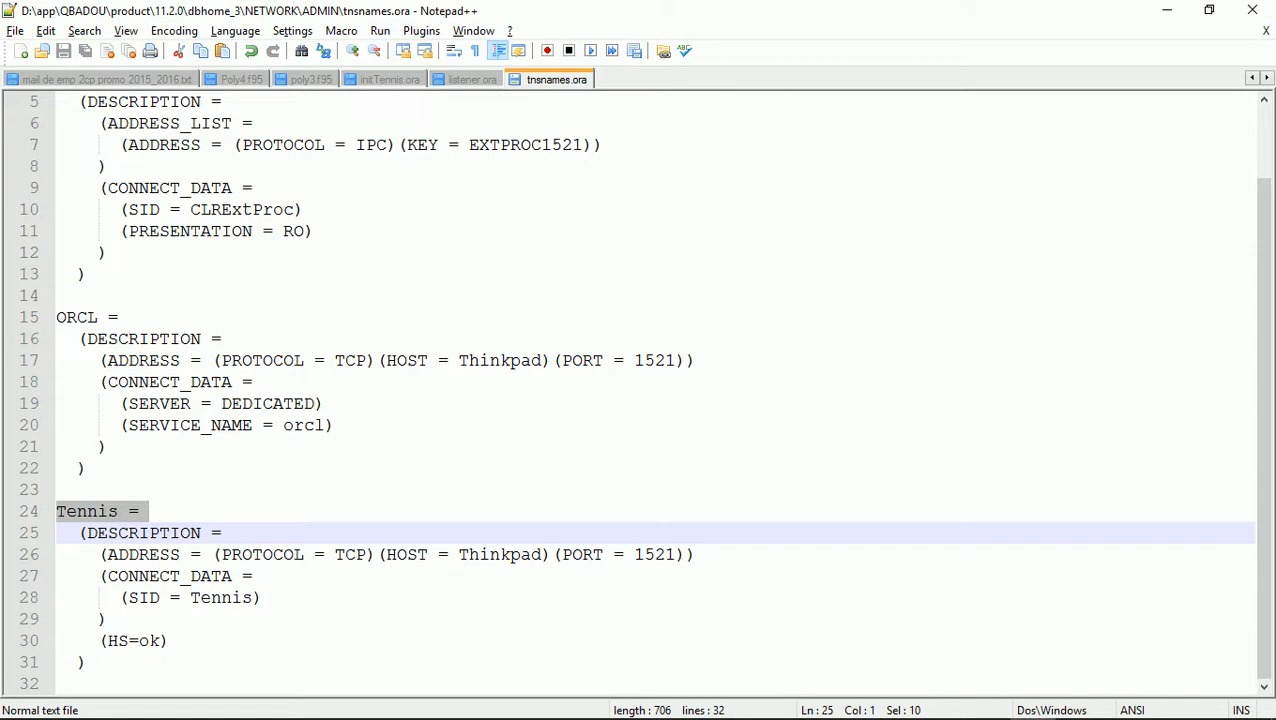
mouse_move(296, 704)
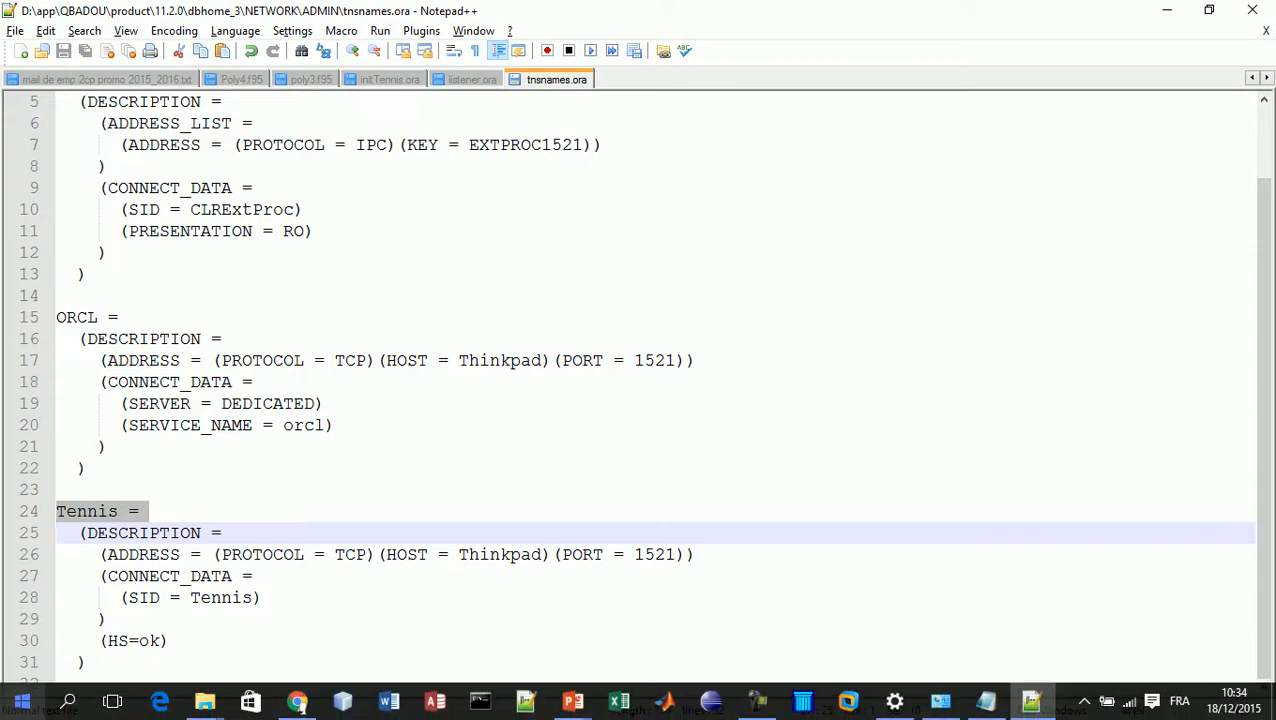
Launch an administrator Command Prompt from the Start button's context menu
right_click(22, 703)
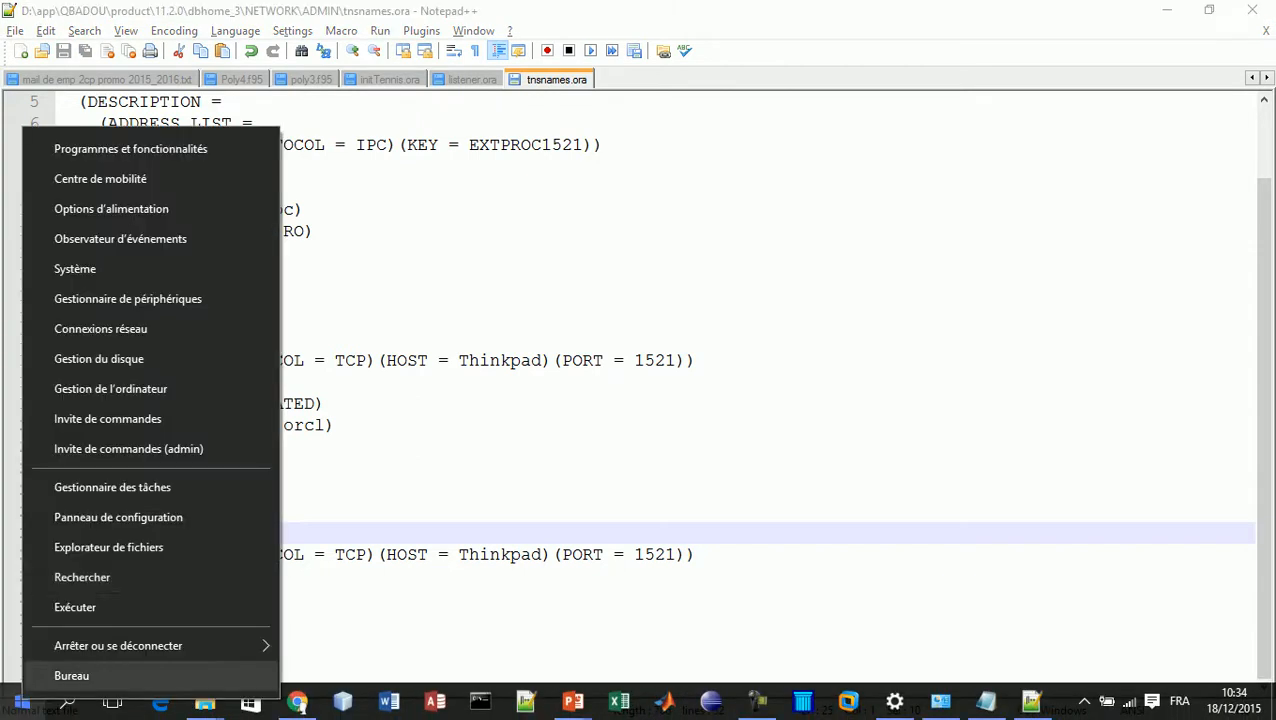
left_click(130, 448)
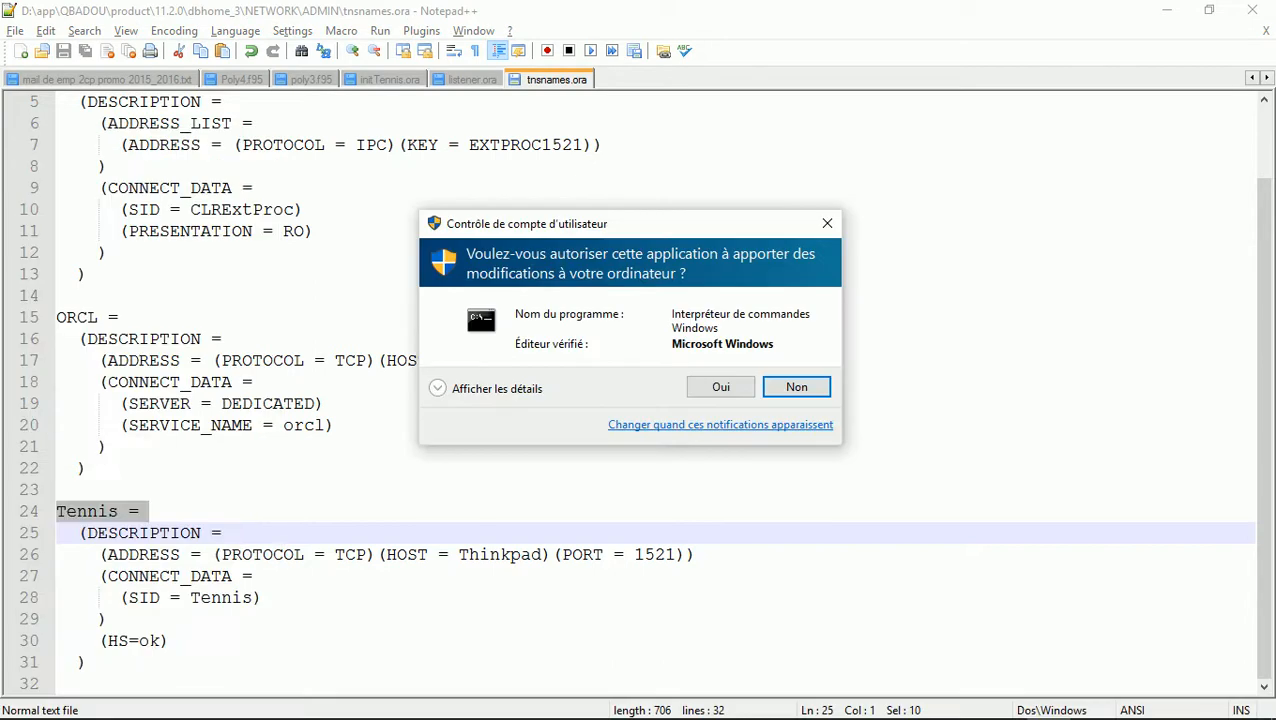
left_click(720, 385)
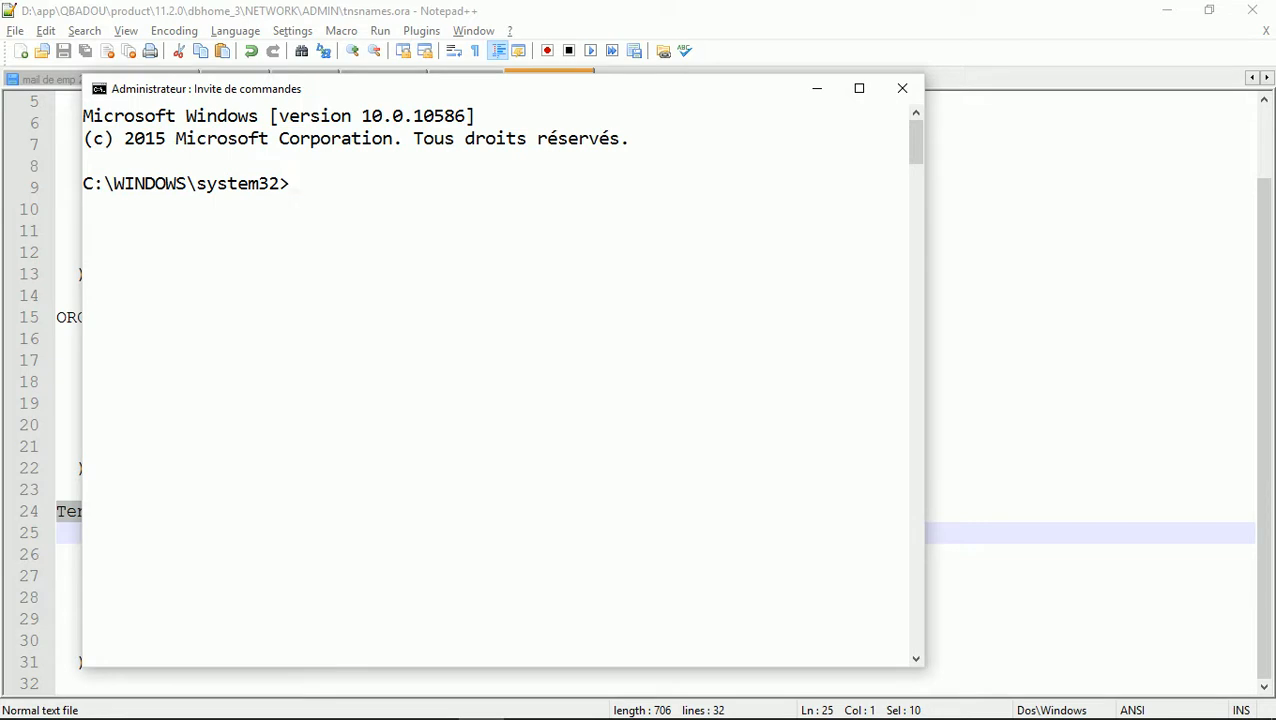
Run lsnrctl stop then lsnrctl start, widening the console to read the TNS-01155 error
type("lsnrctl stop")
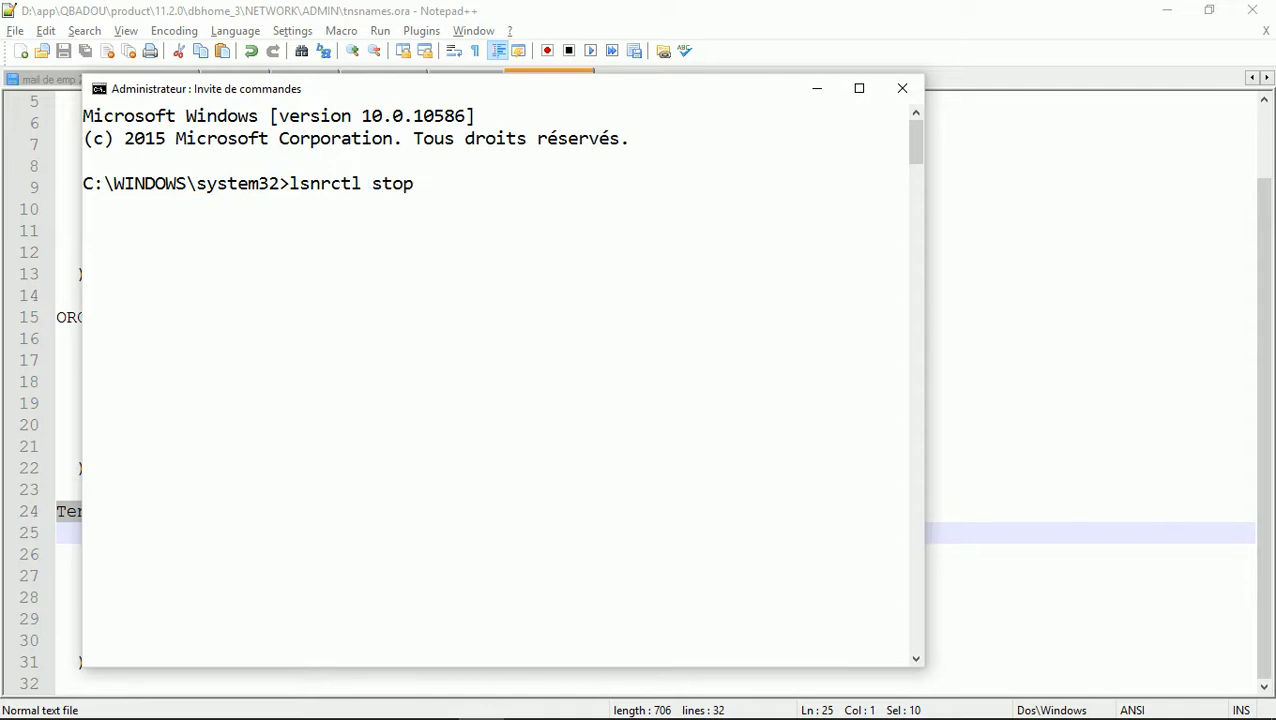
key("Return")
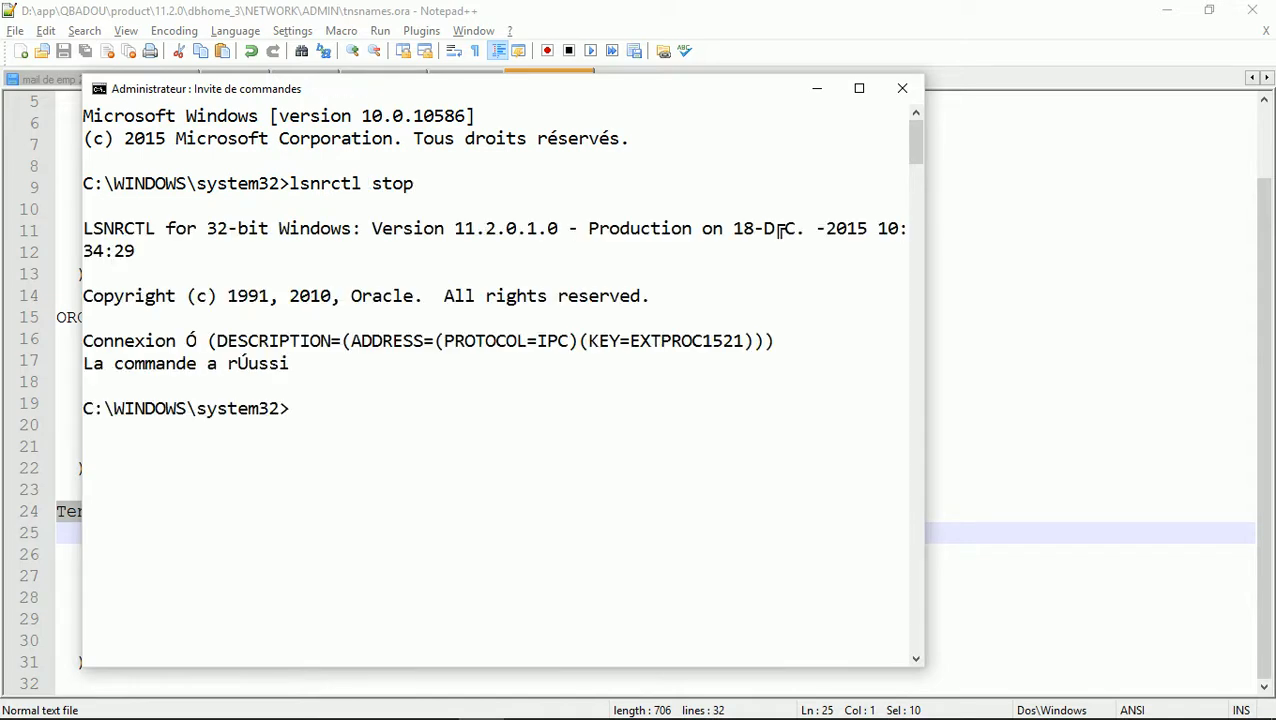
key("Up")
key("BackSpace")
key("BackSpace")
type("art")
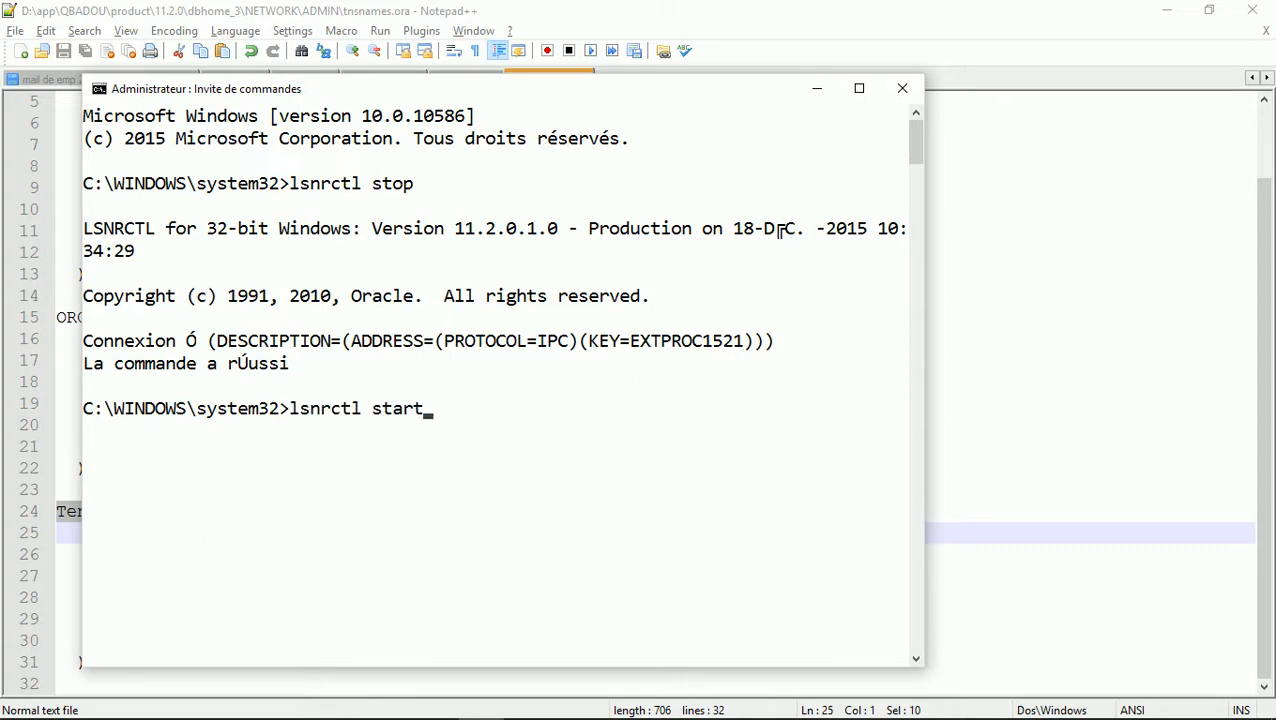
key("Return")
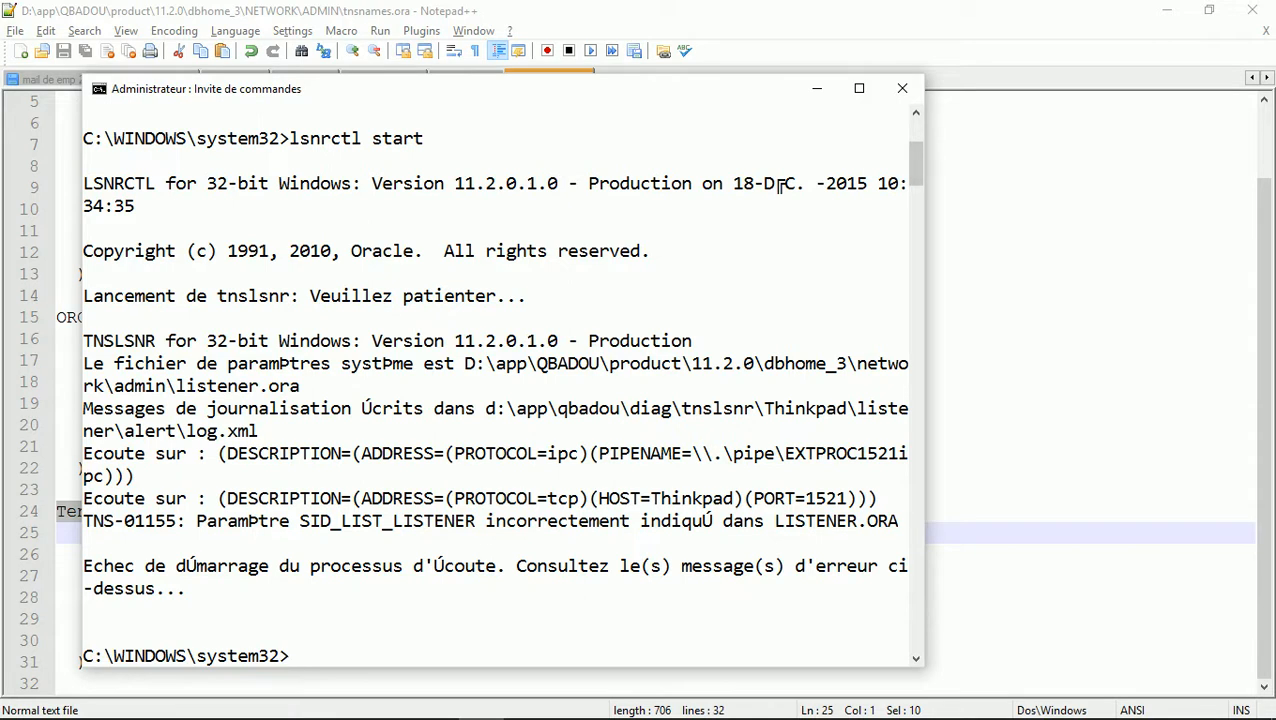
left_click_drag(922, 392, 1052, 390)
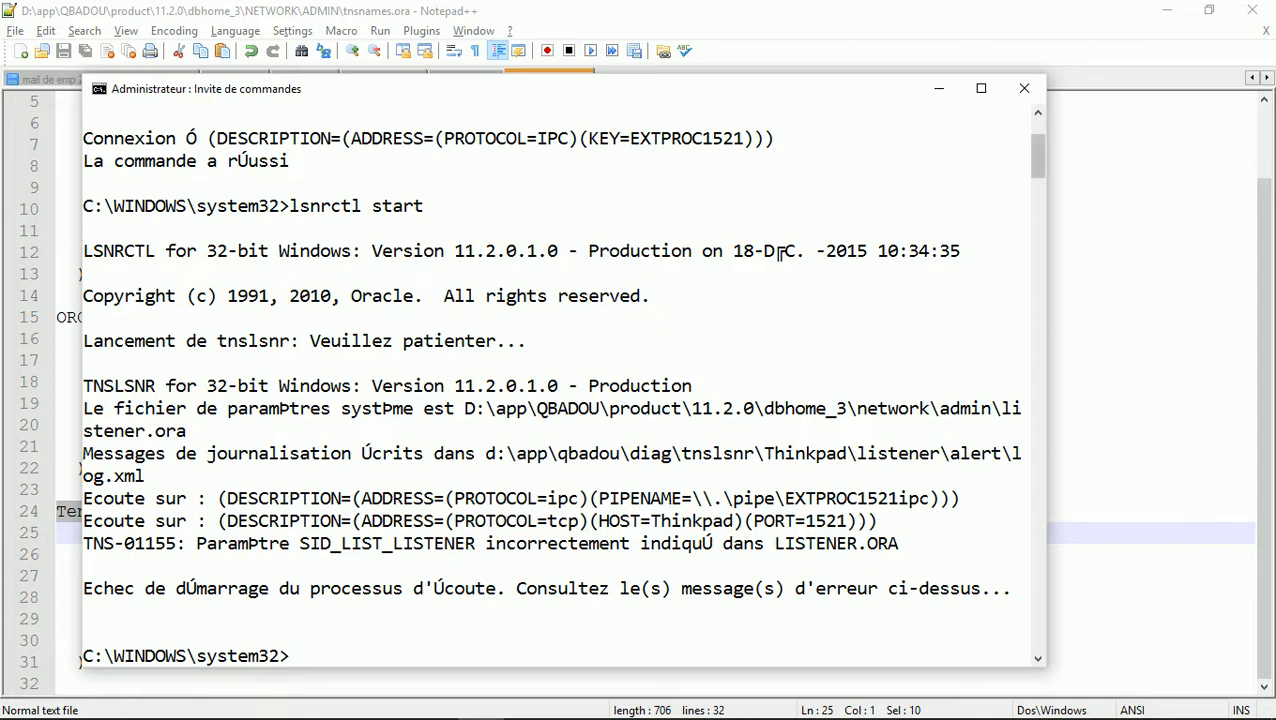
left_click_drag(1046, 387, 1194, 384)
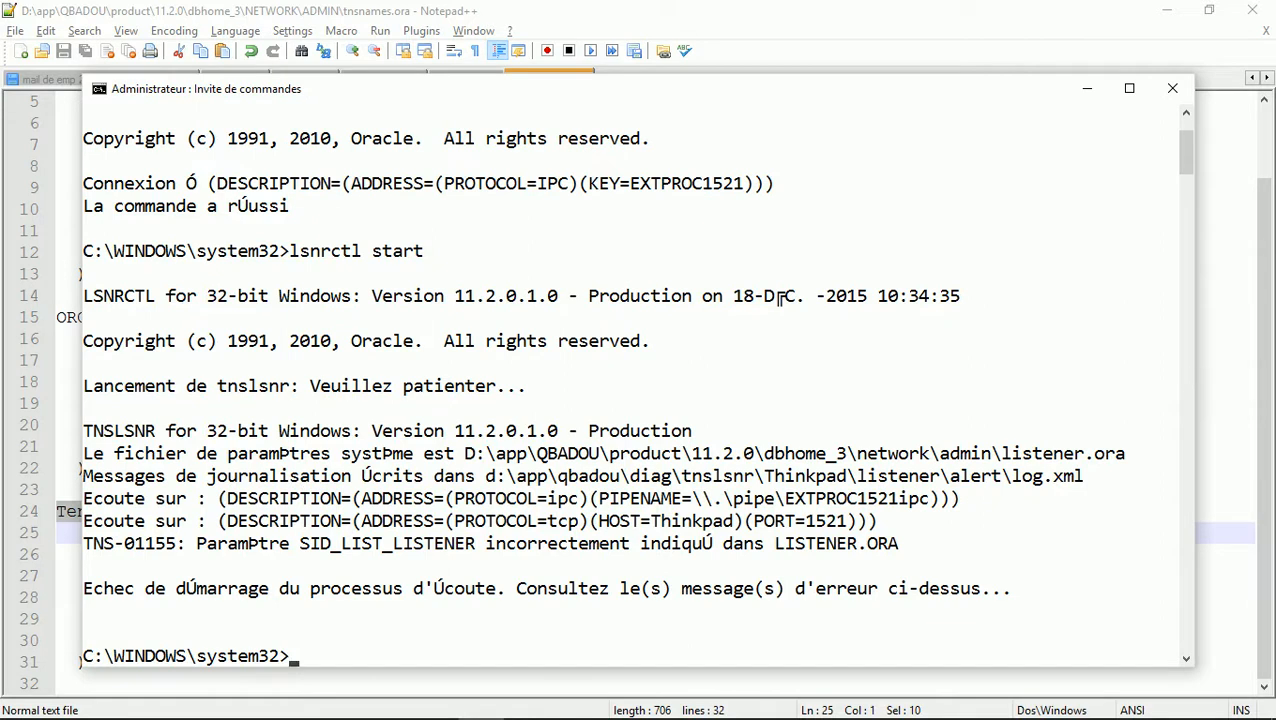
key("alt+Tab")
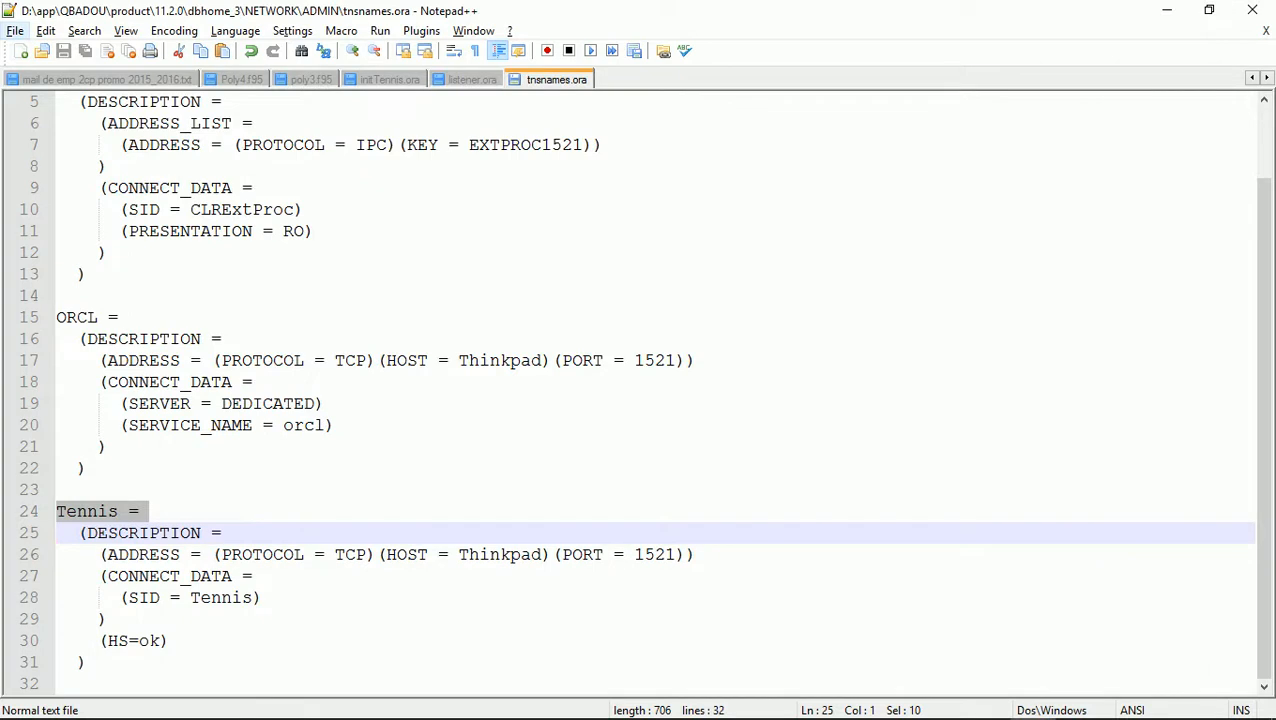
Open initTennis.ora from dbhome_3's hs\admin folder and select its Tennis connect info value
left_click(15, 30)
left_click(50, 73)
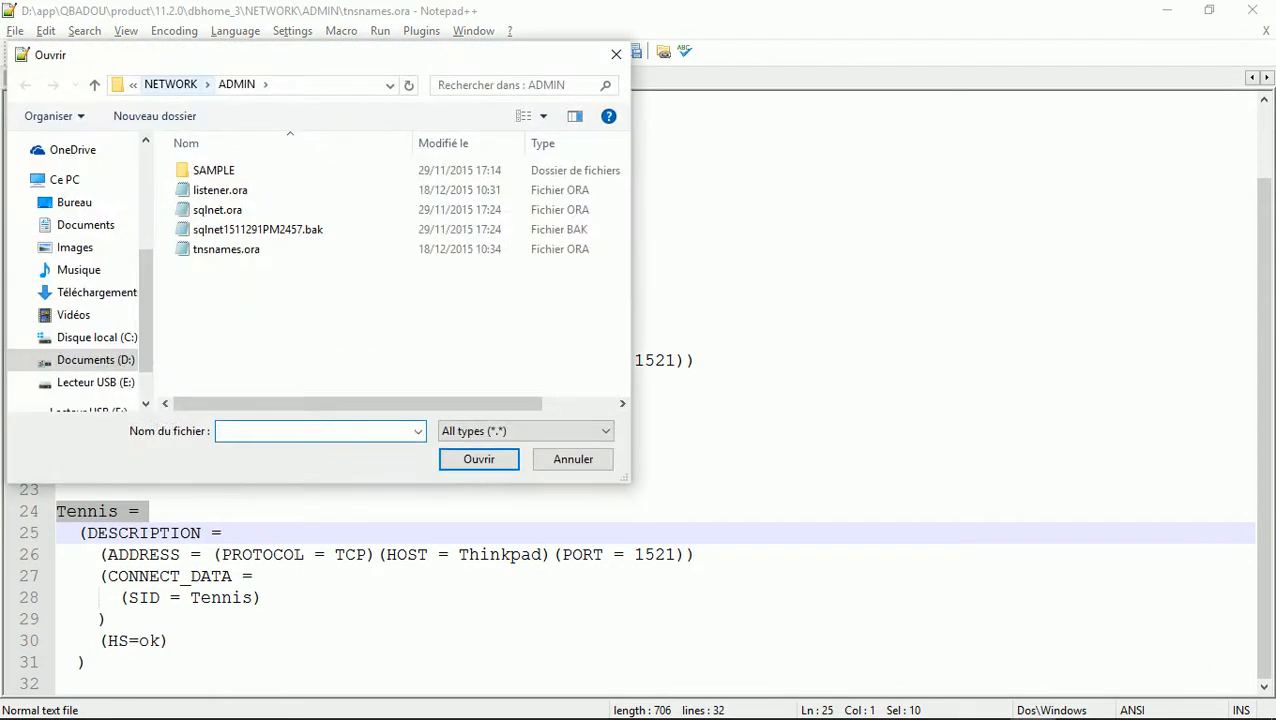
key("alt+Up")
key("alt+Up")
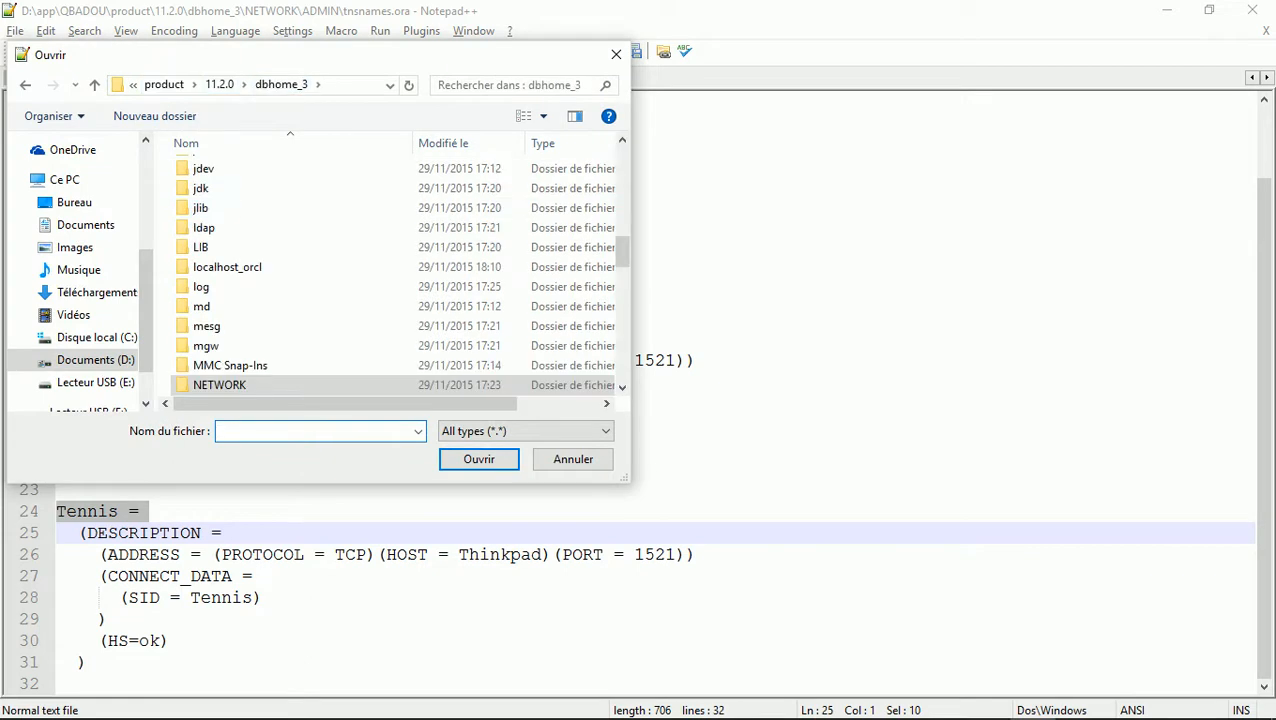
left_click(262, 208)
scroll(262, 208, "up", 3)
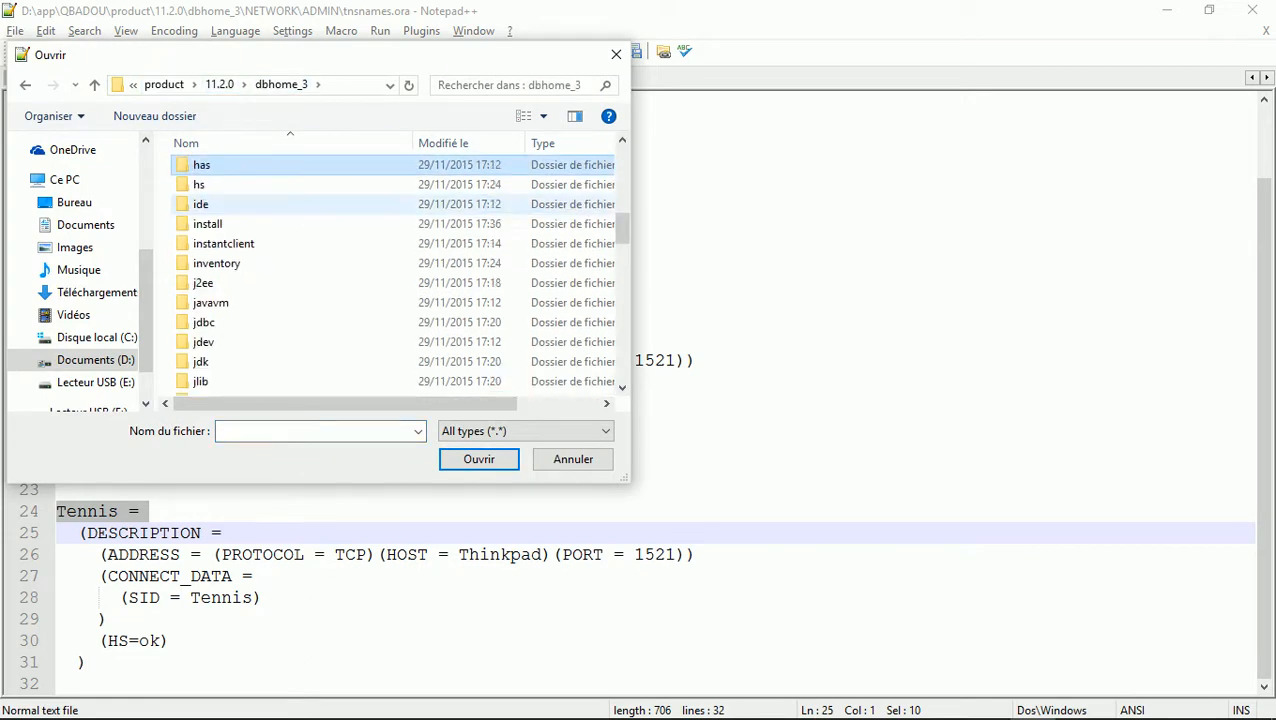
key("h")
key("Return")
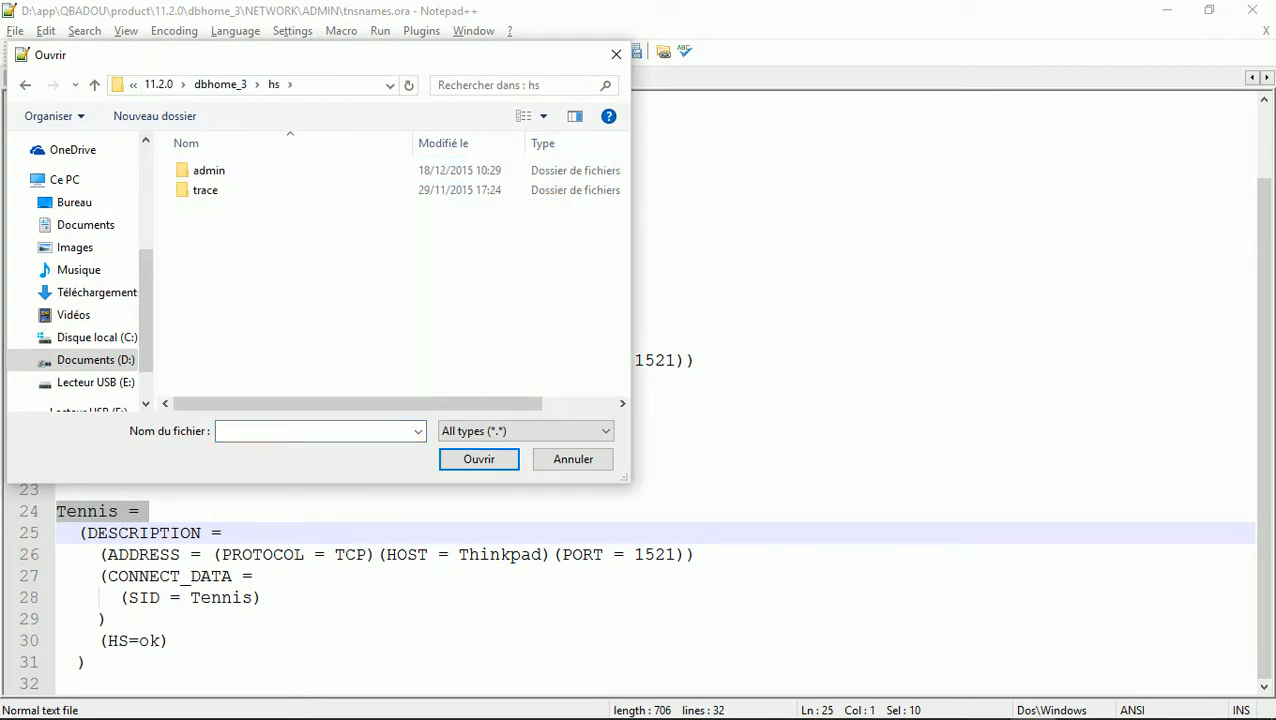
key("a")
key("Return")
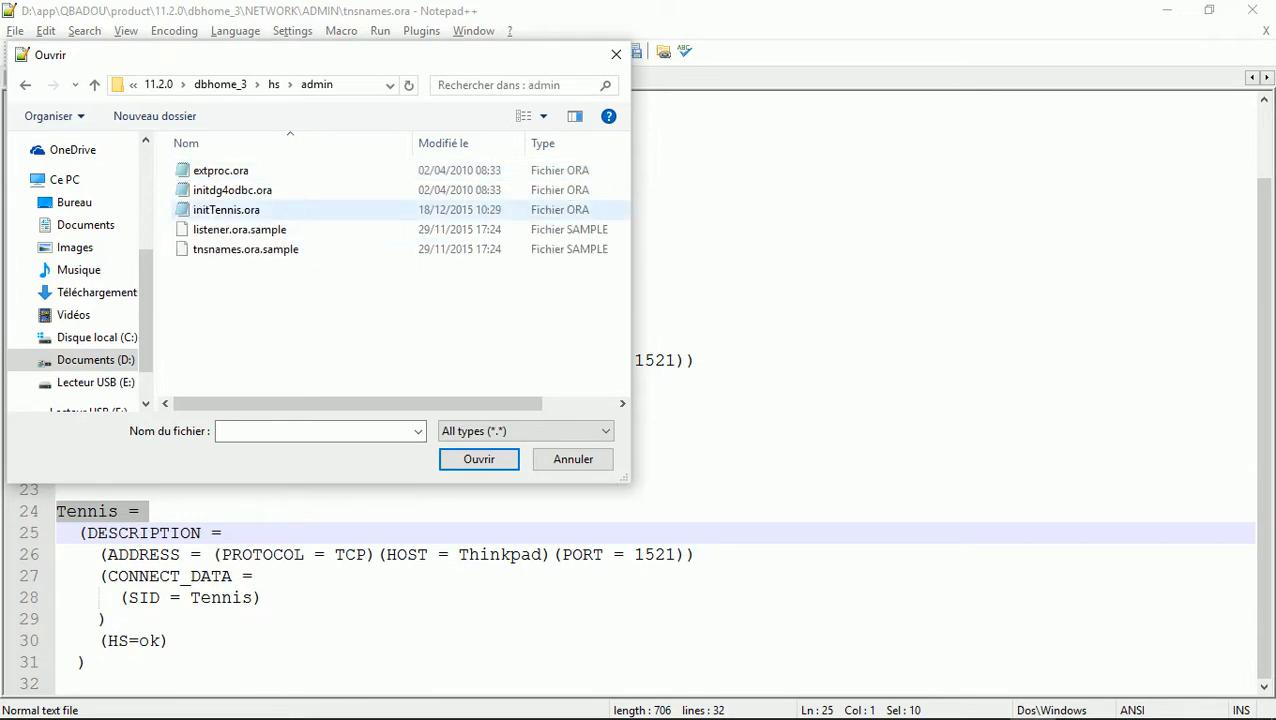
double_click(226, 210)
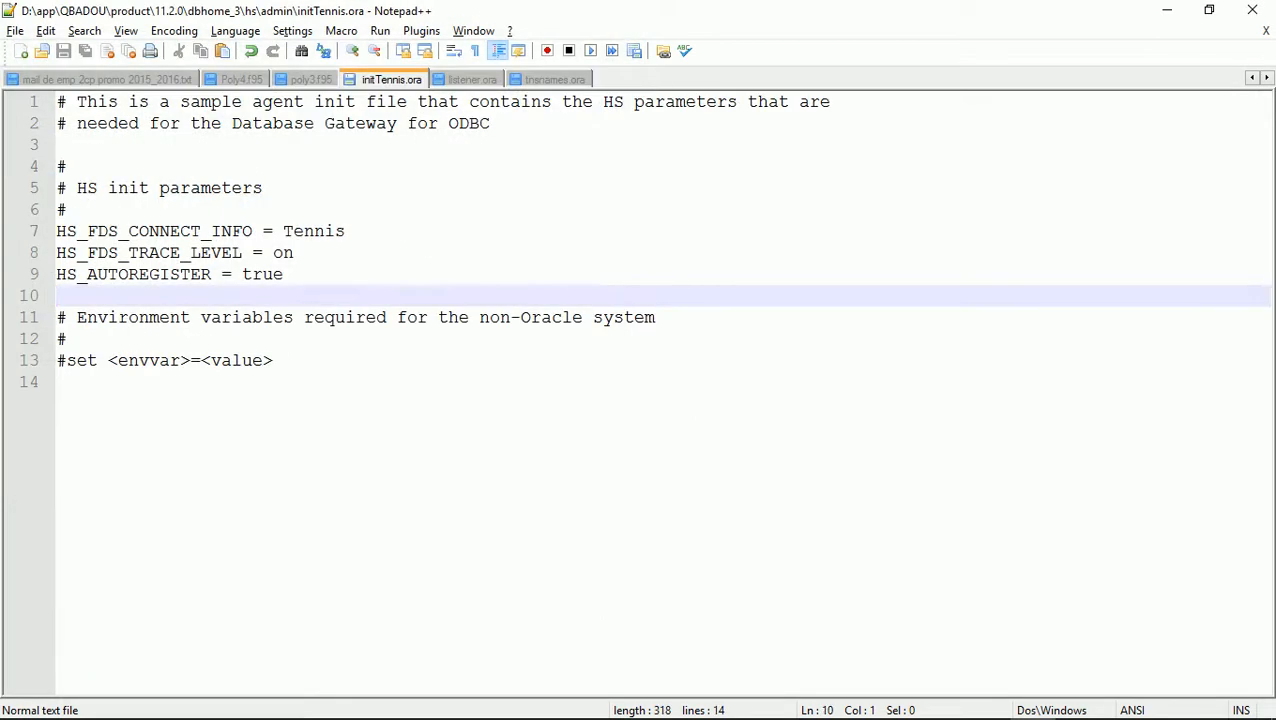
double_click(314, 231)
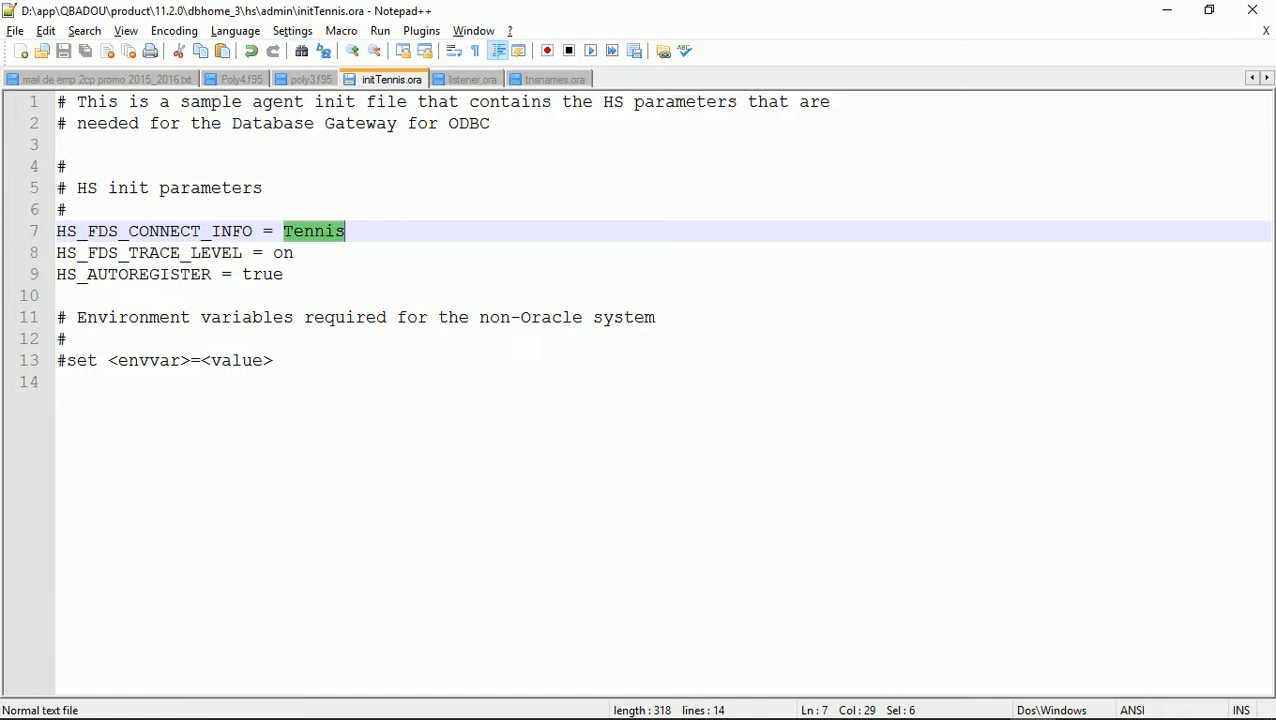
key("alt+Tab")
key("alt+Tab")
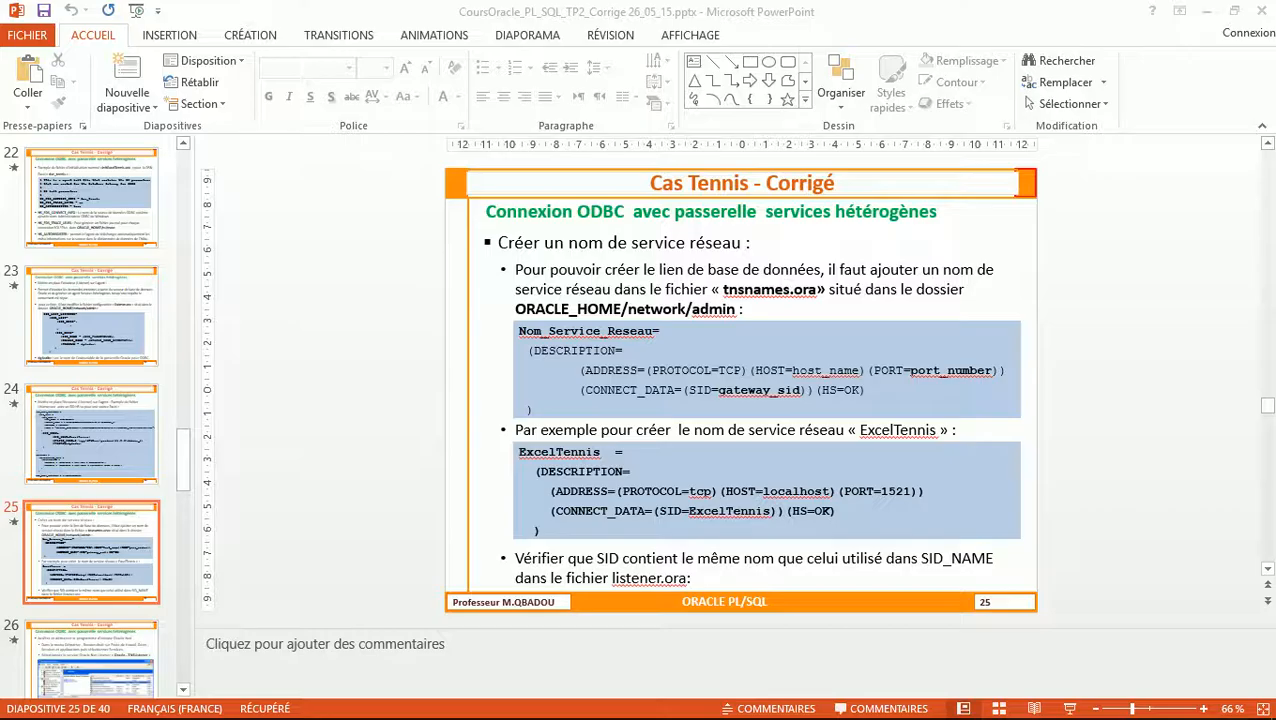
key("Page_Up")
key("Page_Up")
key("Page_Up")
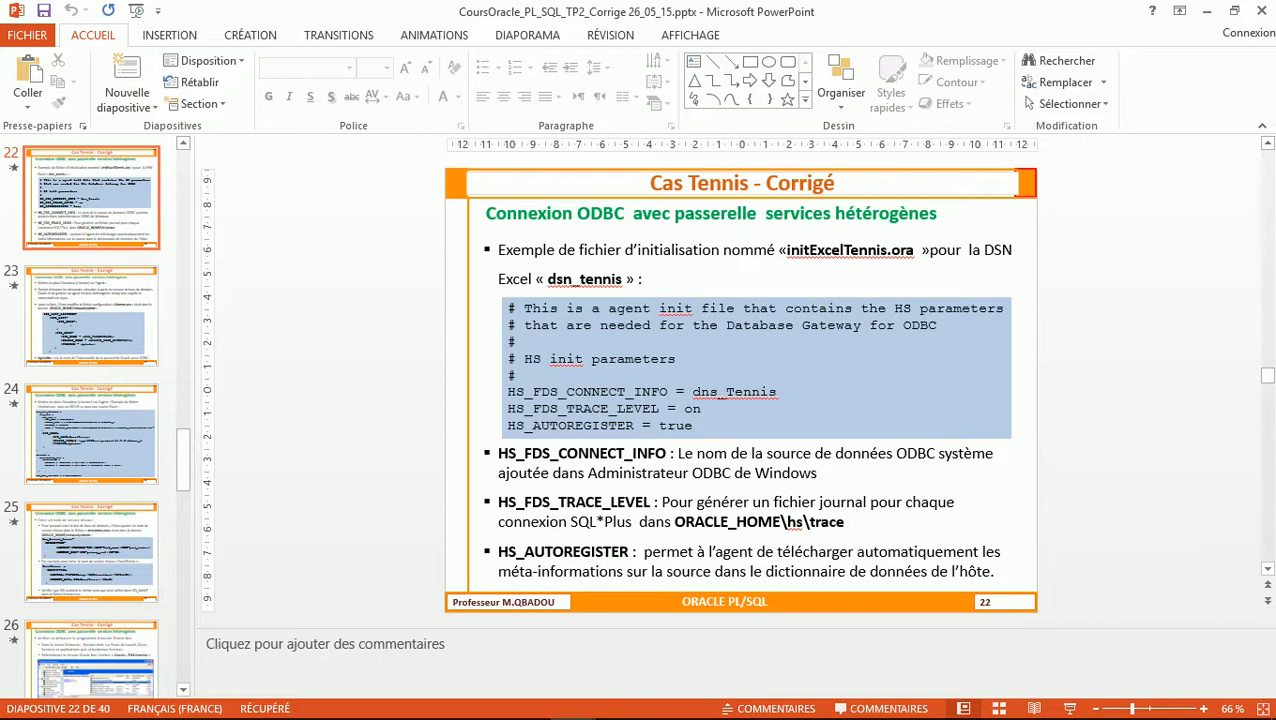
key("alt+Tab")
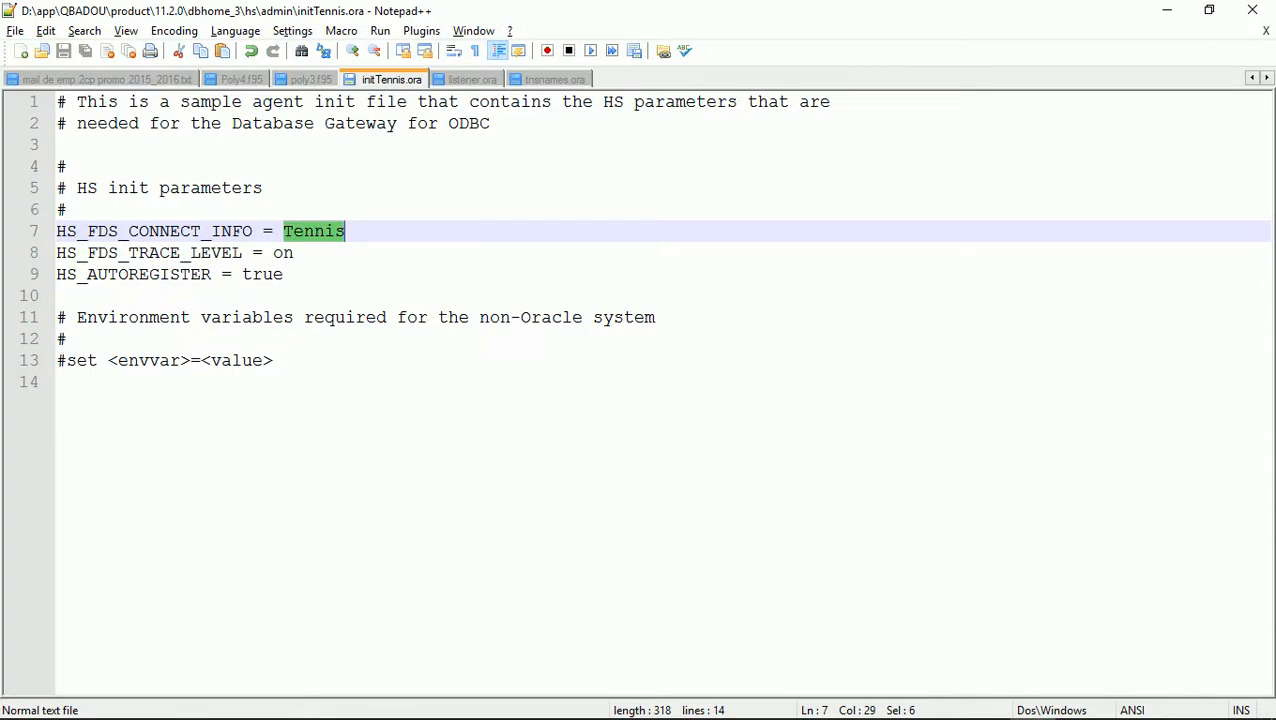
double_click(283, 253)
double_click(263, 275)
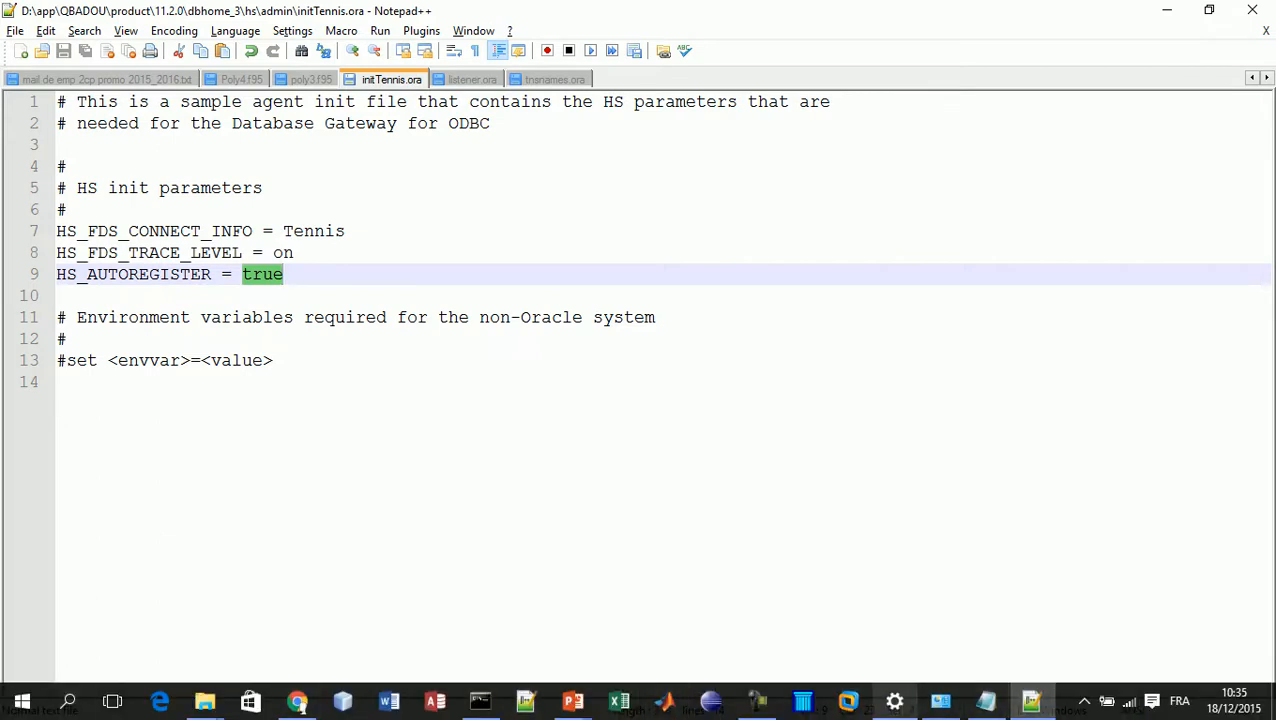
left_click(894, 701)
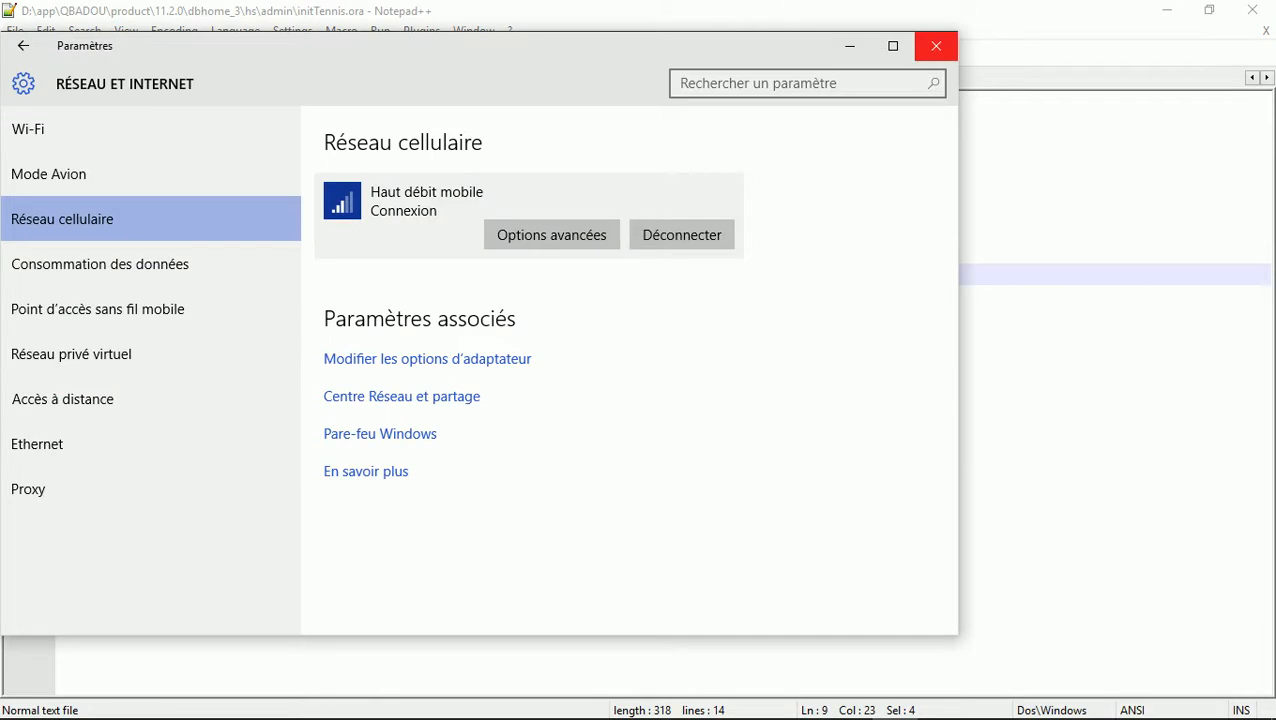
left_click(936, 46)
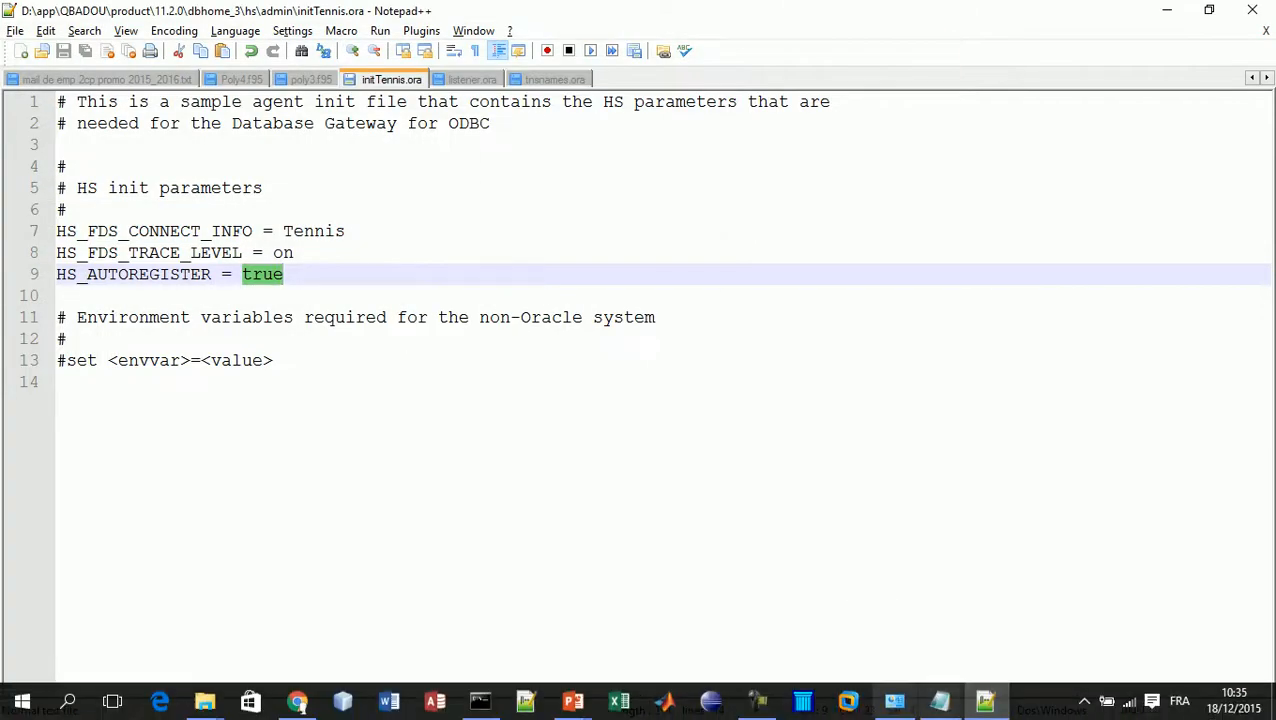
left_click(894, 701)
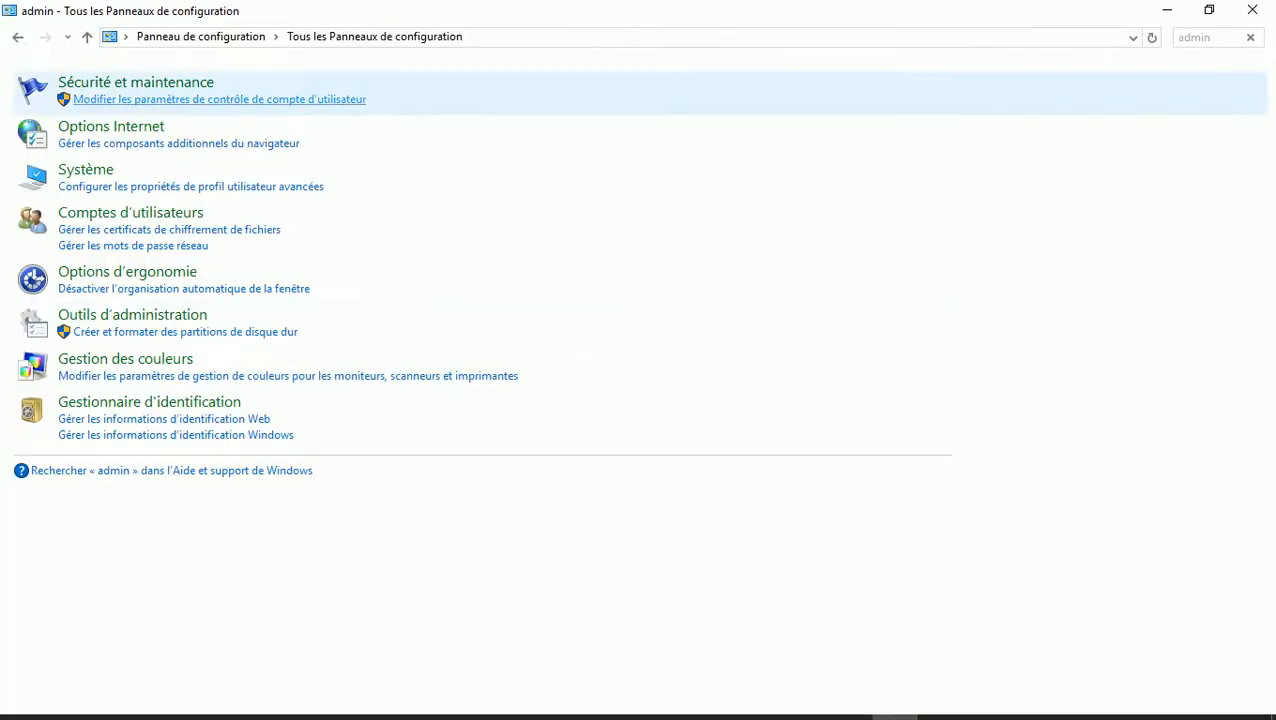
left_click(120, 315)
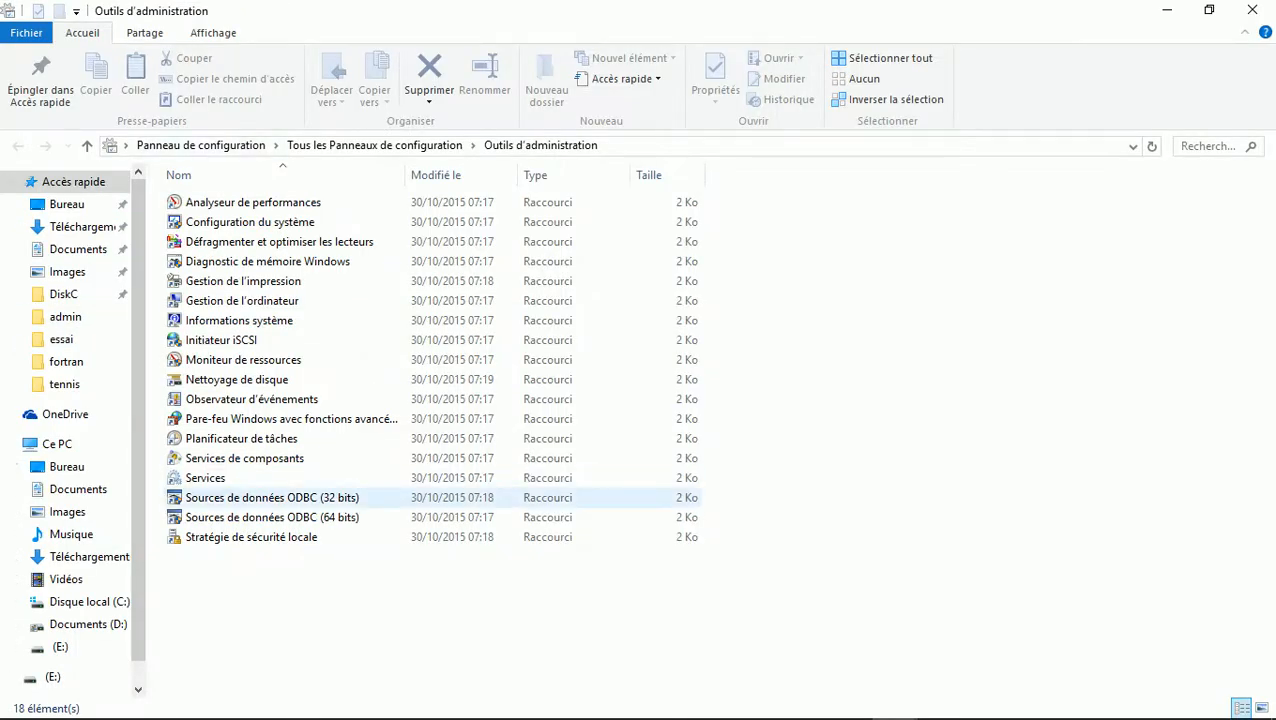
double_click(280, 497)
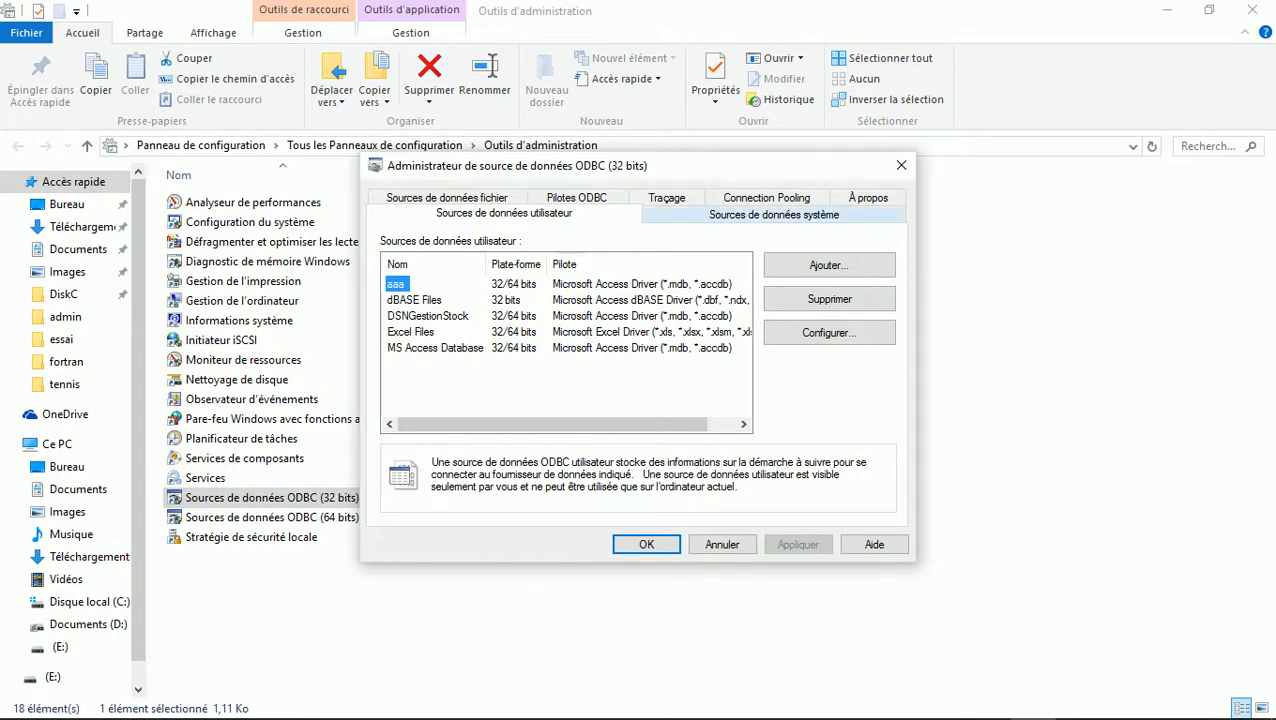
left_click(774, 214)
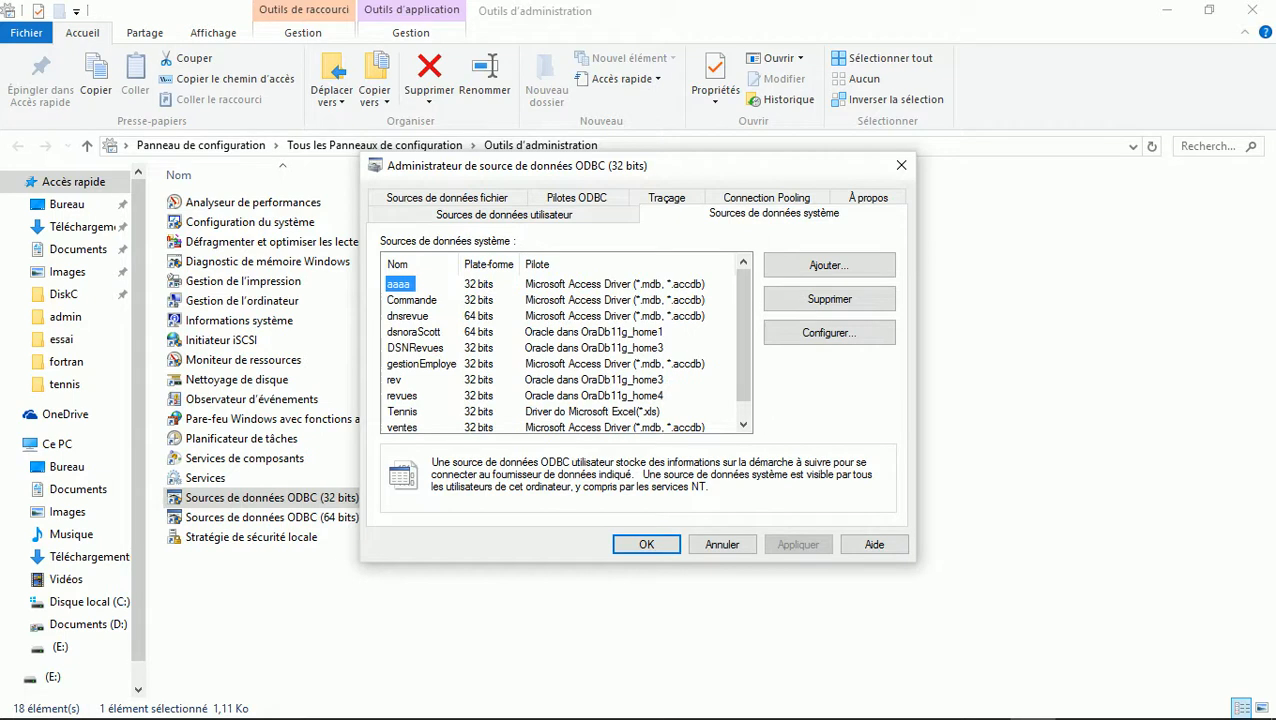
left_click(403, 412)
left_click(829, 332)
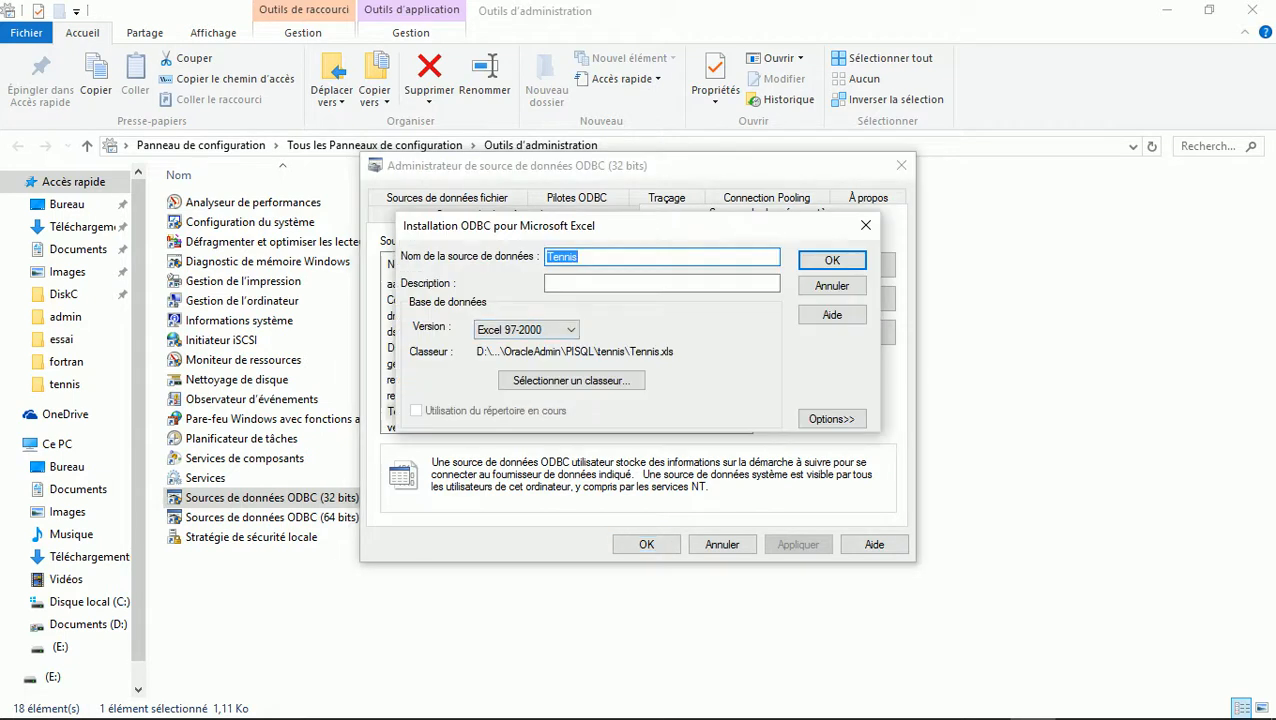
left_click(866, 225)
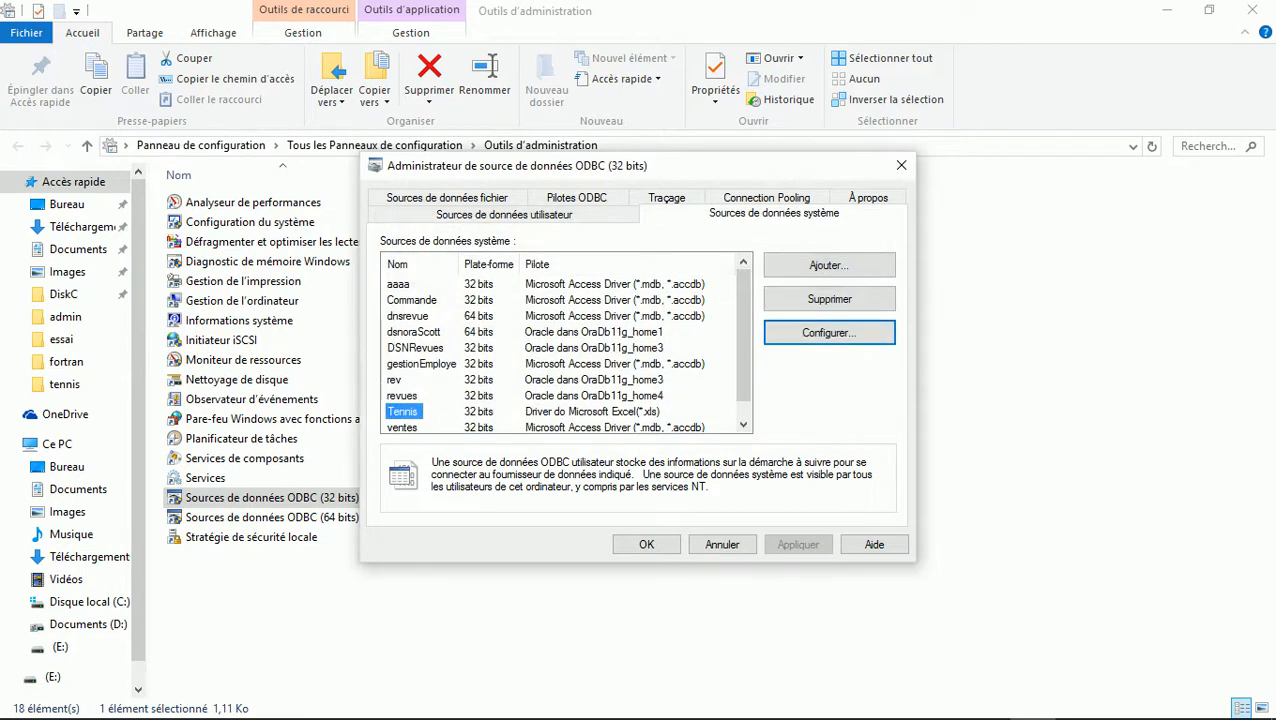
key("alt+Tab")
key("alt+Tab")
key("alt+Tab")
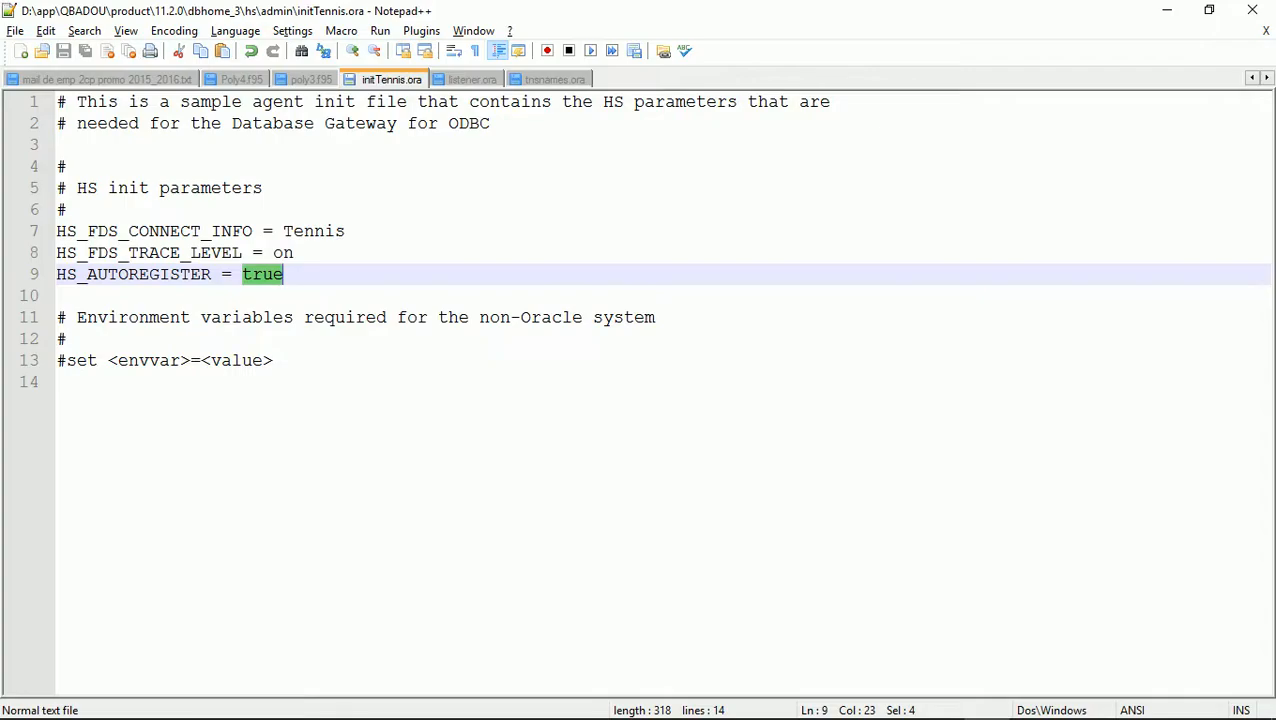
Switch to listener.ora and select the Tennis entry block on lines 12–16
left_click(473, 79)
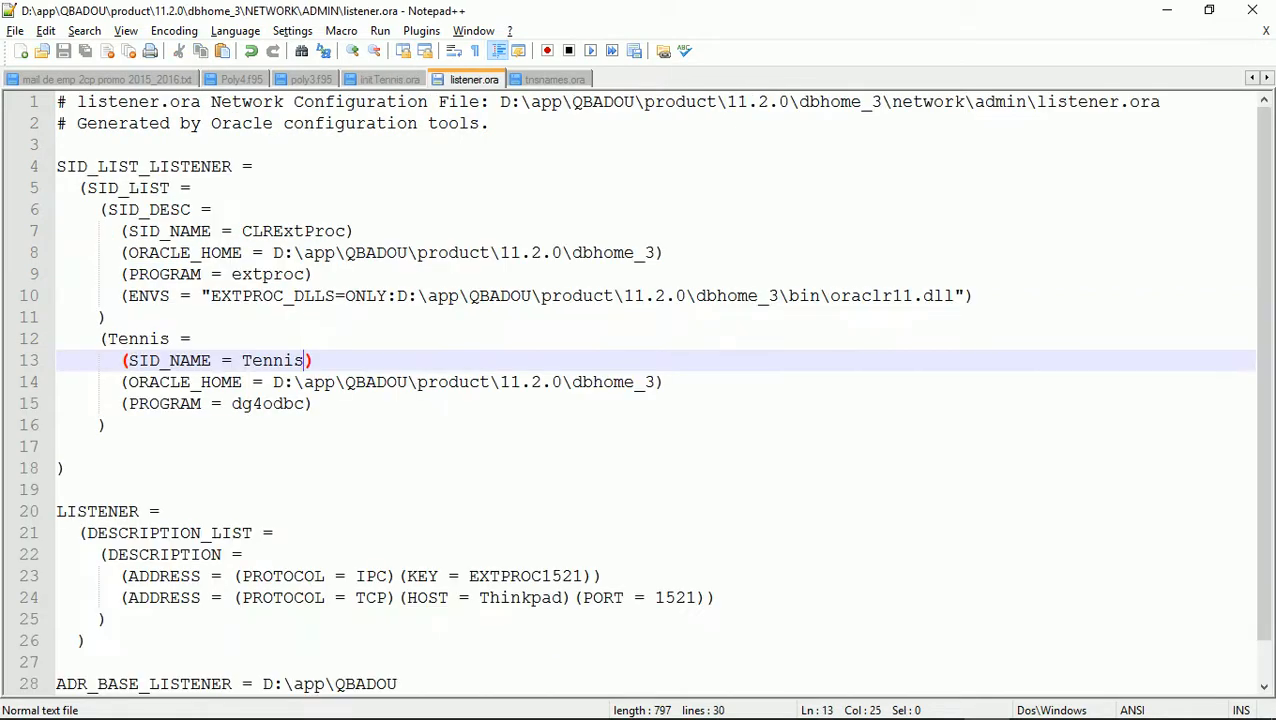
left_click_drag(101, 339, 107, 425)
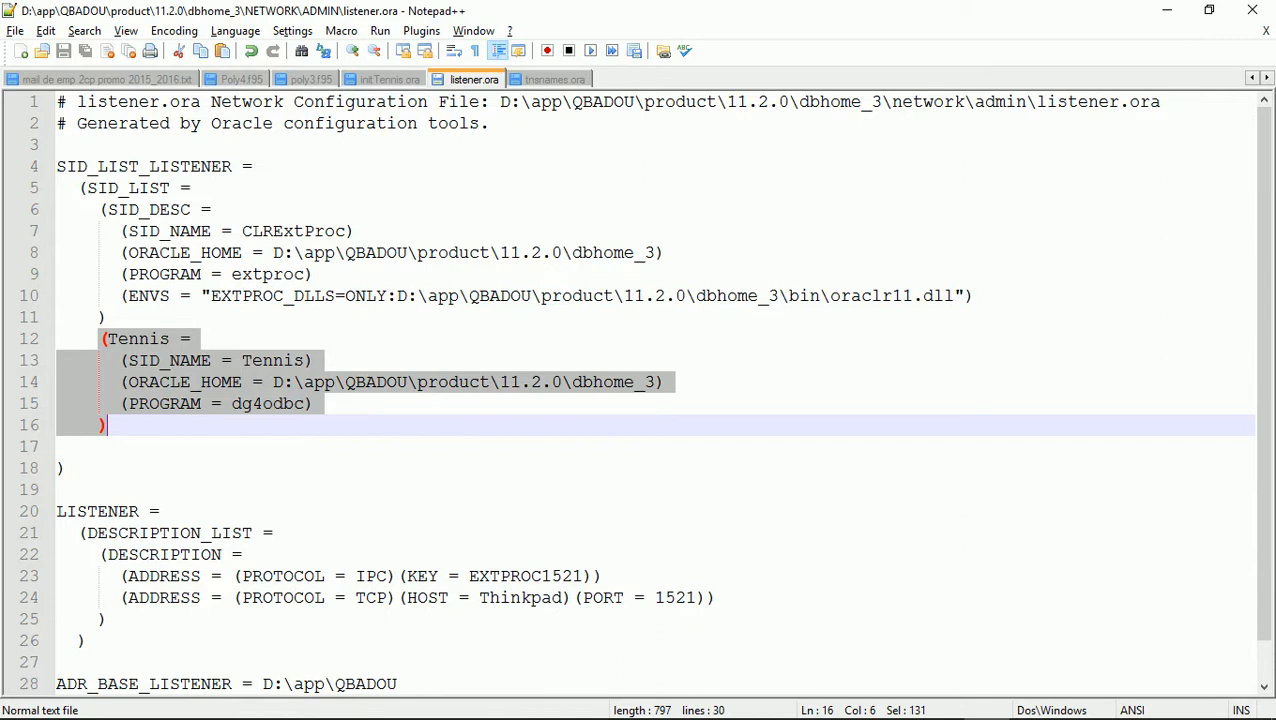
key("alt+Tab")
key("alt+Tab")
key("alt+Tab")
key("alt+Tab")
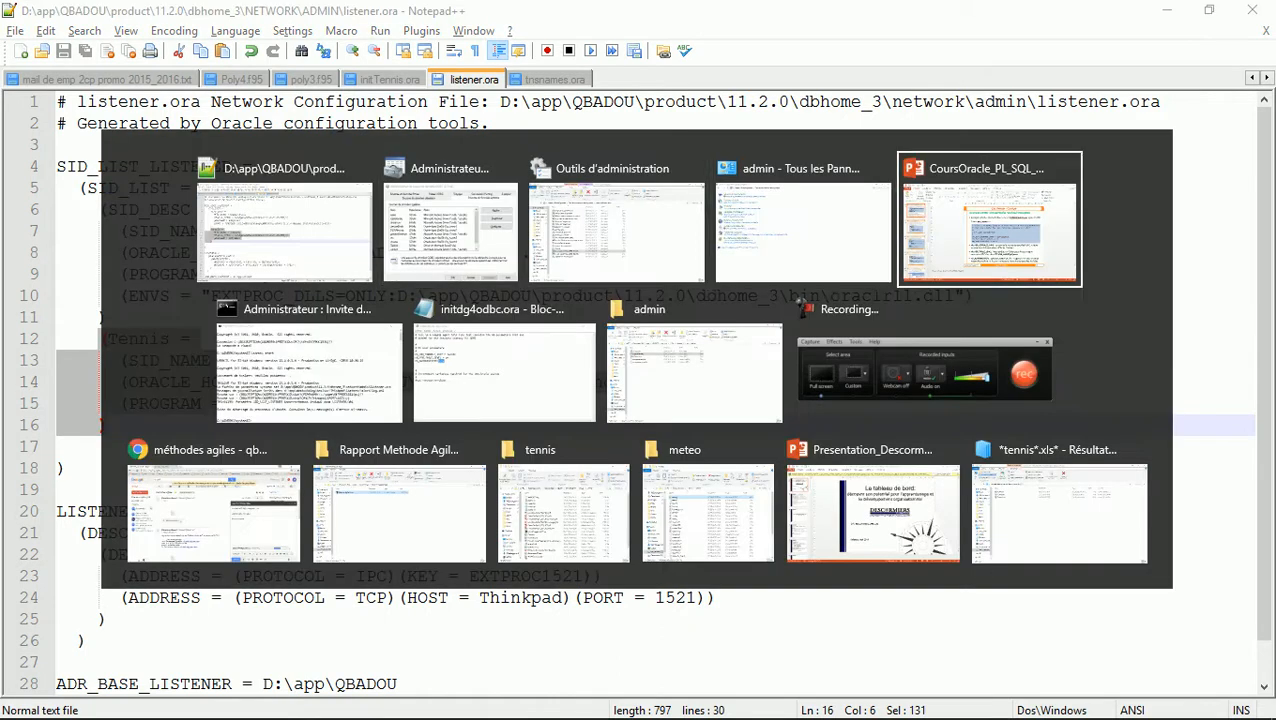
key("Page_Down")
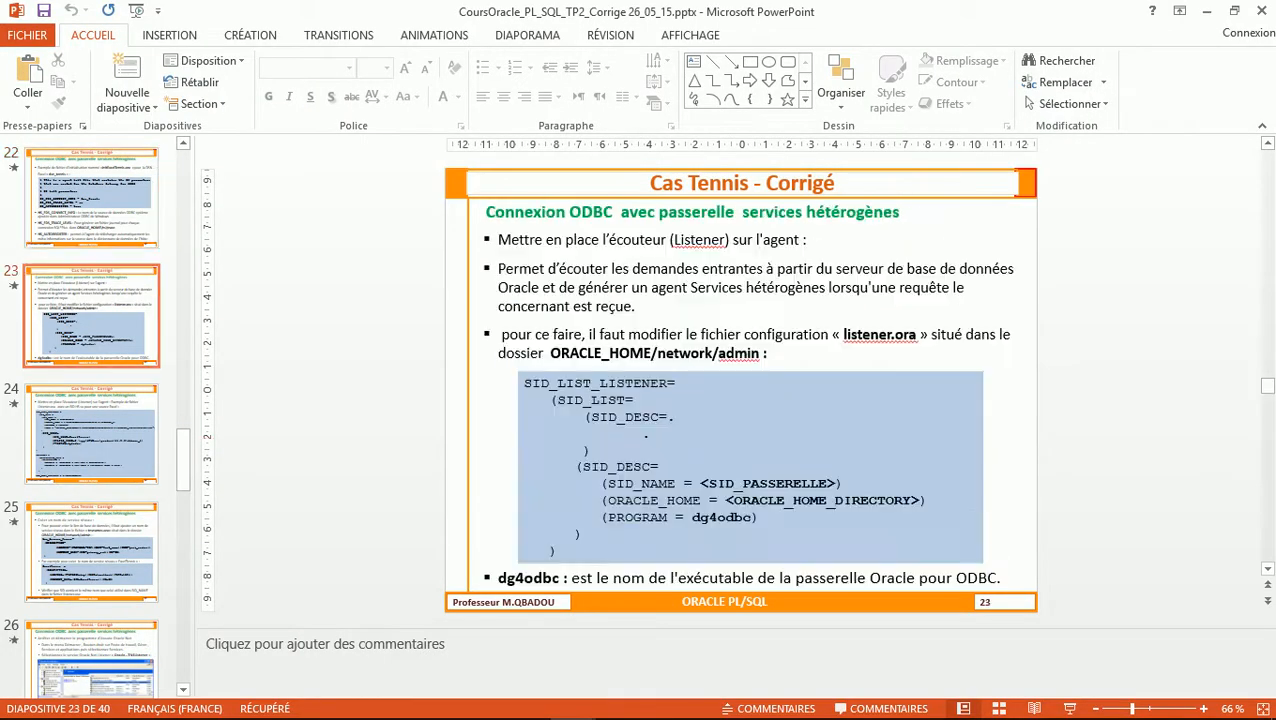
key("Page_Down")
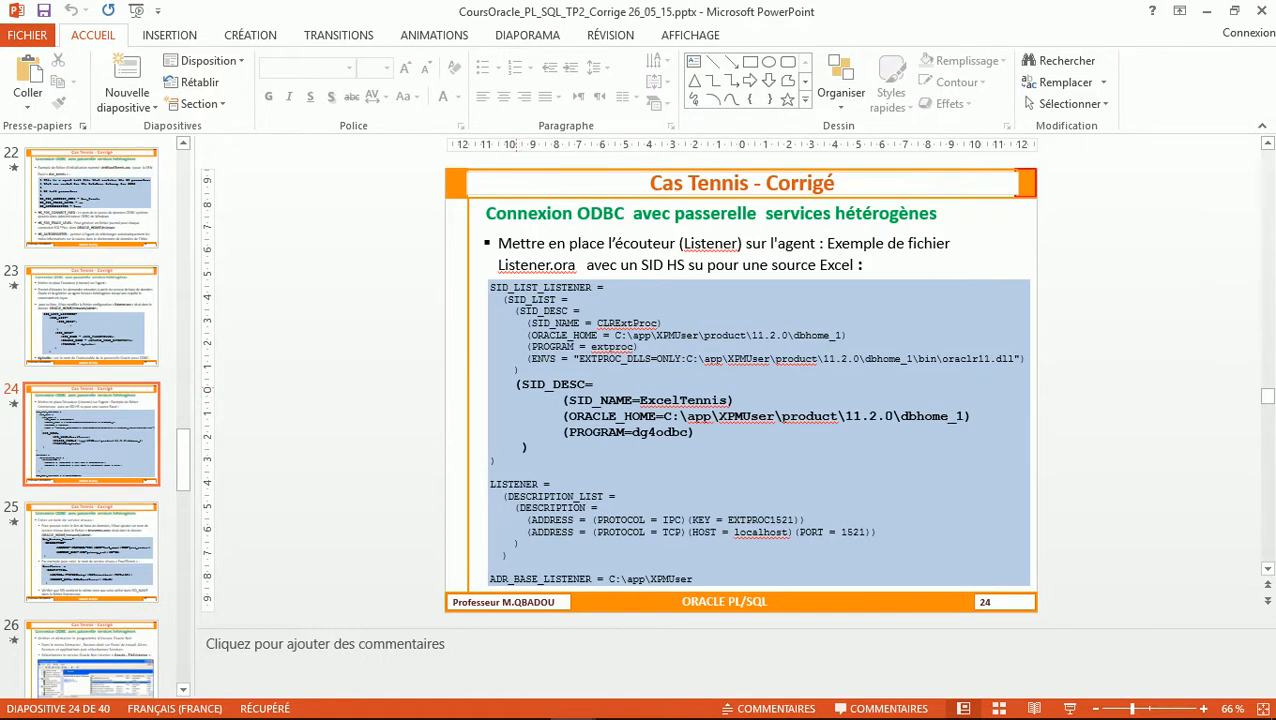
key("alt+Tab")
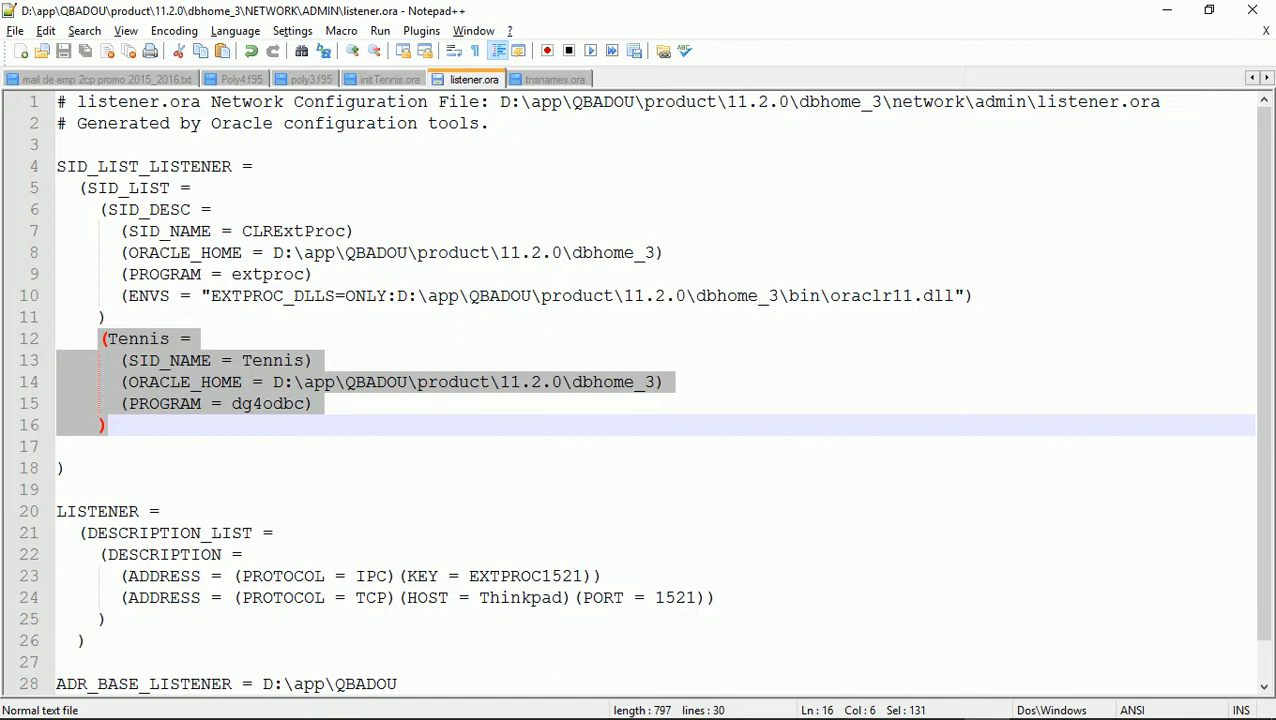
Insert a copied '(SID_DESC =' opener above the Tennis entry and a closing ')' after it
left_click_drag(99, 210, 212, 210)
key("ctrl+c")
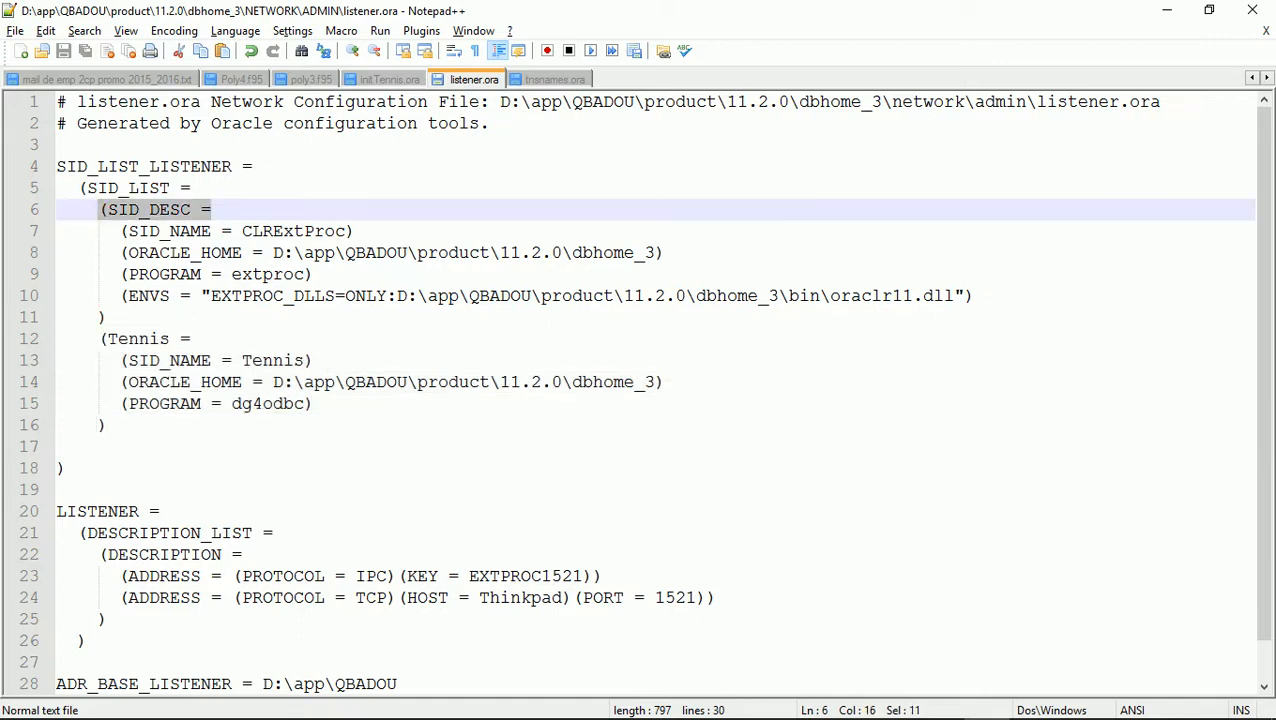
left_click(99, 339)
key("ctrl+v")
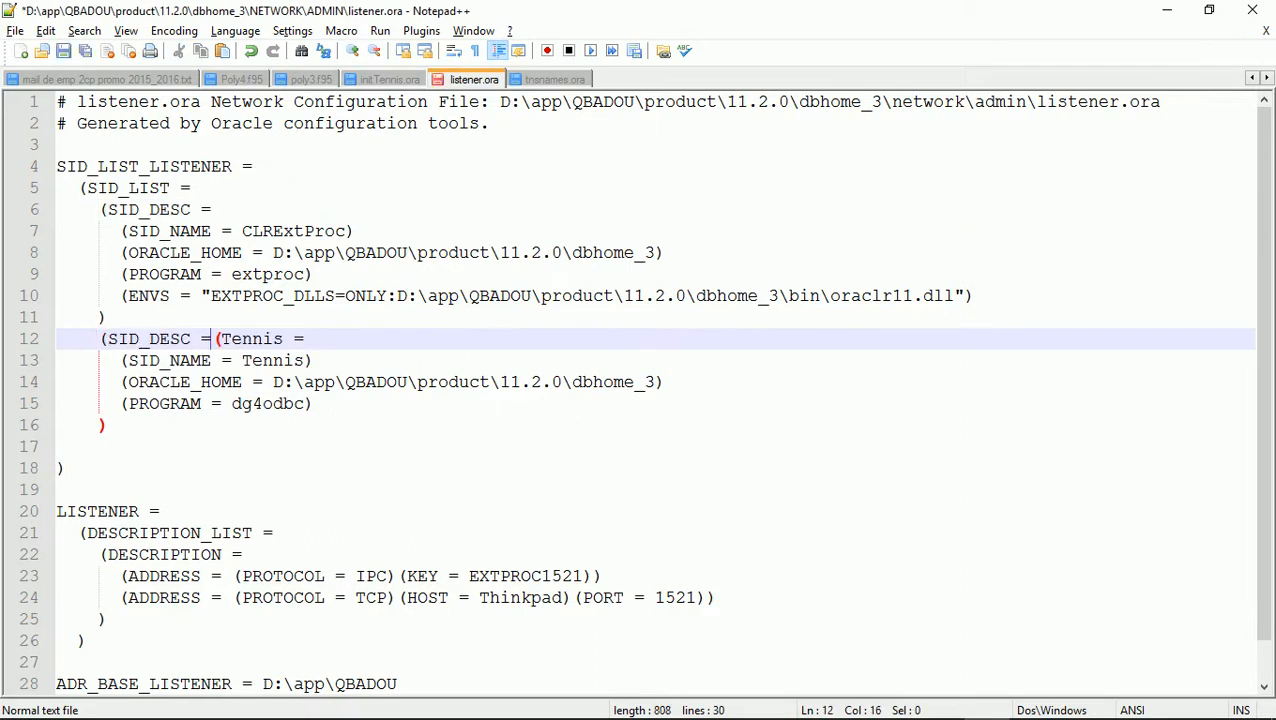
key("Return")
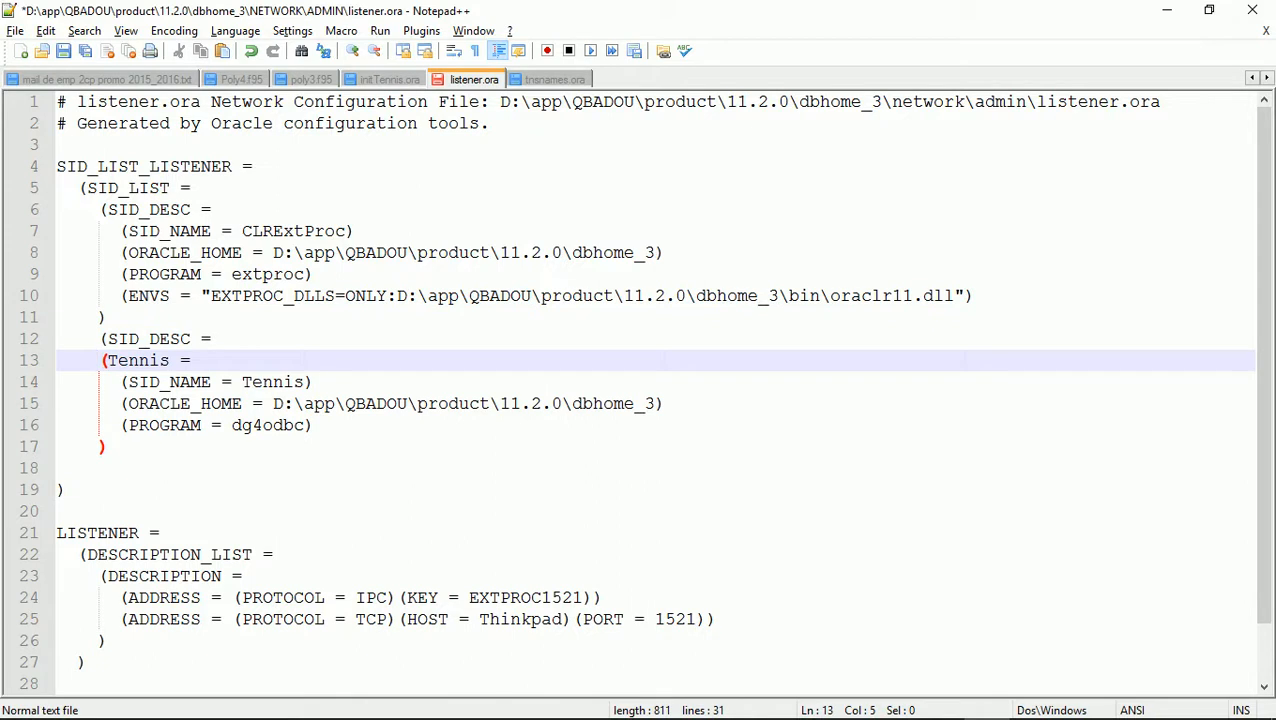
left_click(108, 447)
key("Return")
type(")")
key("Left")
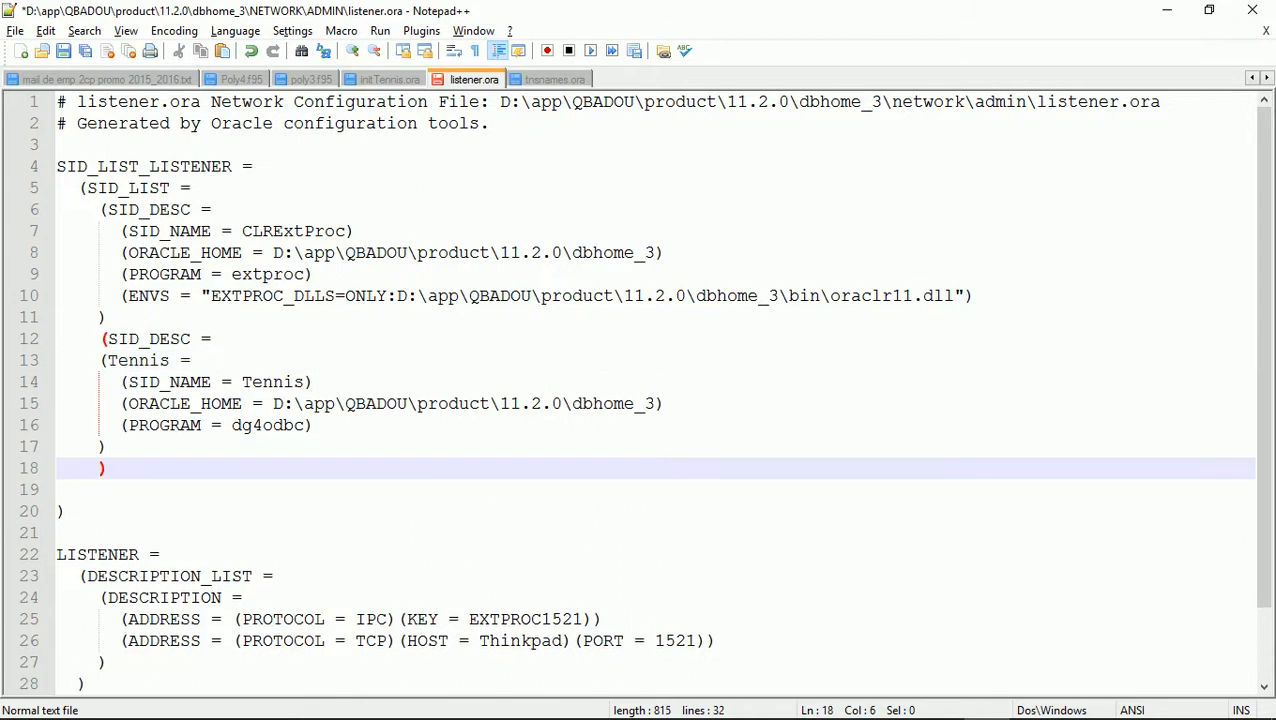
Indent the Tennis and SID_NAME lines one level deeper inside SID_DESC
key("Up")
key("Up")
key("Up")
key("Up")
key("Up")
key("Tab")
key("Down")
key("Left")
key("Left")
key("Tab")
key("Down")
key("Up")
key("Right")
key("Right")
key("Tab")
key("Down")
key("Left")
key("Left")
key("Left")
Indent the ORACLE_HOME, PROGRAM and Tennis closing-parenthesis lines one level deeper
key("Left")
key("Tab")
key("Down")
key("Up")
key("Tab")
key("Down")
key("Left")
key("Left")
key("Left")
key("Tab")
key("Down")
key("Left")
key("Tab")
key("Down")
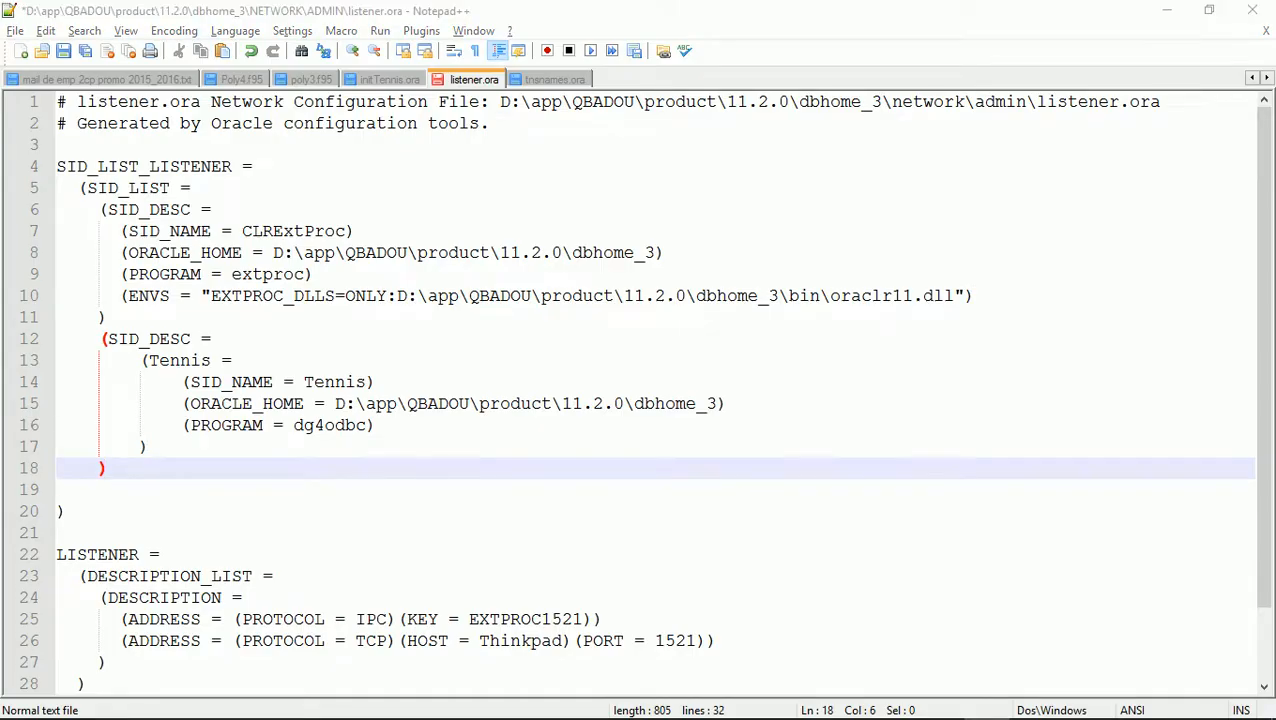
key("alt+Tab")
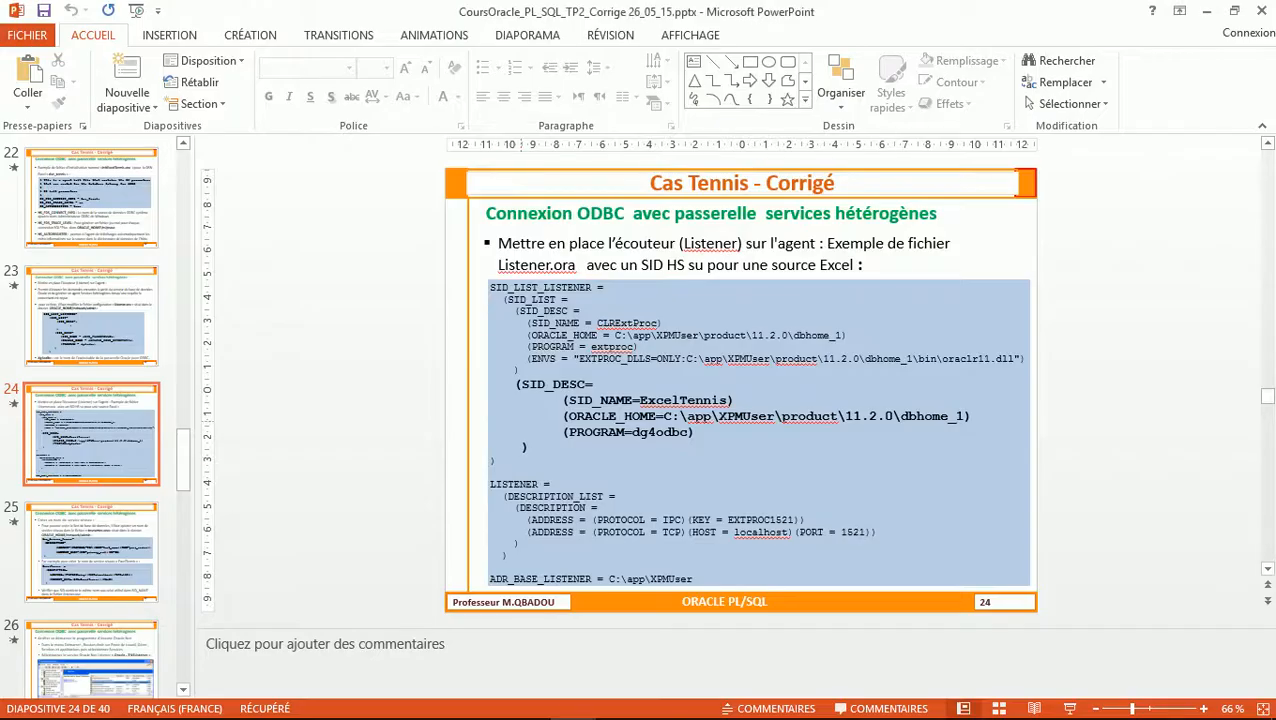
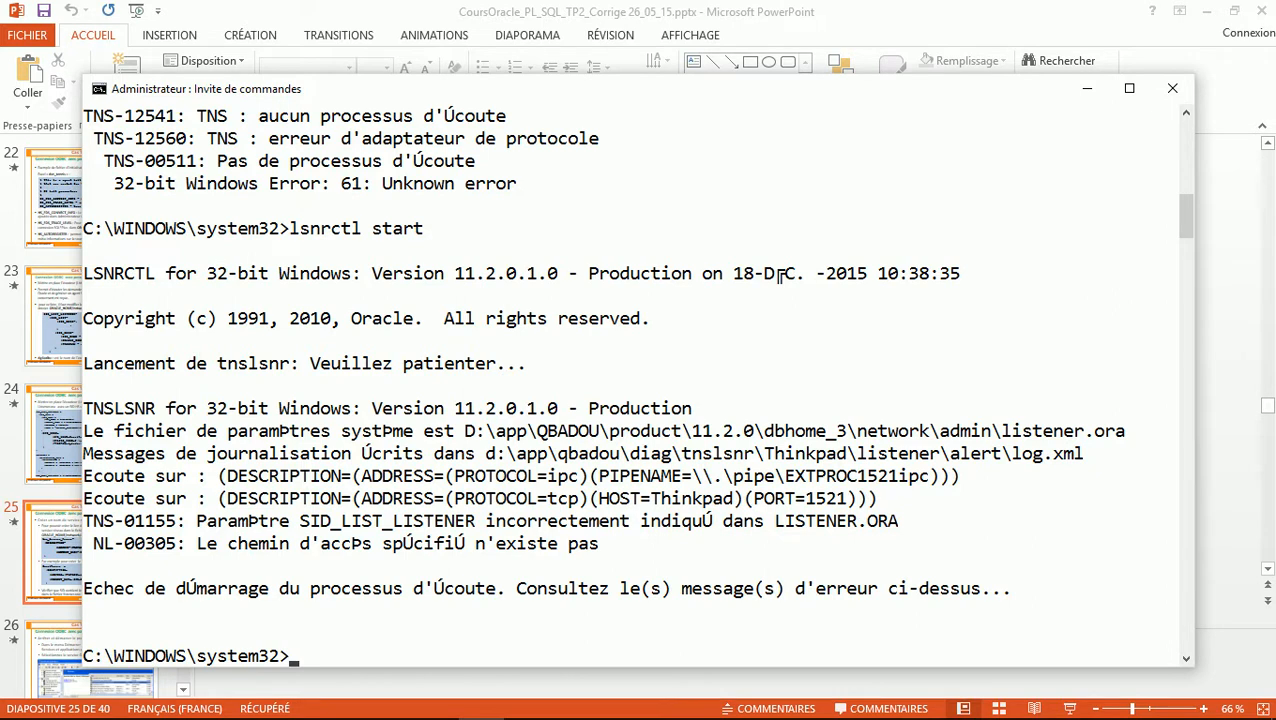
Review the Tennis SID_DESC block in listener.ora (lines 12-18) and select the name Tennis on line 13
key("alt+Tab")
key("alt+Tab")
key("alt+Tab")
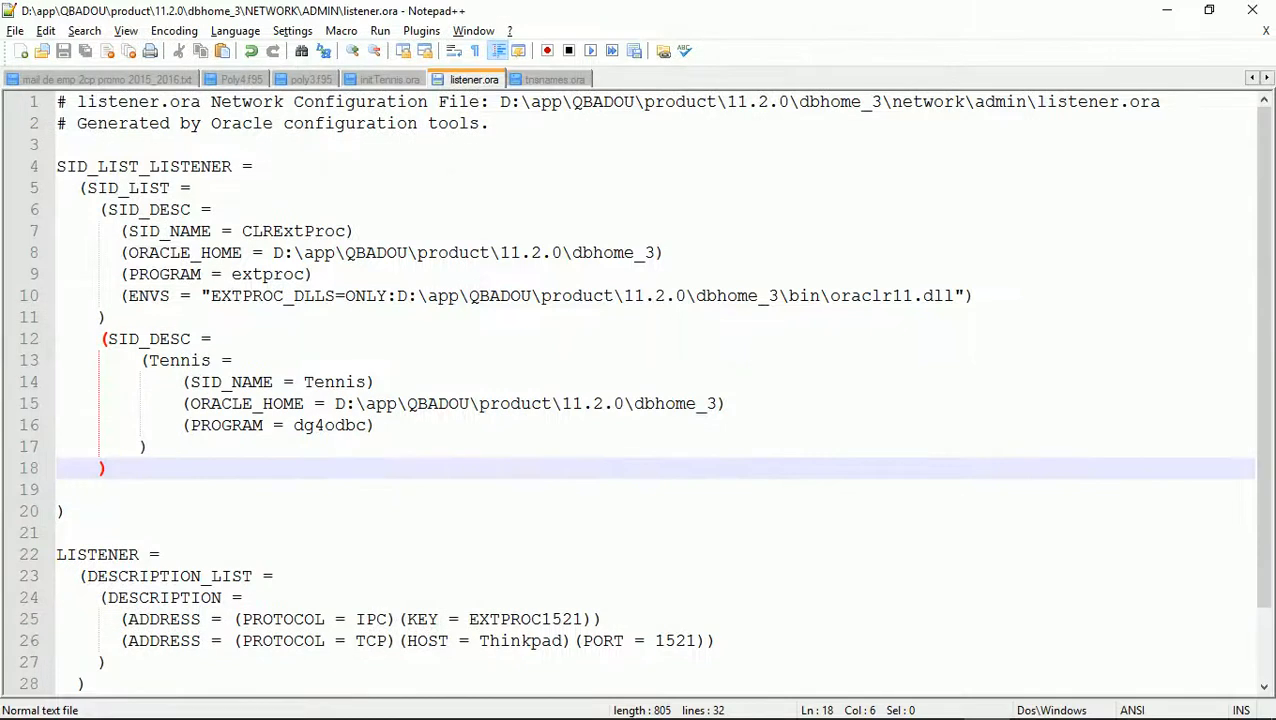
left_click_drag(99, 339, 108, 468)
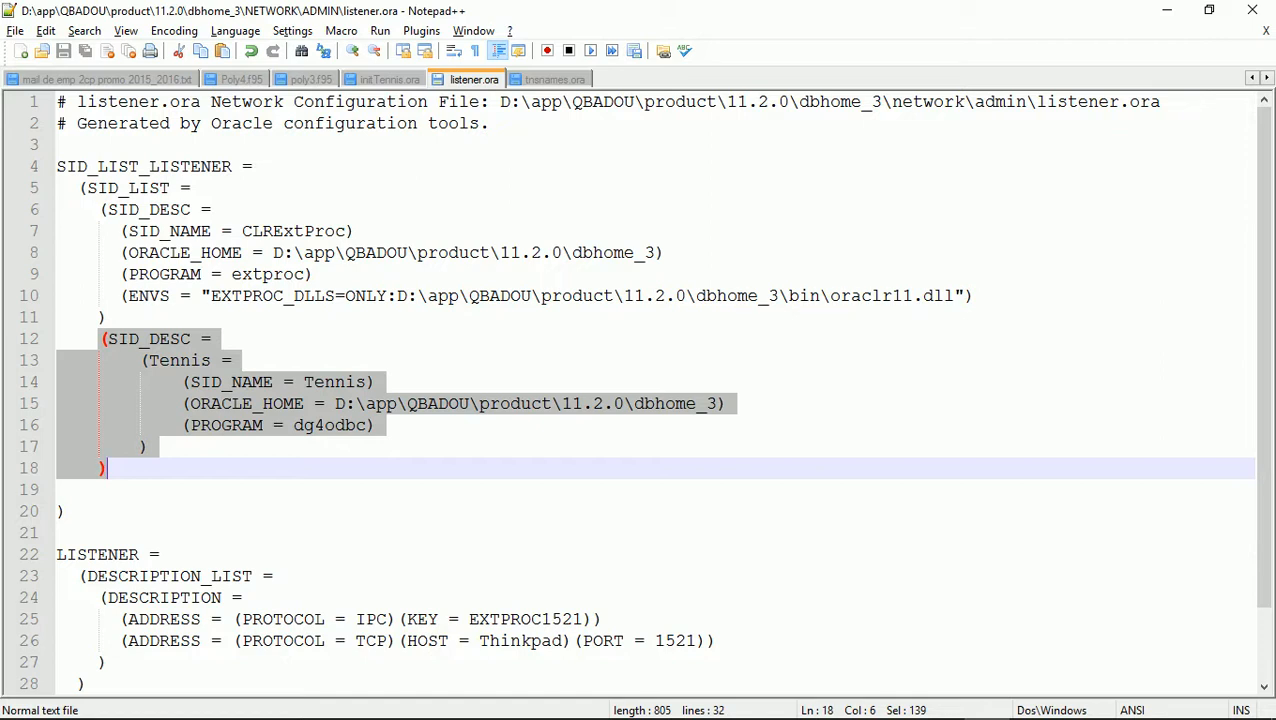
left_click(160, 361)
double_click(175, 361)
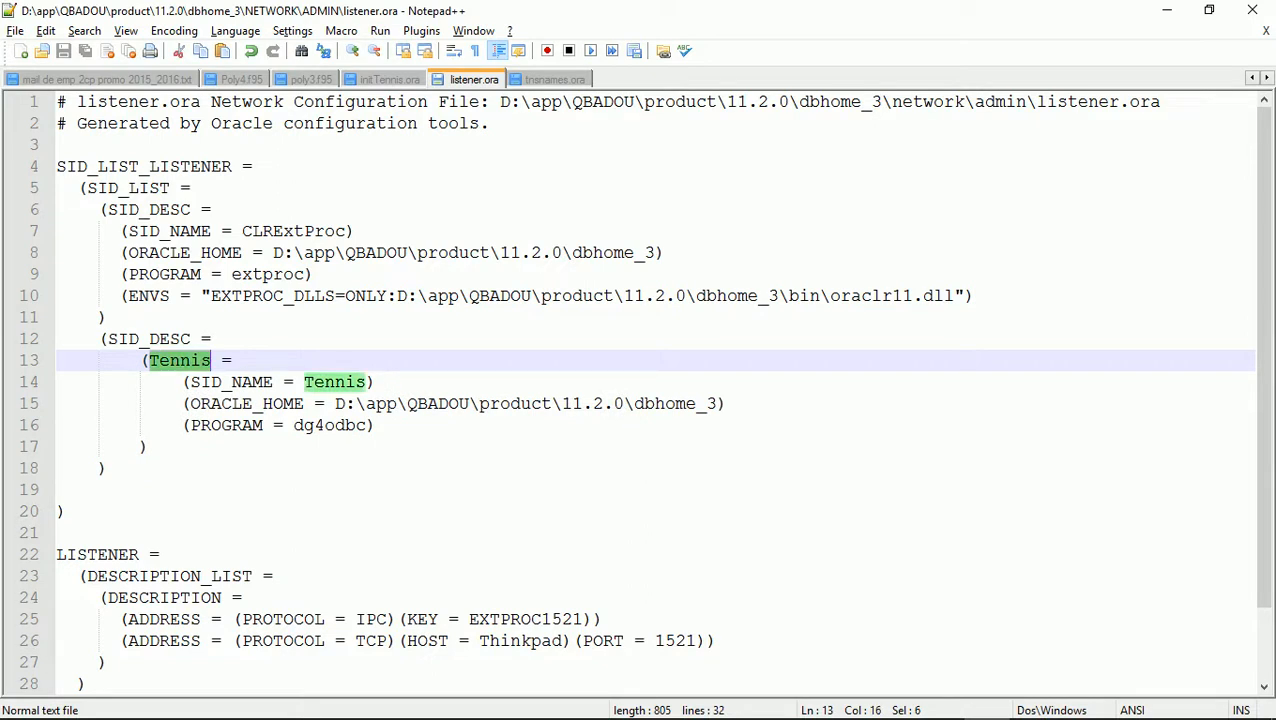
Compare course slides 24, 25 and 23 on listener.ora and tnsnames.ora, then return to listener.ora
key("alt+Tab")
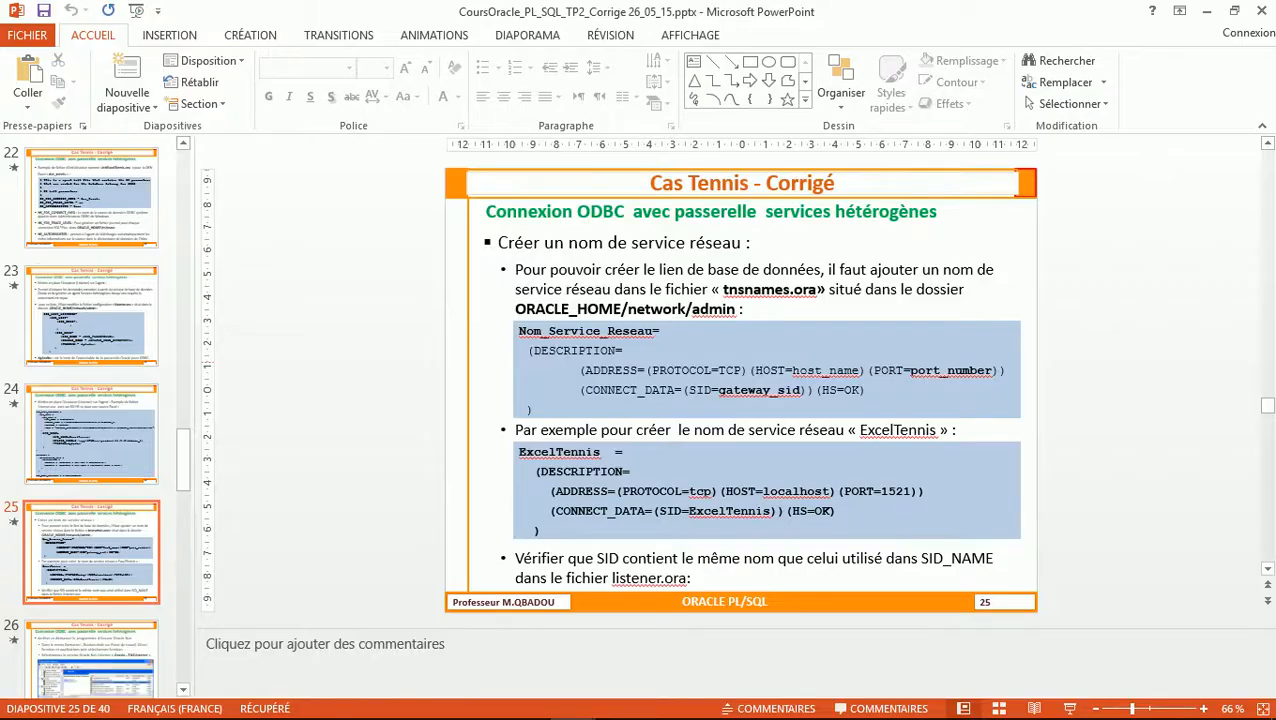
key("Page_Up")
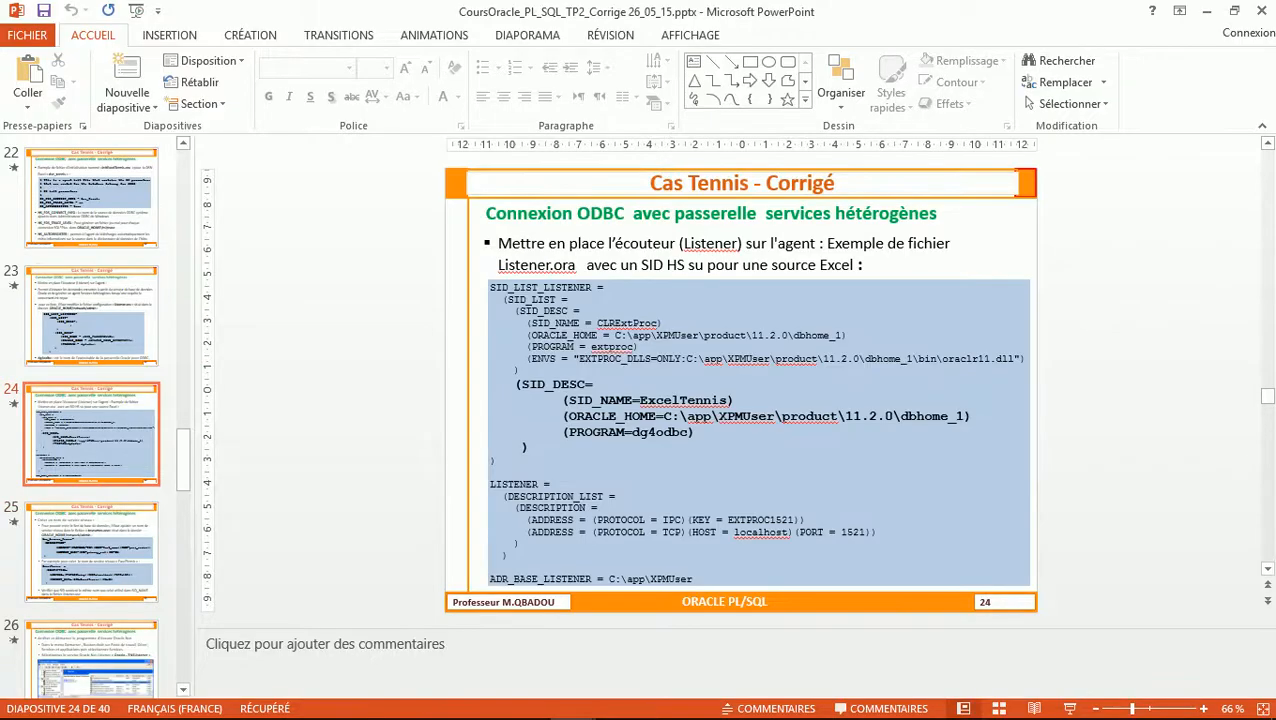
key("Page_Down")
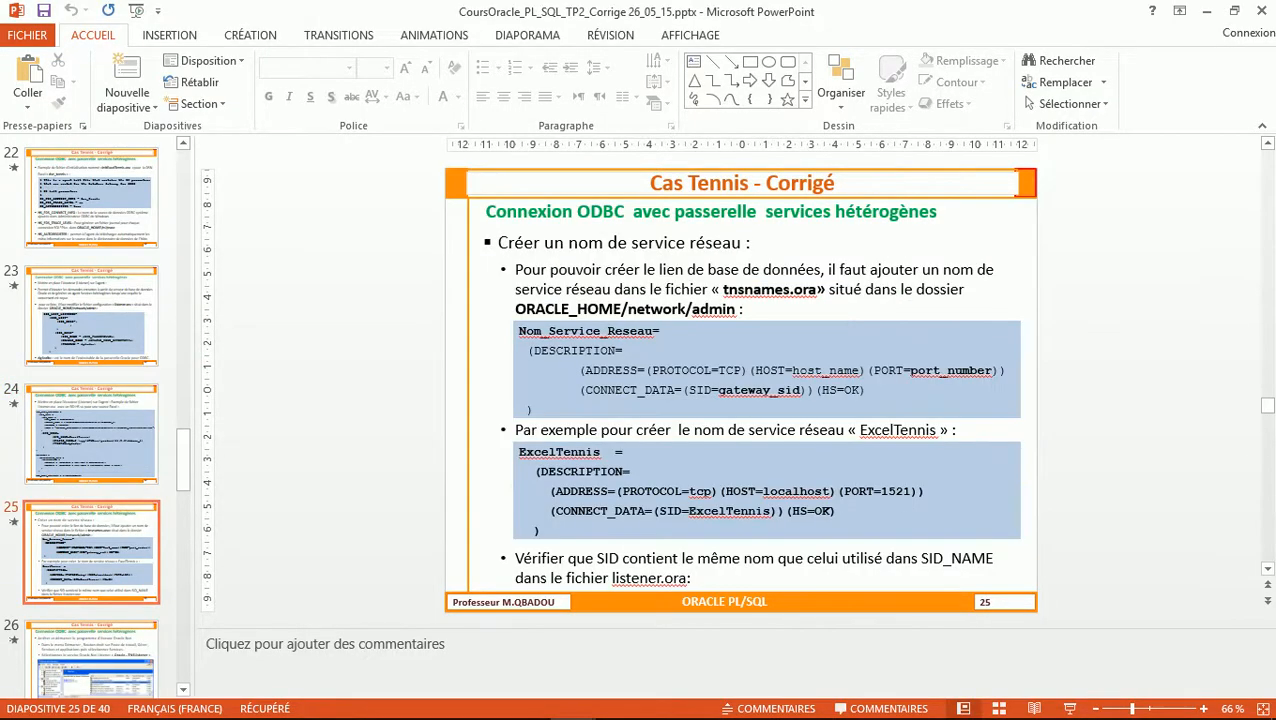
key("Page_Up")
key("Page_Up")
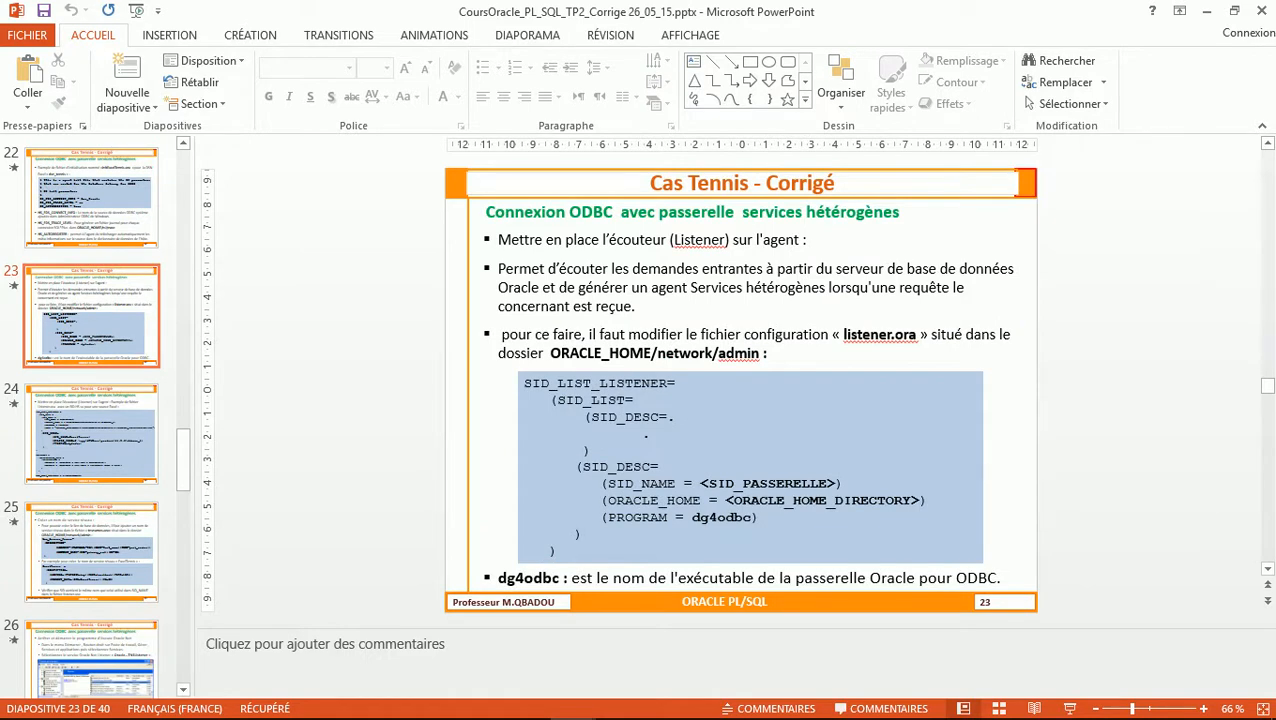
key("alt+Tab")
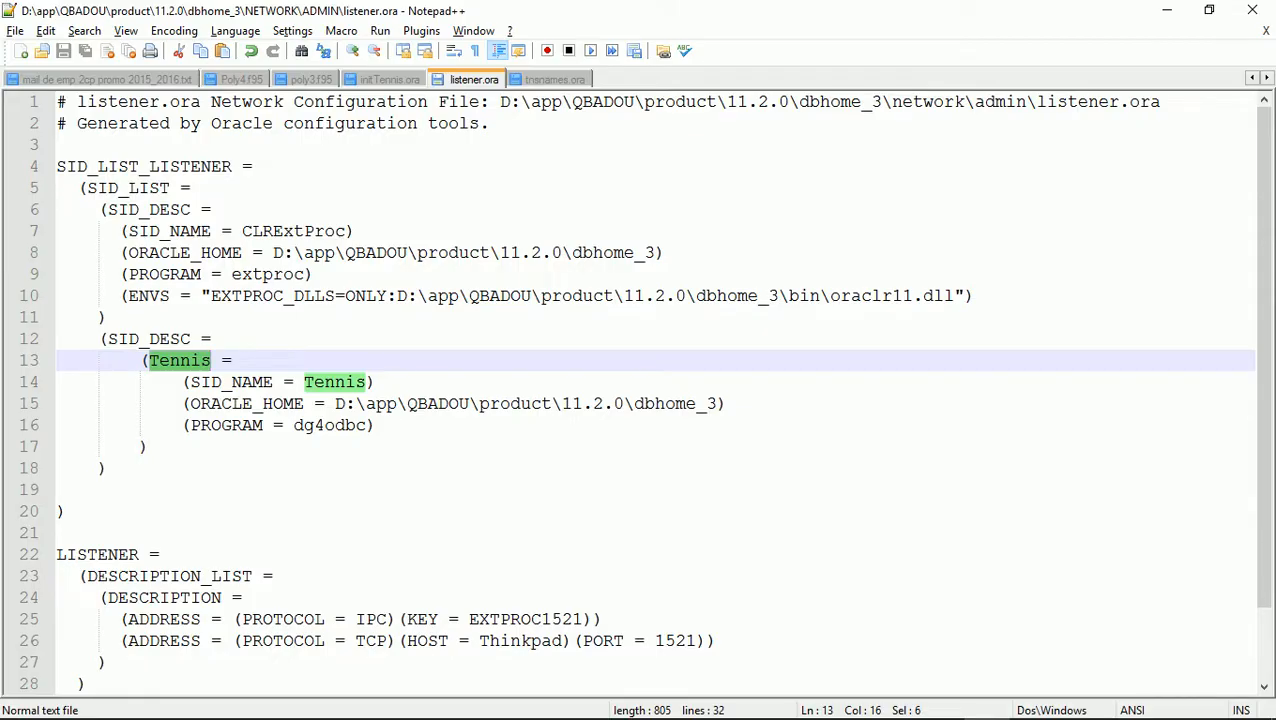
Delete the '(Tennis =' wrapper line and outdent the SID_NAME = Tennis line one level
key("Home")
key("shift+End")
key("Delete")
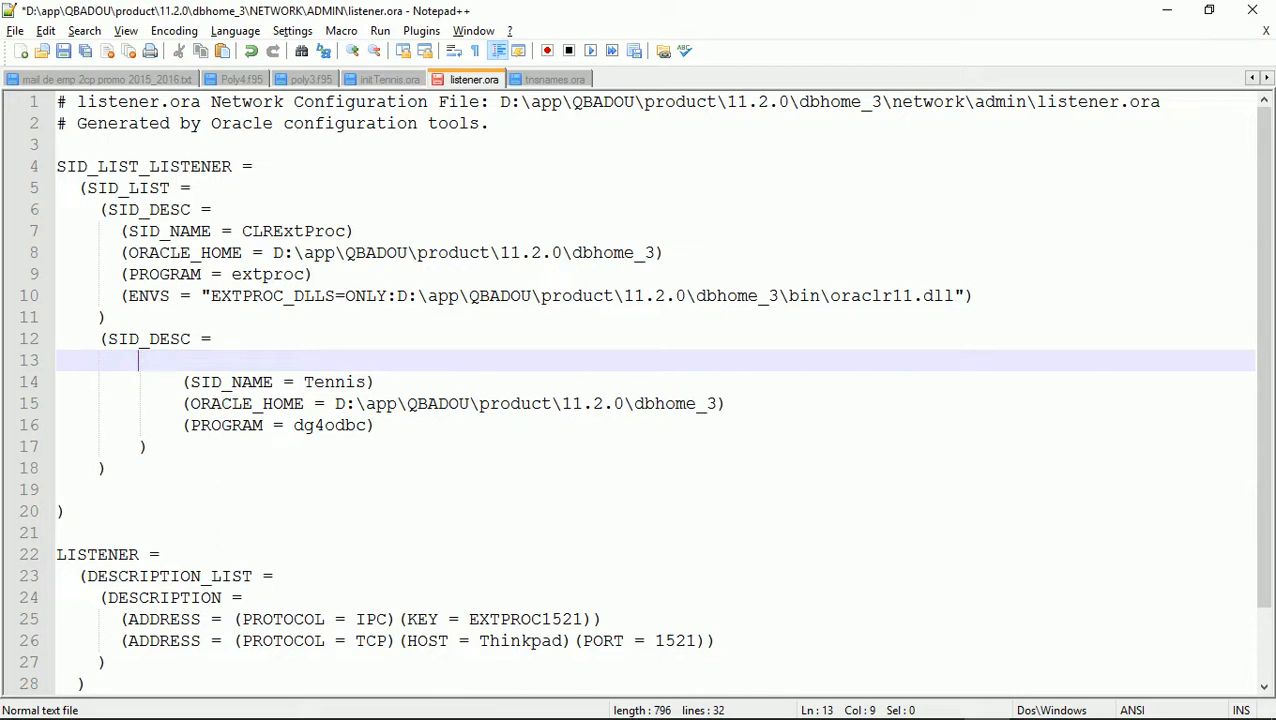
key("BackSpace")
key("BackSpace")
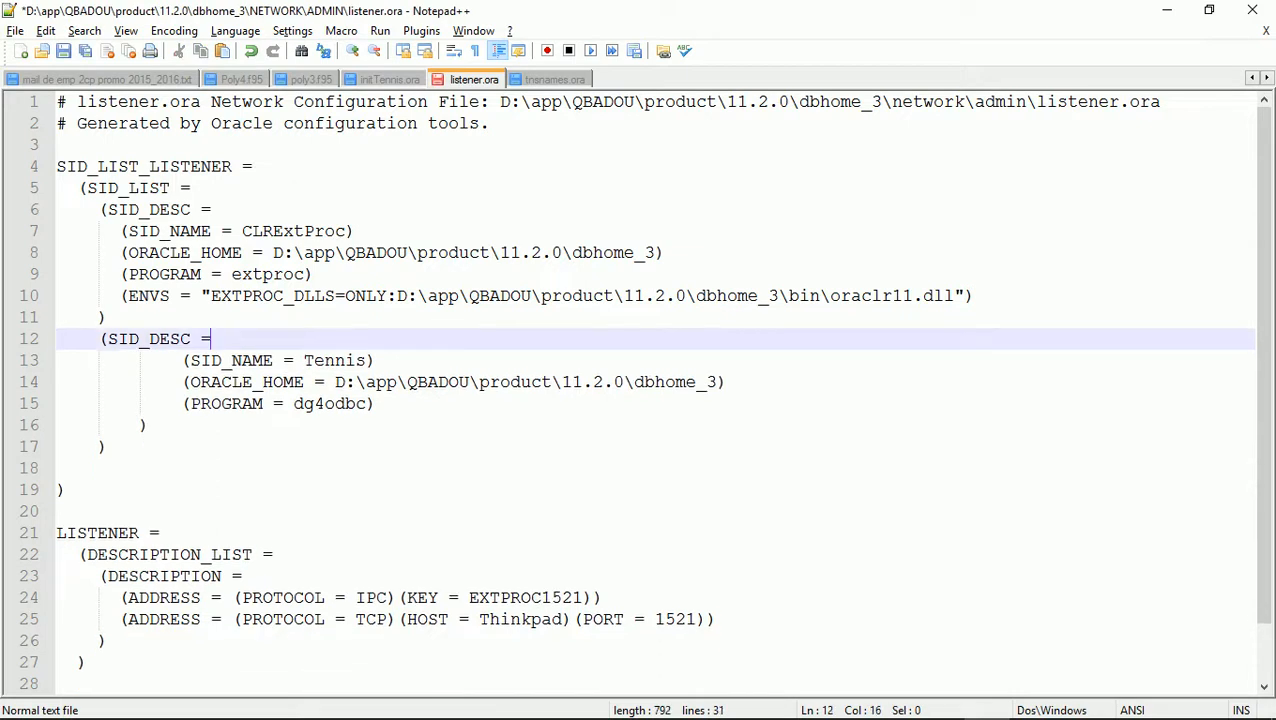
key("Down")
key("Left")
key("Left")
key("Left")
key("BackSpace")
key("Down")
key("Down")
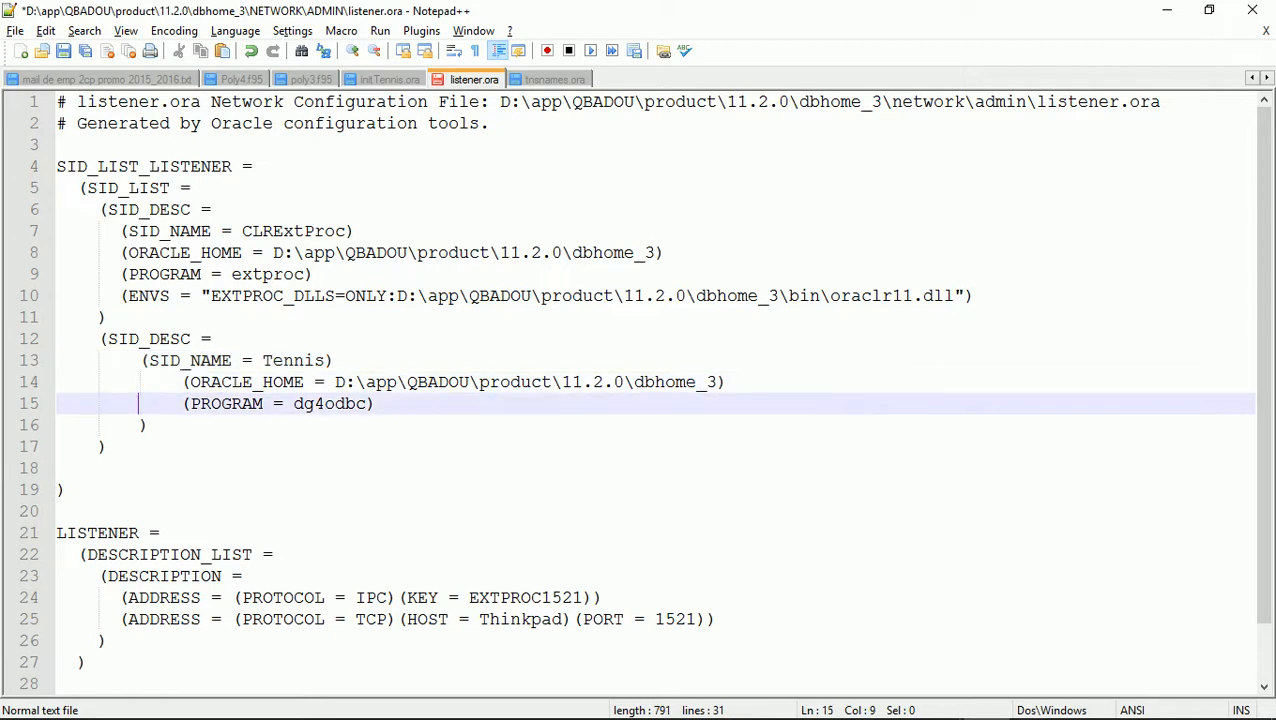
Remove the extra closing parenthesis, outdent the ORACLE_HOME and PROGRAM lines, and save listener.ora
key("Down")
key("Right")
key("BackSpace")
key("BackSpace")
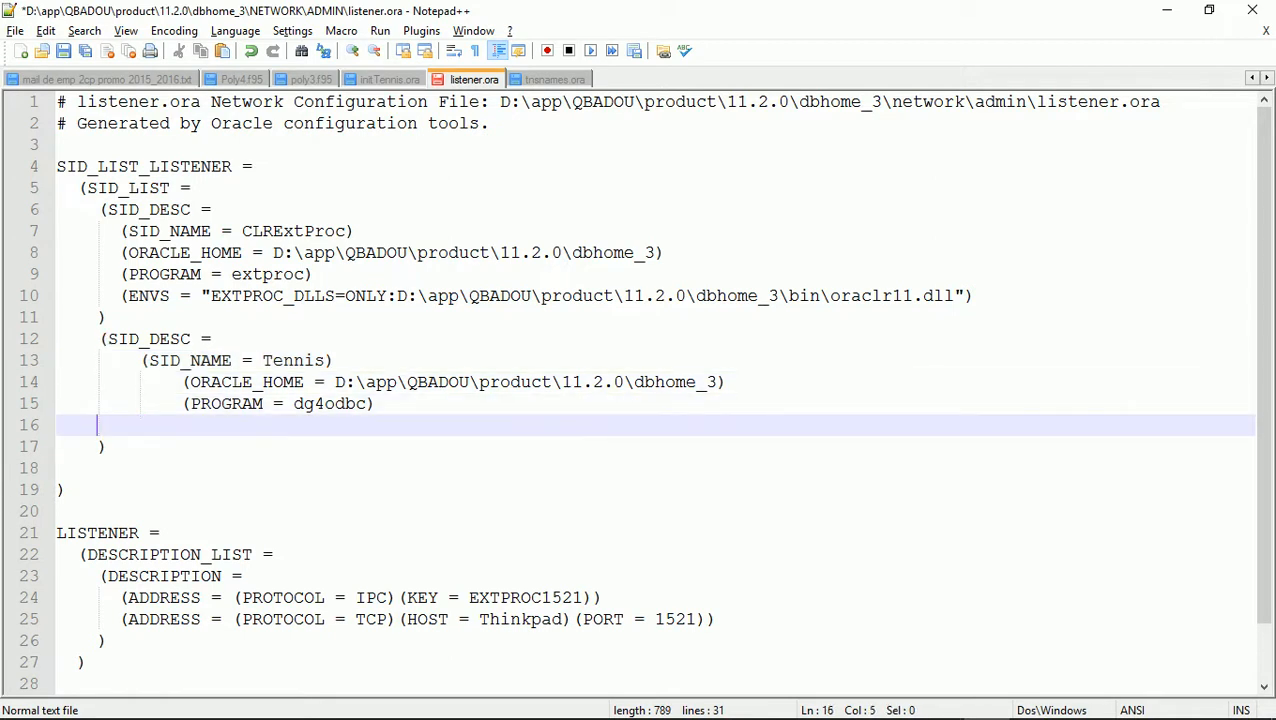
key("BackSpace")
key("BackSpace")
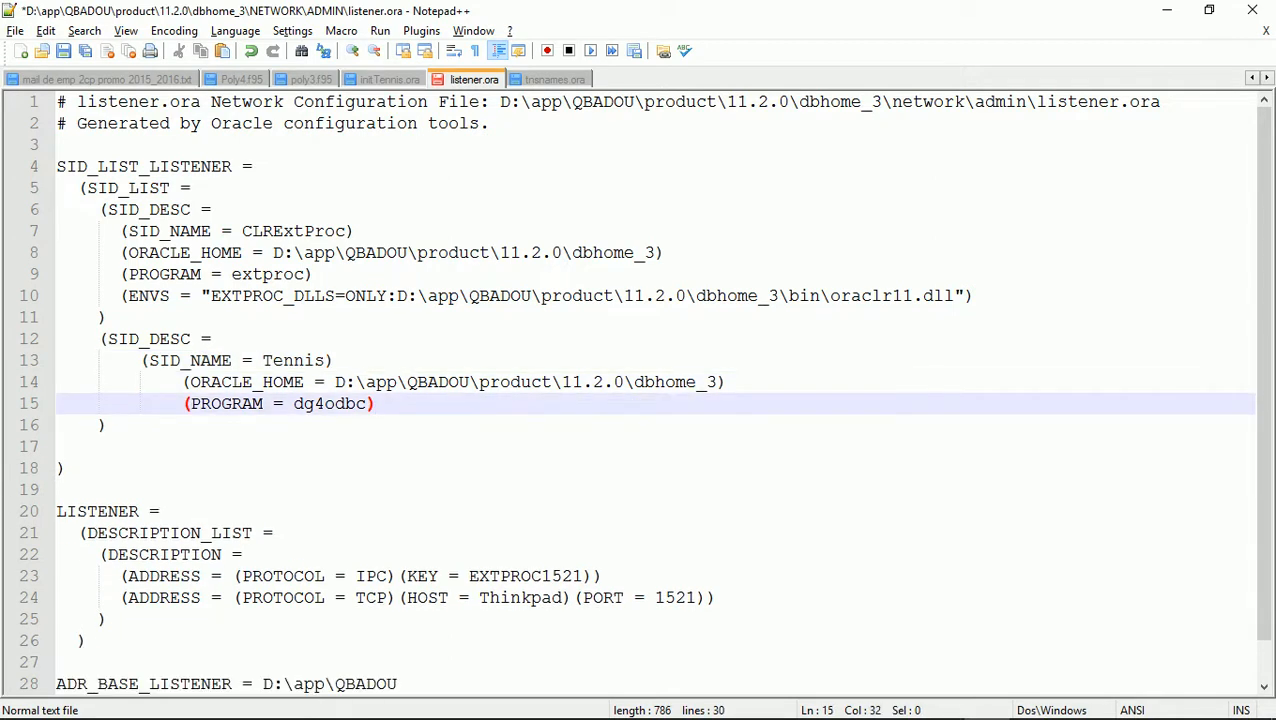
key("Up")
key("Home")
key("BackSpace")
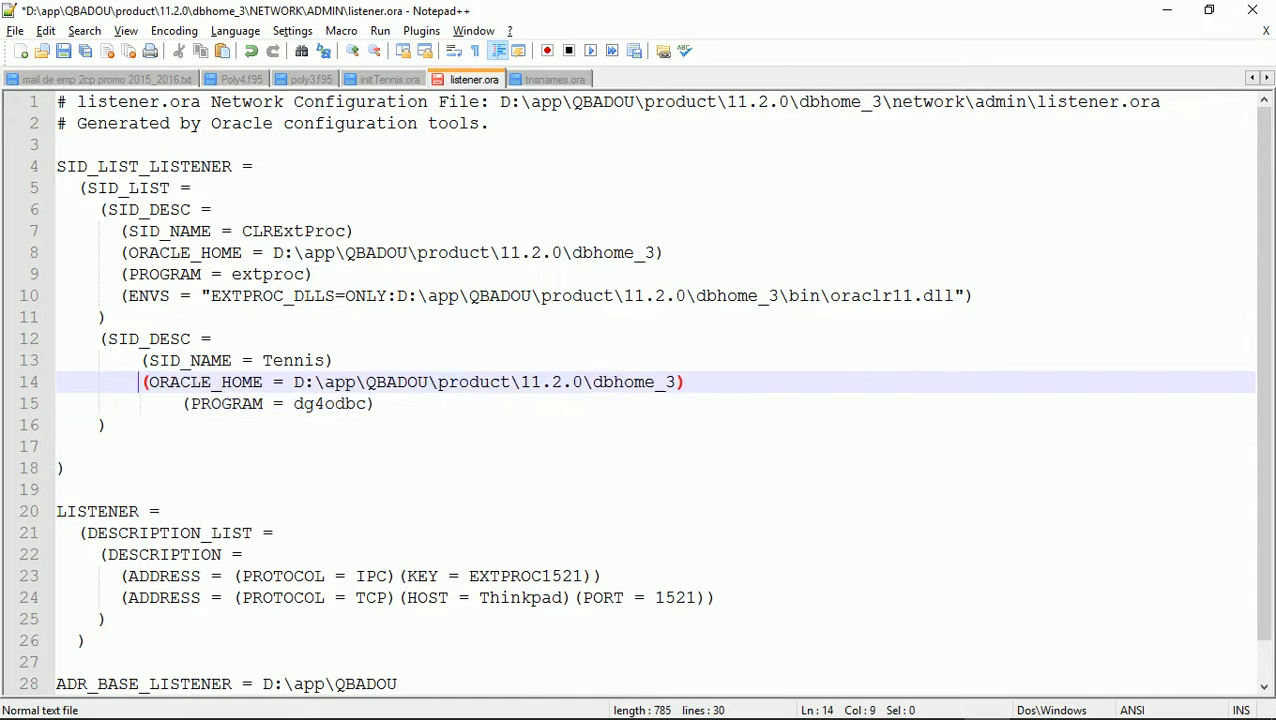
key("Down")
key("BackSpace")
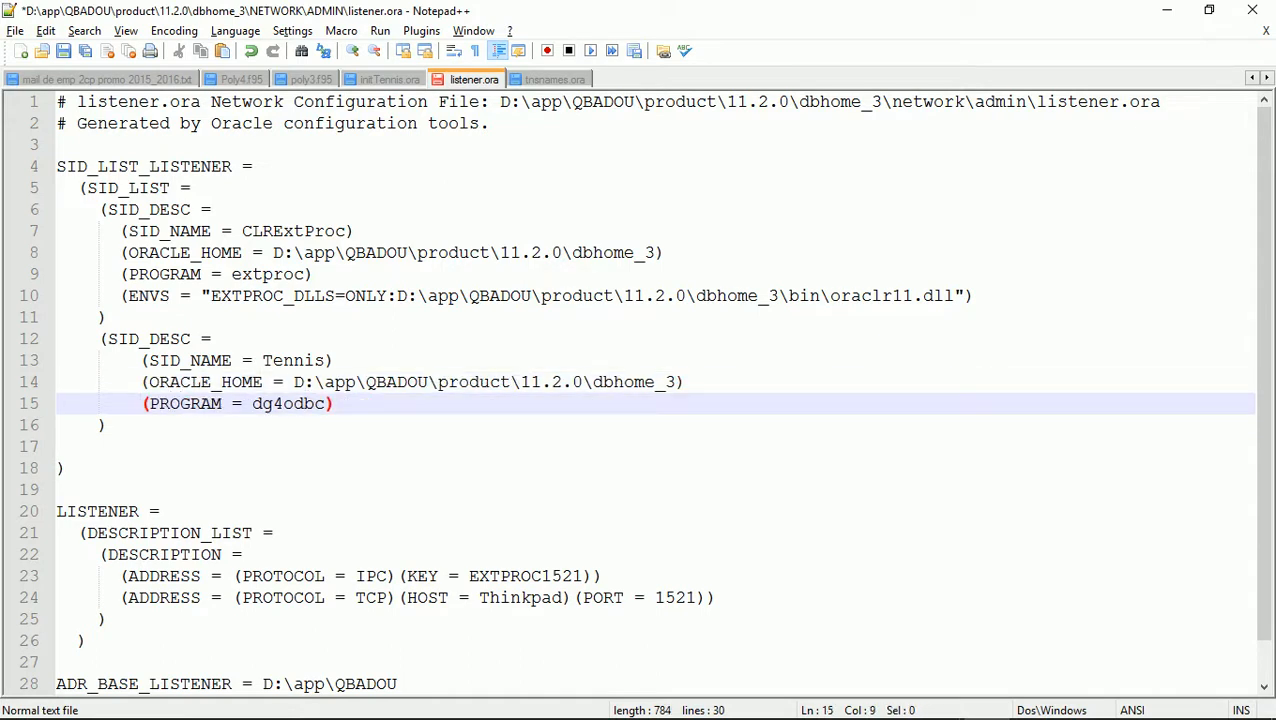
key("ctrl+s")
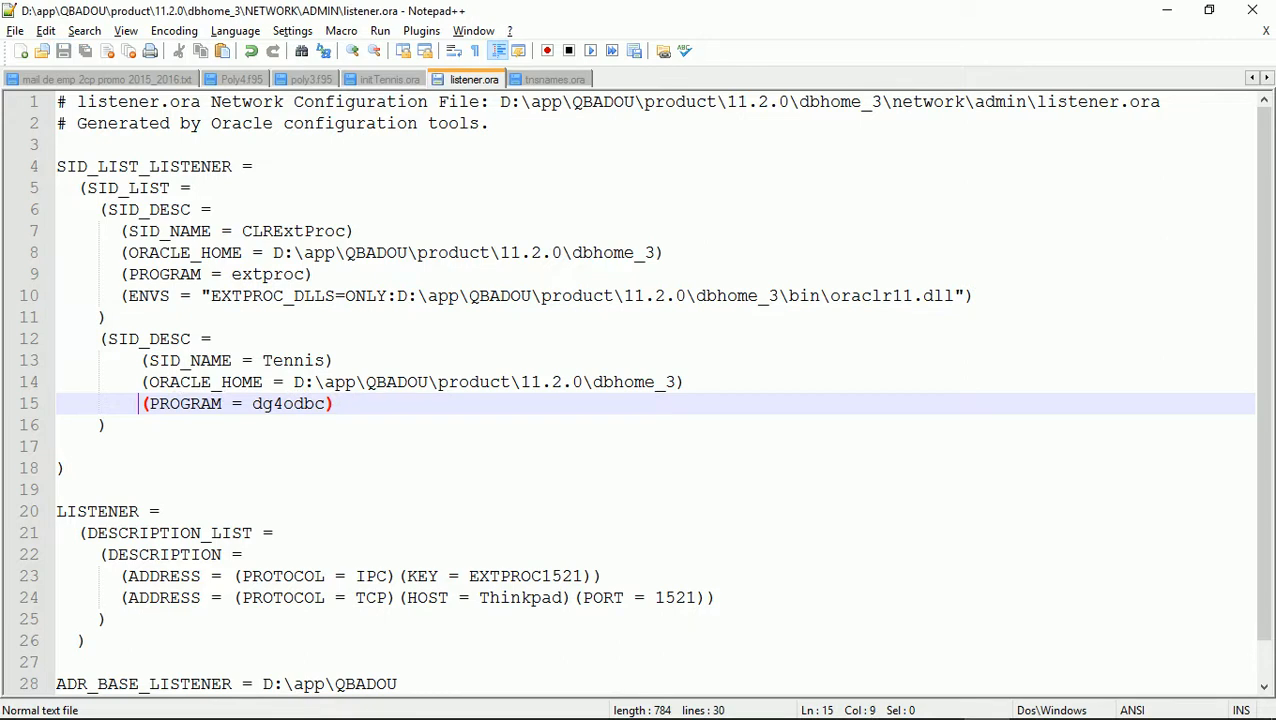
key("alt+Tab")
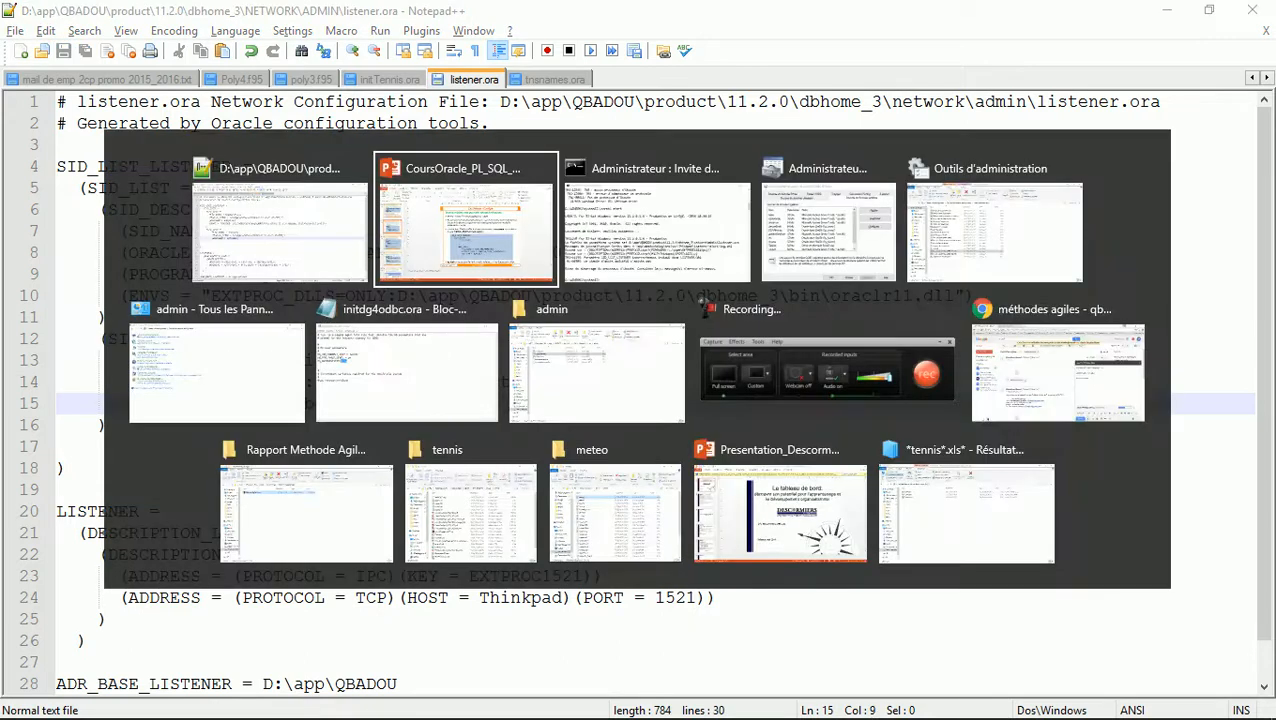
Rerun lsnrctl start so the listener reports the Tennis service with 1 instance
key("alt+Tab")
key("Up")
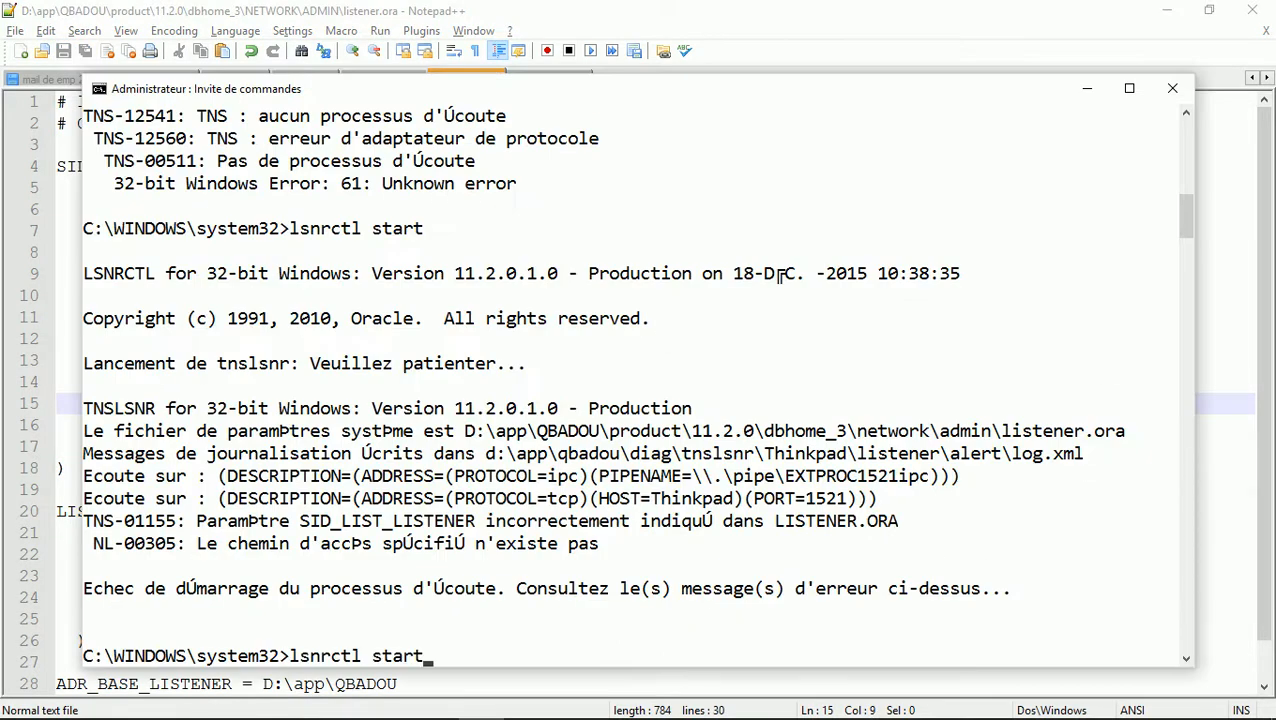
key("Return")
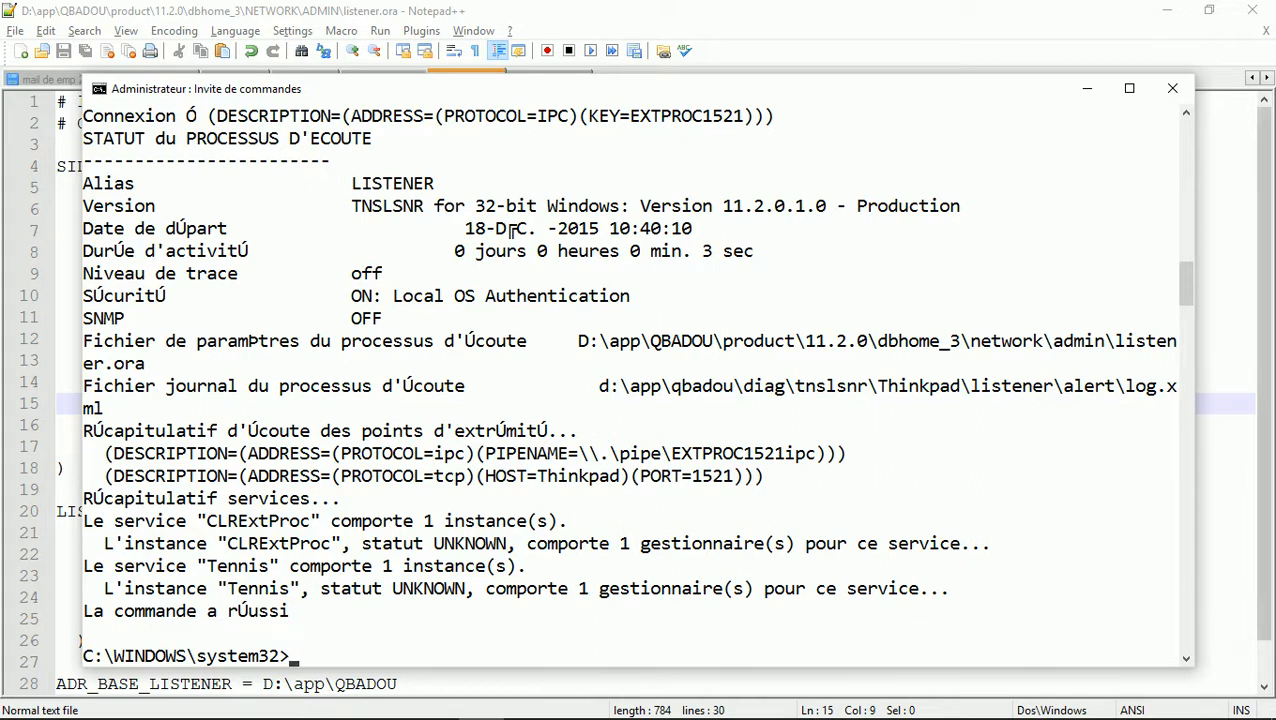
mouse_move(935, 714)
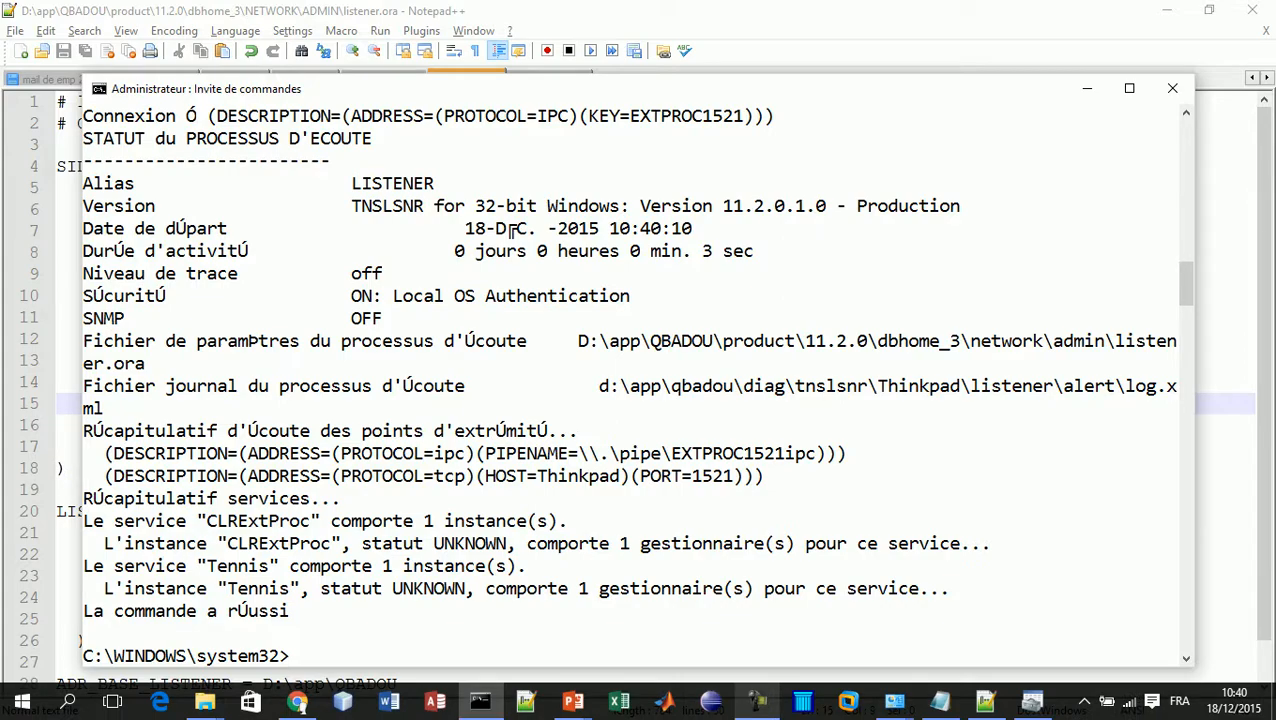
left_click(756, 702)
left_click(1086, 630)
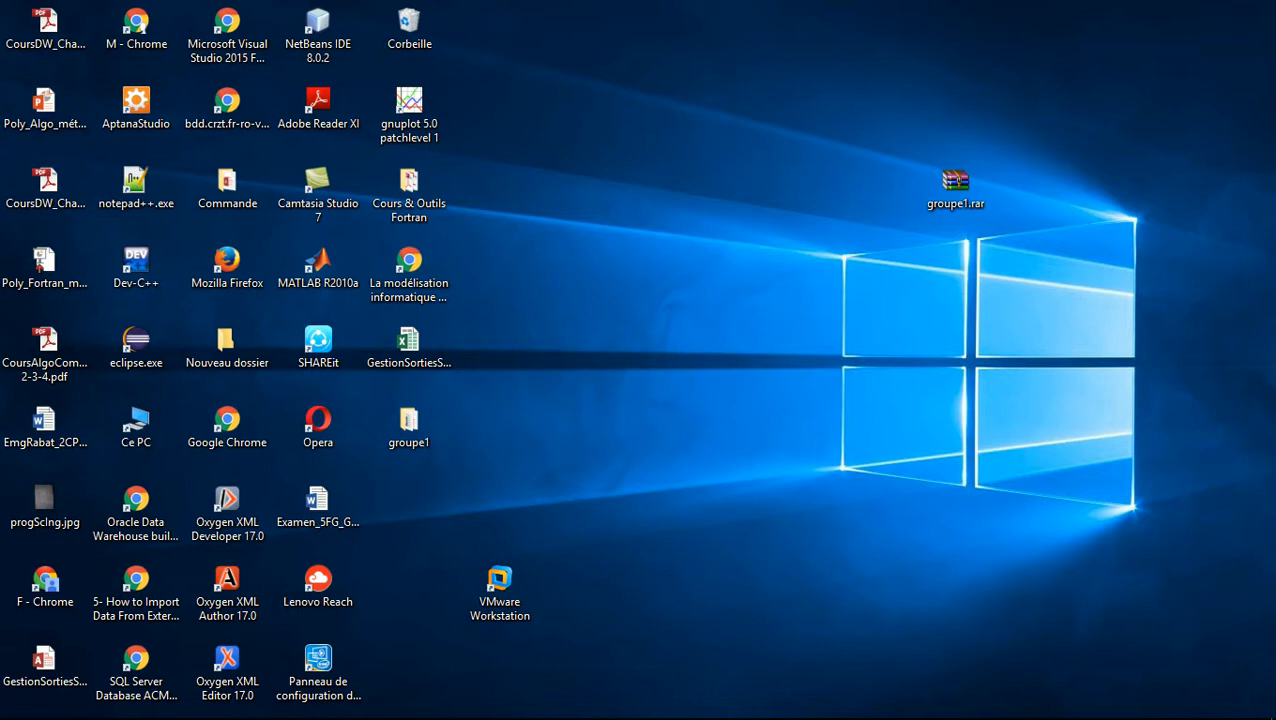
mouse_move(711, 712)
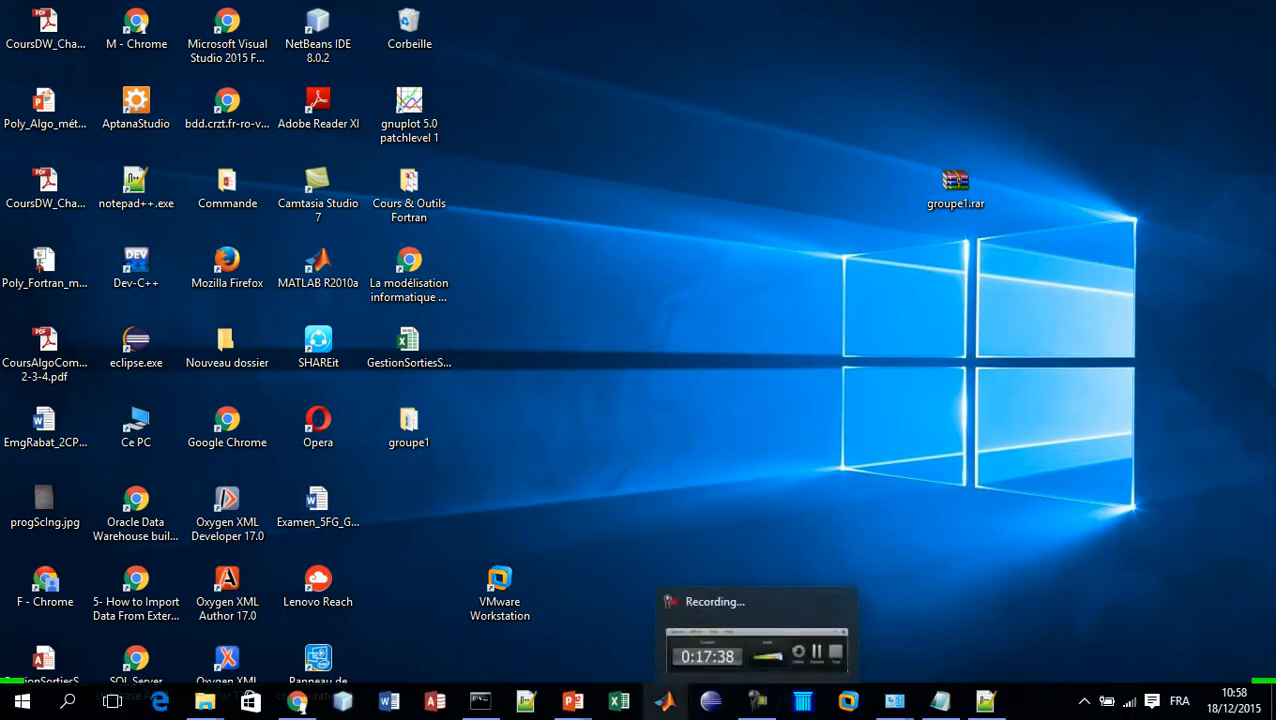
mouse_move(205, 702)
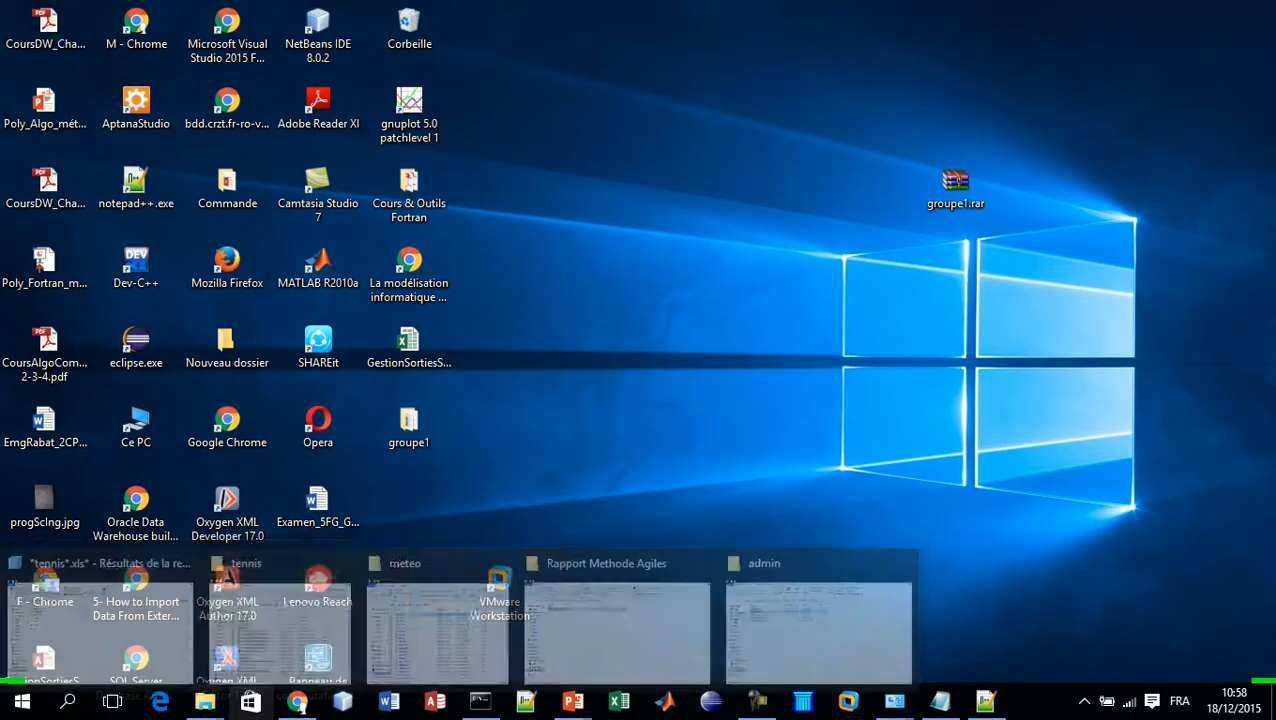
mouse_move(757, 702)
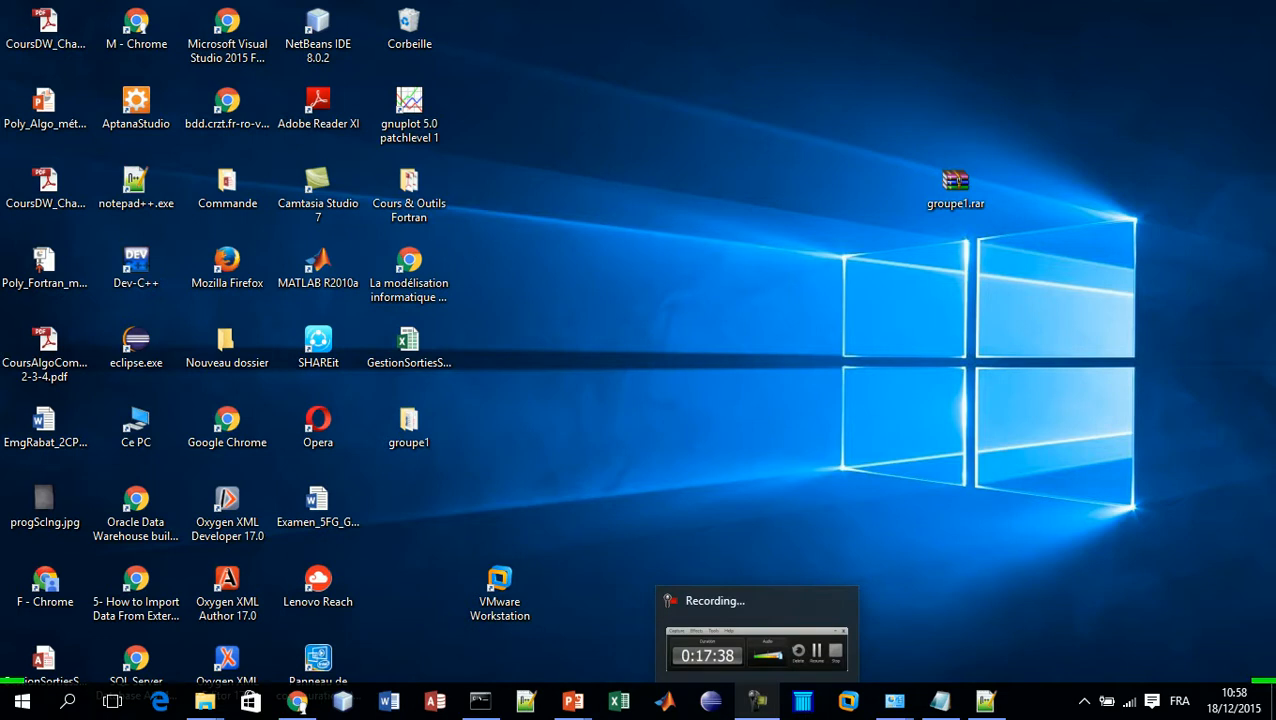
mouse_move(894, 702)
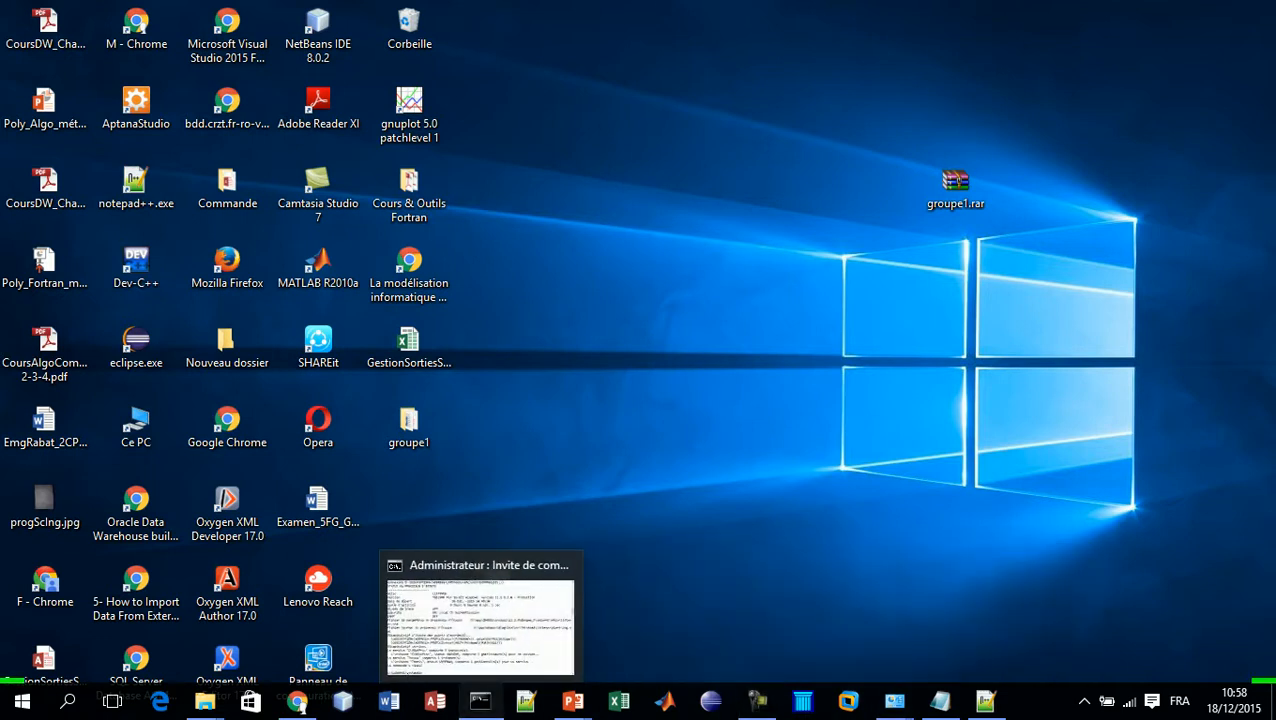
left_click(480, 702)
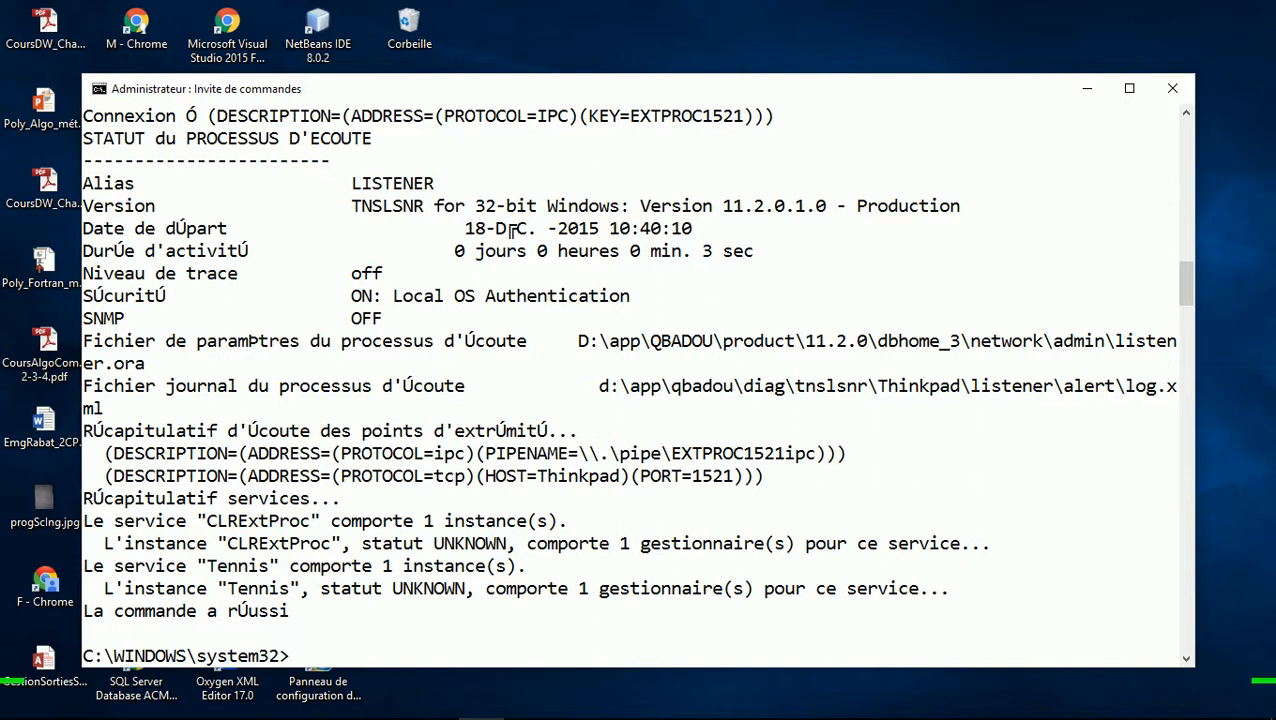
Move from system32 to drive D and list the folders starting with tp
type("cd..")
key("Return")
type("cd")
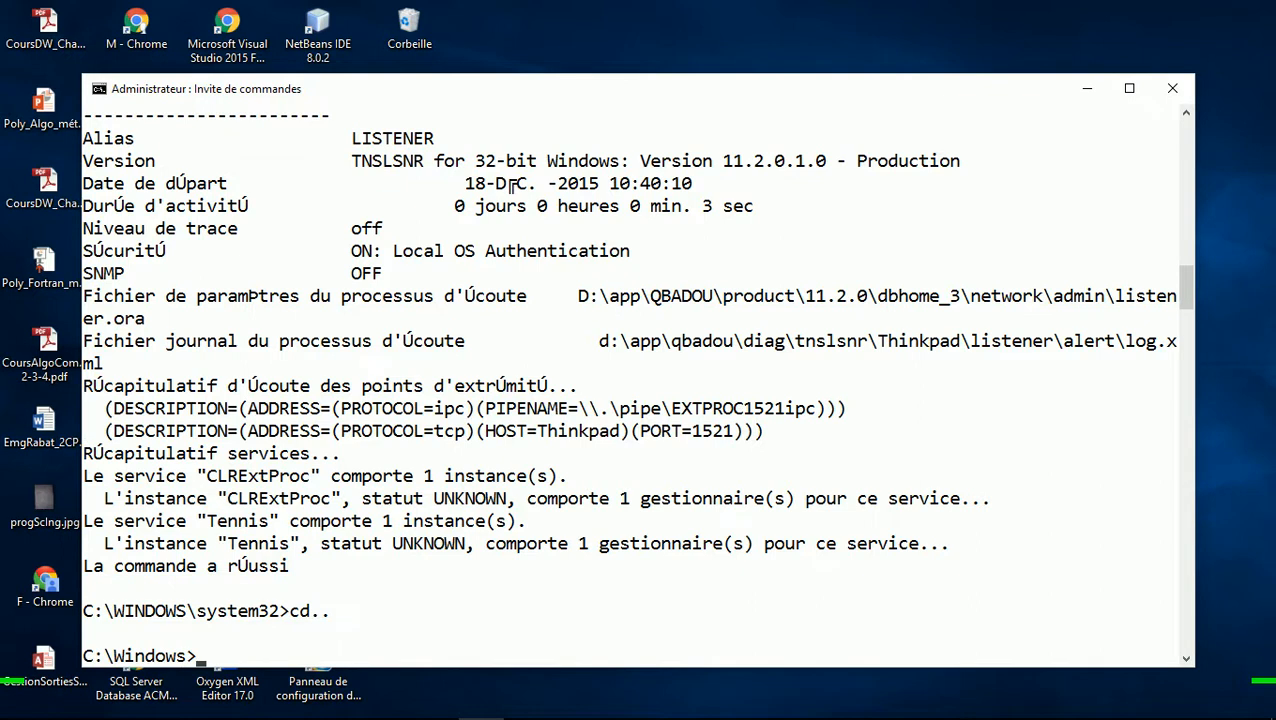
type("..")
key("Return")
type("d")
type(":")
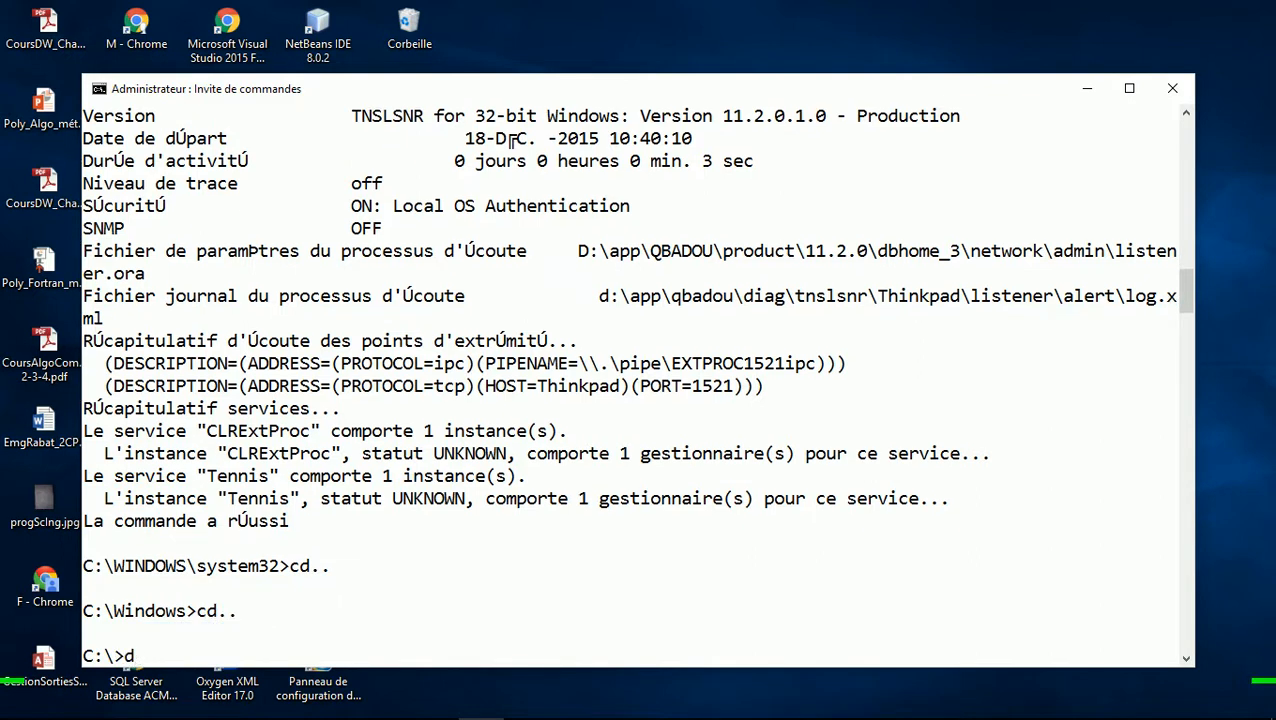
key("Return")
type("cd ")
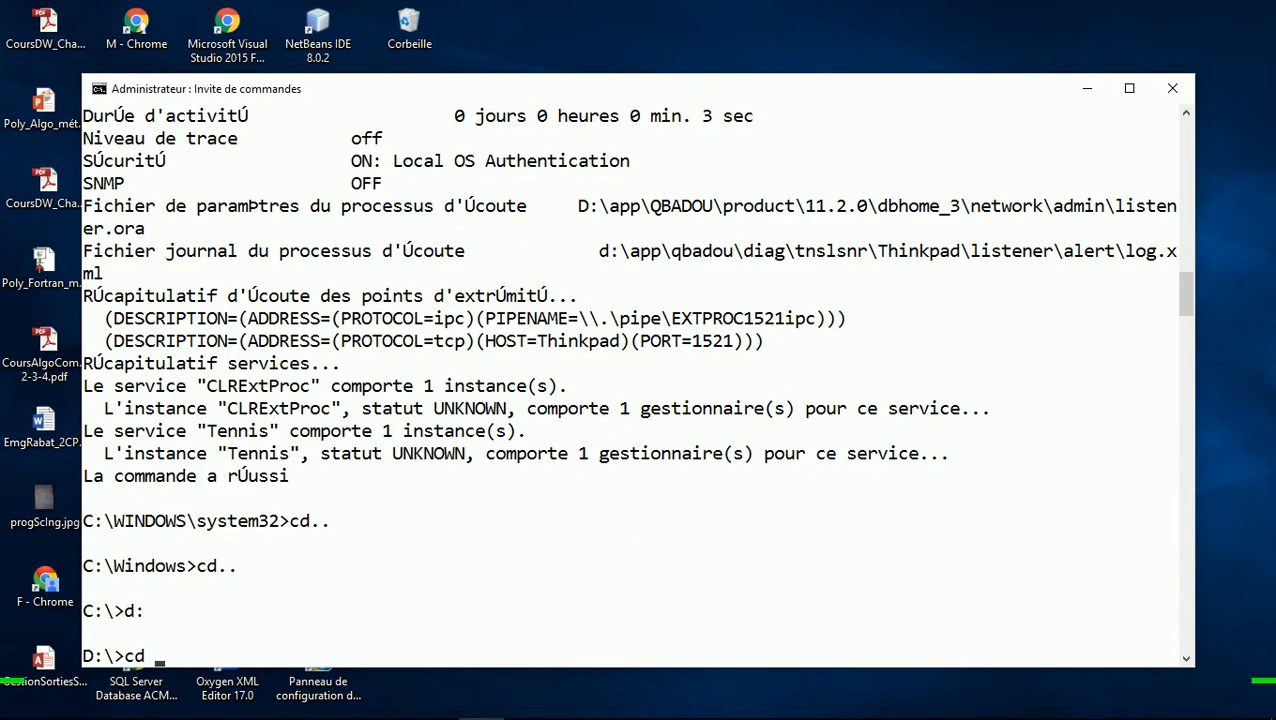
type("tp_owb")
key("Return")
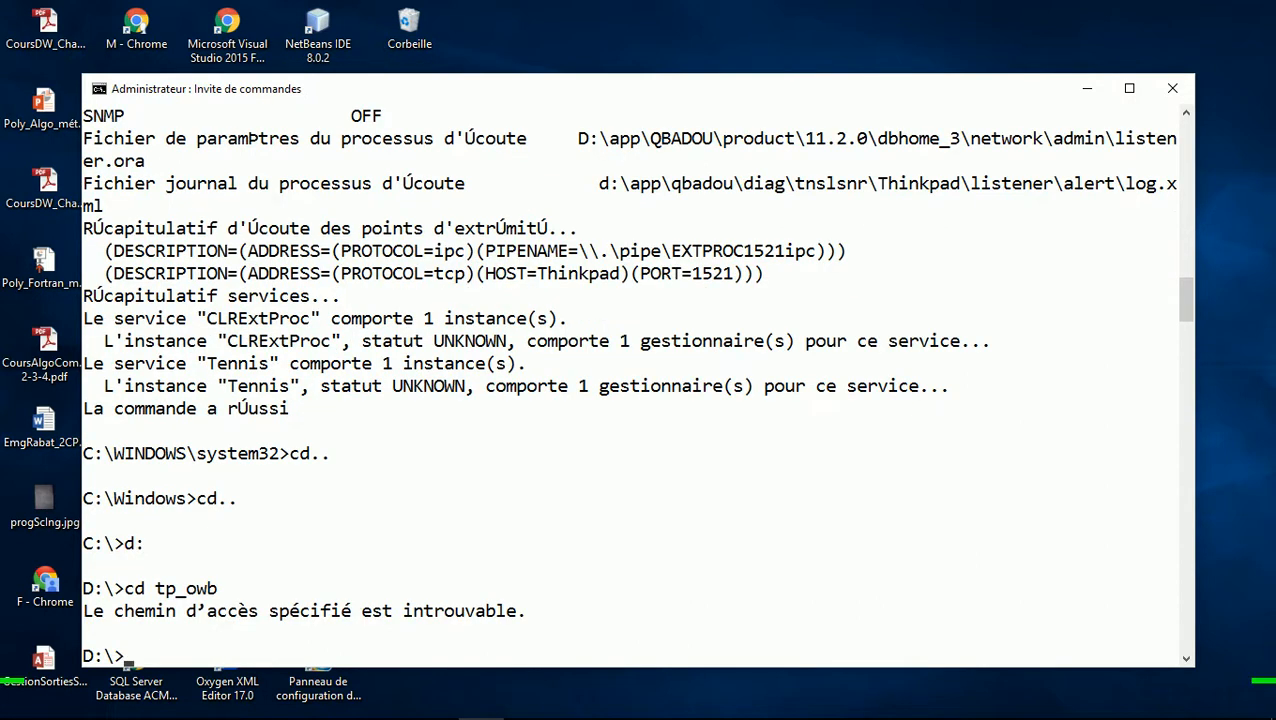
type("cd tp_plsql")
key("Return")
type("di")
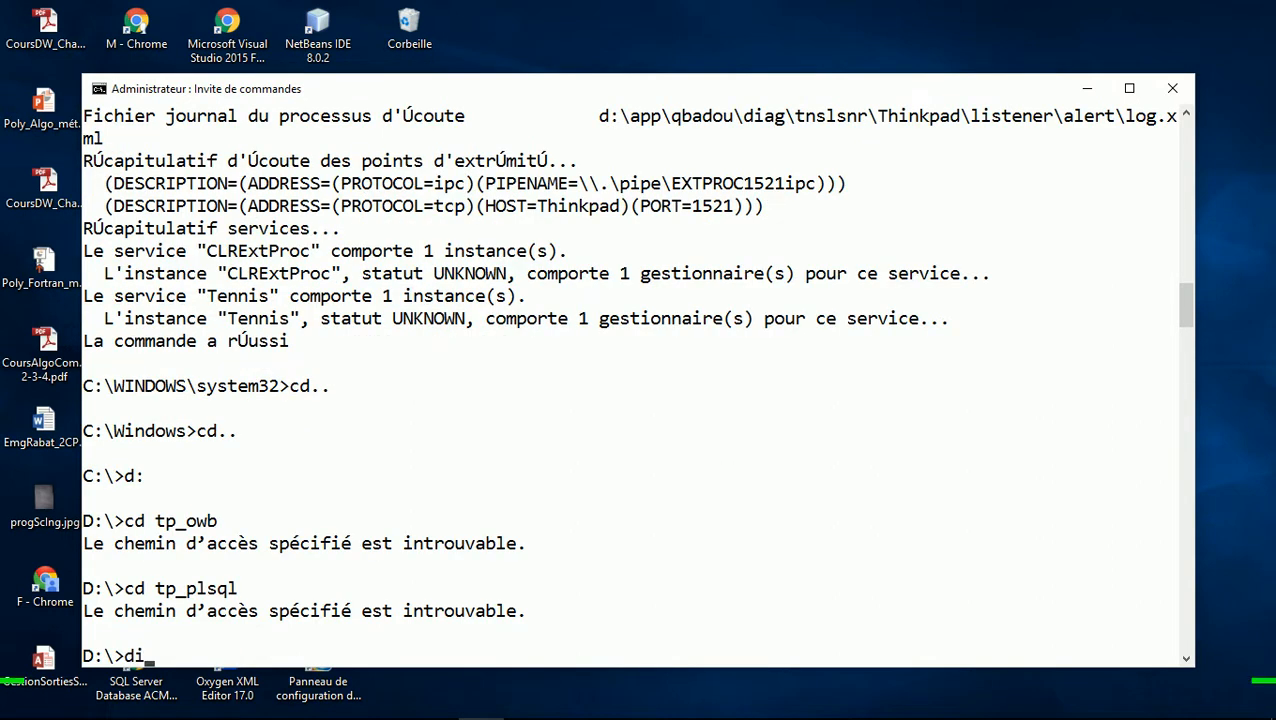
type("r tp*.")
key("Return")
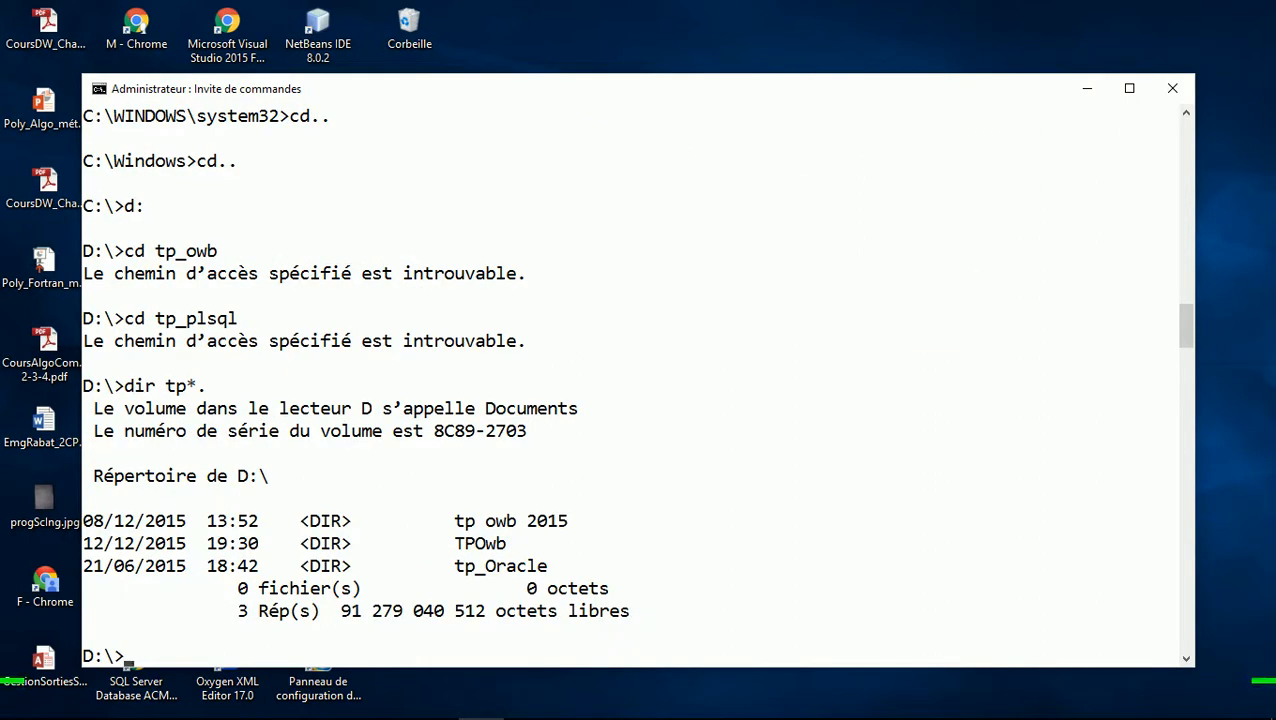
Enter D:\tp_Oracle, create a tennis folder with md, and make it the current directory
type("cd tp_oracle")
key("Return")
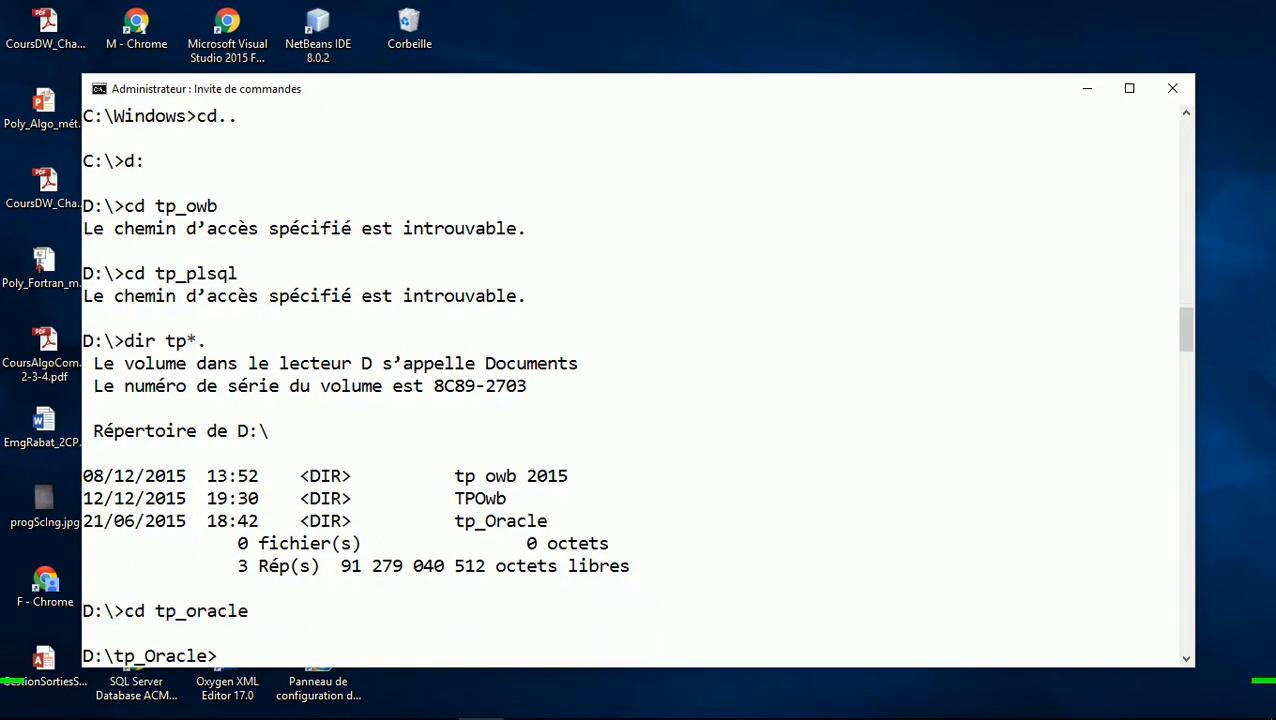
type("dir")
key("Return")
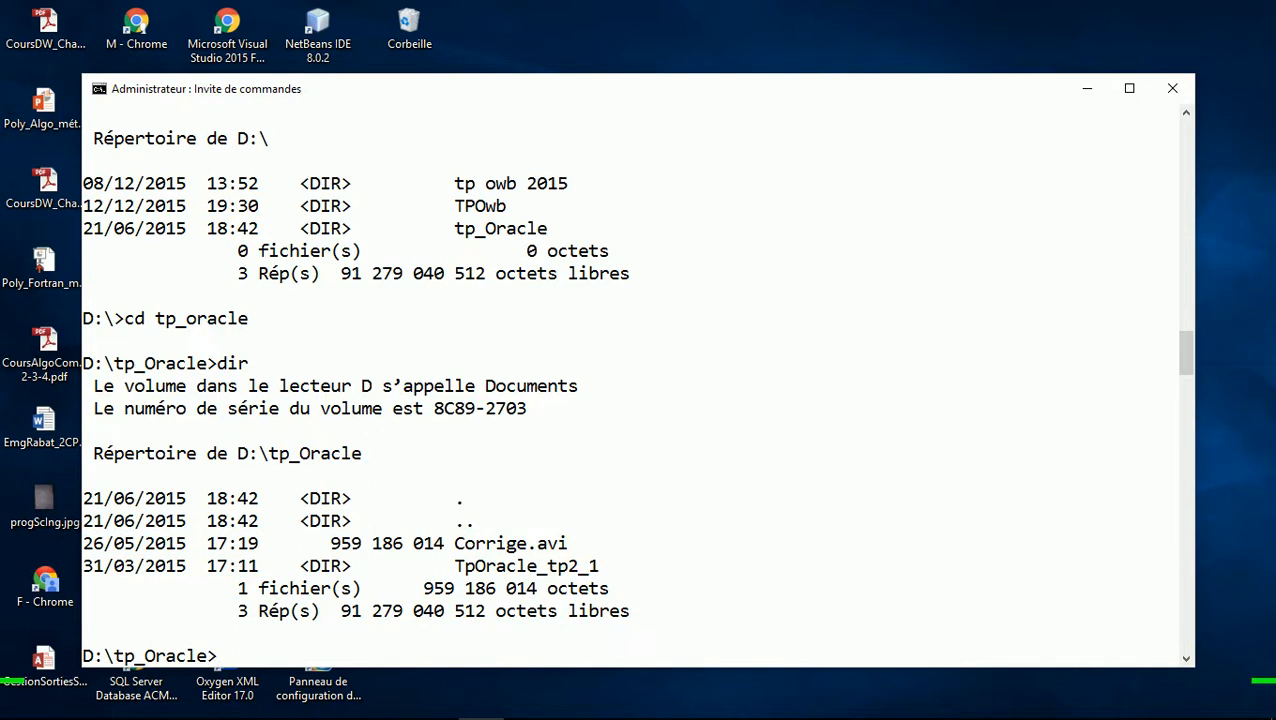
type("cd tennis")
key("Return")
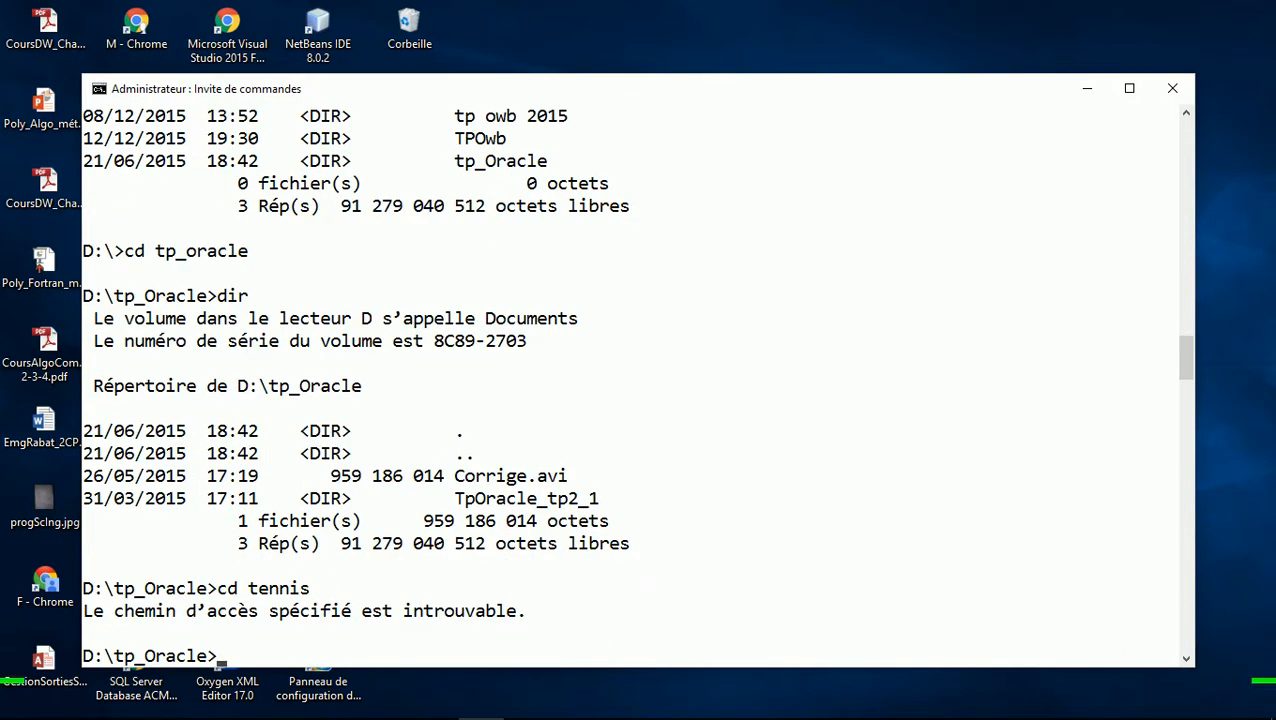
type("md tennis")
key("Return")
type("cd t")
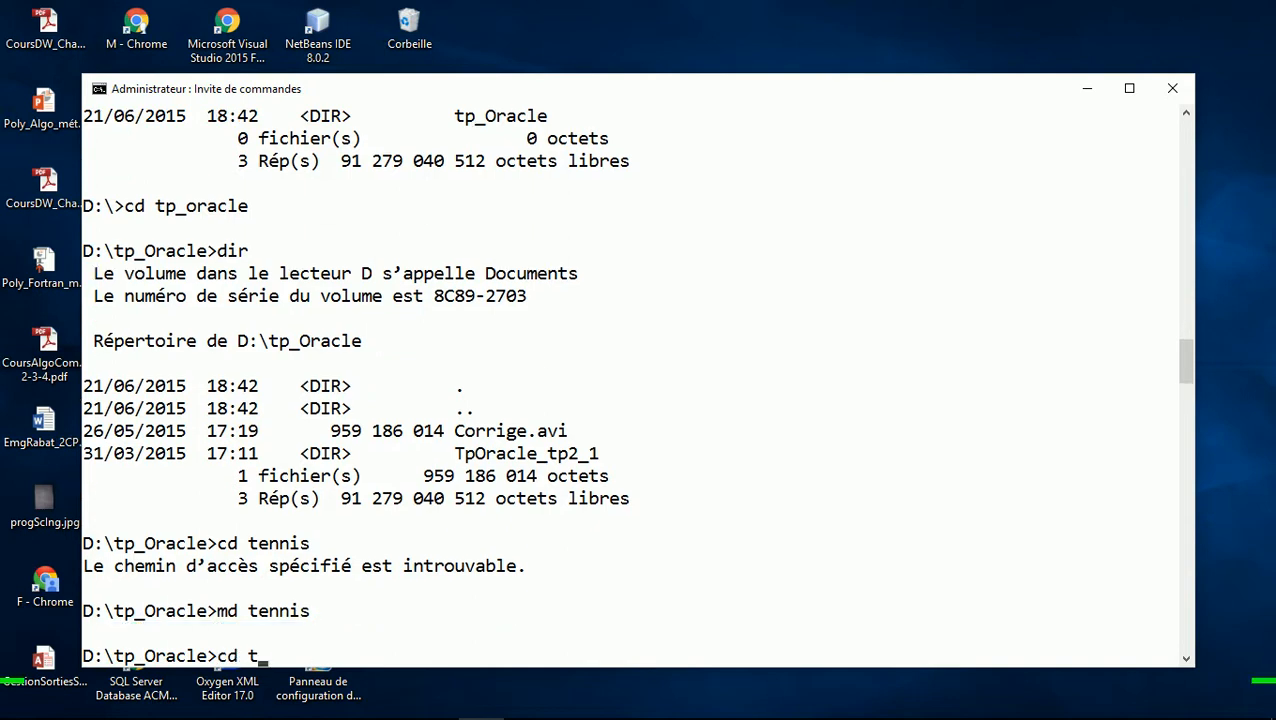
type("ennis")
key("Return")
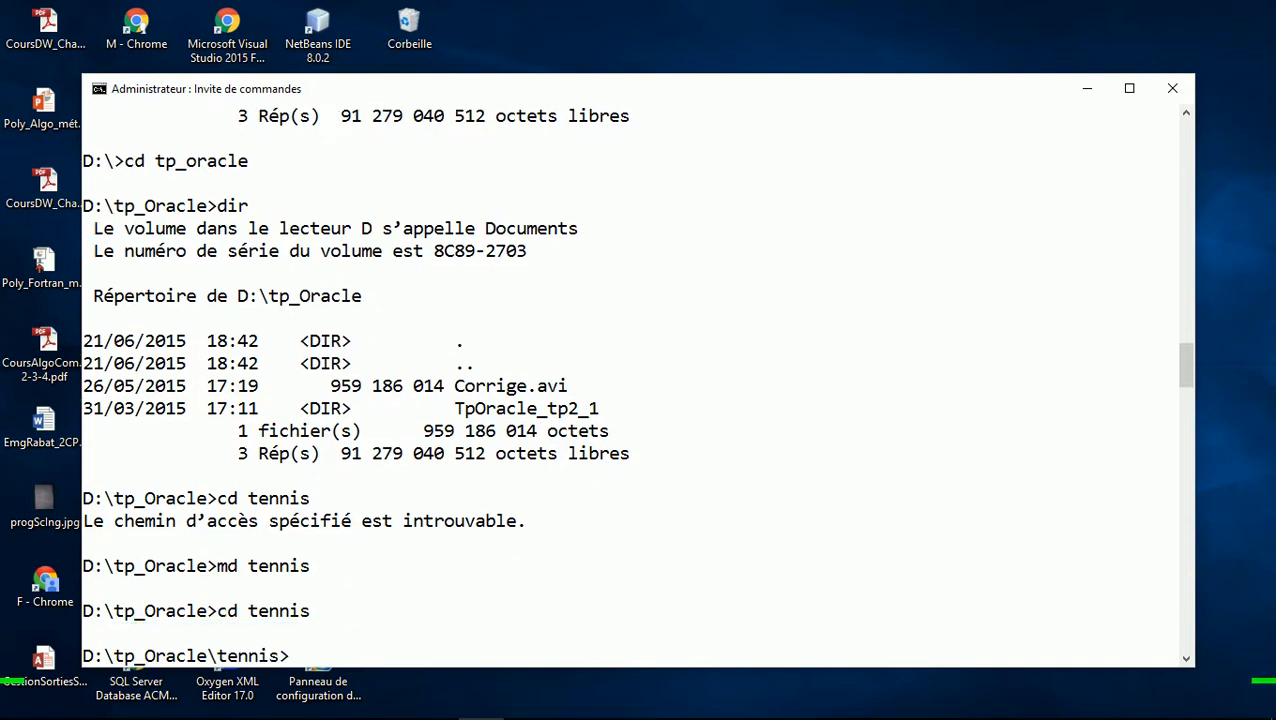
Connect SQL*Plus as sysdba and create user tennis with its password and an unlocked account
type("sqlplus / as ")
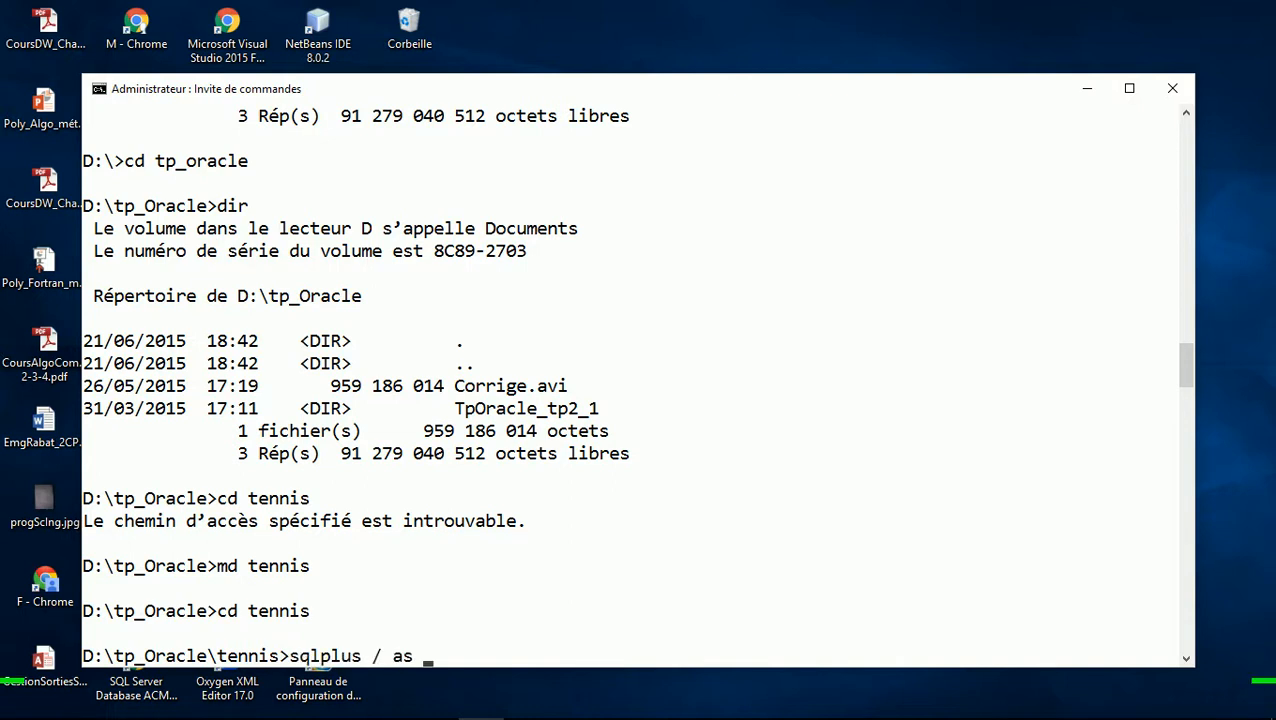
type("sysdba")
key("Return")
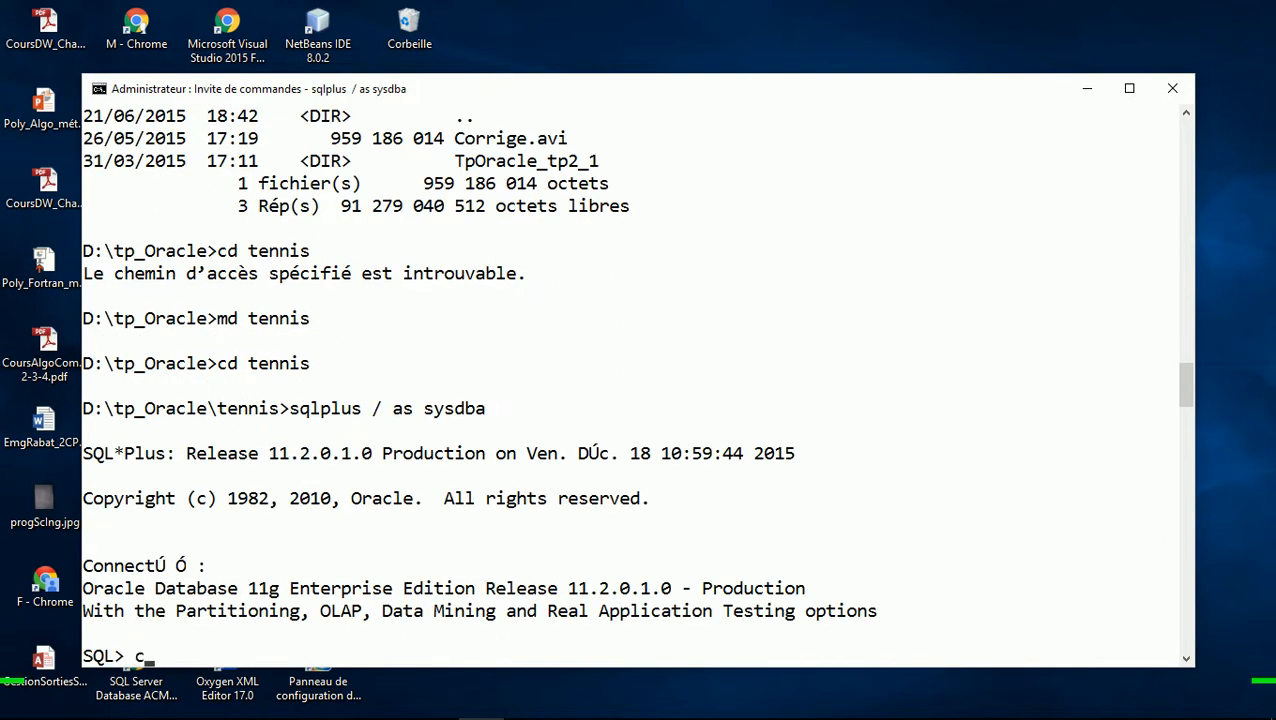
type("reate user tenn")
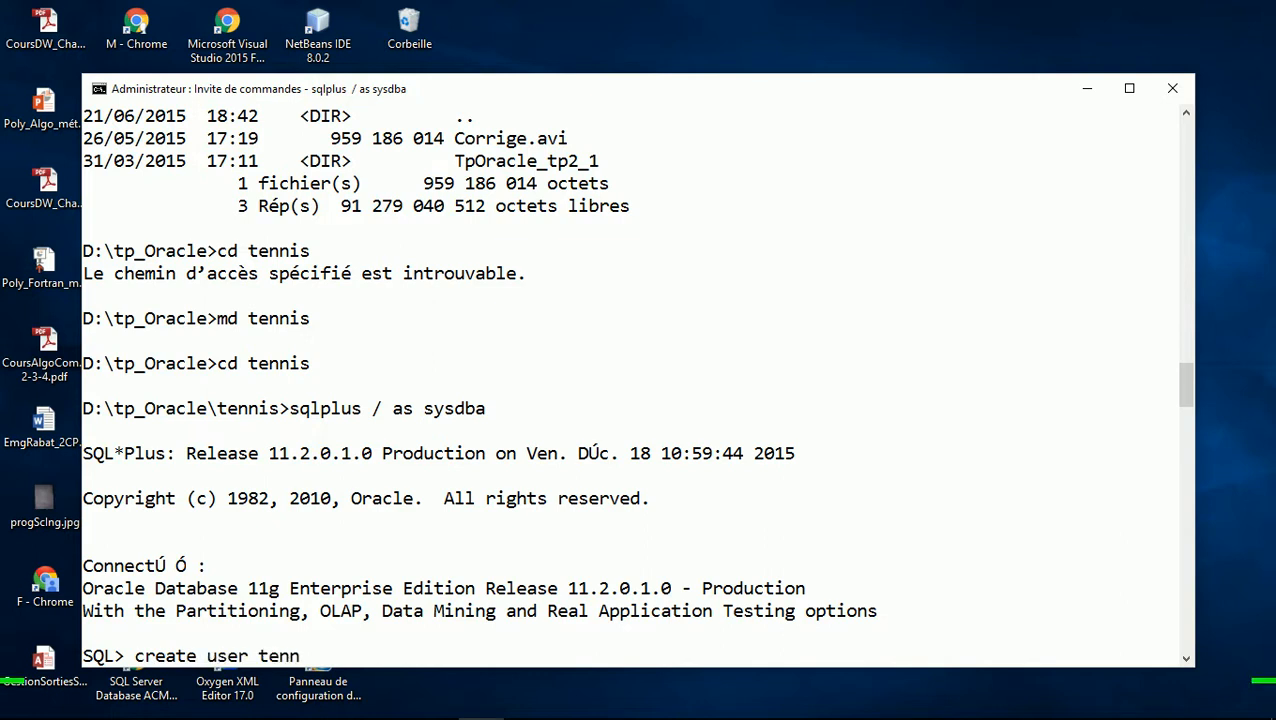
type("is identidi")
key("BackSpace")
key("BackSpace")
type("fied by")
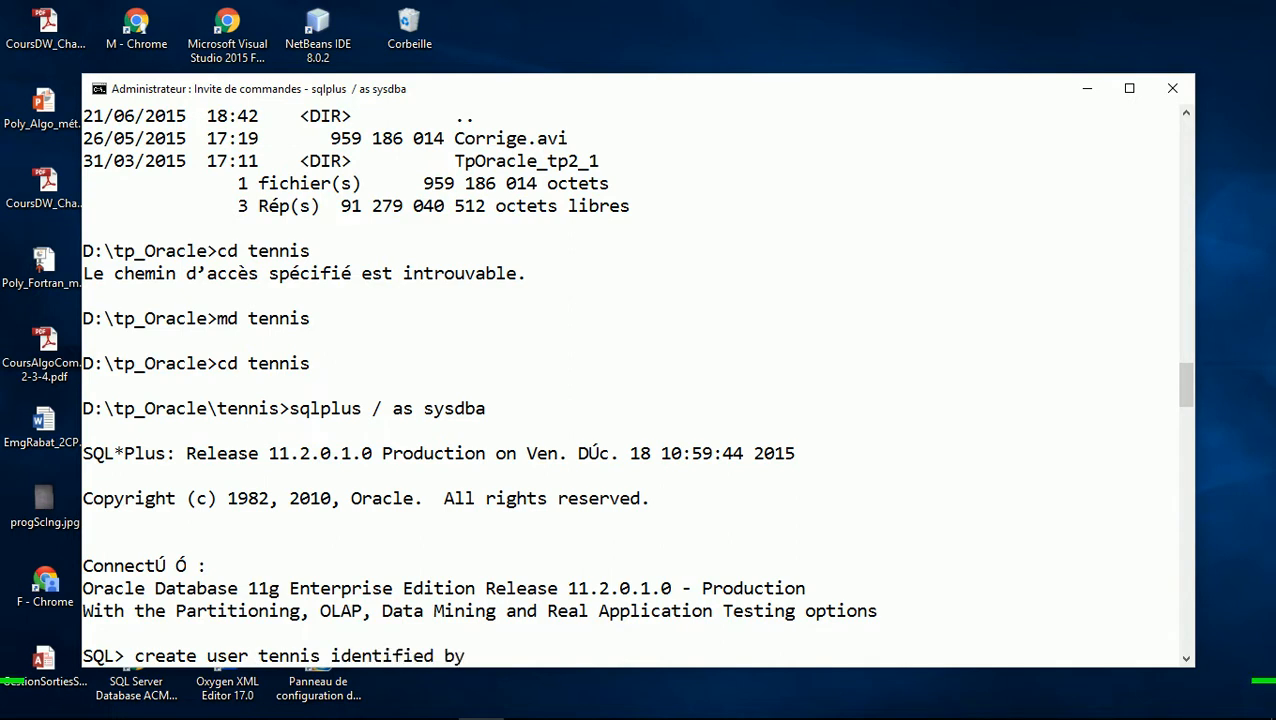
type(" tennis account ")
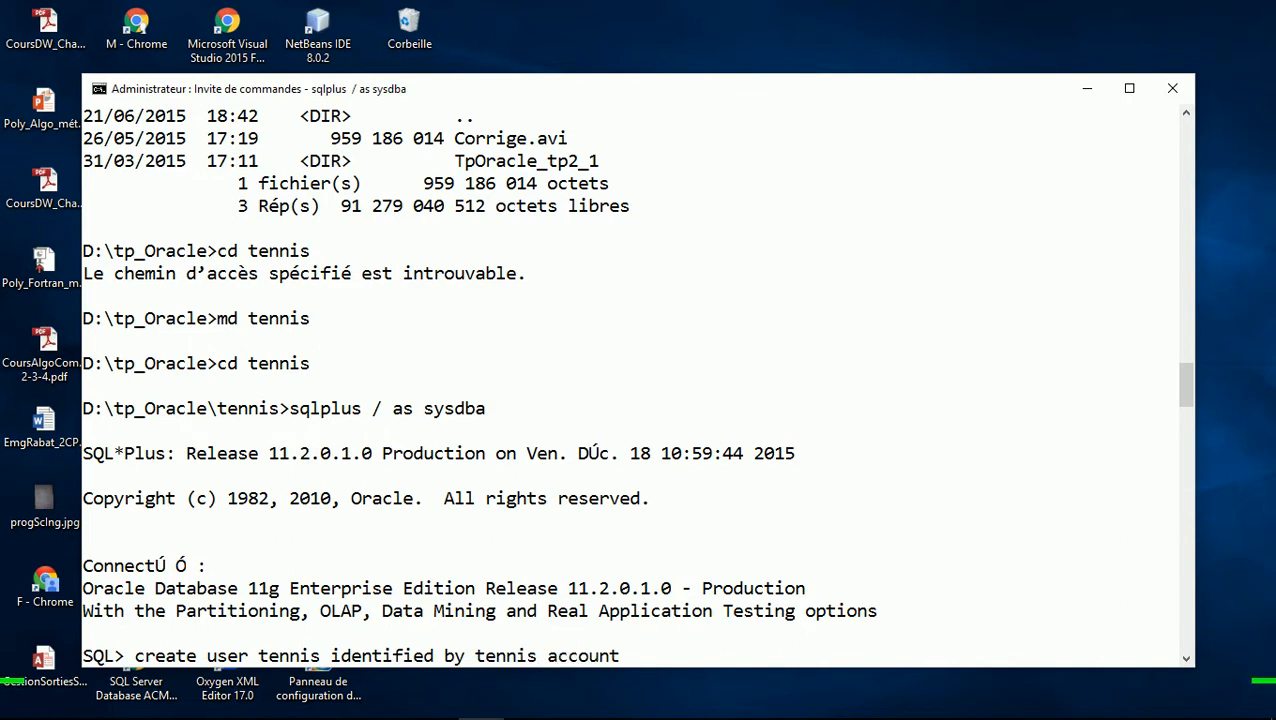
type("unlock;")
key("Return")
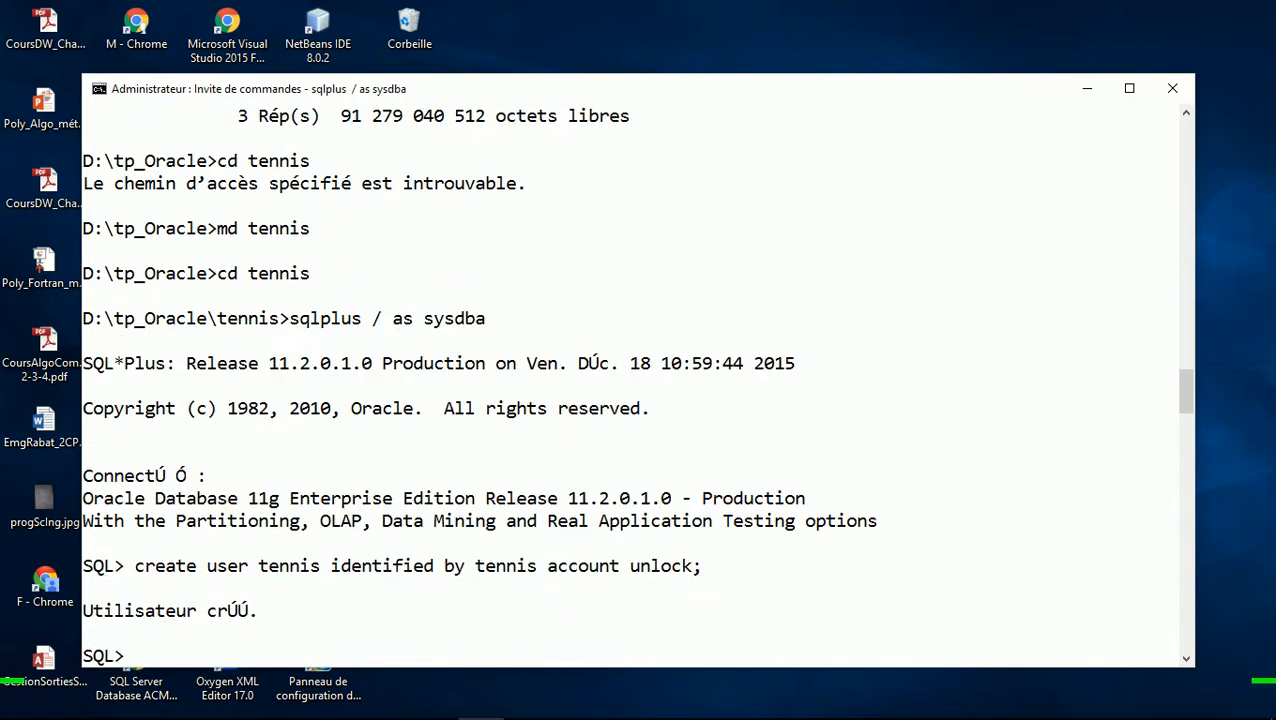
Type a grant of resource, connect, create session and create public database link, not yet run
type("grant resource")
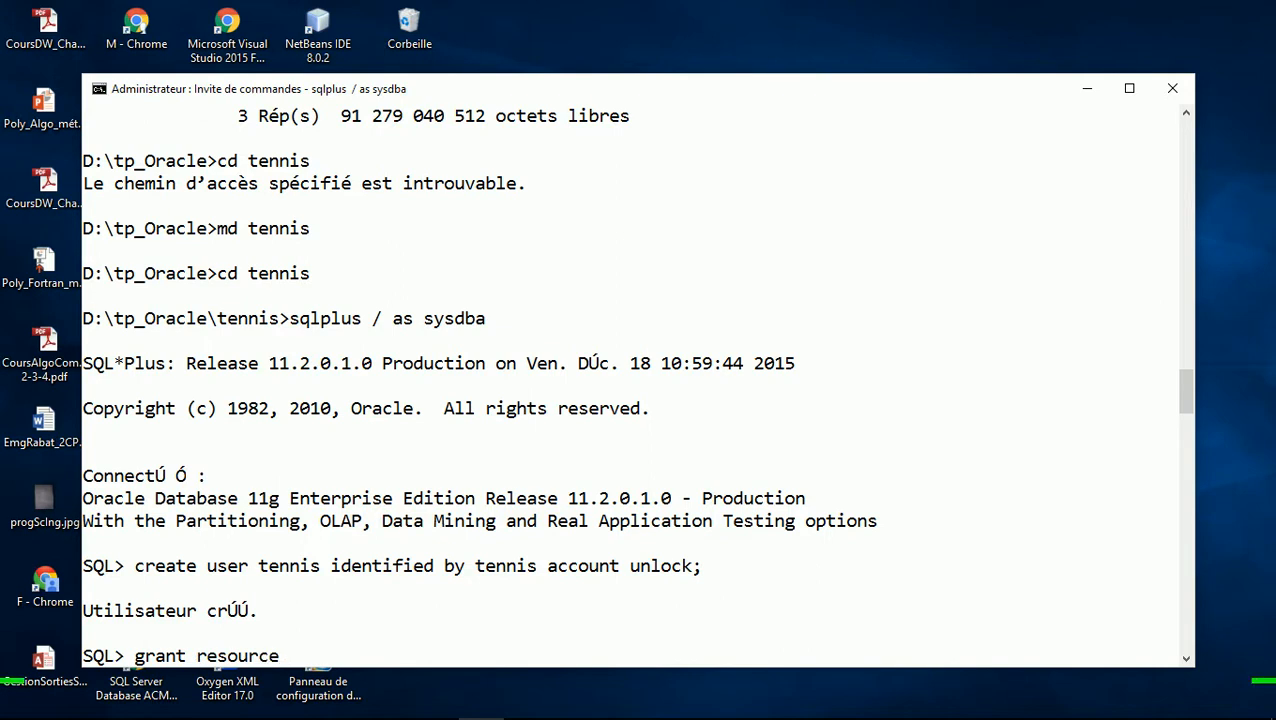
type(",connect")
type("create")
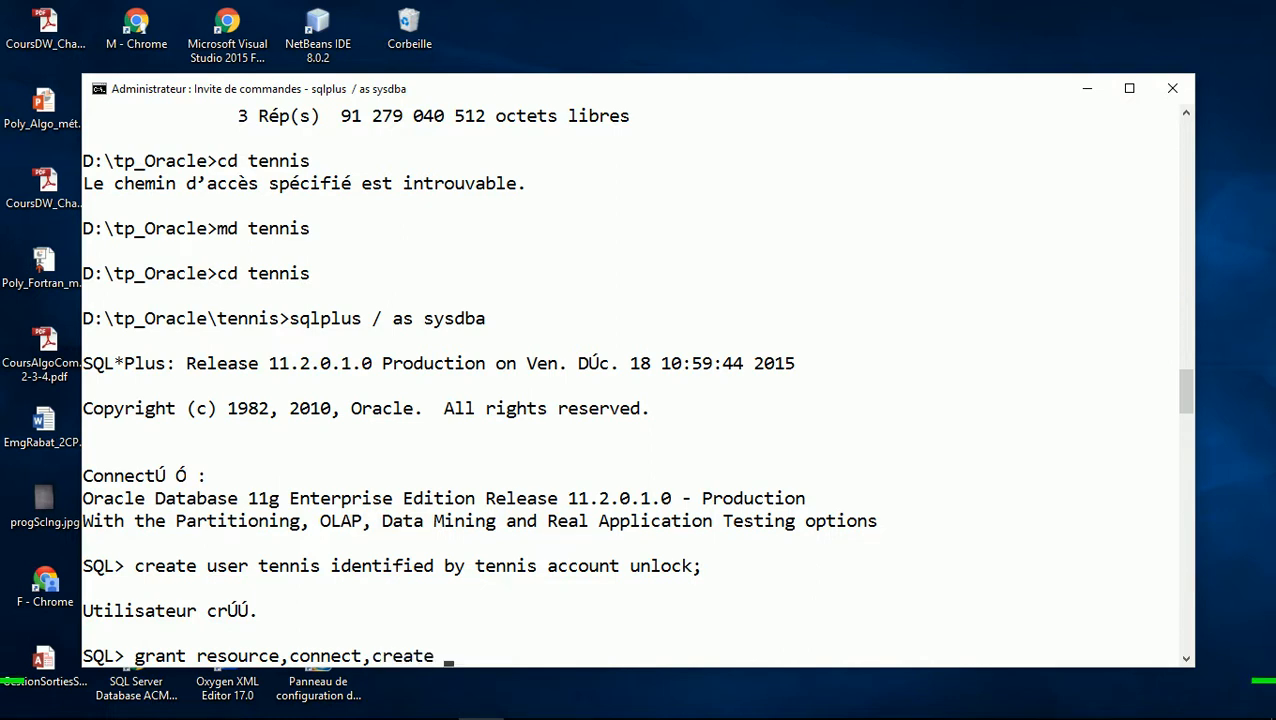
type("session, create ")
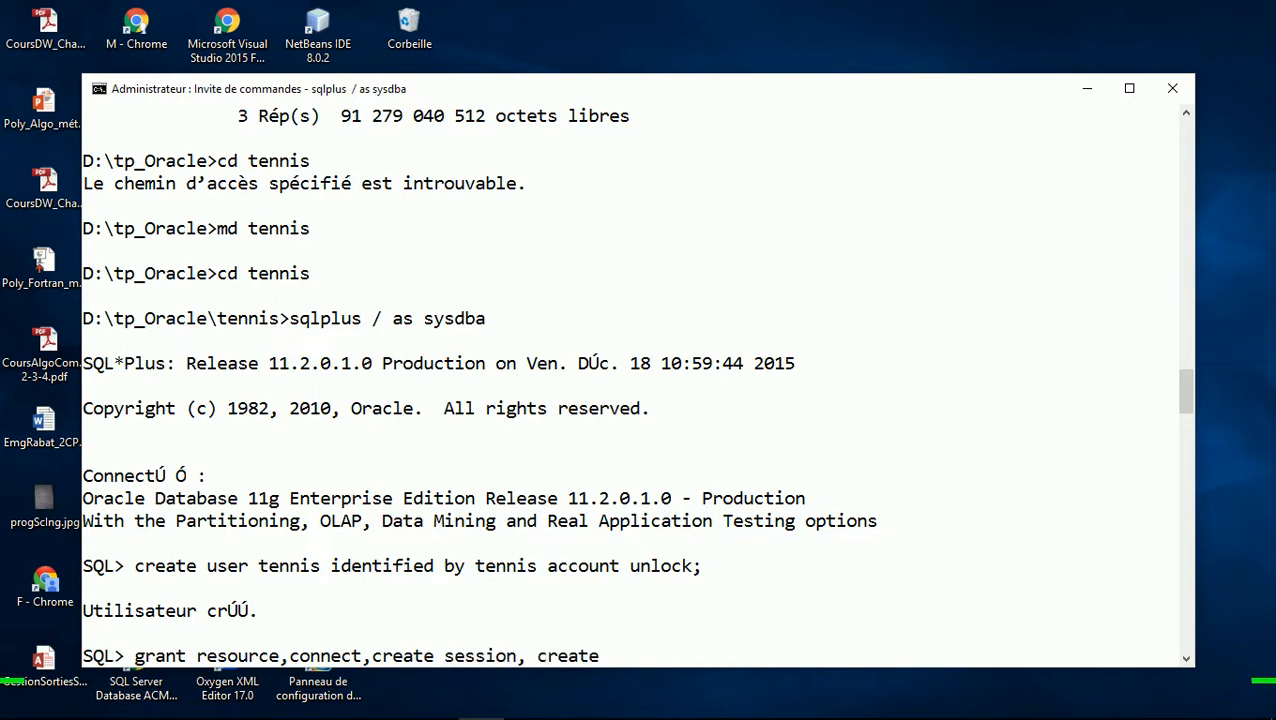
type("public database ")
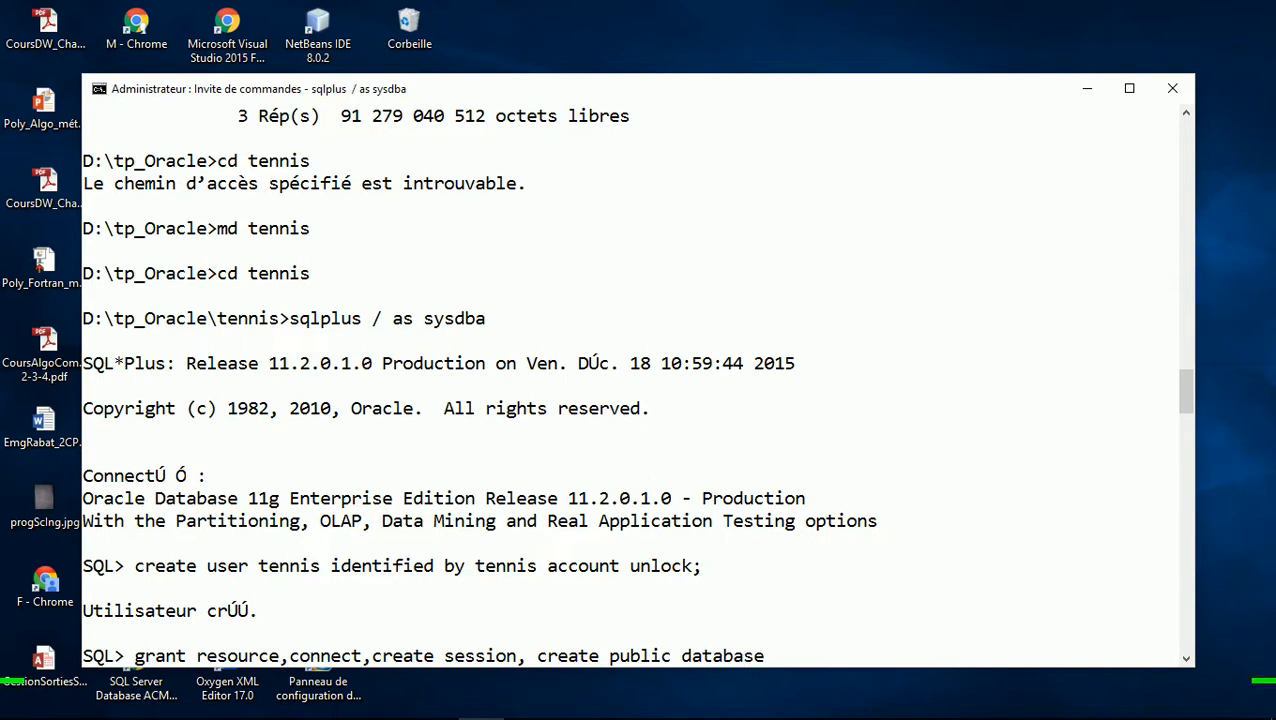
type("link")
key("alt+Tab")
key("alt+Tab")
key("alt+Tab")
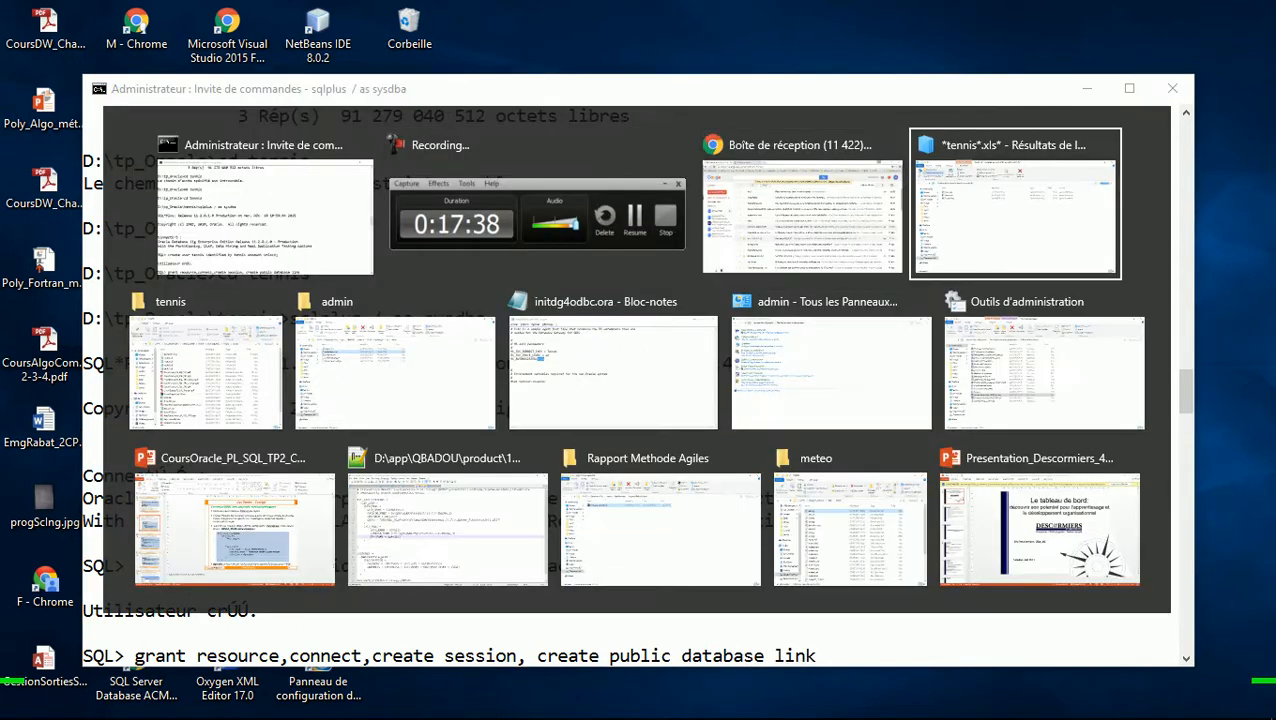
Page through the PowerPoint course deck to slide 28 on database link privileges
key("alt+Tab")
key("alt+Tab")
key("alt+Tab")
key("alt+Tab")
key("alt+Tab")
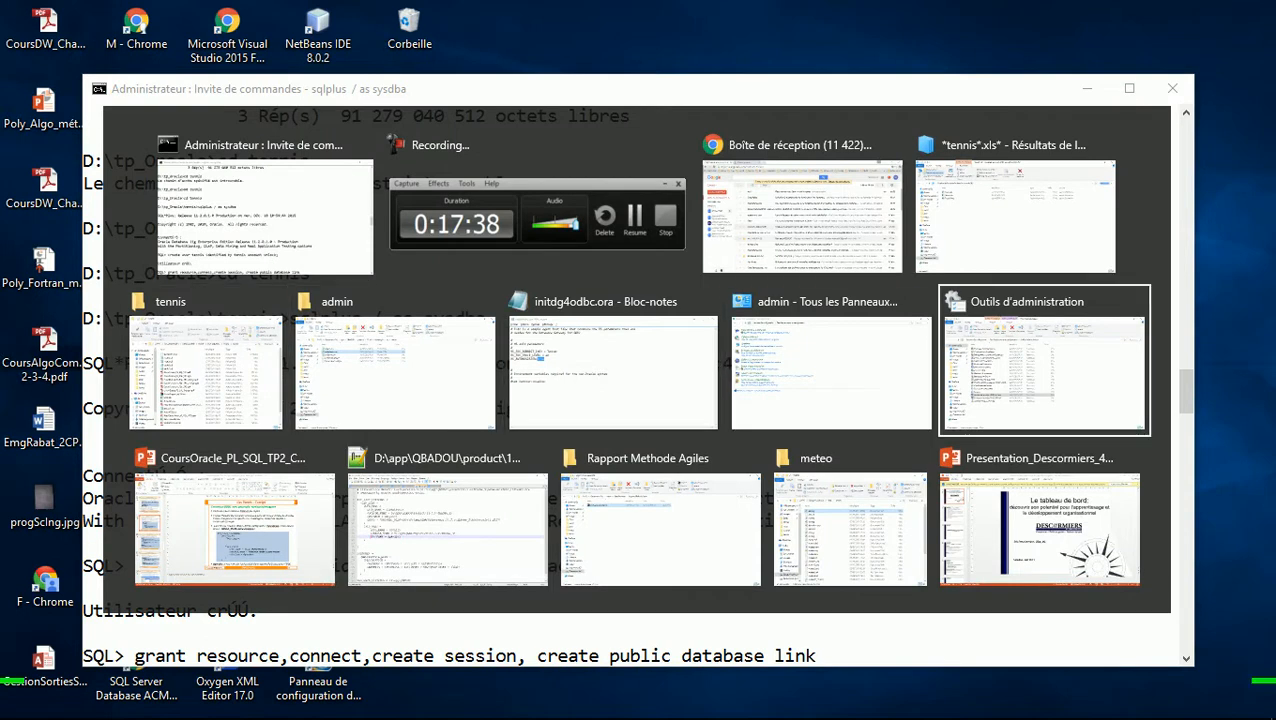
key("Escape")
key("alt+Tab")
key("Page_Down")
key("Page_Down")
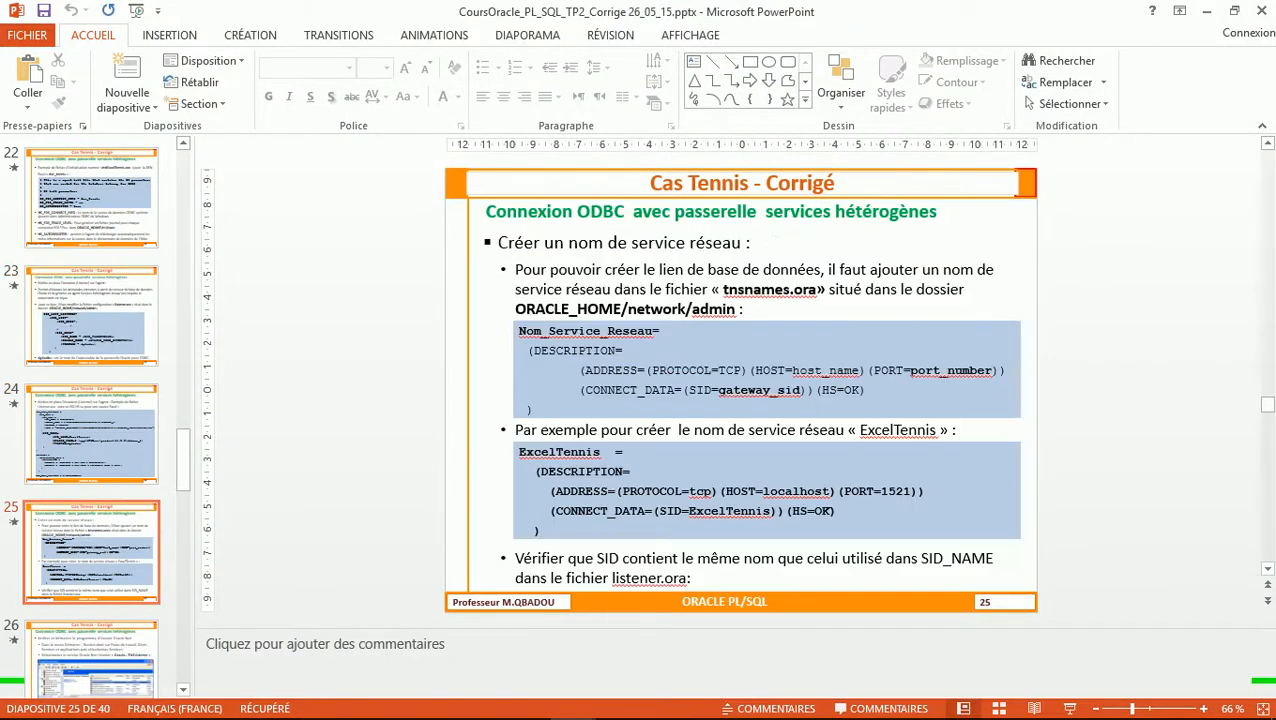
key("Page_Down")
key("Page_Down")
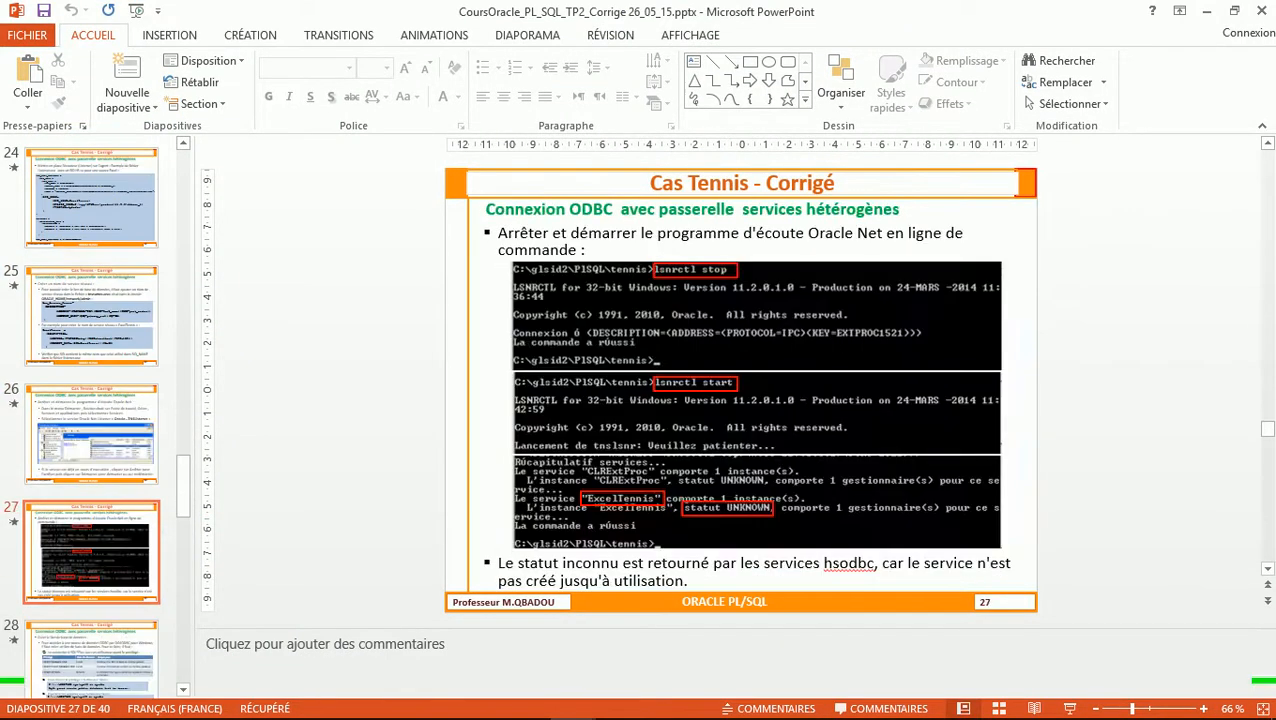
key("Page_Down")
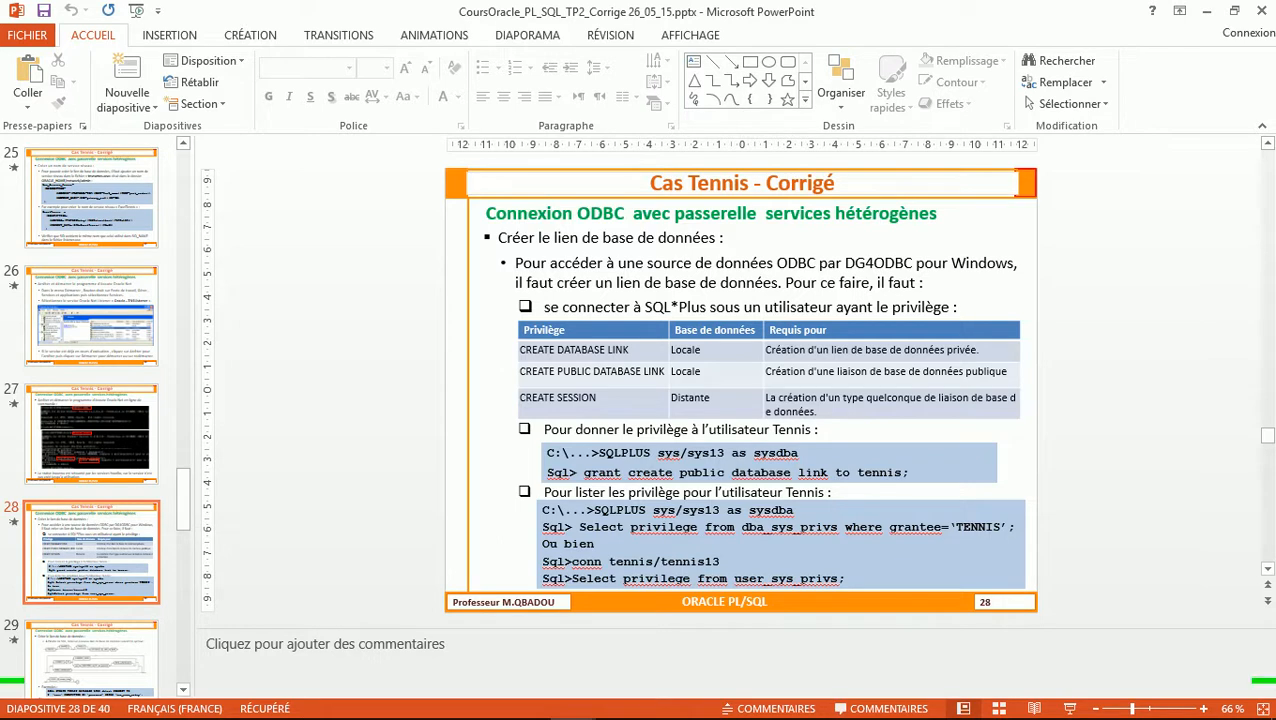
Finish the grant statement with 'to tennis;' and run it
key("alt+Tab")
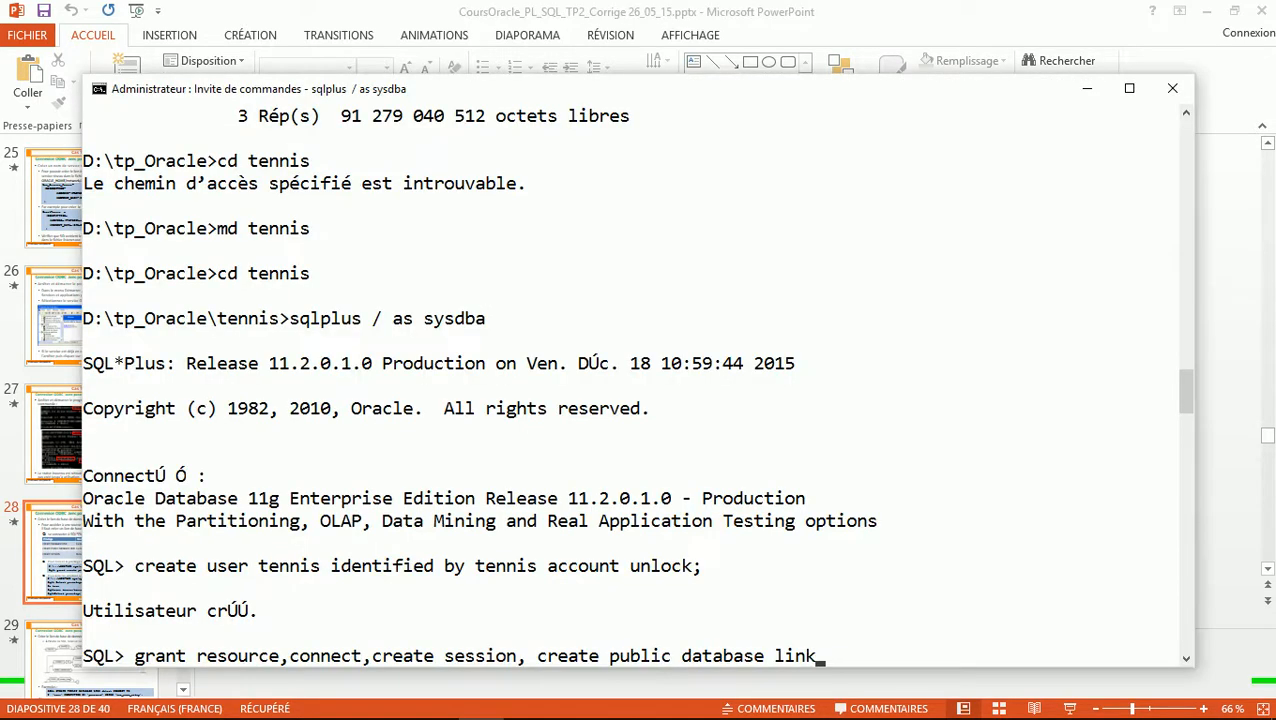
type("to tennis;")
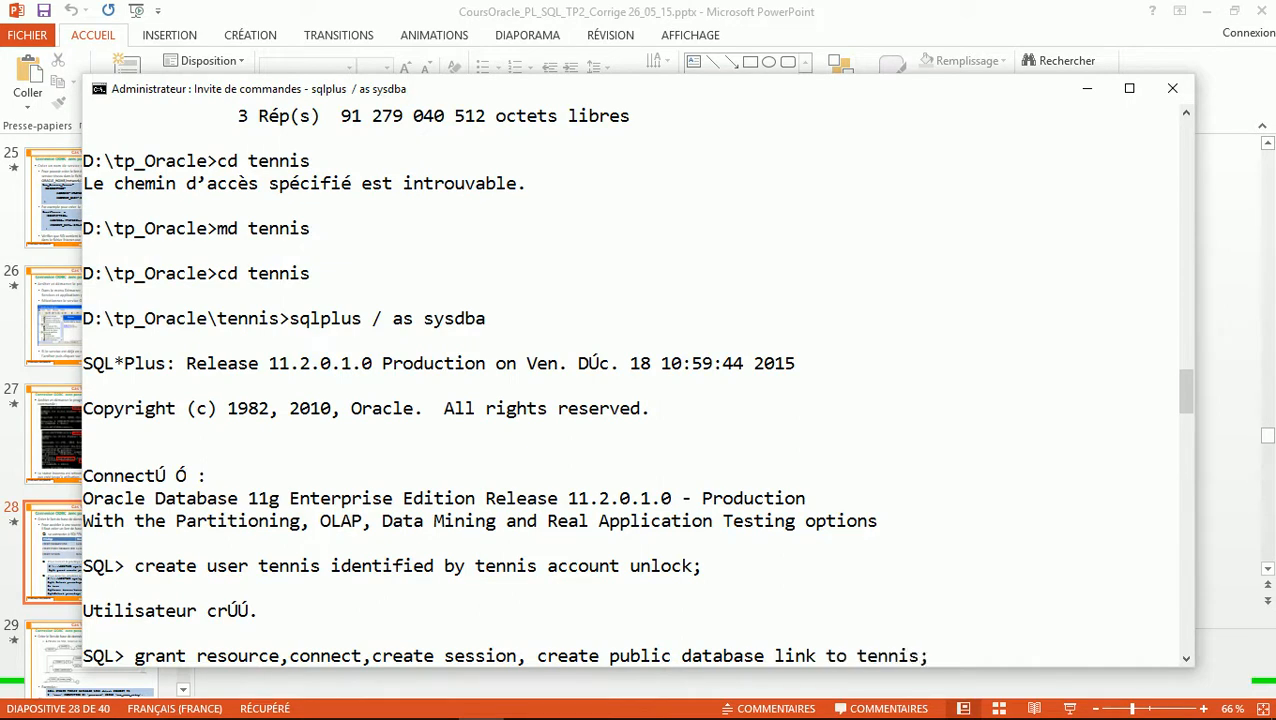
key("Return")
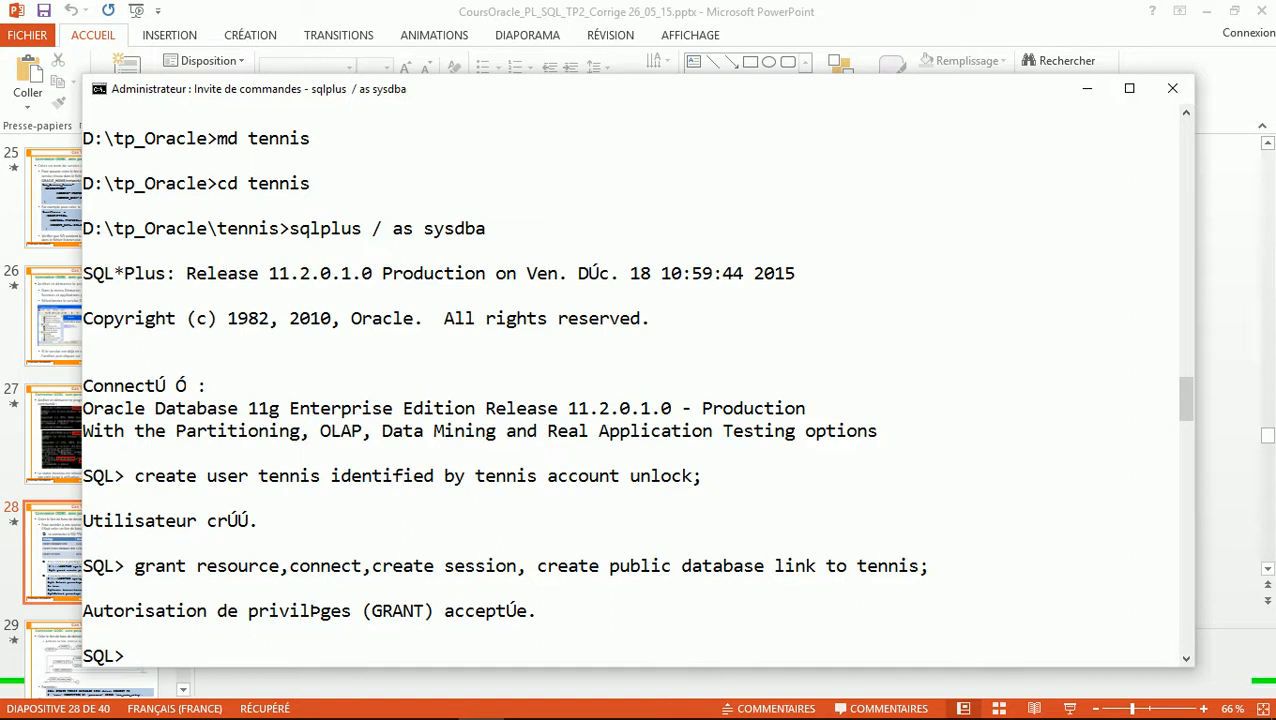
Connect as the tennis user with conn tennis, entering its password
type("conn tennis")
key("Return")
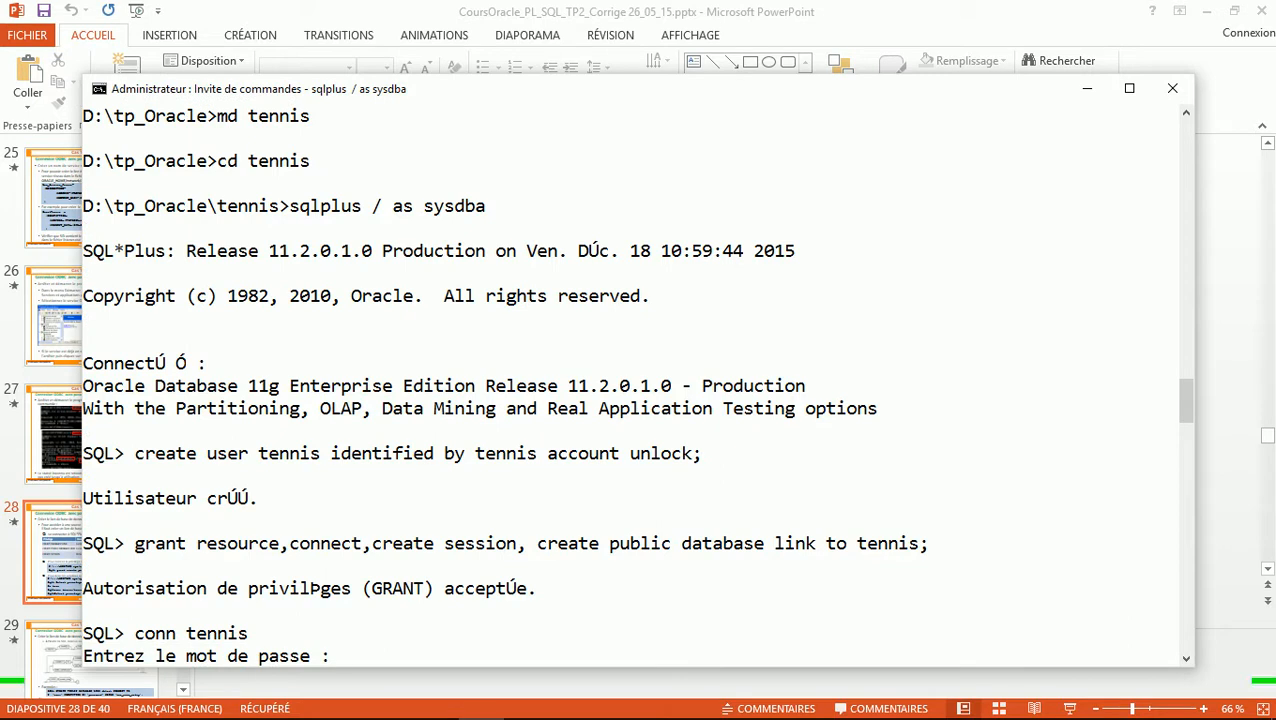
type("tennis")
key("Return")
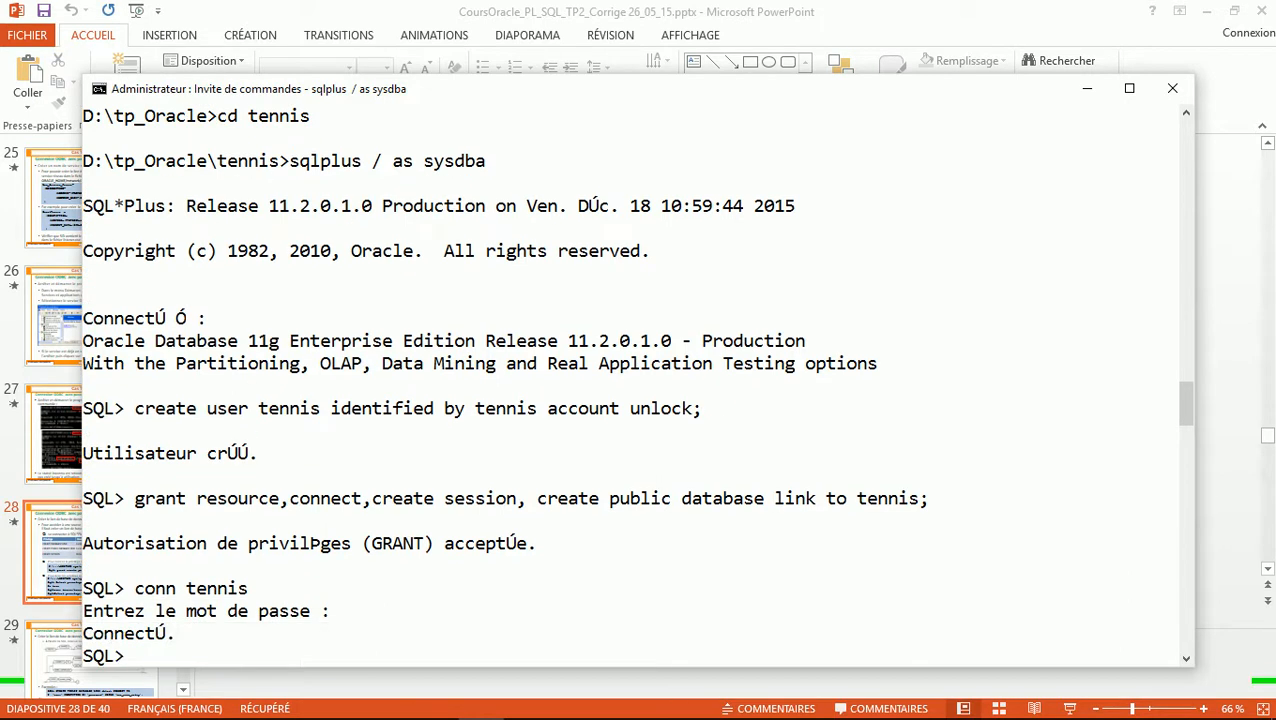
Type create public database link dbtennis using 'Tennis' without running it
type("create public")
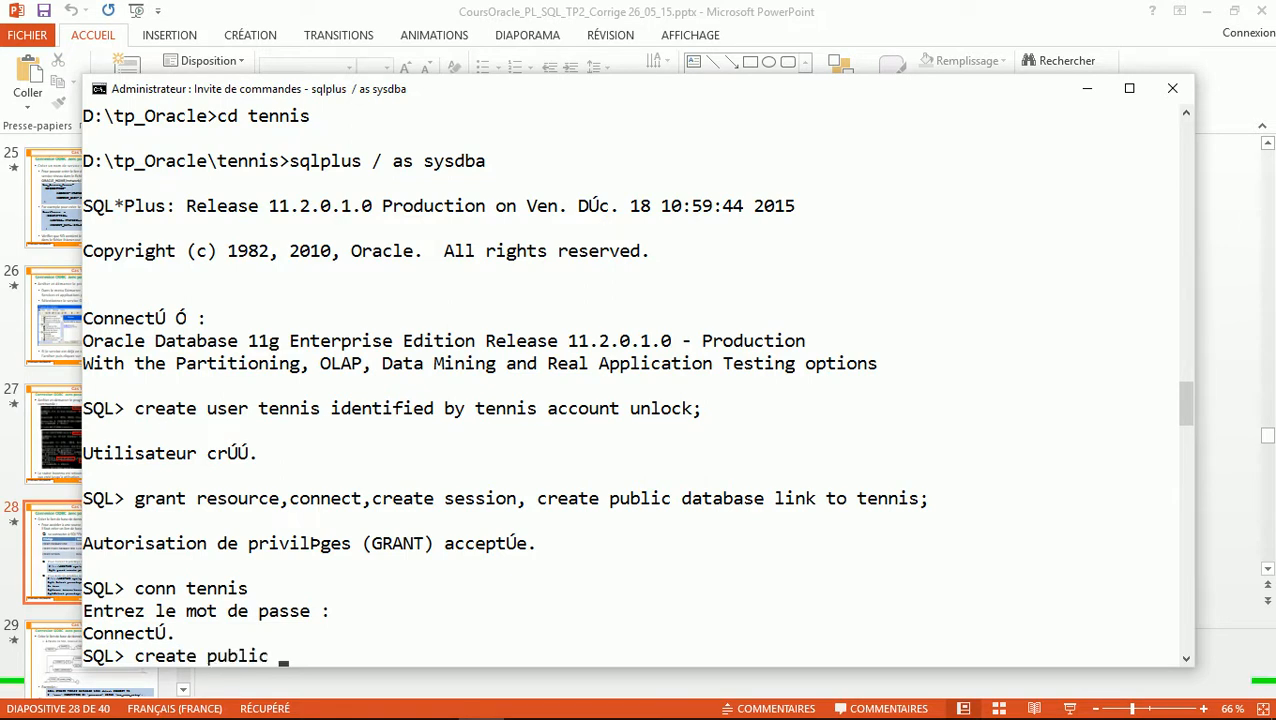
type(" database link ")
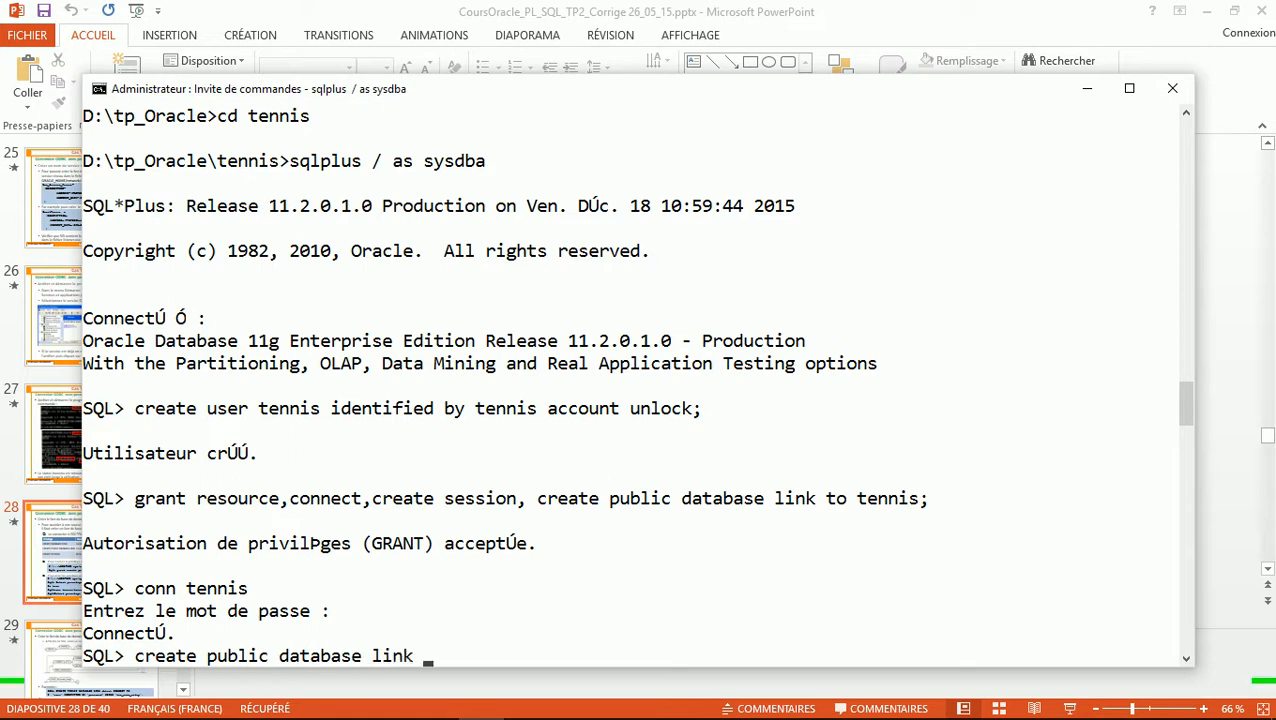
type("dbtennis")
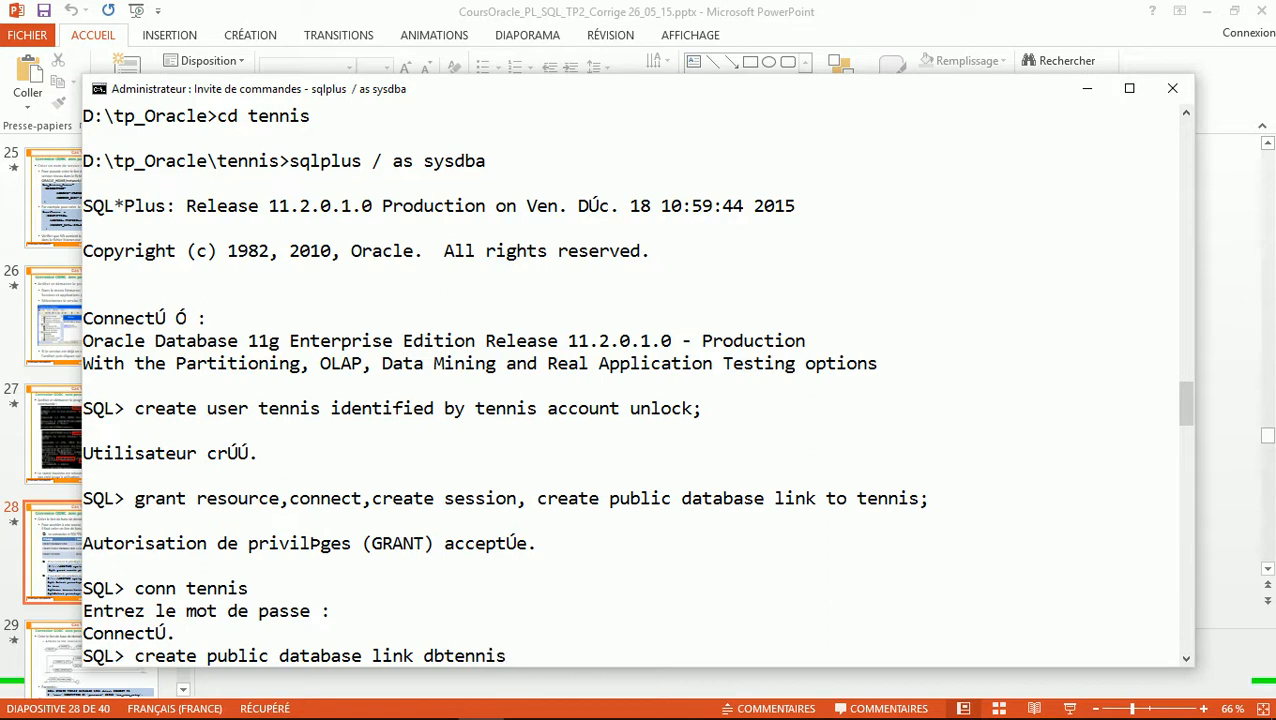
type(" usi")
type("ng ")
type("'Te'")
key("Left")
type("Tennis")
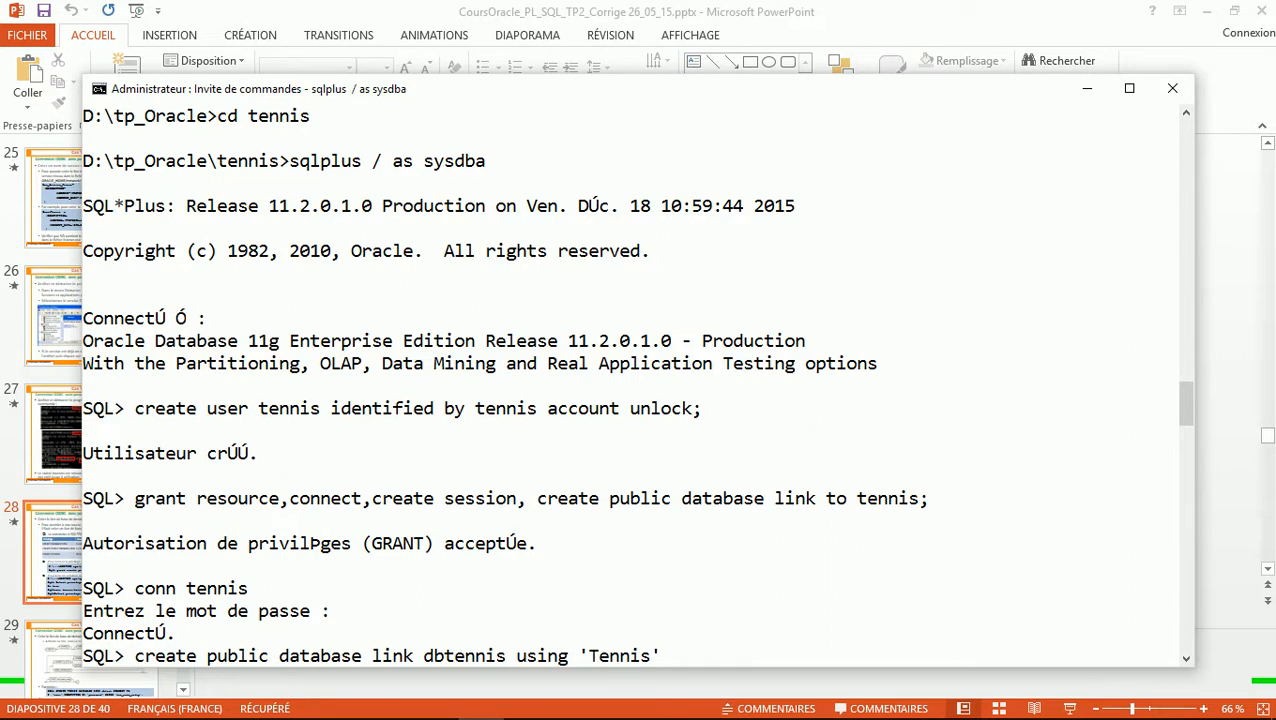
key("alt+Tab")
key("alt+Tab")
key("alt+Tab")
key("alt+Tab")
key("alt+Tab")
key("alt+Tab")
key("alt+Tab")
key("alt+Tab")
key("alt+Tab")
key("alt+Tab")
key("alt+Tab")
key("alt+Tab")
key("alt+Tab")
key("alt+Tab")
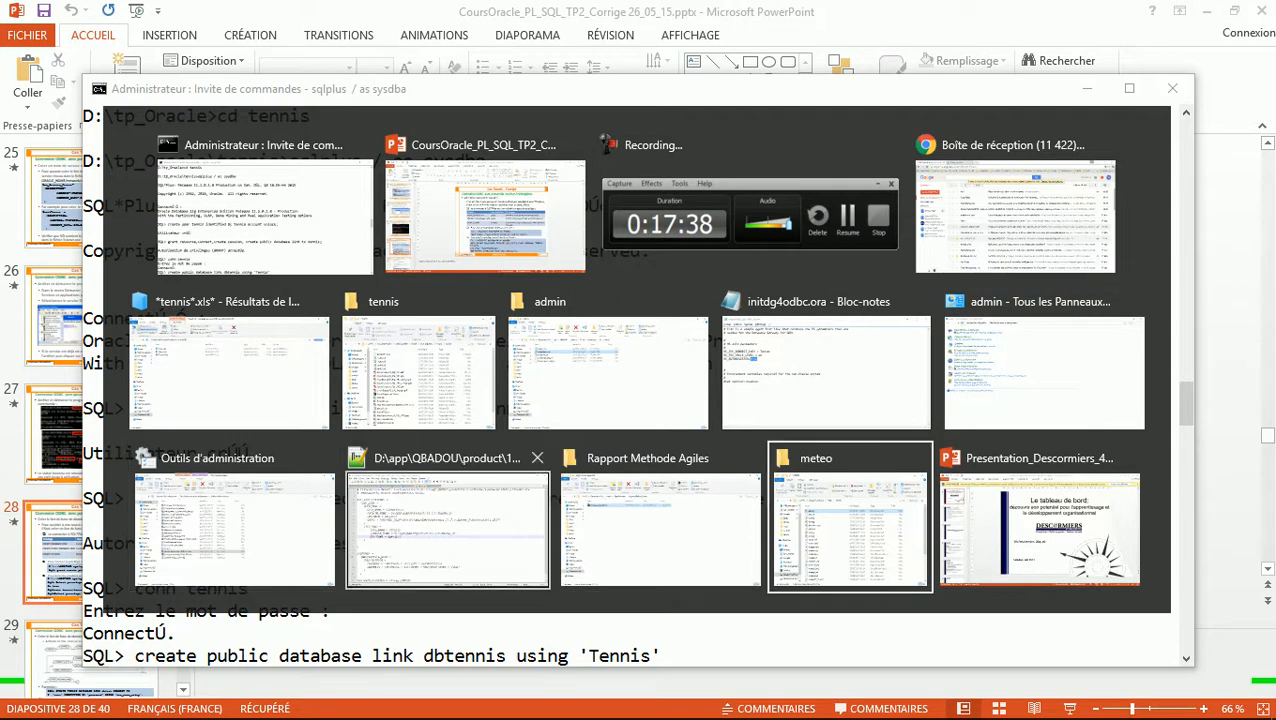
Check the Tennis service entry on line 24 of tnsnames.ora, then show slide 29 on database links
left_click(447, 530)
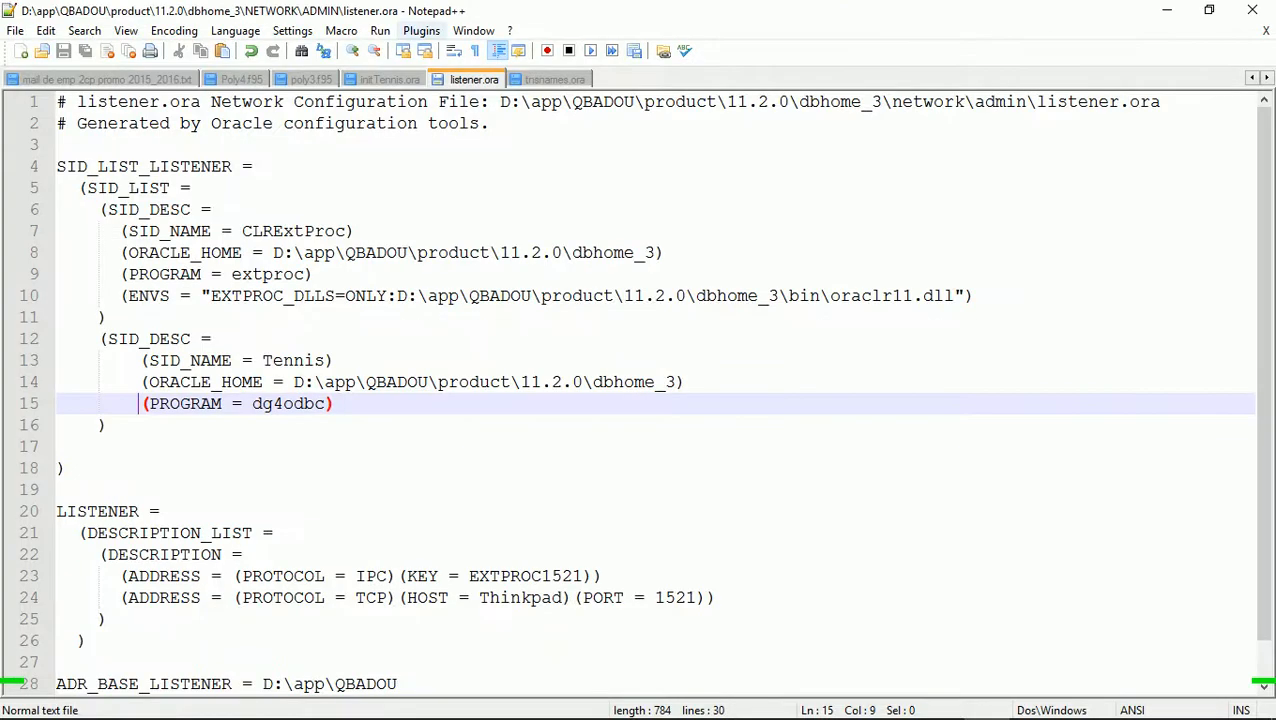
key("ctrl+Tab")
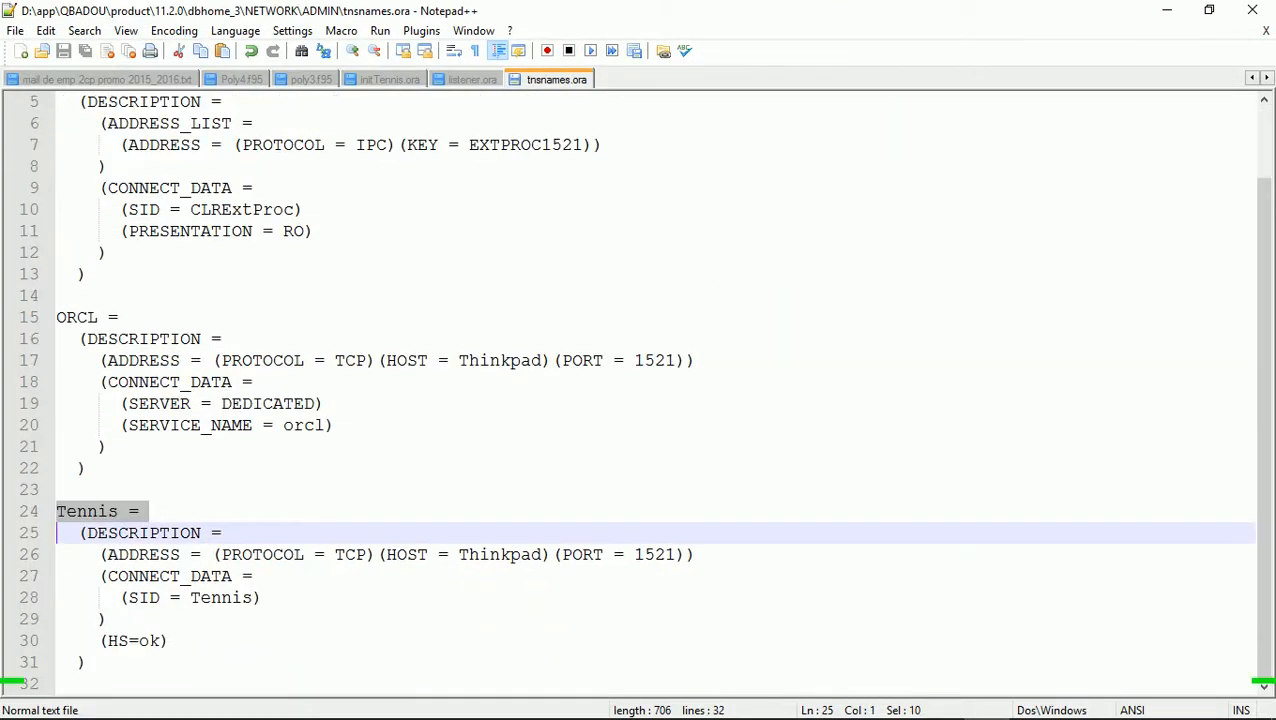
double_click(87, 511)
key("alt+Tab")
key("alt+Tab")
key("Page_Down")
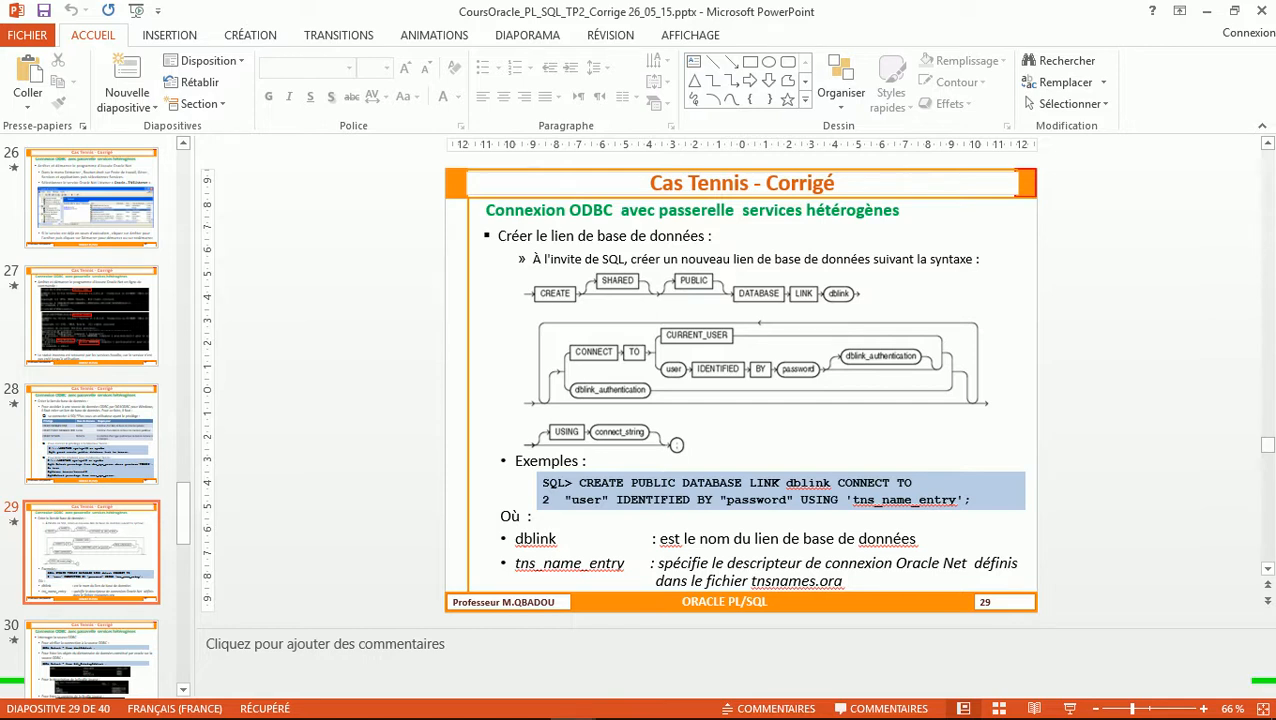
Compare course slides 29 and 30 on creating a database link, ending back on slide 29
key("Page_Down")
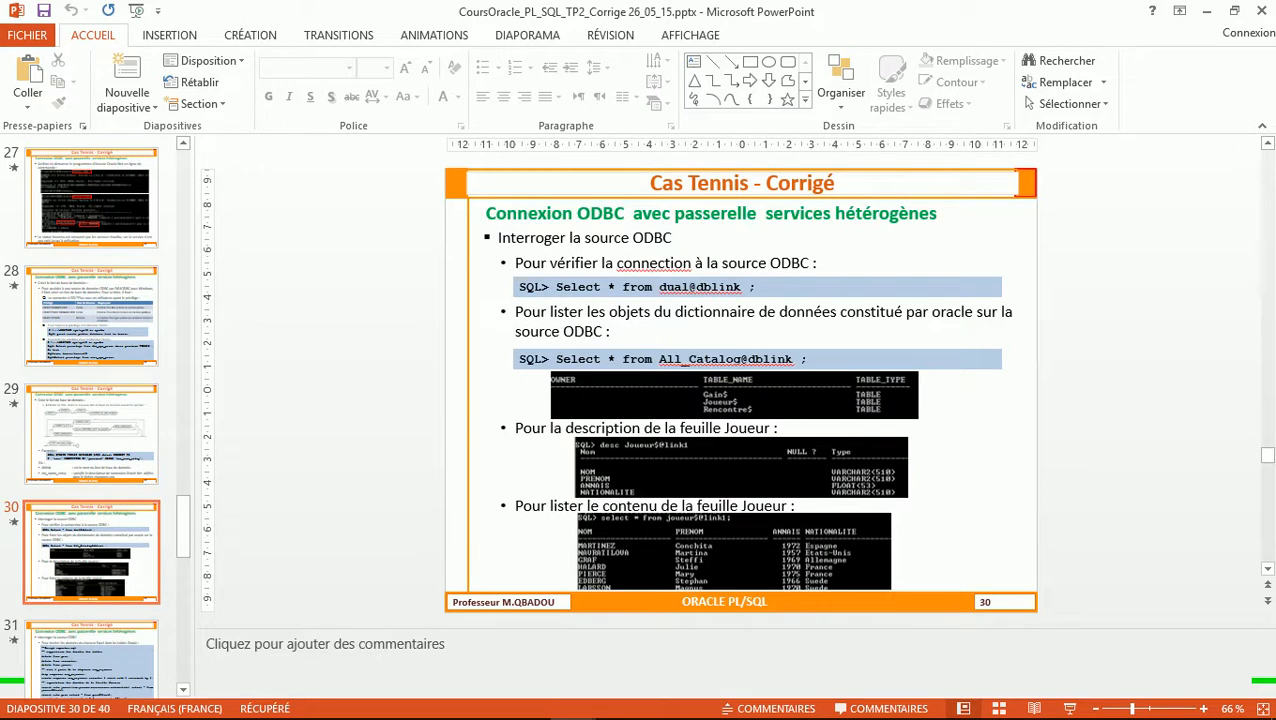
key("Page_Up")
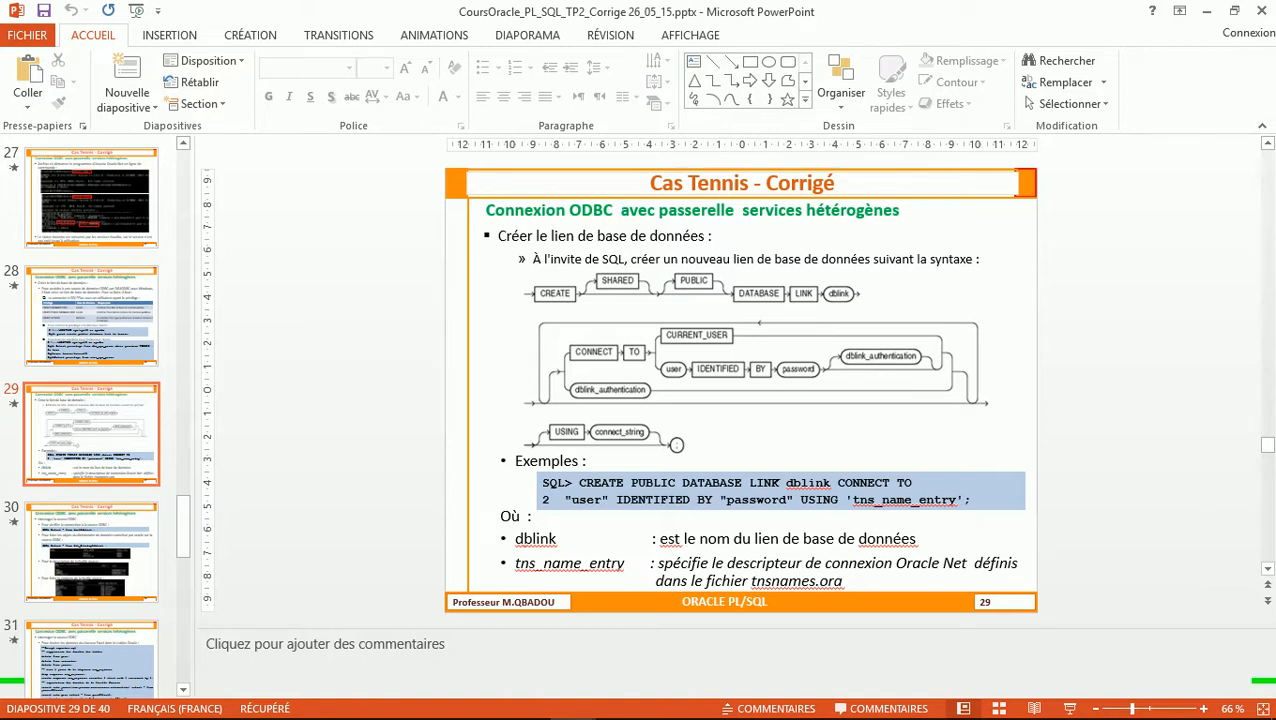
key("Page_Down")
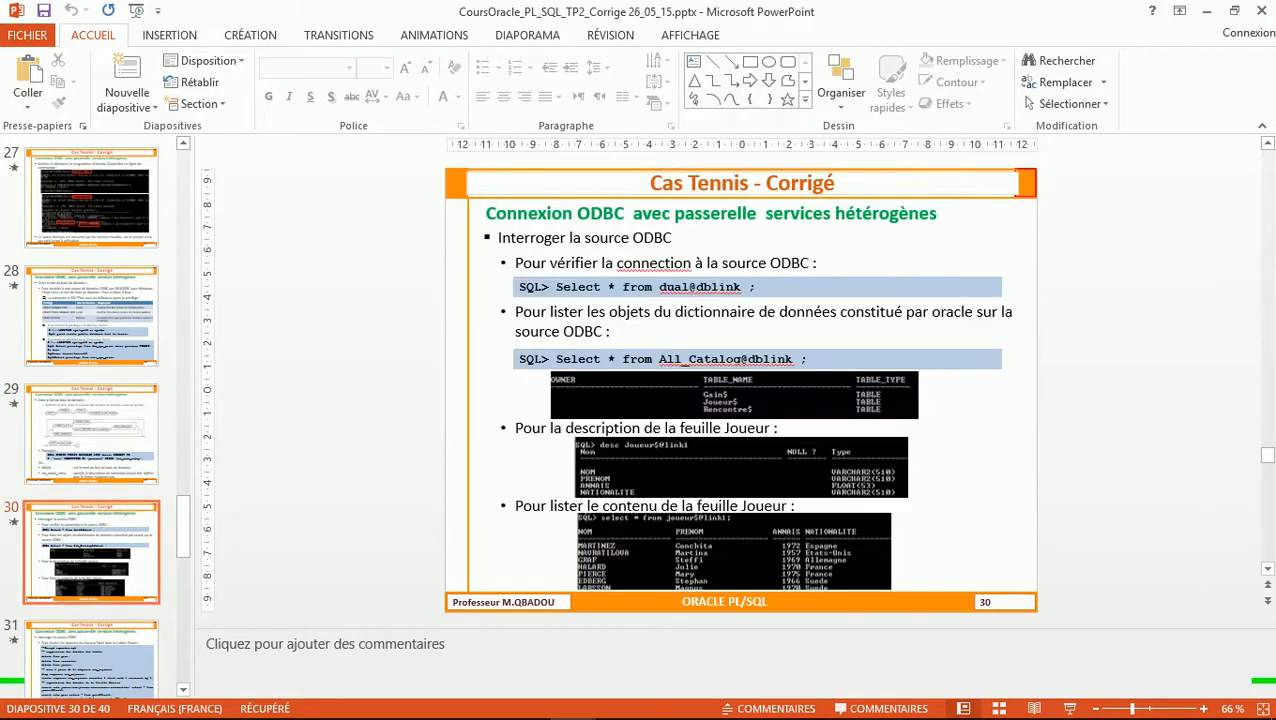
key("Page_Up")
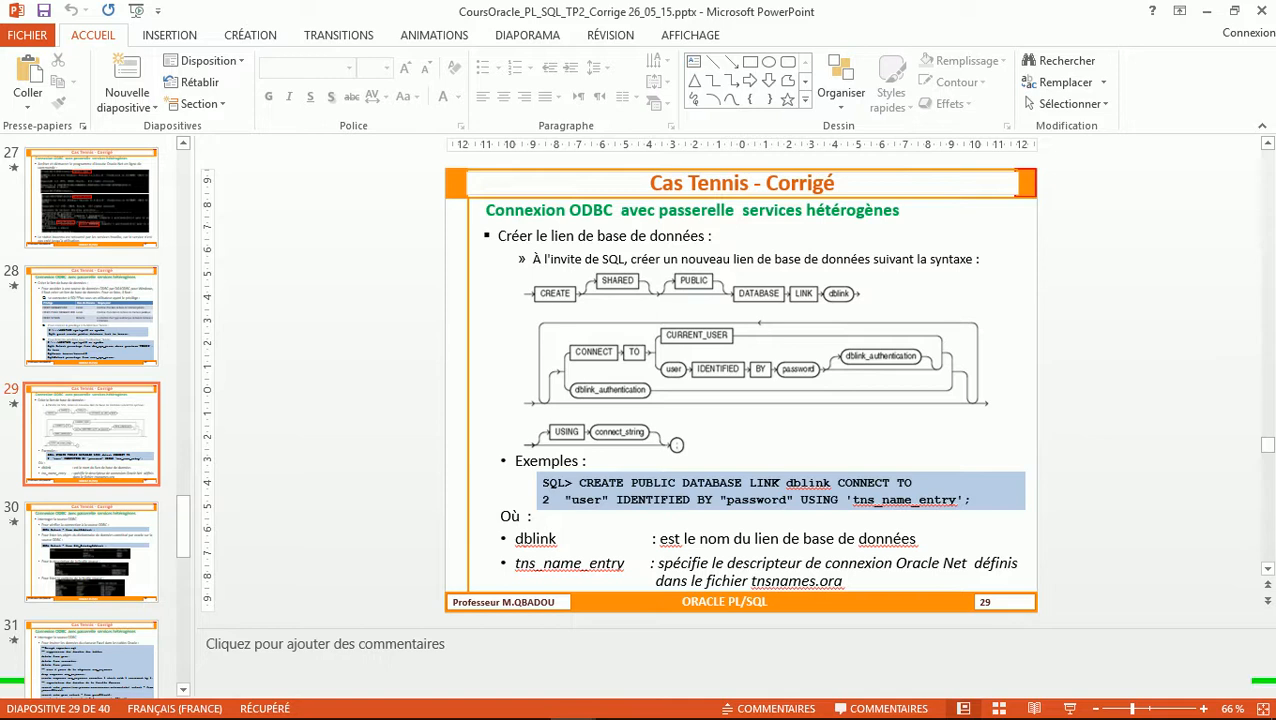
Once the dbtennis link is created, type the test query select * from dual@dbtennis; in SQL*Plus
key("alt+Tab")
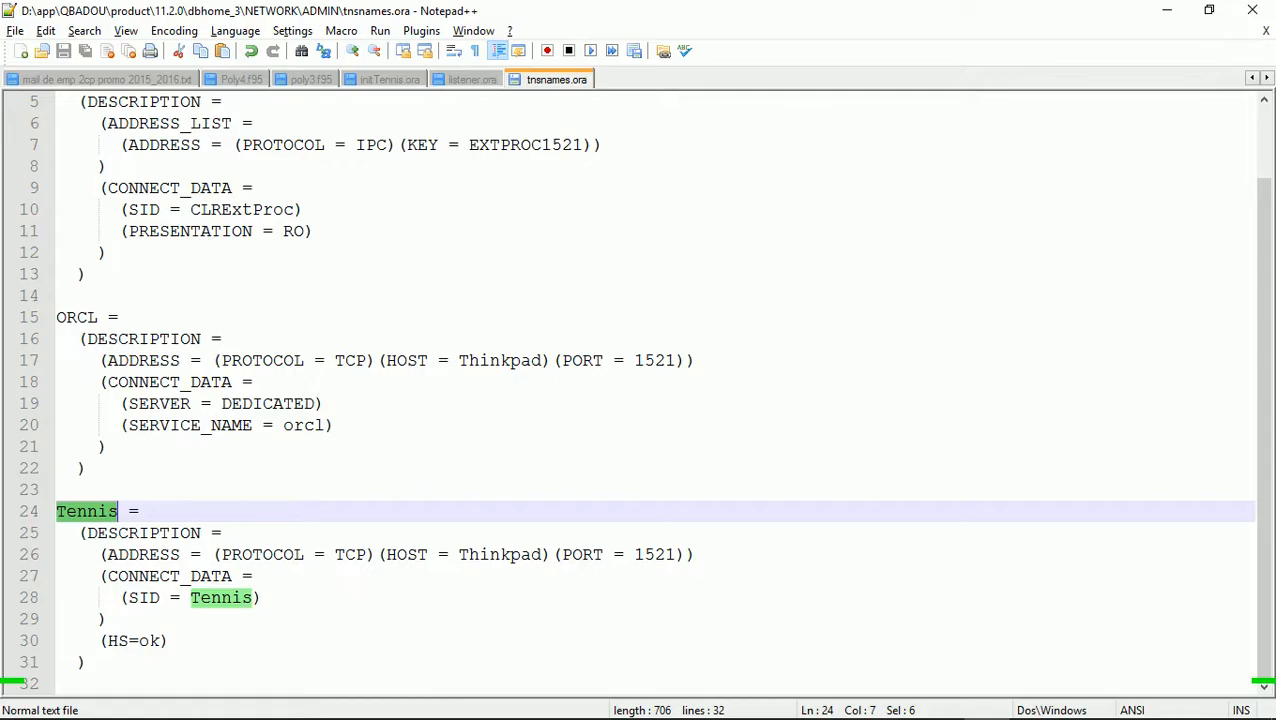
key("alt+Tab")
key("Tab")
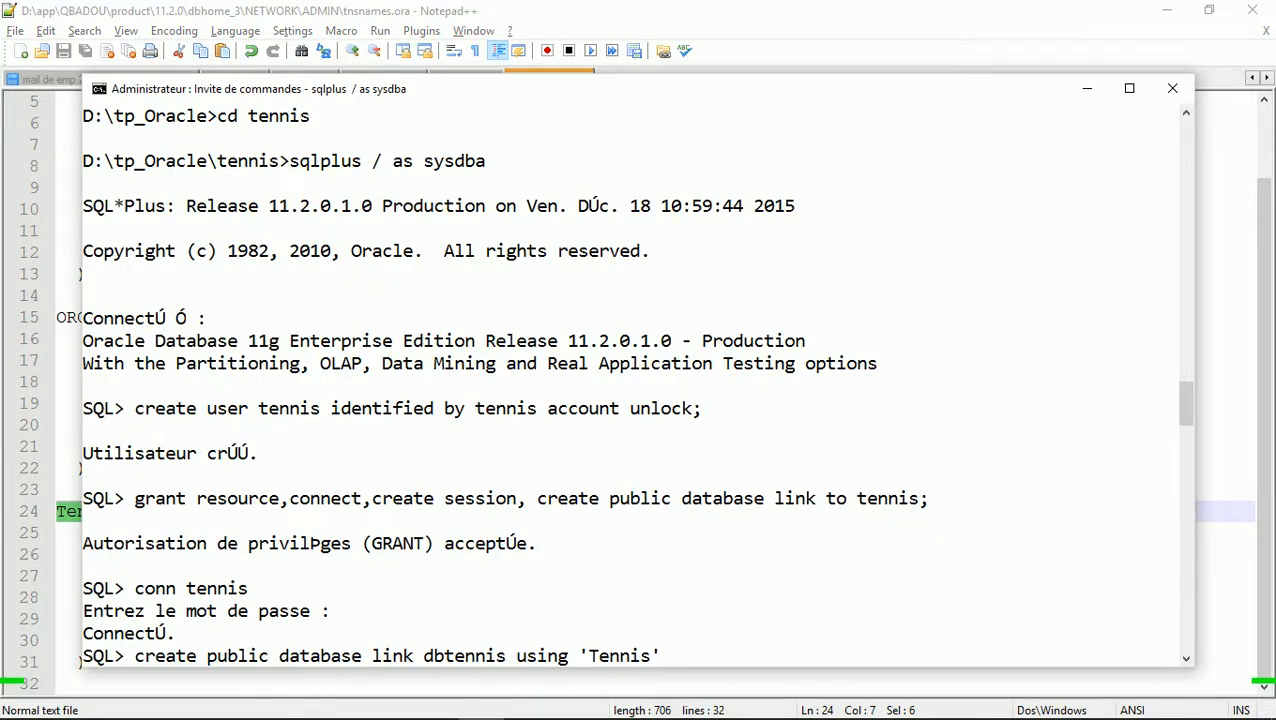
key("alt+Tab")
key("alt+Tab")
key("Tab")
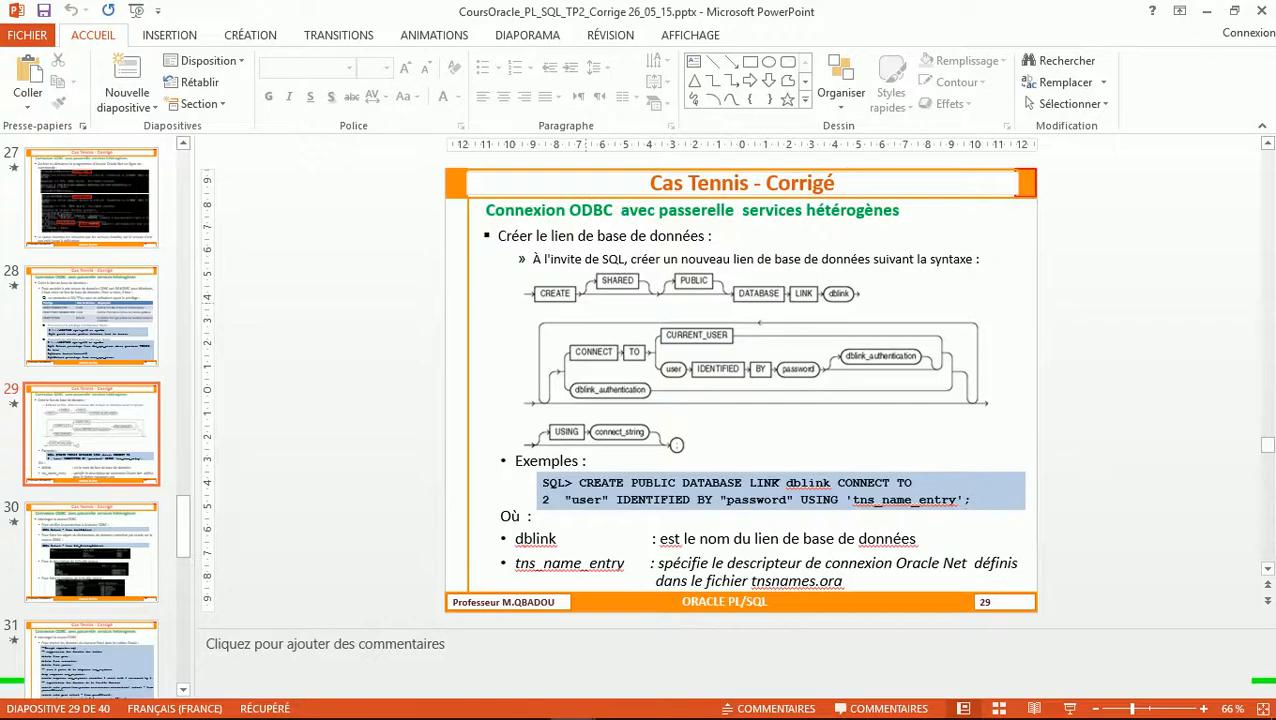
key("alt+Tab")
key("alt+Tab")
key("Tab")
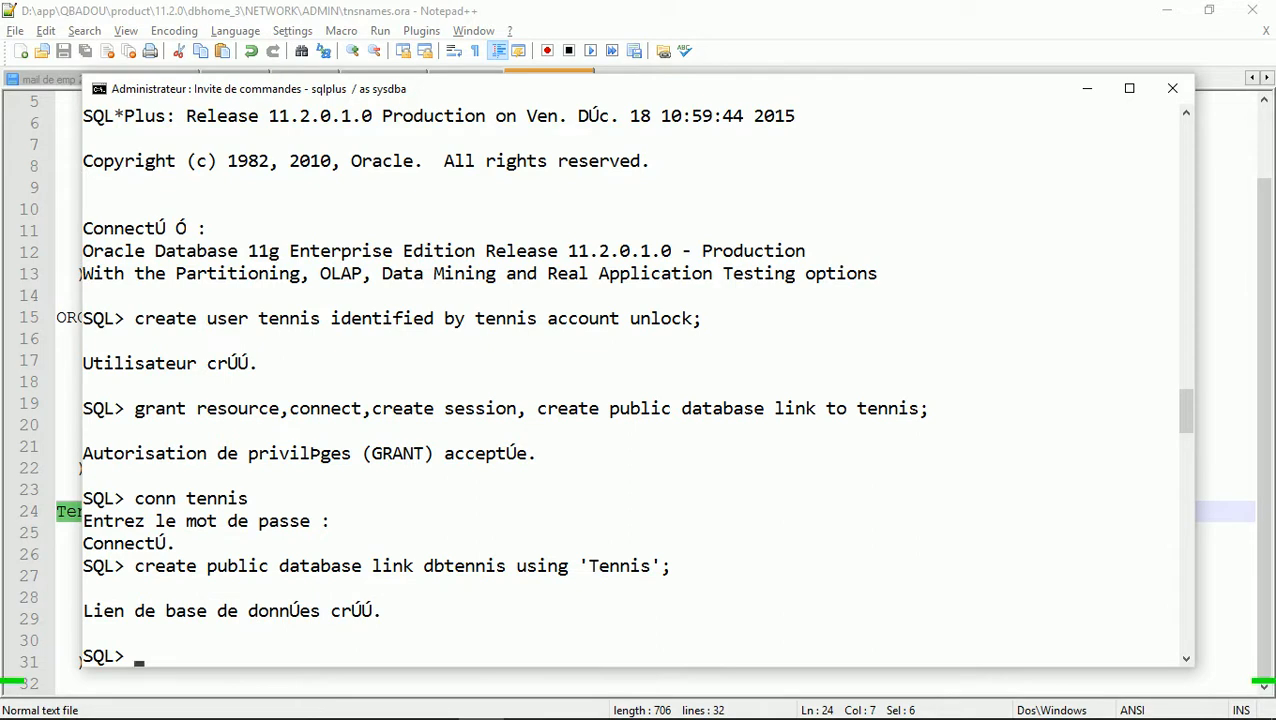
type("select * from")
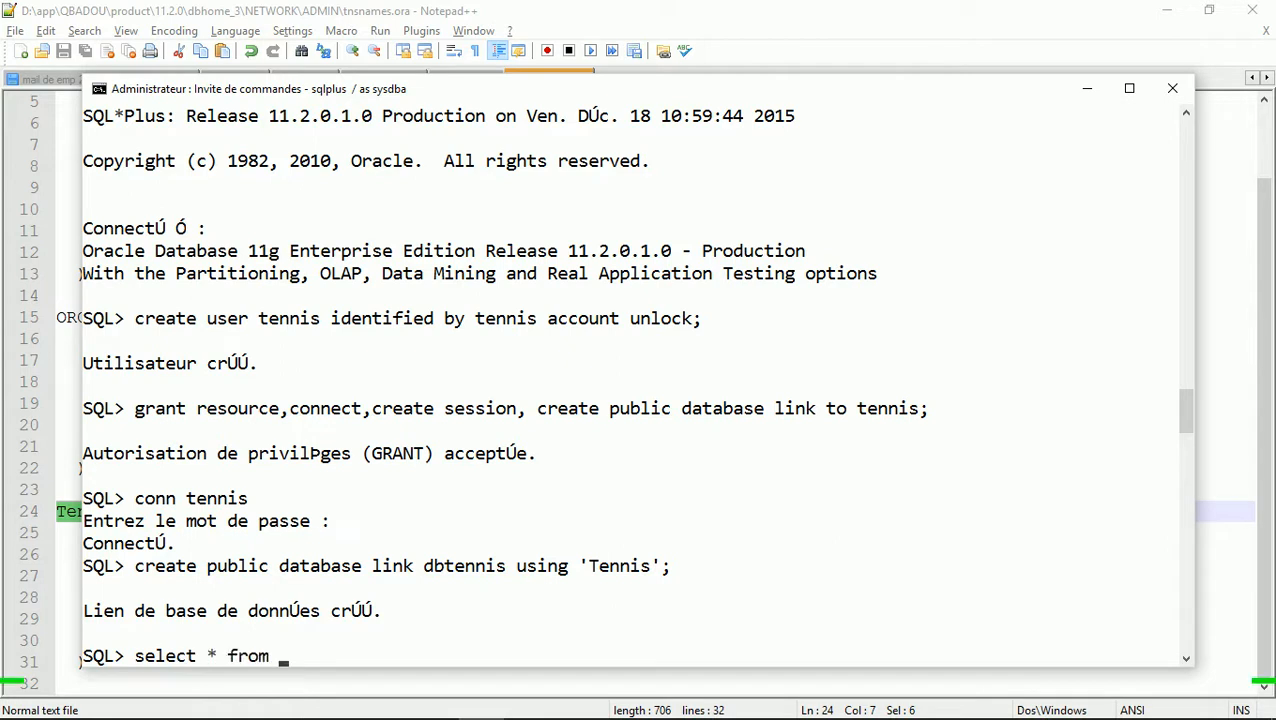
type(" dual@dbten")
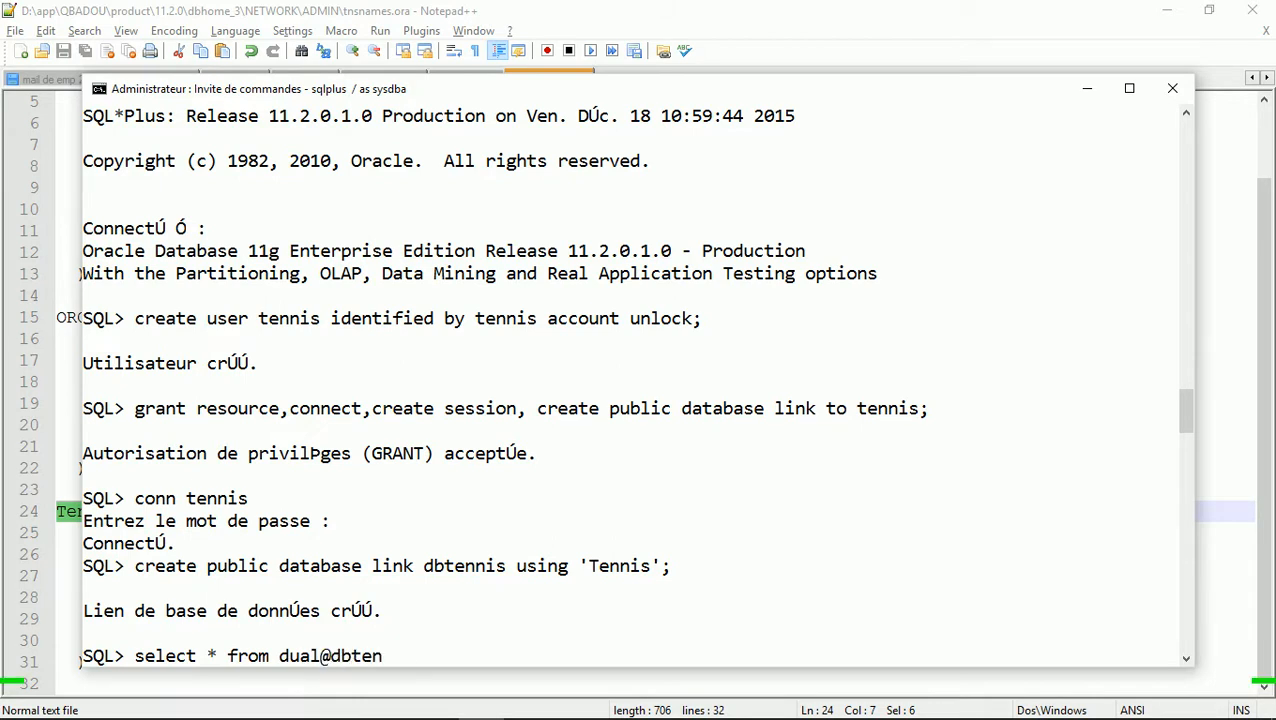
type("nis;")
Run select * from dual@dbtennis; and get the single row X back
key("Return")
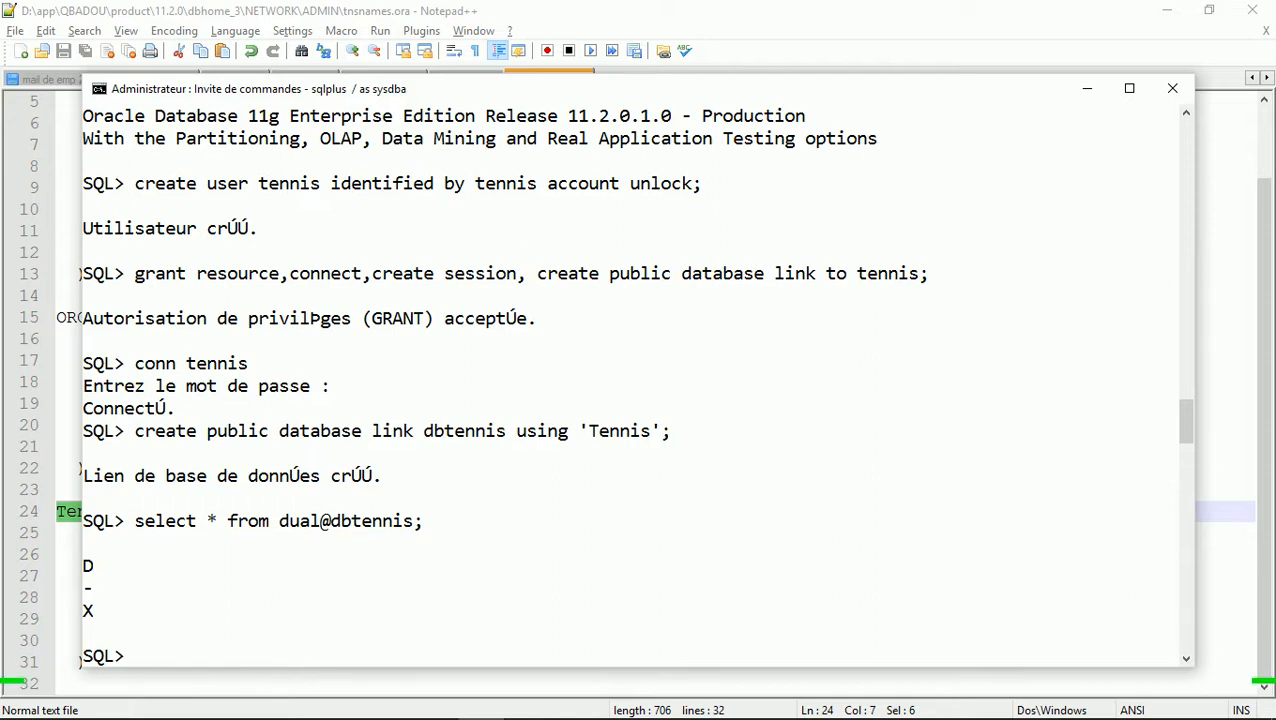
Edit the query to select * from all_catalog@dbtennis and run it, listing Gains$, Joueurs$ and Rencontres$
key("Up")
key("Left")
key("Left")
key("Left")
key("Left")
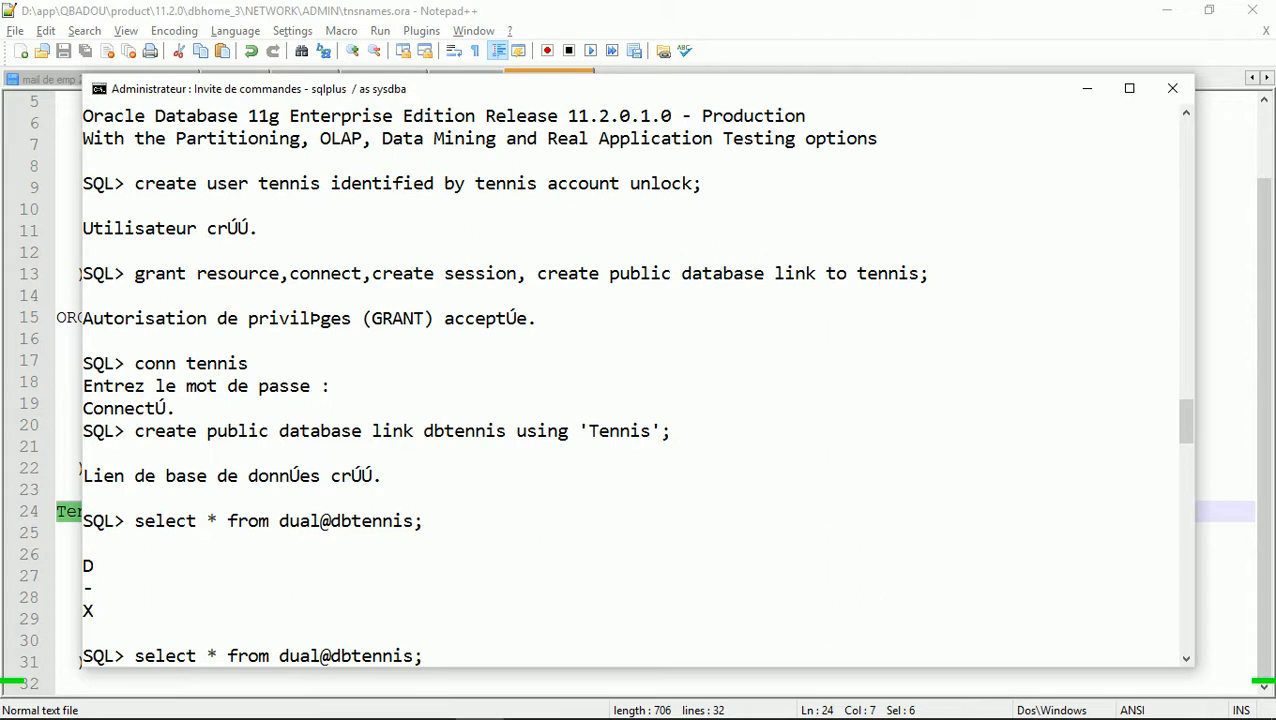
key("Left")
key("Left")
key("Left")
key("Left")
key("Left")
key("Left")
key("BackSpace")
key("BackSpace")
key("BackSpace")
key("BackSpace")
type("all")
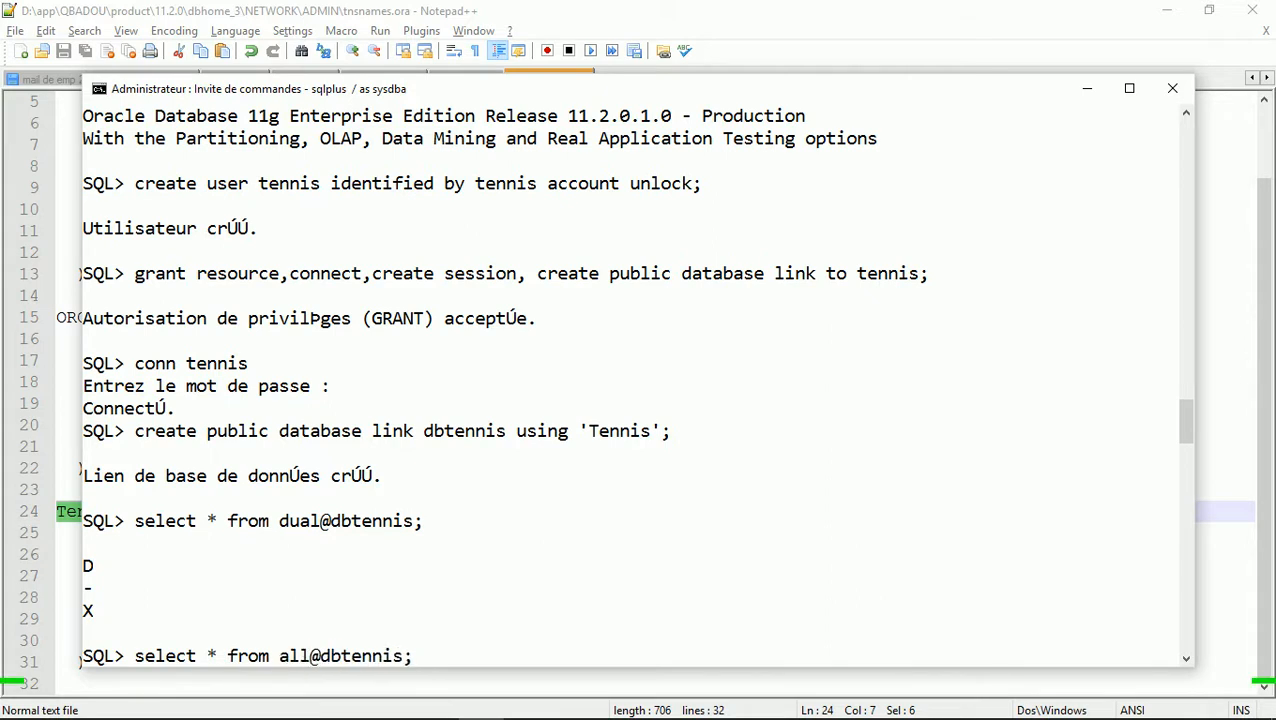
key("alt+Tab")
key("alt+Tab")
key("alt+Tab")
key("Tab")
key("Page_Down")
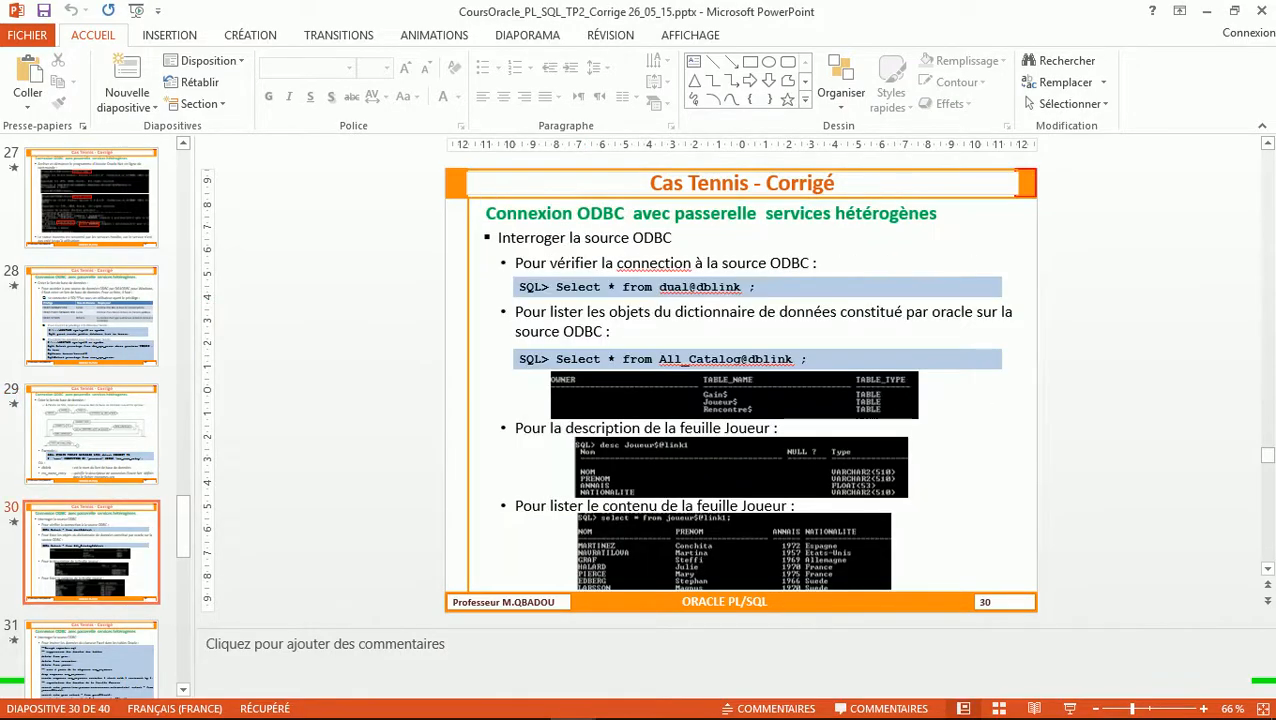
key("alt+Tab")
key("alt+Tab")
key("alt+Tab")
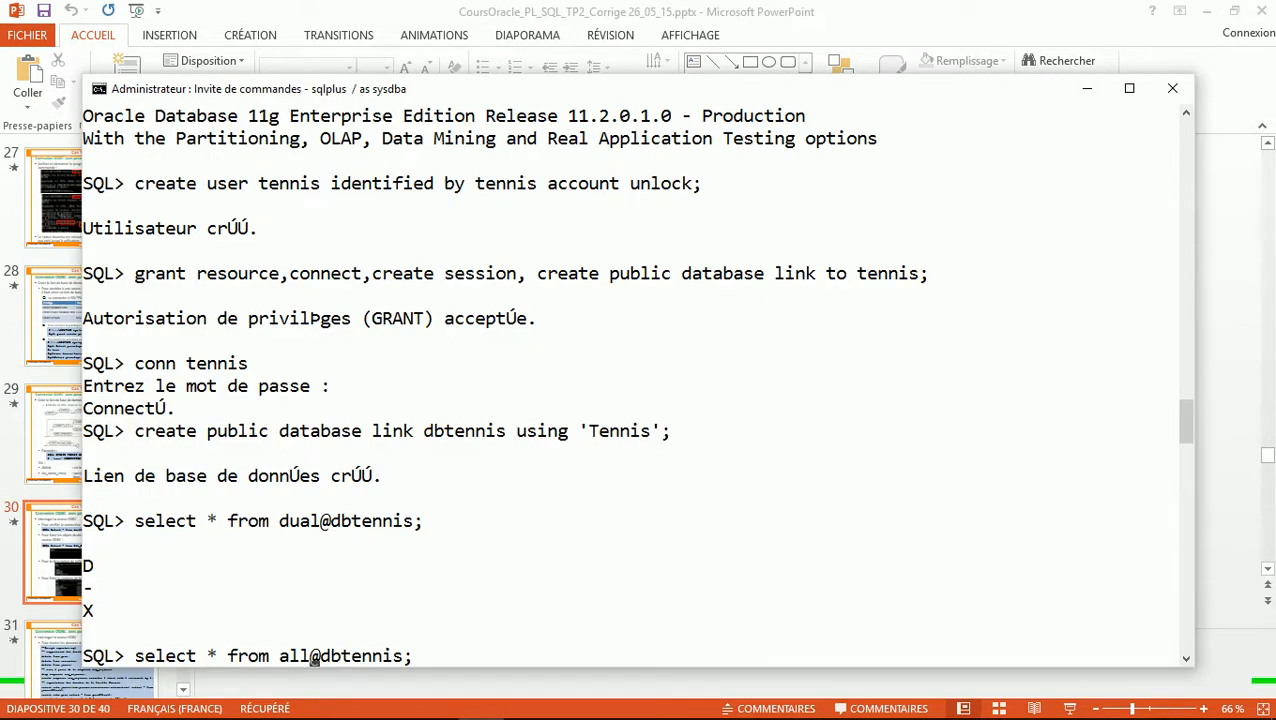
type("_cata")
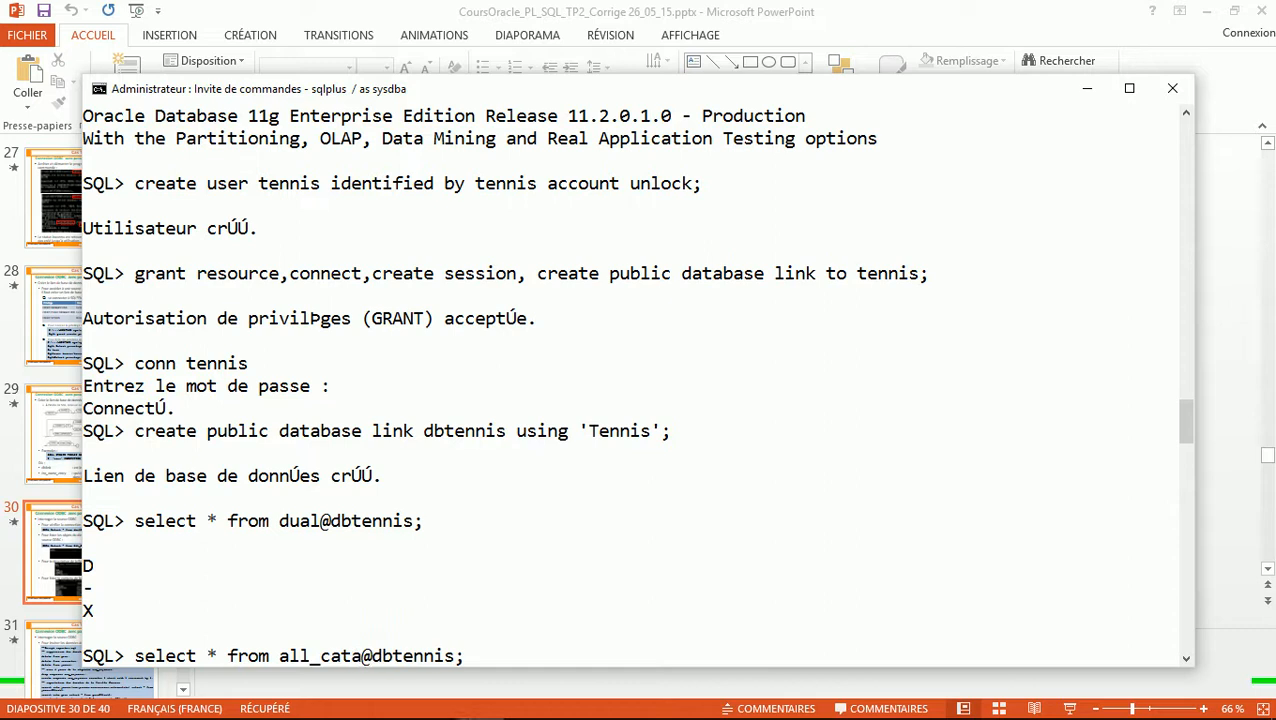
type("log")
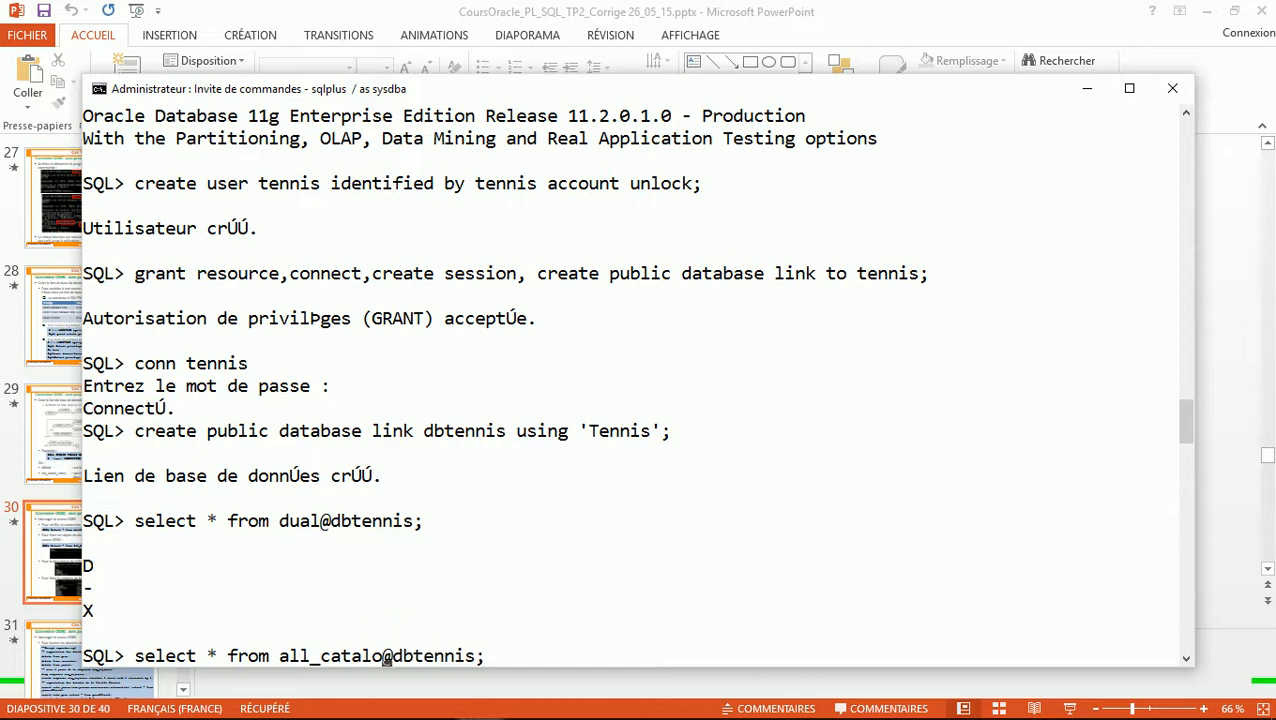
key("Return")
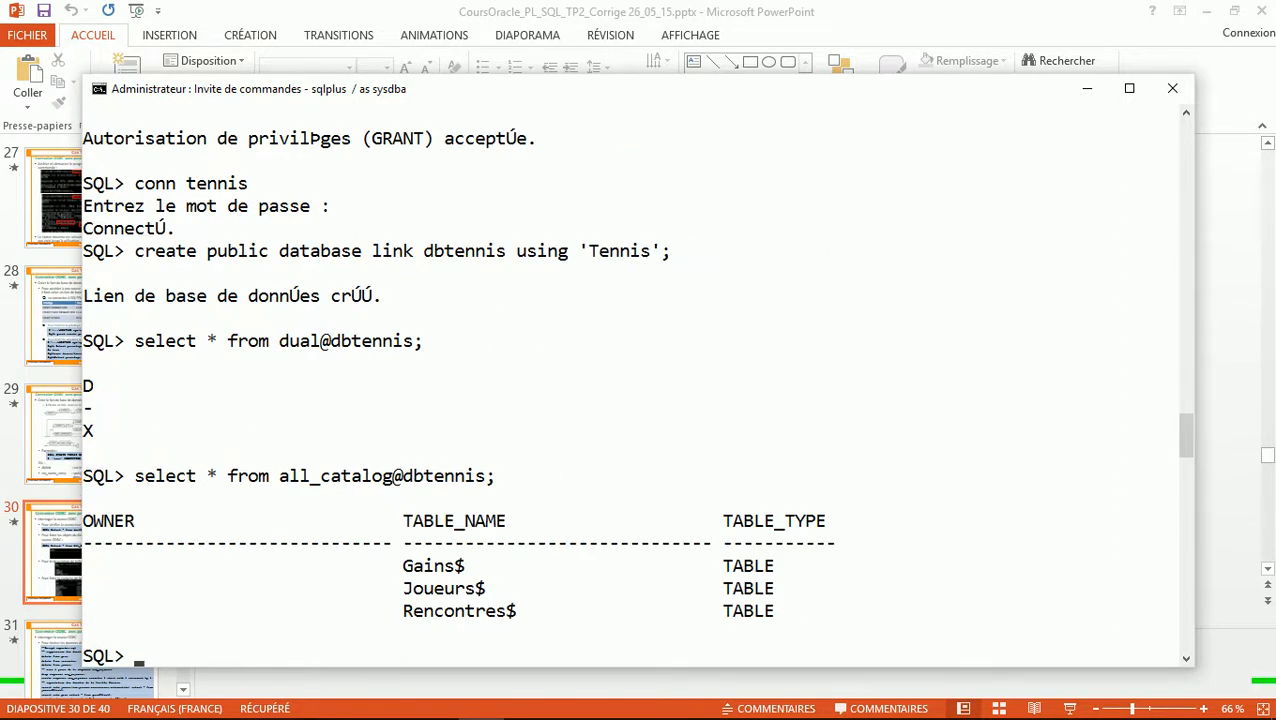
Try describing the remote gains table with desc gains@dntenni
type("desc gains")
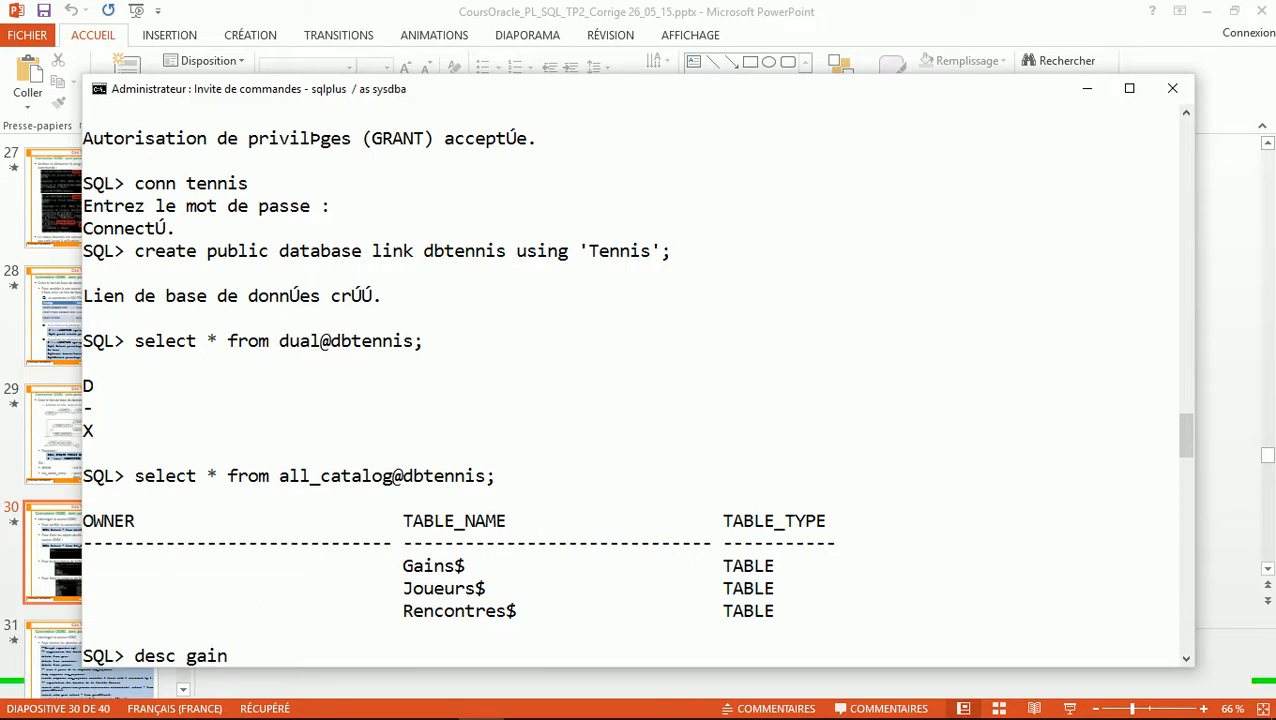
key("BackSpace")
key("BackSpace")
key("BackSpace")
key("BackSpace")
key("BackSpace")
type("gains@dntennis")
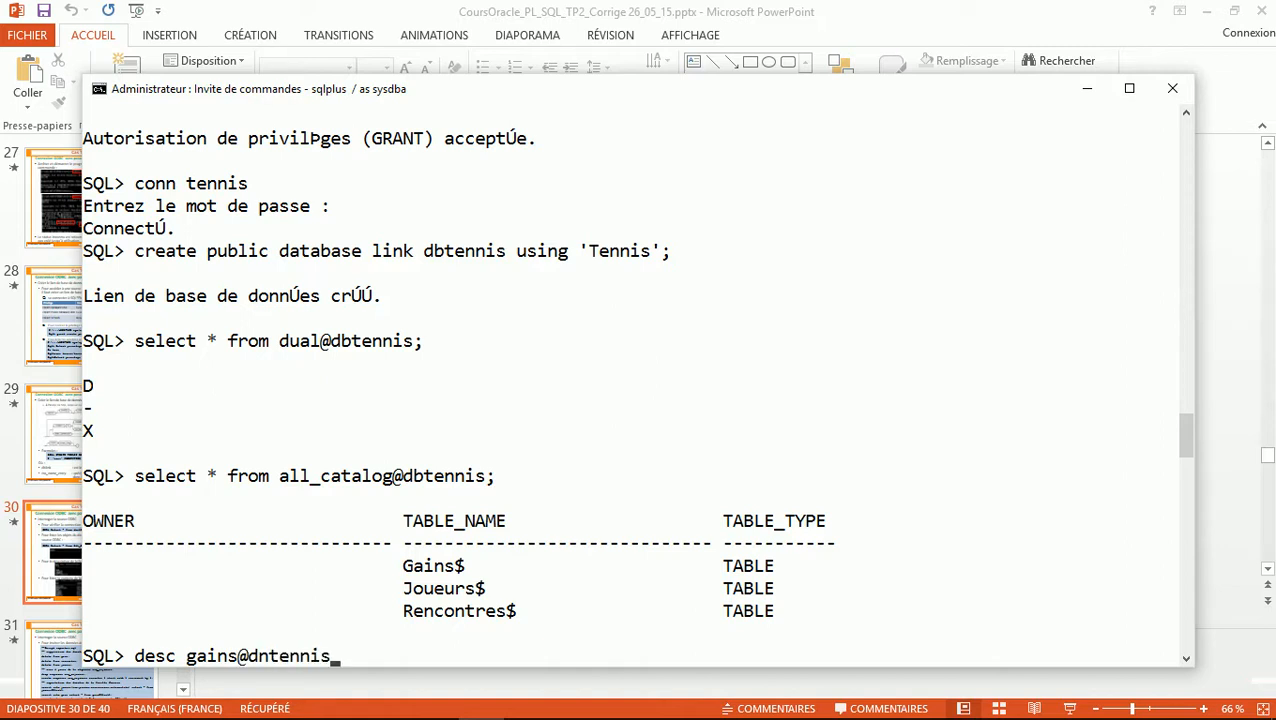
key("Return")
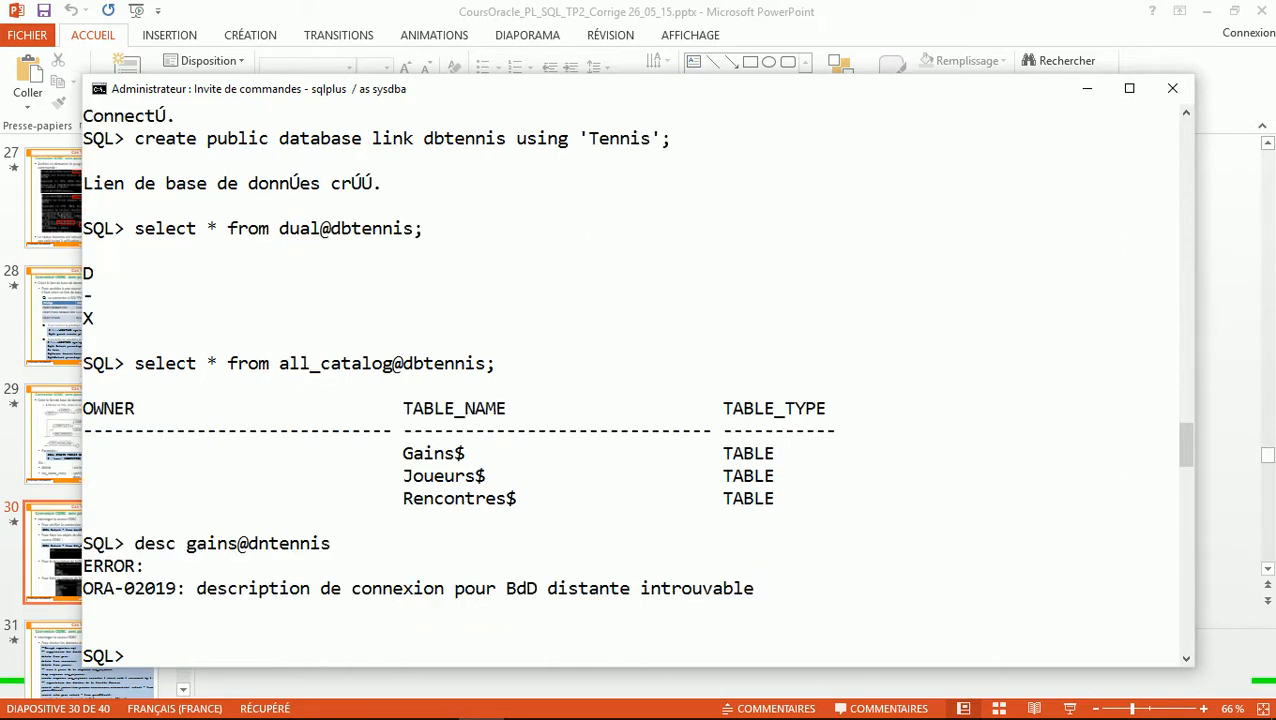
key("Up")
type(";")
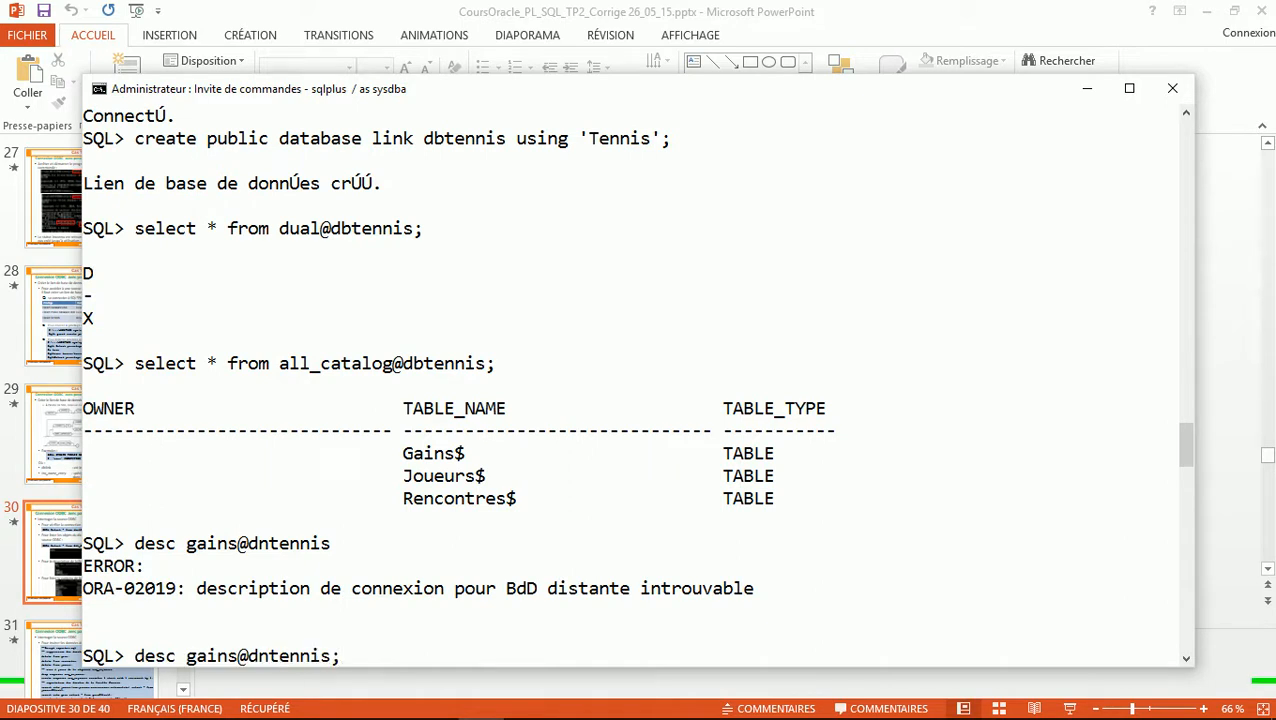
type("b")
key("Delete")
key("Return")
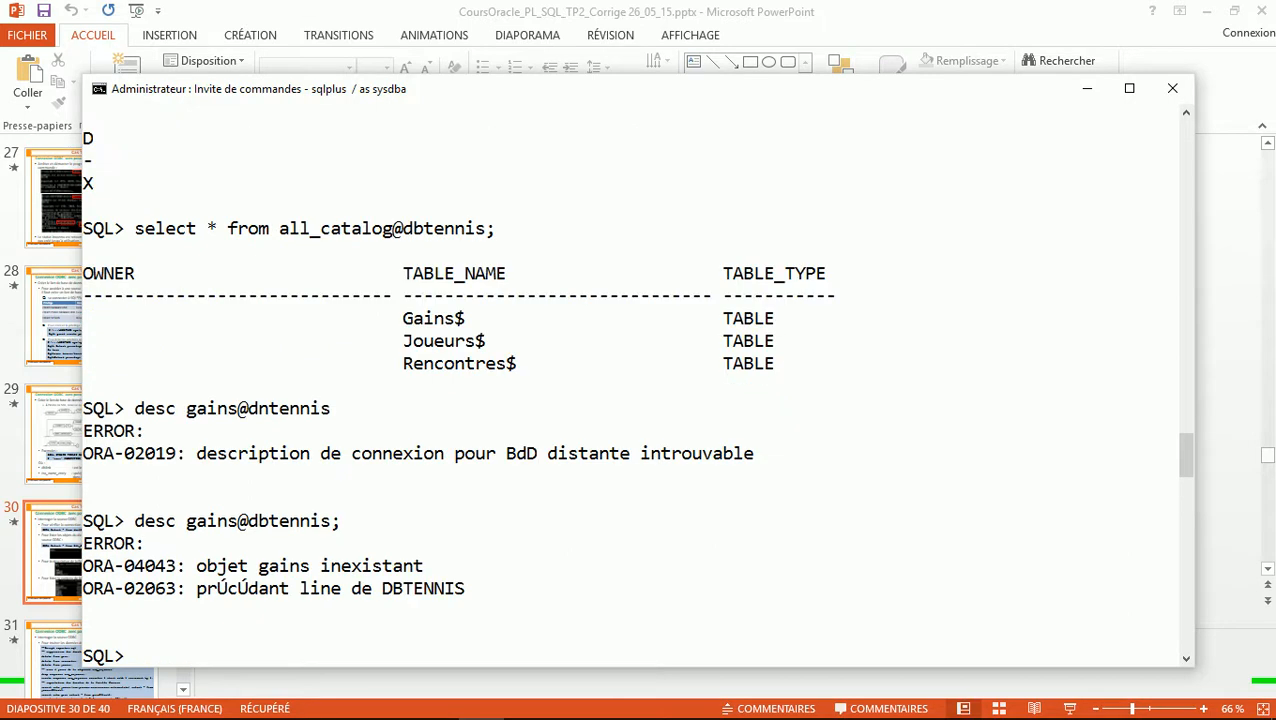
key("Up")
key("Return")
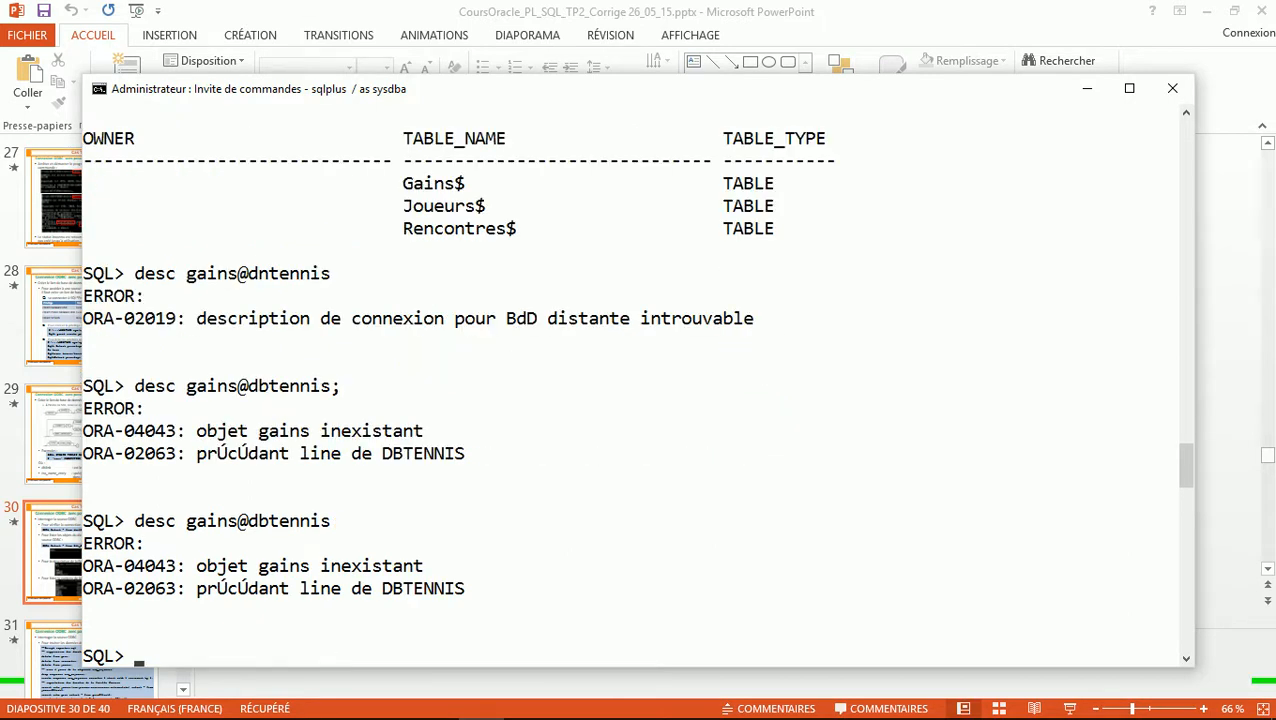
key("Up")
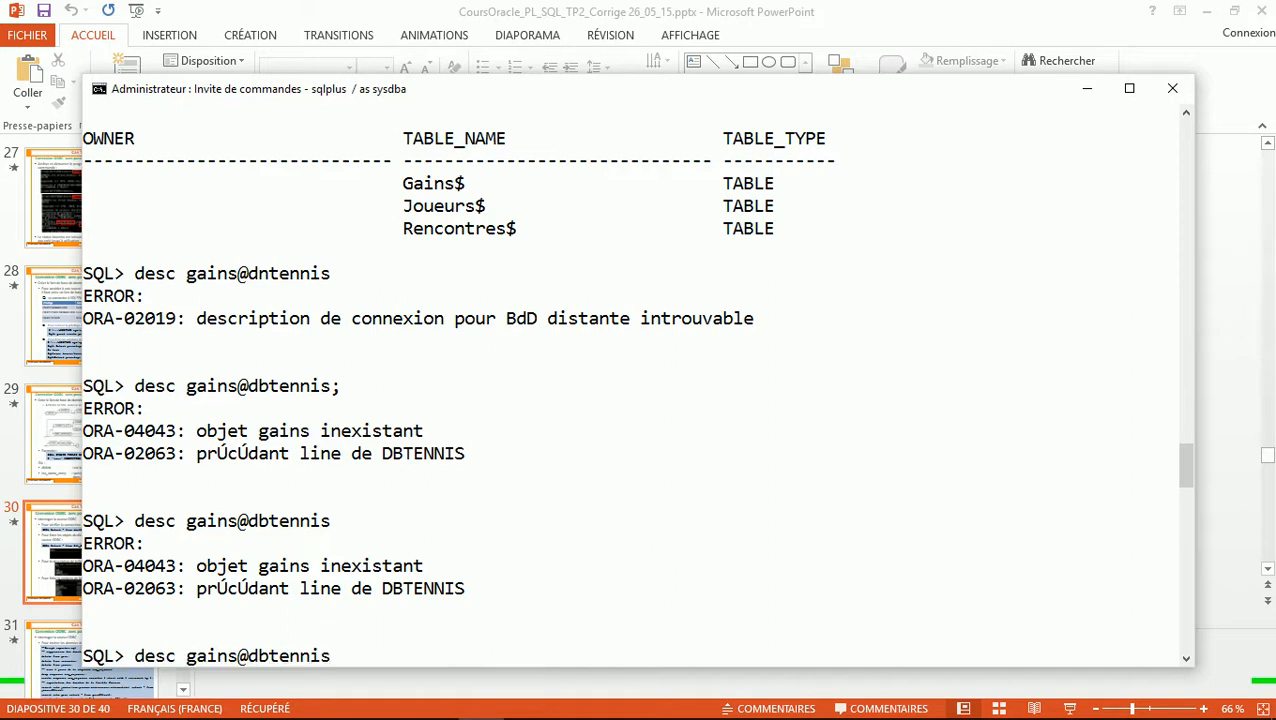
type("$")
key("Return")
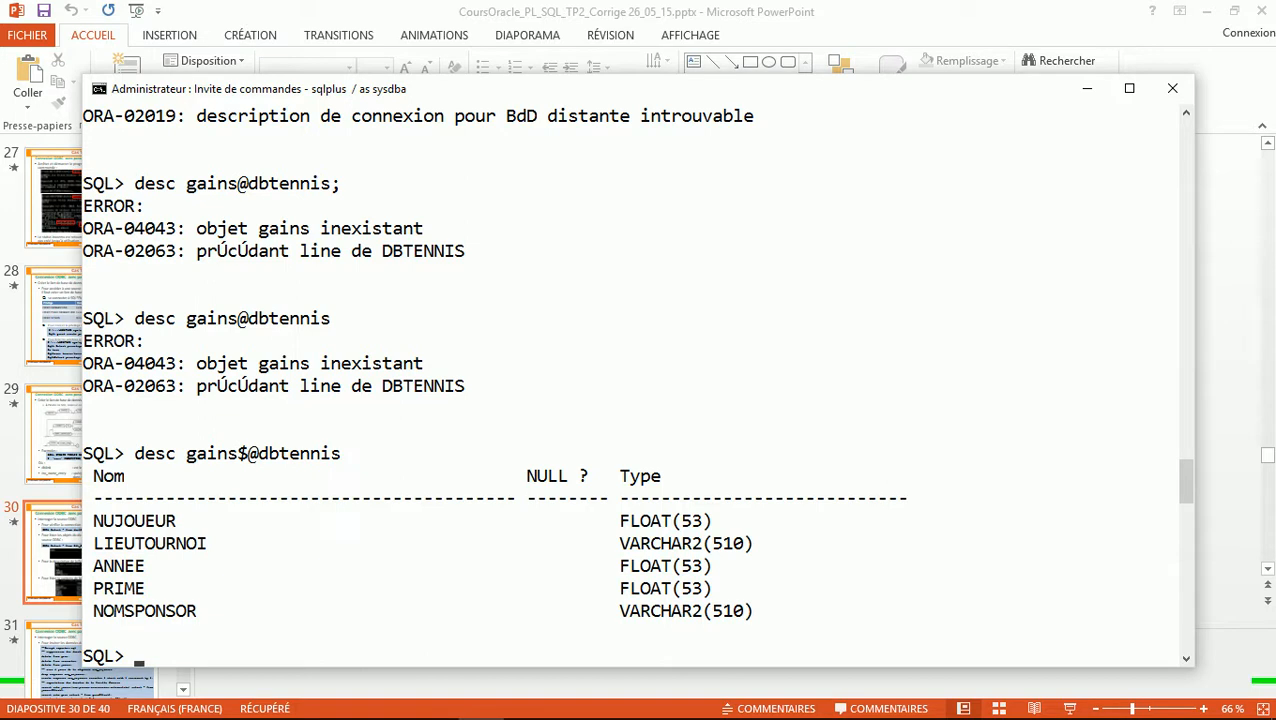
type("select * from")
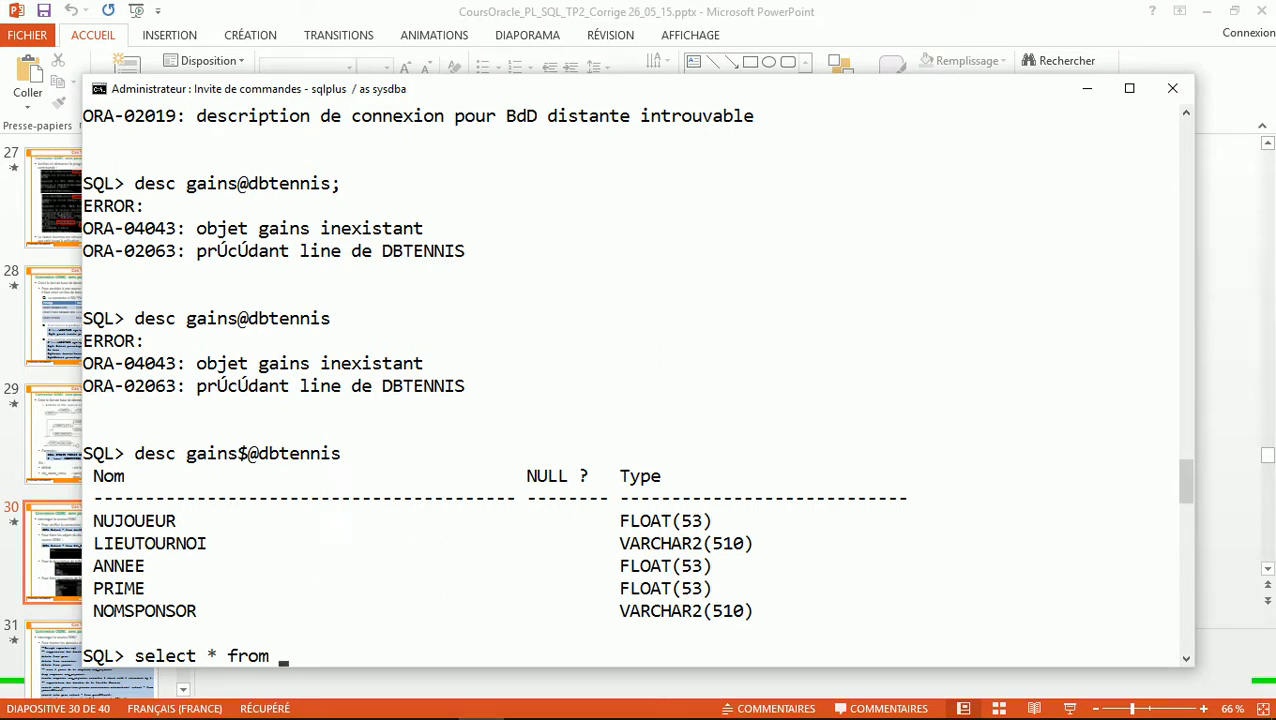
type(" gains$@dbtennis;")
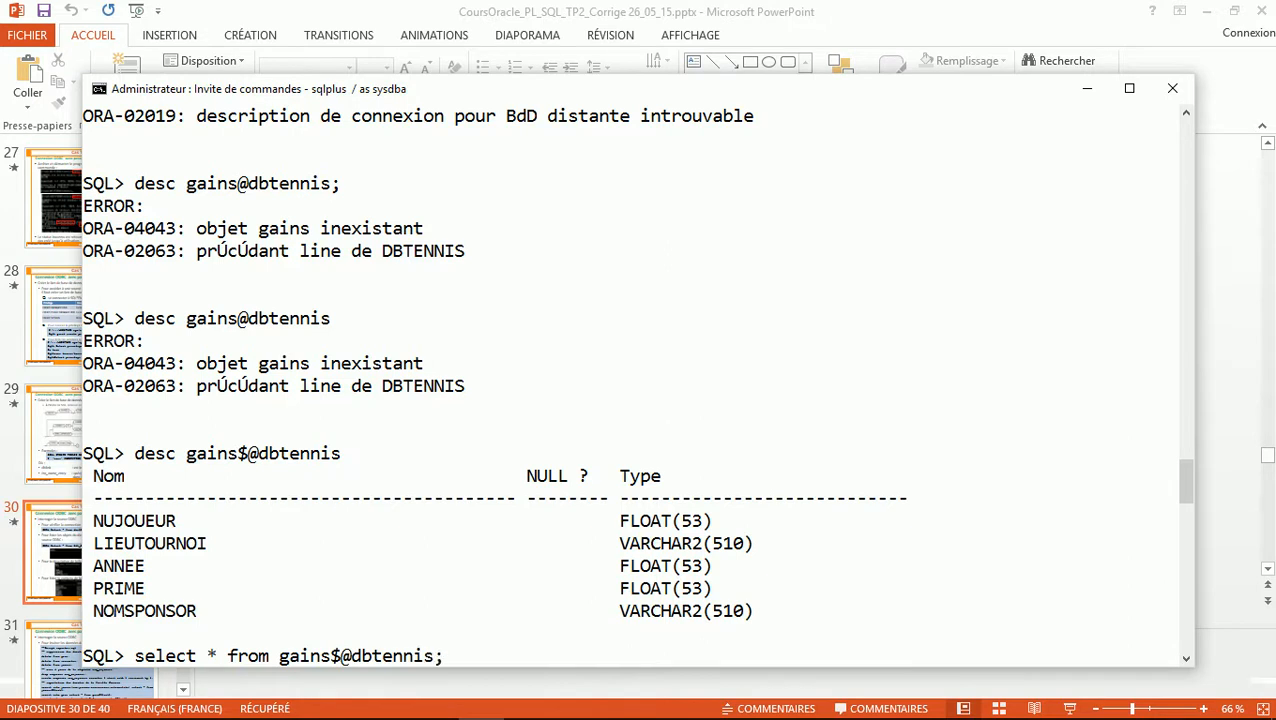
key("Return")
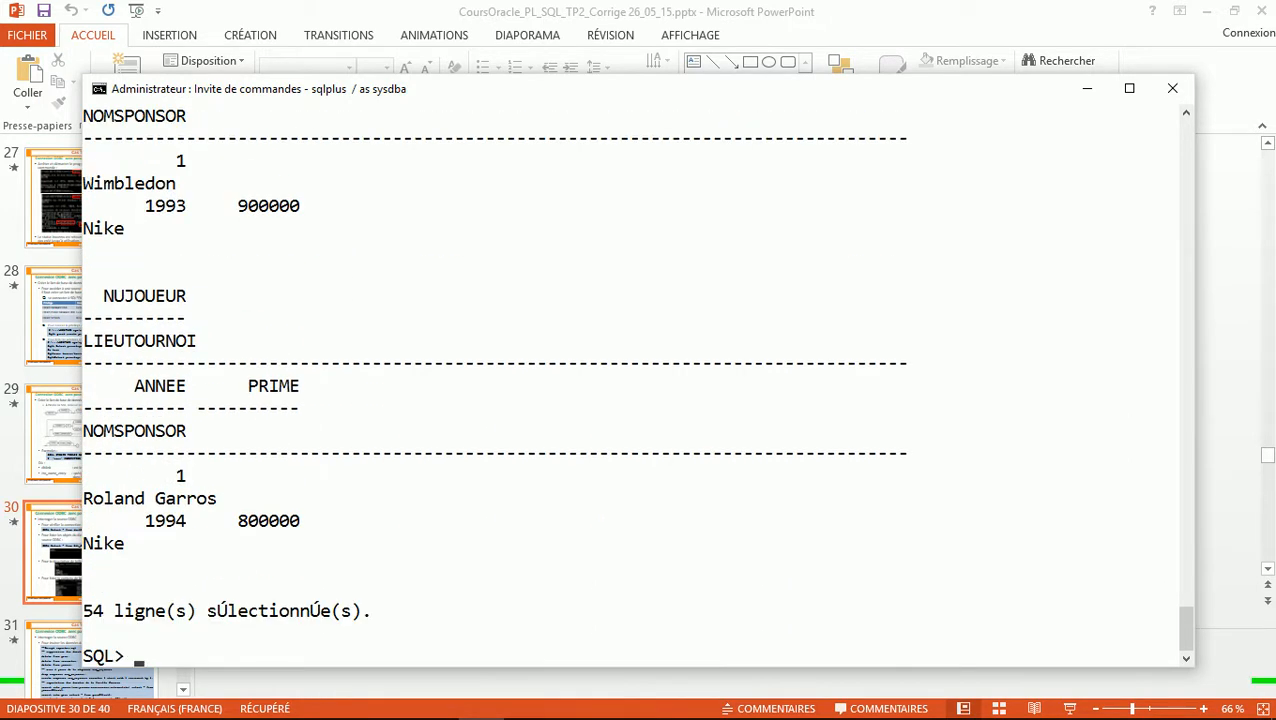
type("define _edit")
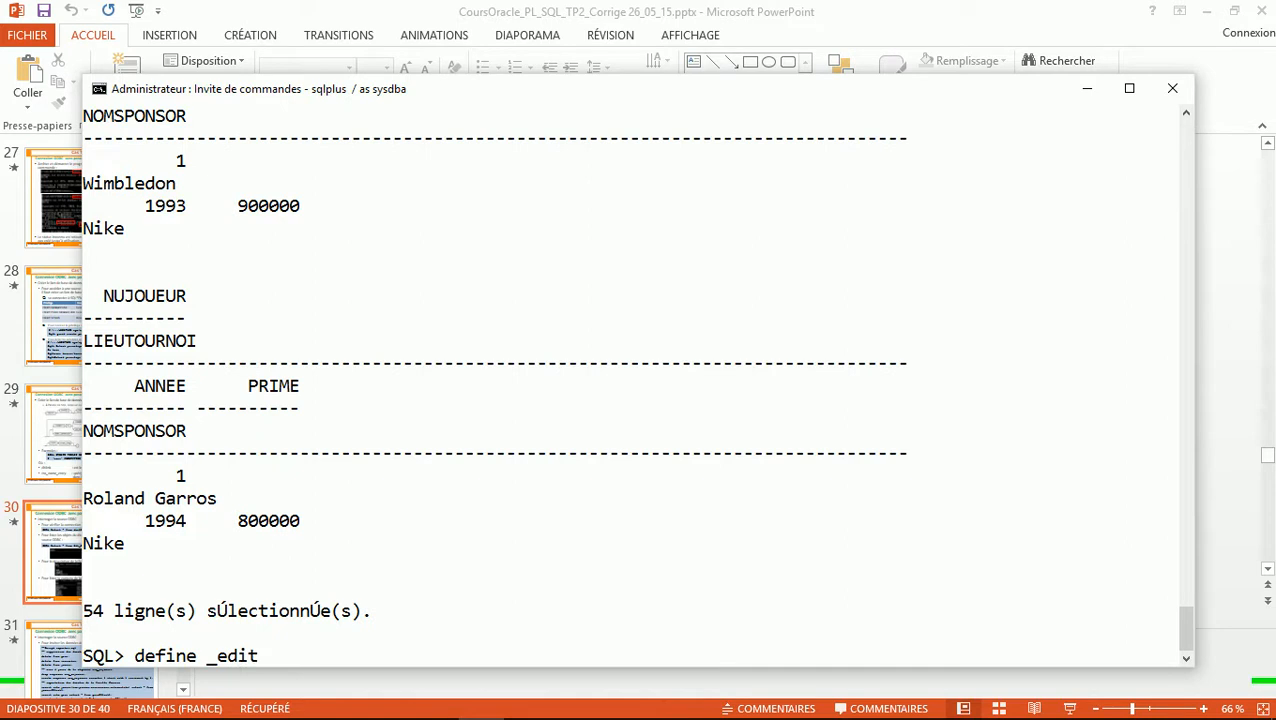
type("or=notepad++")
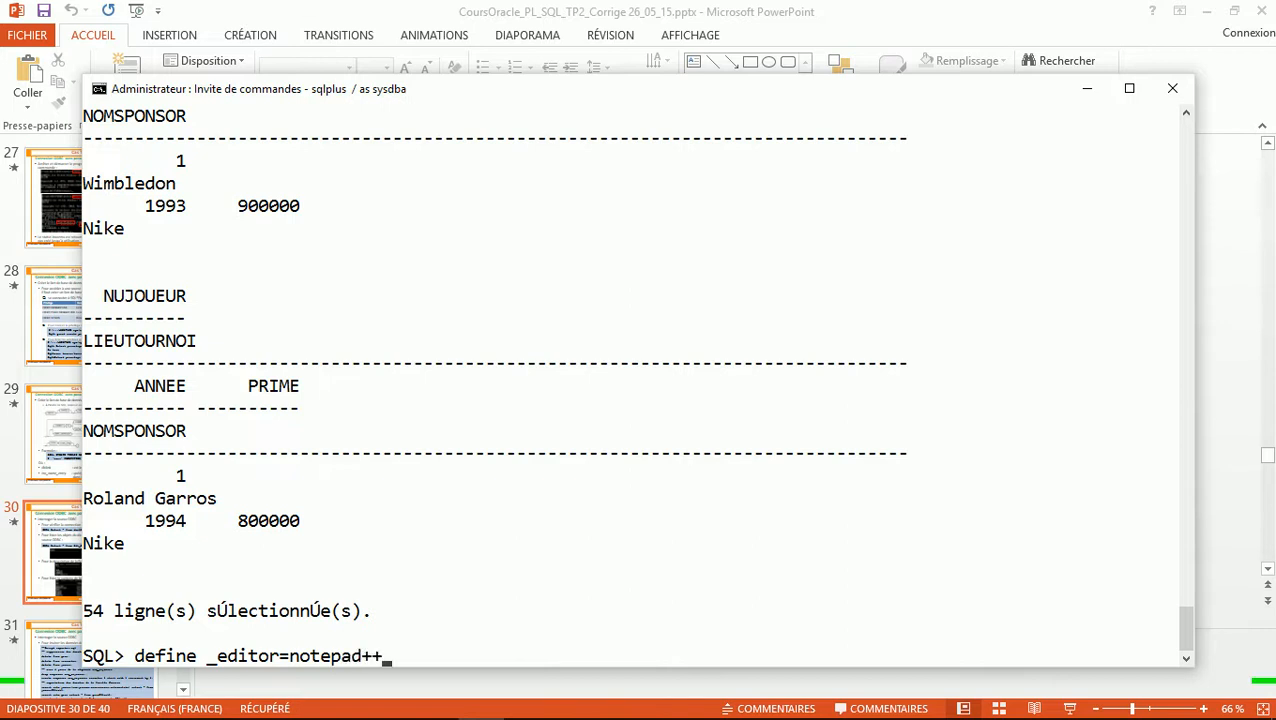
Apply define _editor=notepad++ and run ed importTennis to open the script
key("Return")
type("ed")
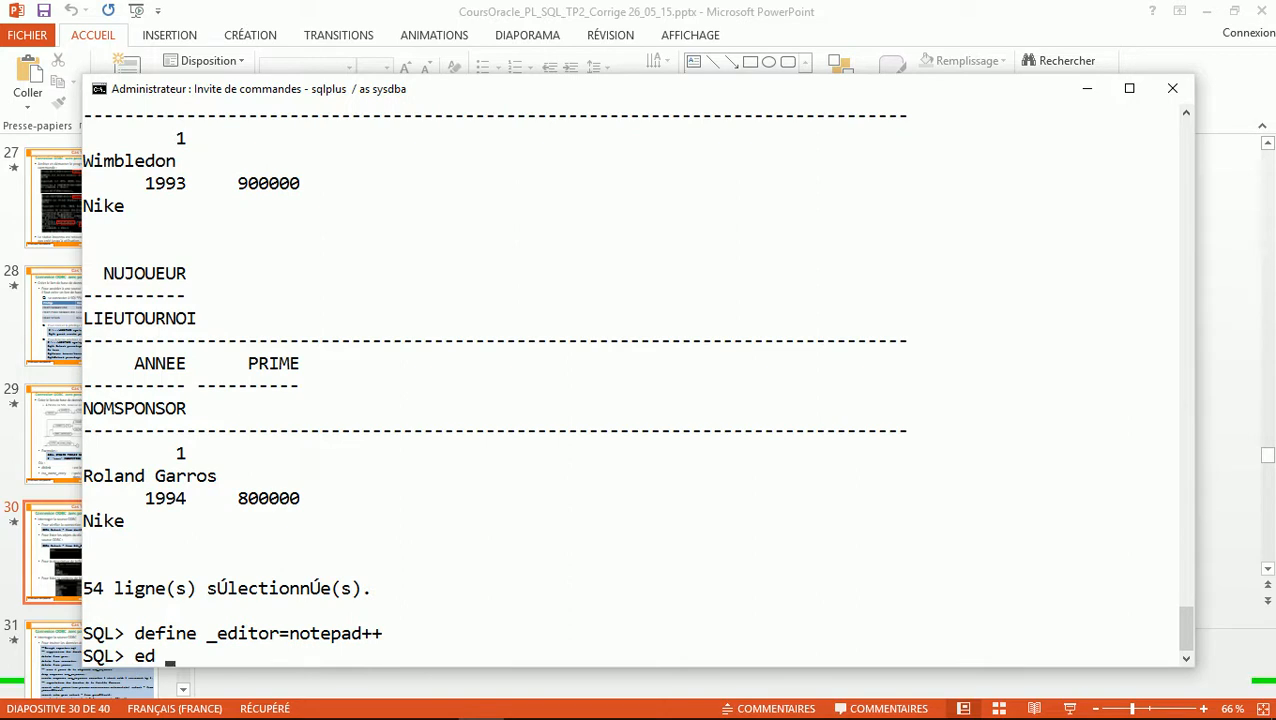
type("importTennis")
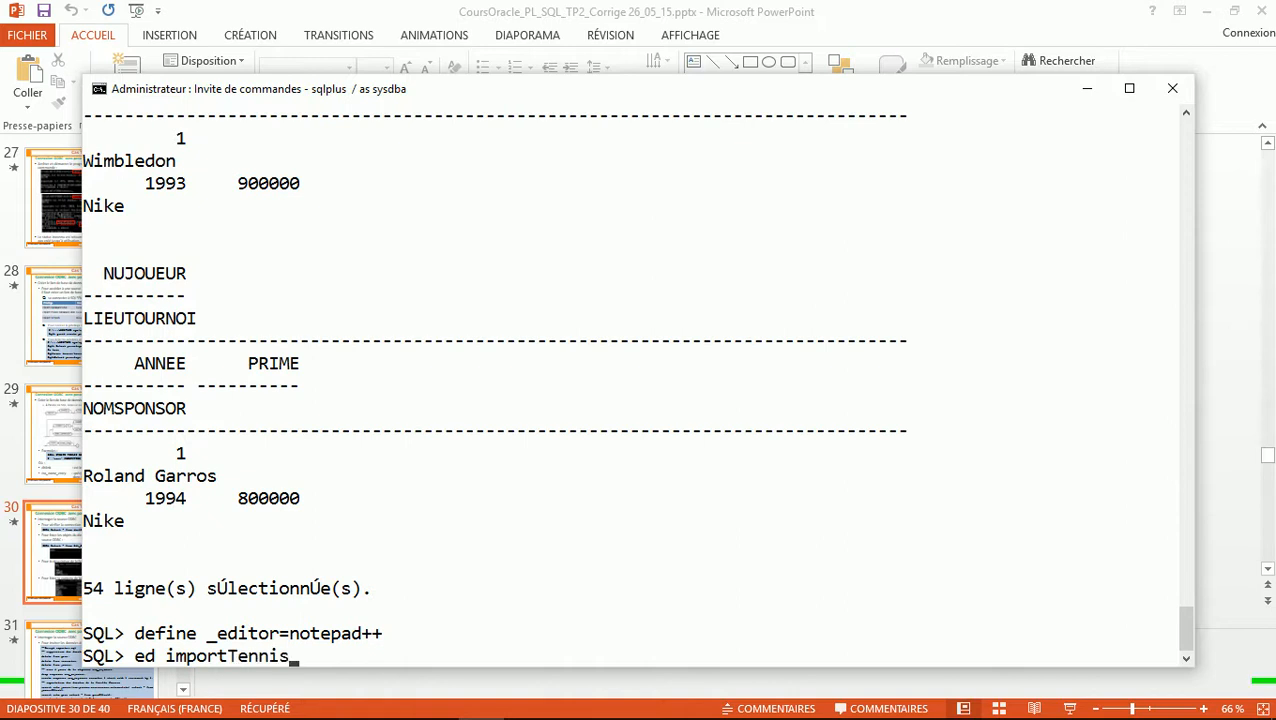
key("Return")
key("Return")
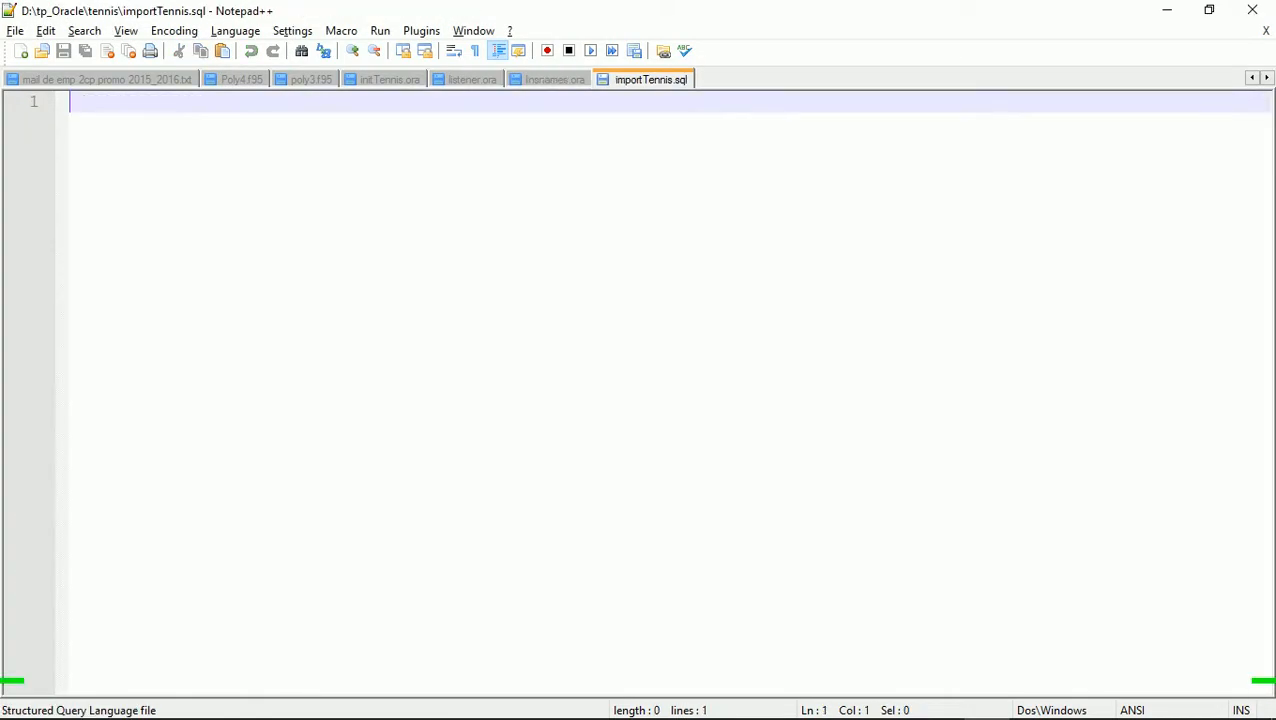
type("crea")
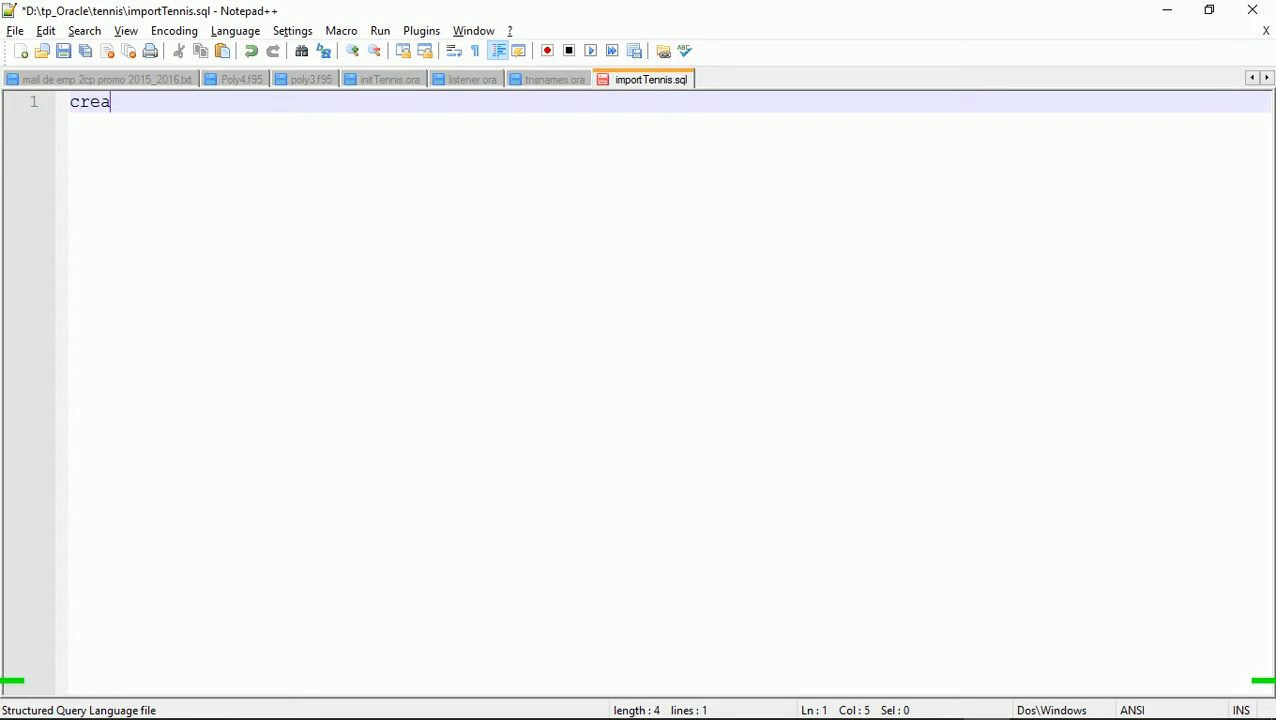
type("te tab")
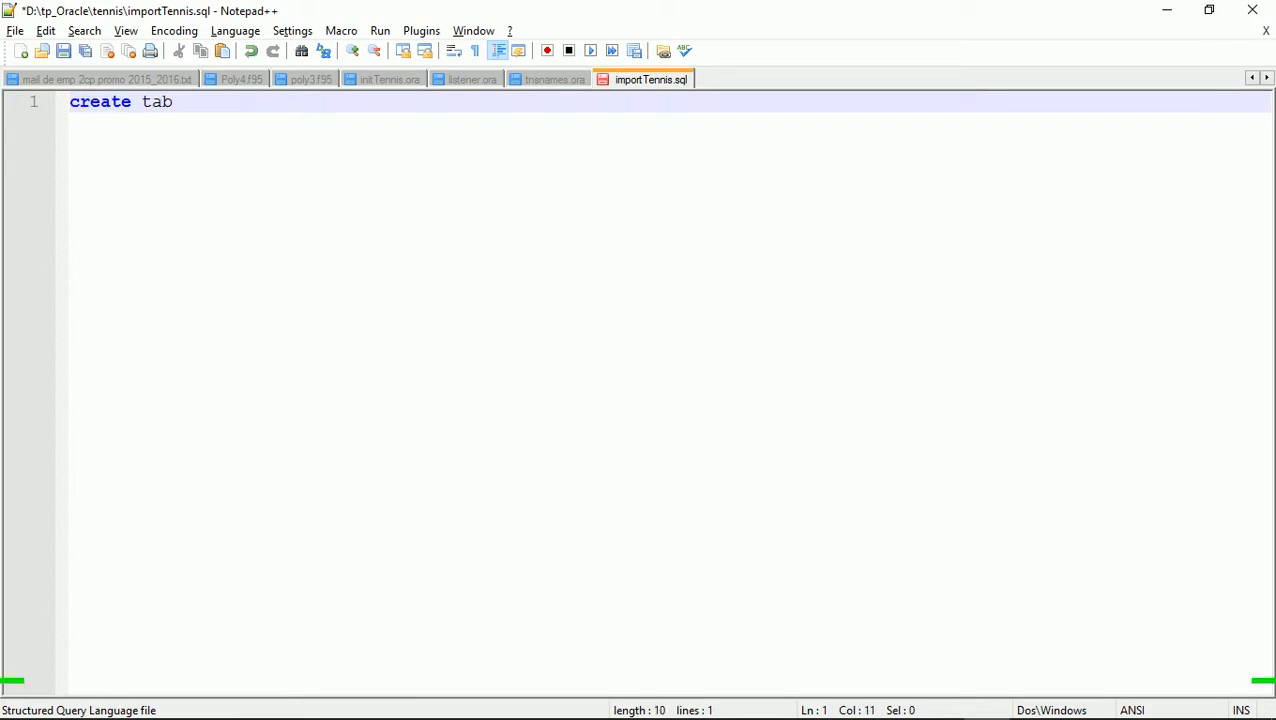
type("le a")
key("BackSpace")
type("Joueurs")
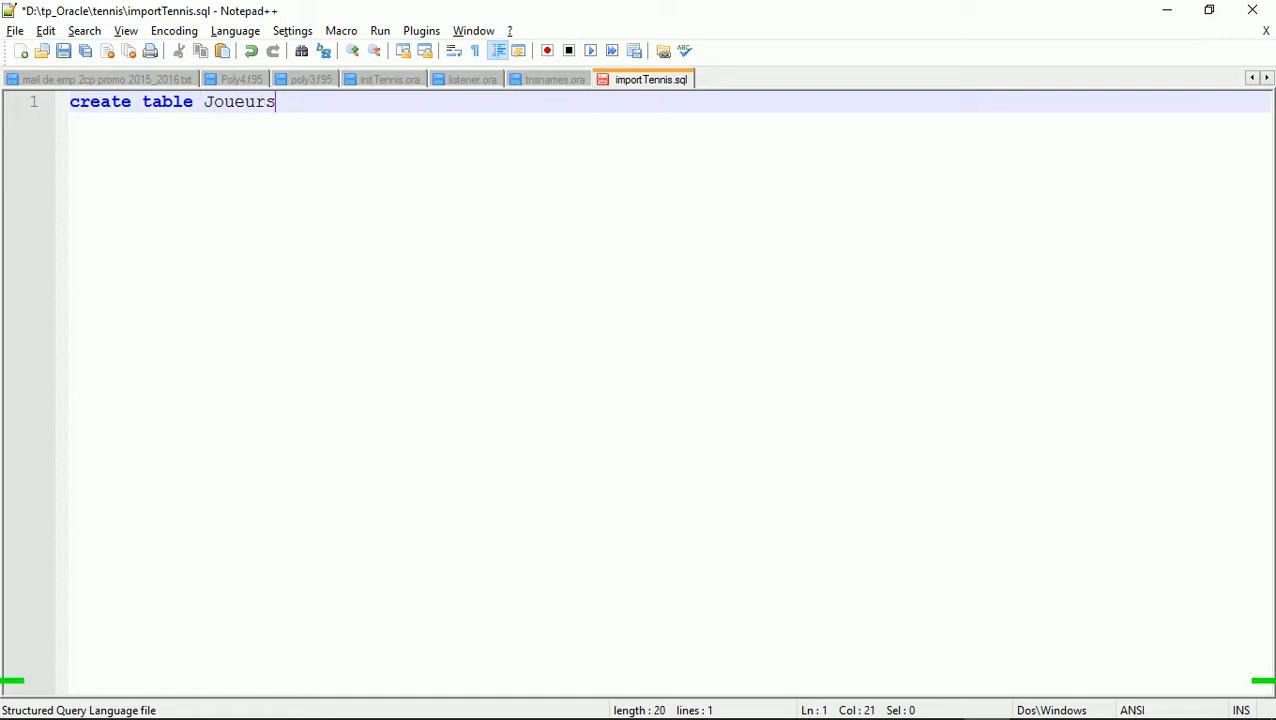
type(" as select ")
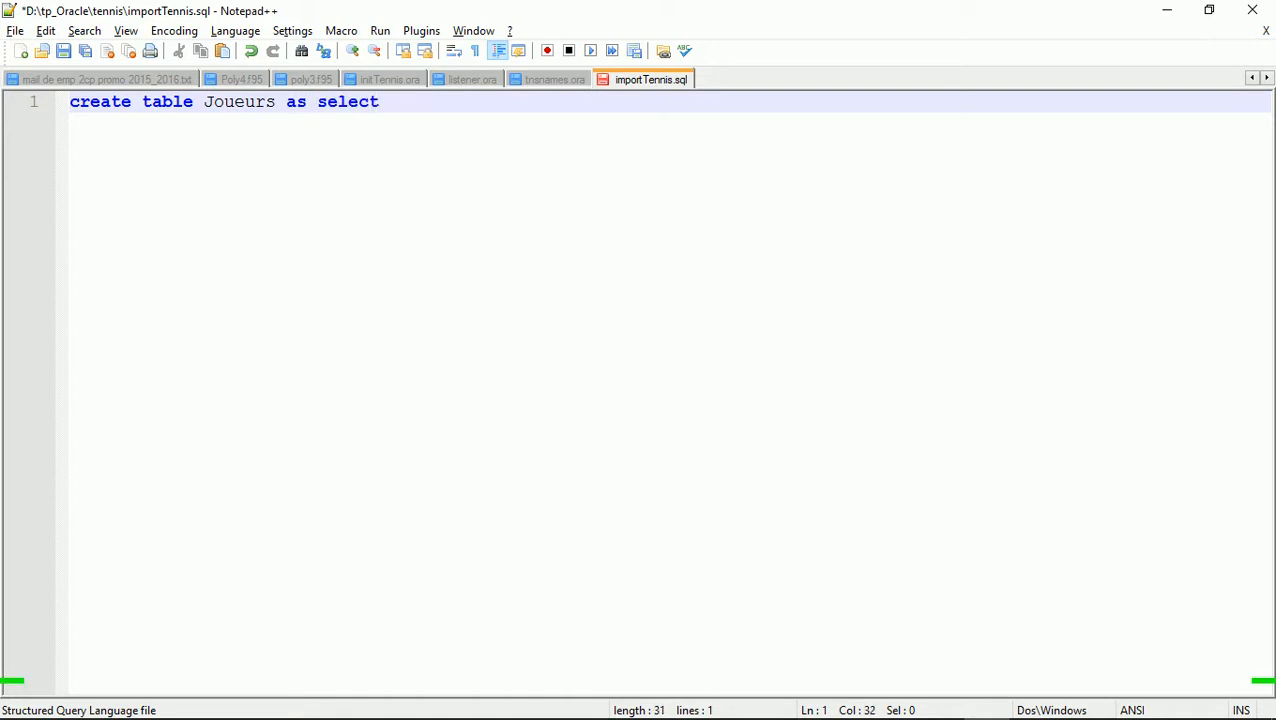
type("* from ")
type("Joueurs")
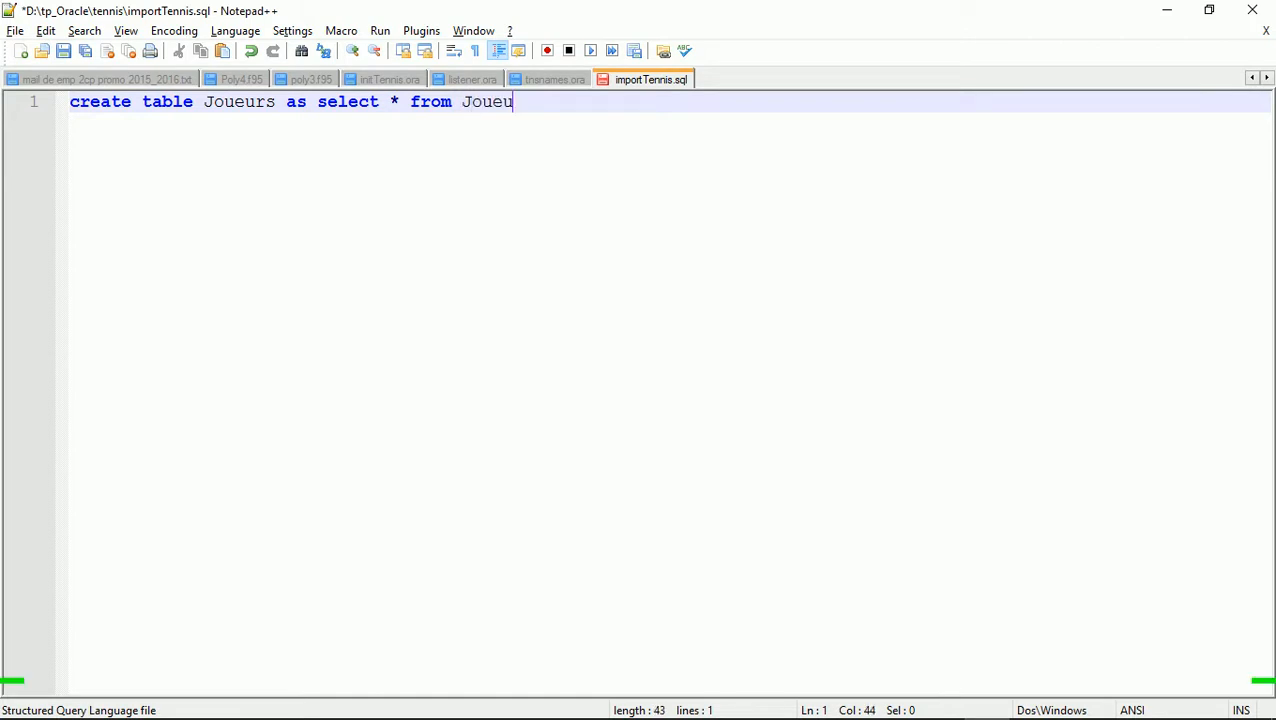
type("=")
key("BackSpace")
type("$@dbtennis")
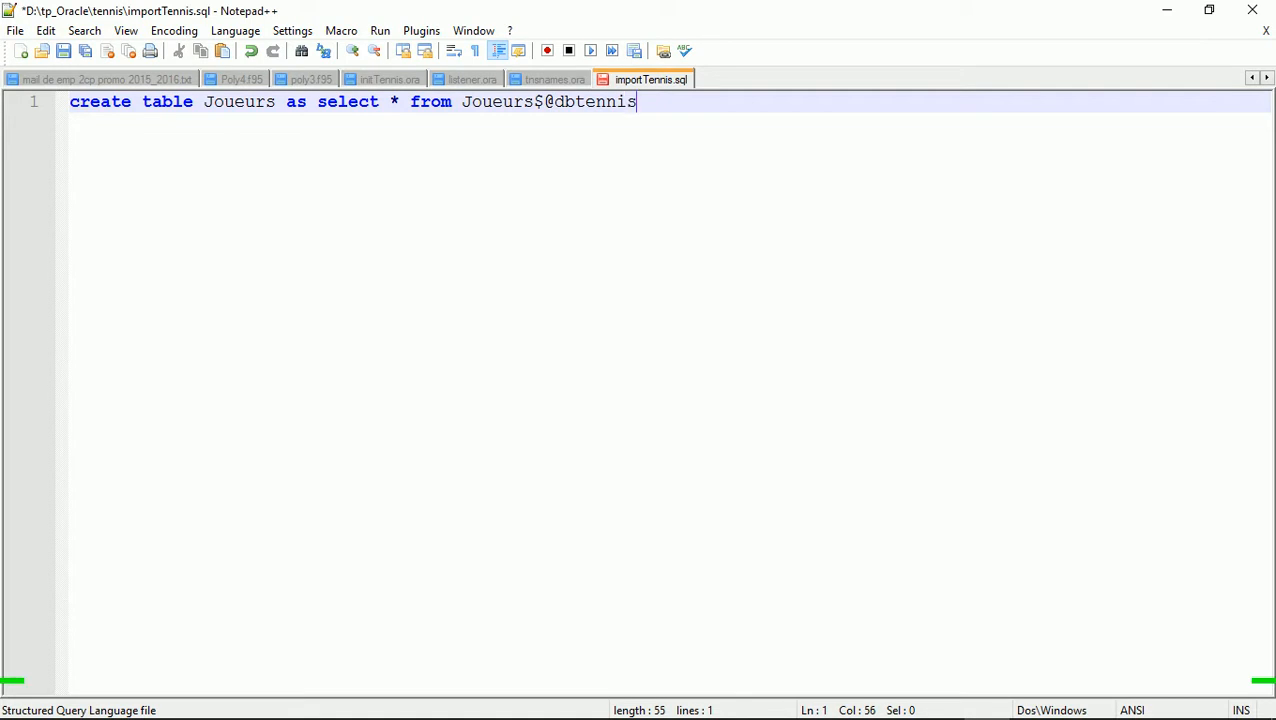
type(";")
key("Return")
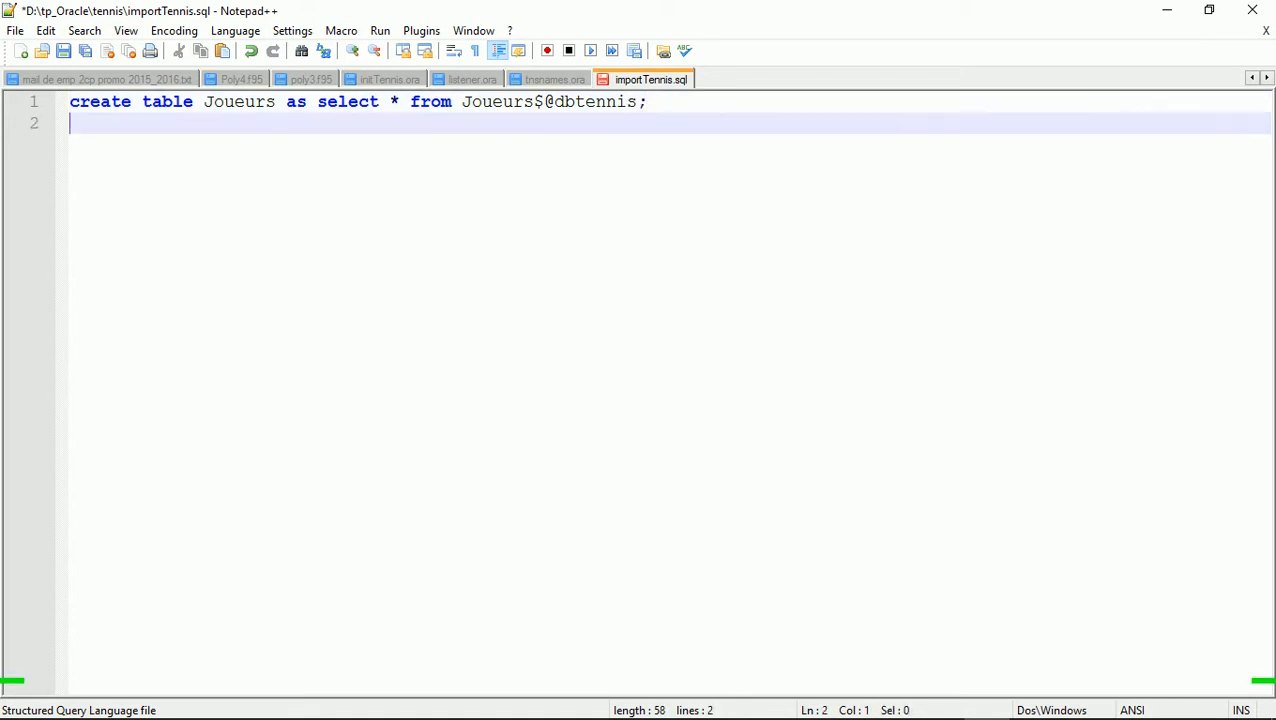
key("alt+Tab")
key("alt+Tab")
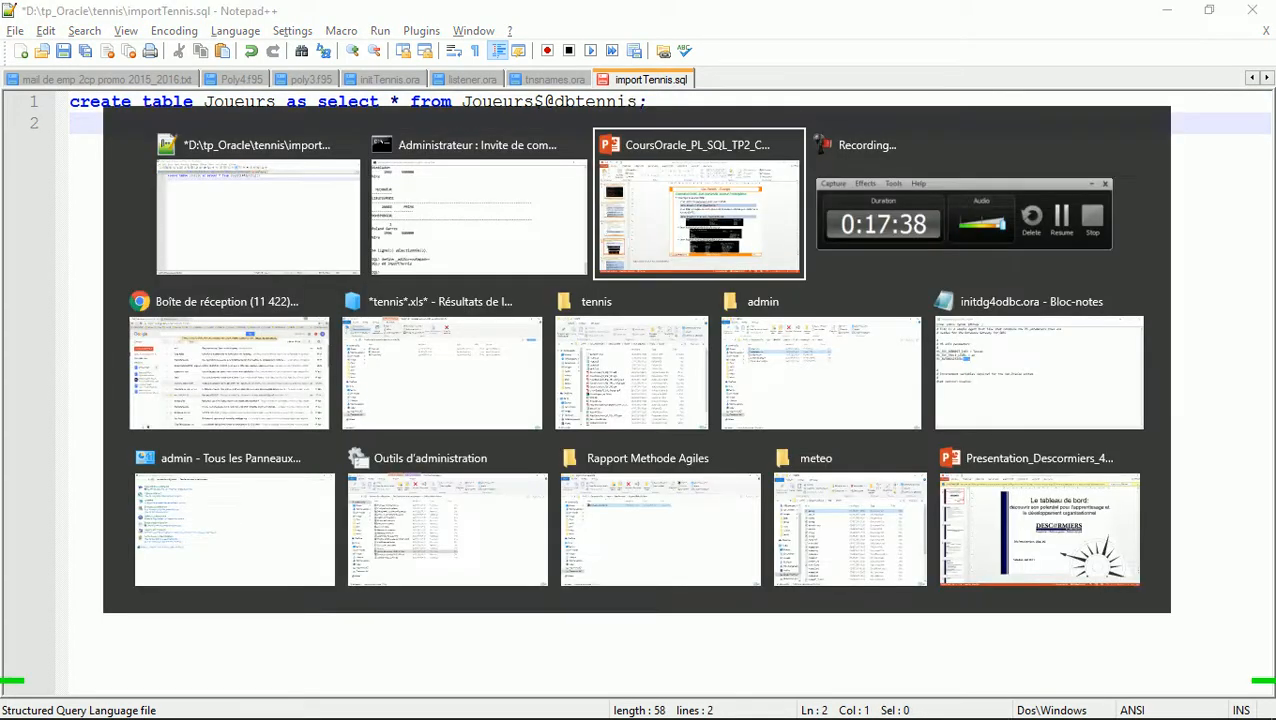
Scroll the deck back to slide 3, the JOUEUR, GAIN and RENCONTRE schema
scroll(741, 390, "up", 7)
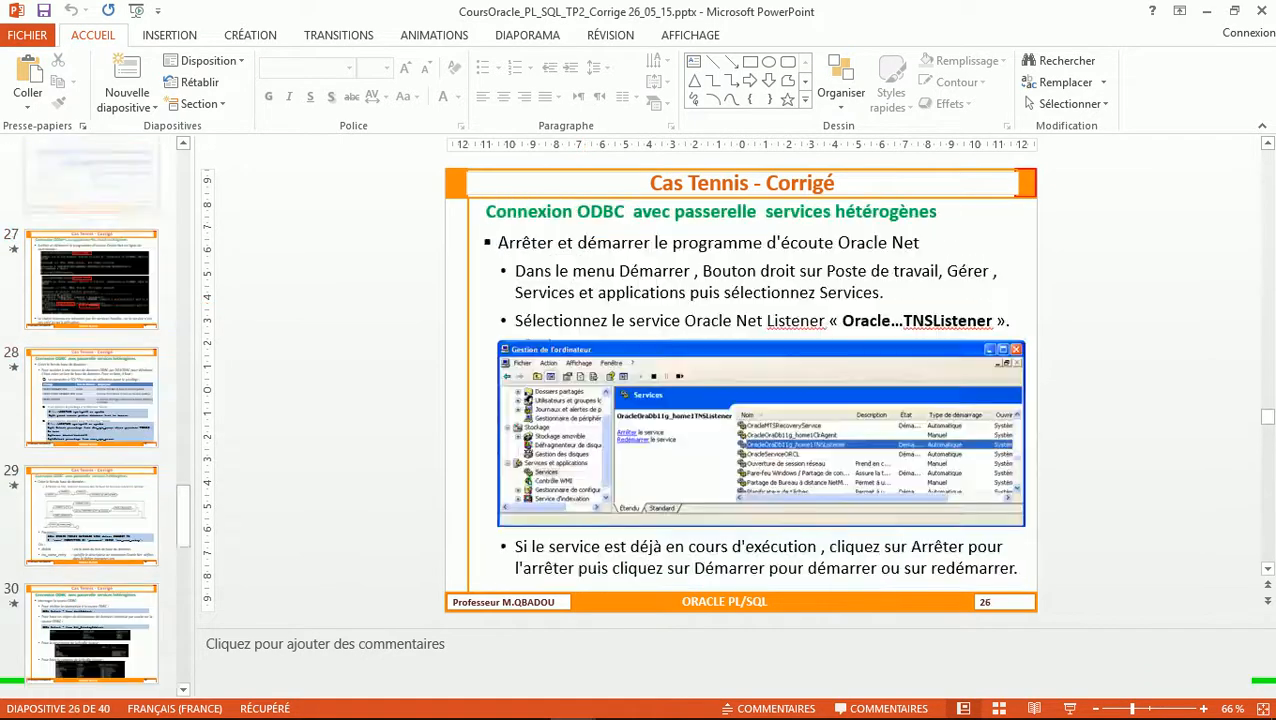
scroll(741, 390, "up", 11)
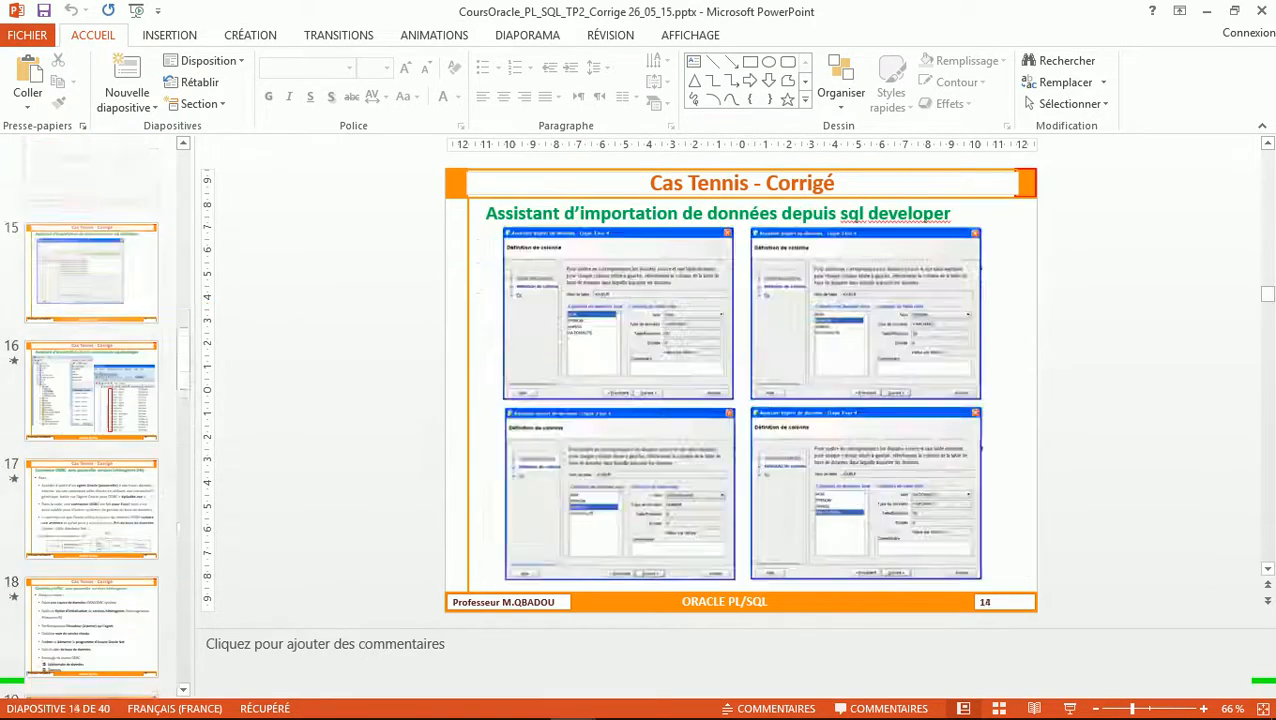
scroll(741, 390, "up", 8)
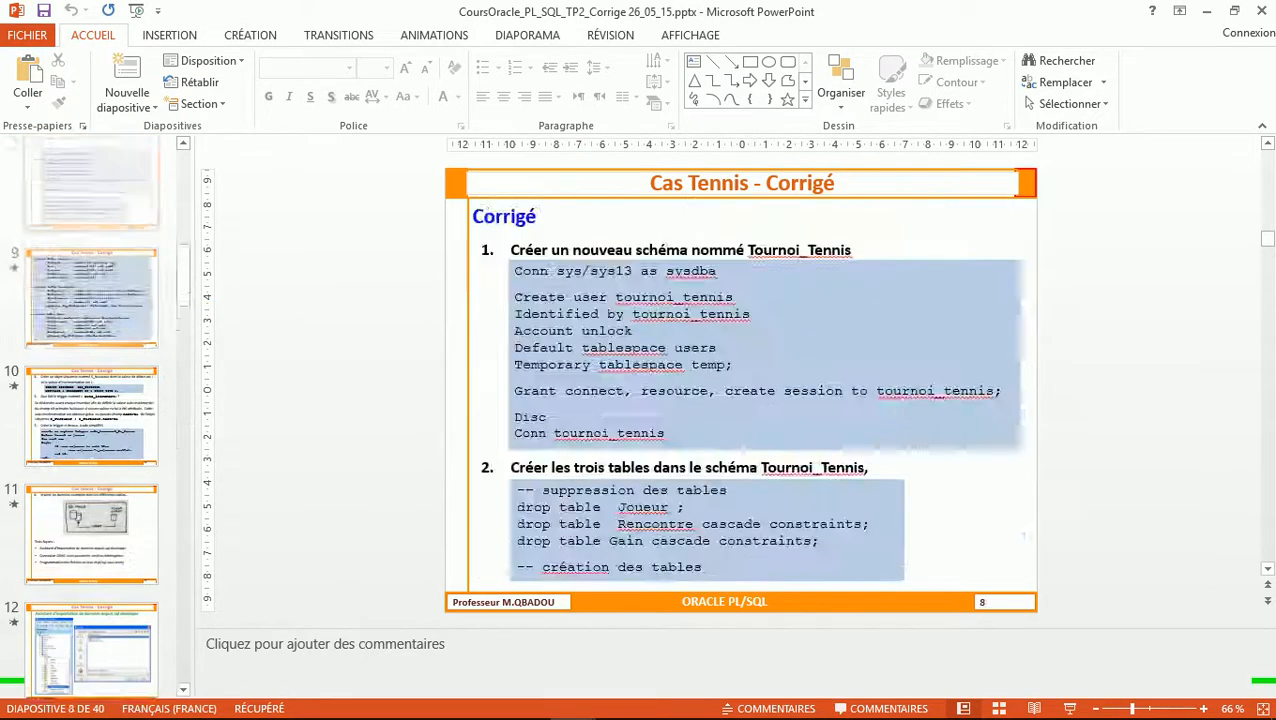
scroll(741, 390, "up", 3)
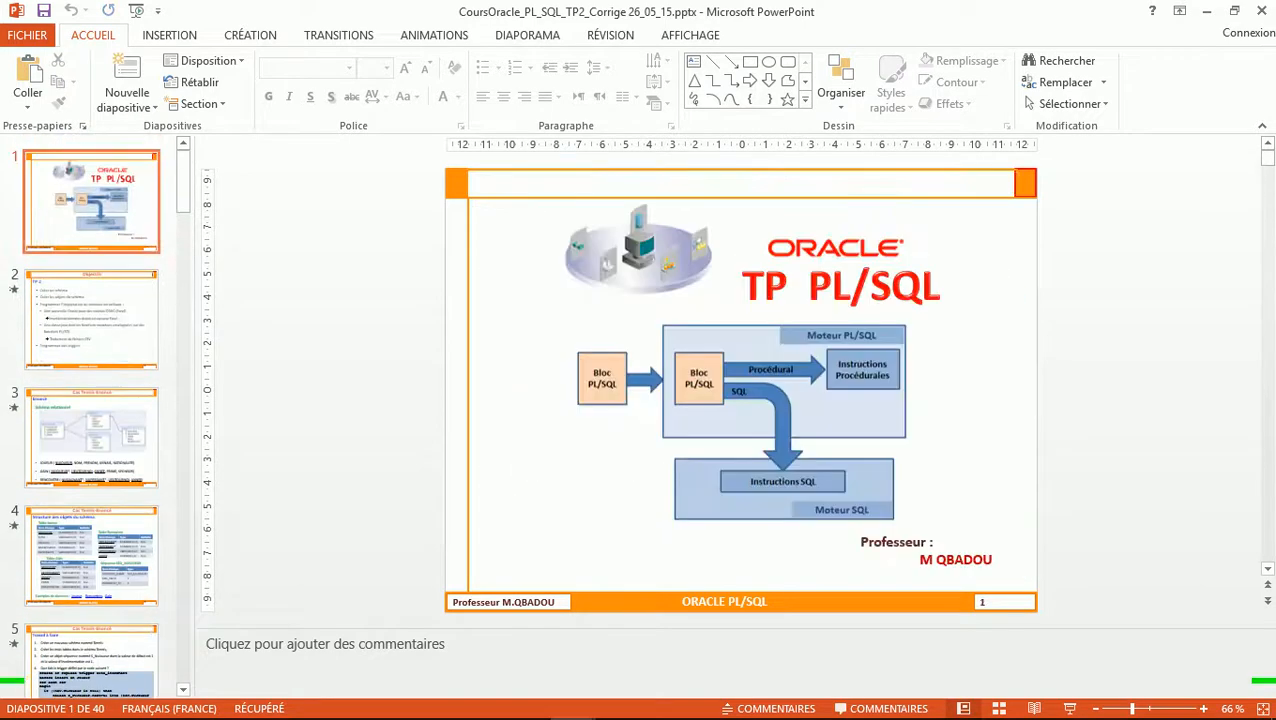
scroll(741, 390, "down", 1)
scroll(741, 390, "down", 1)
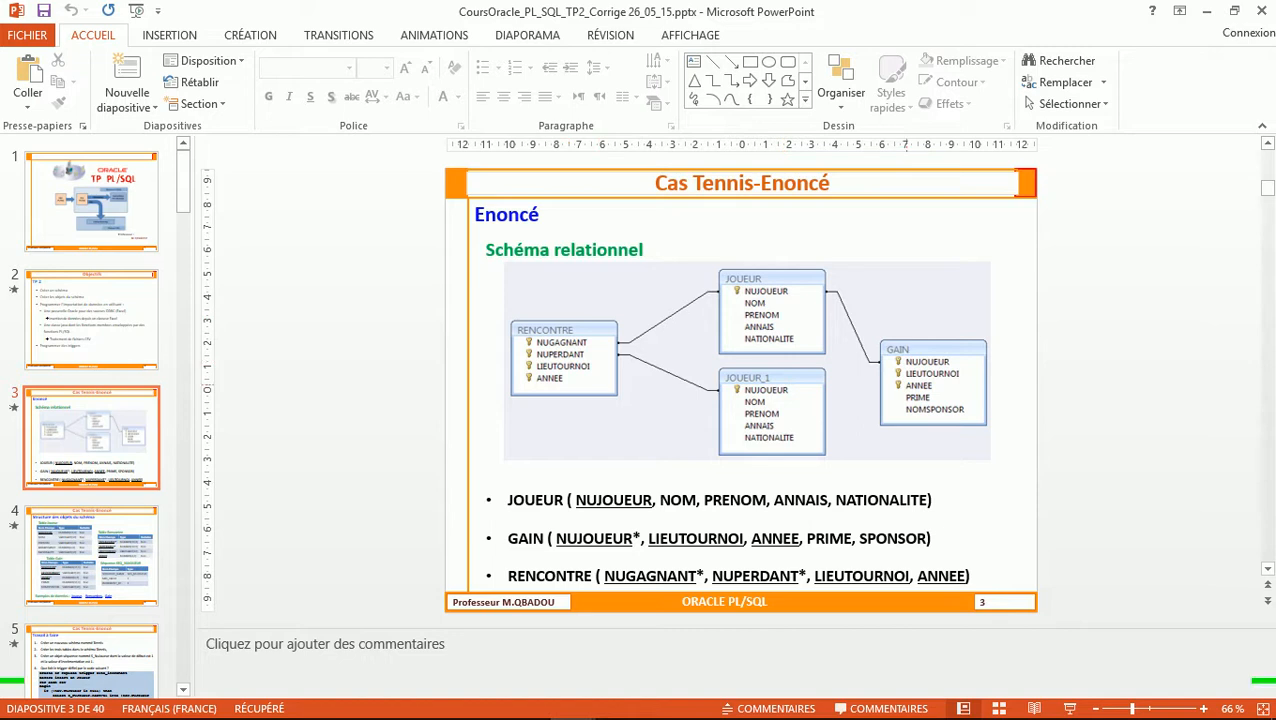
Duplicate the Joueurs create-table line in importTennis.sql twice
key("alt+Tab")
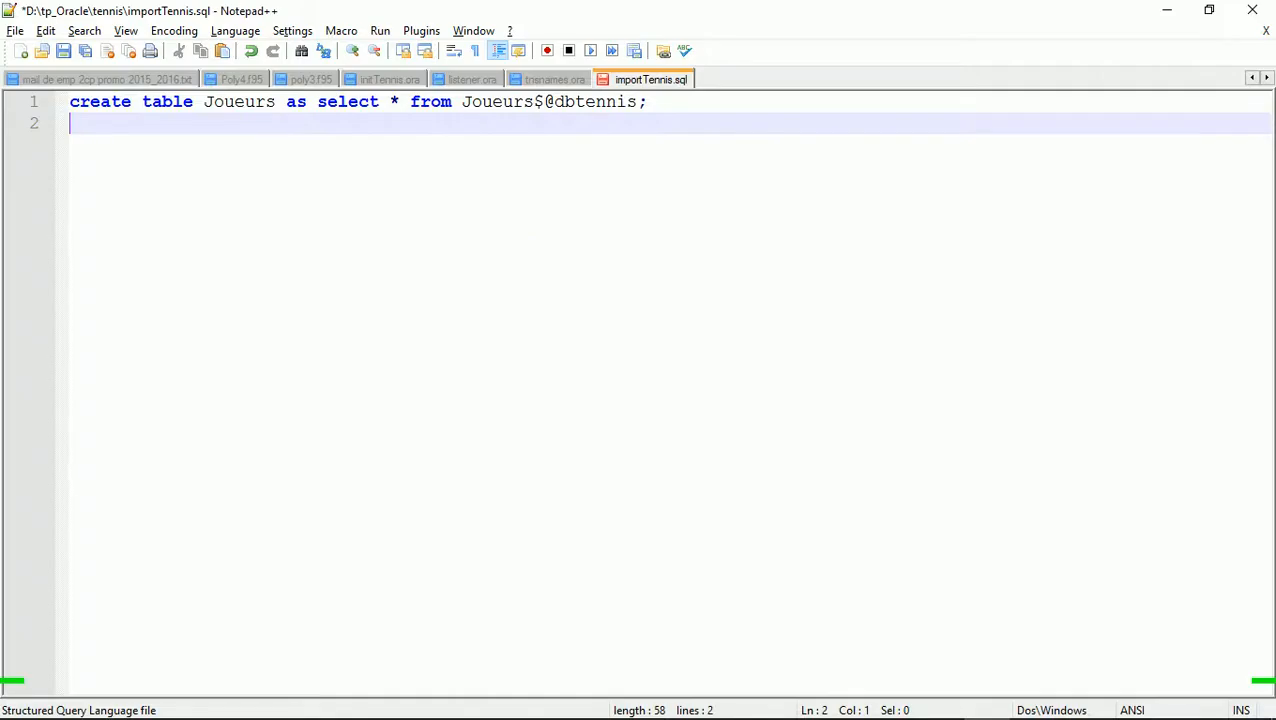
key("Up")
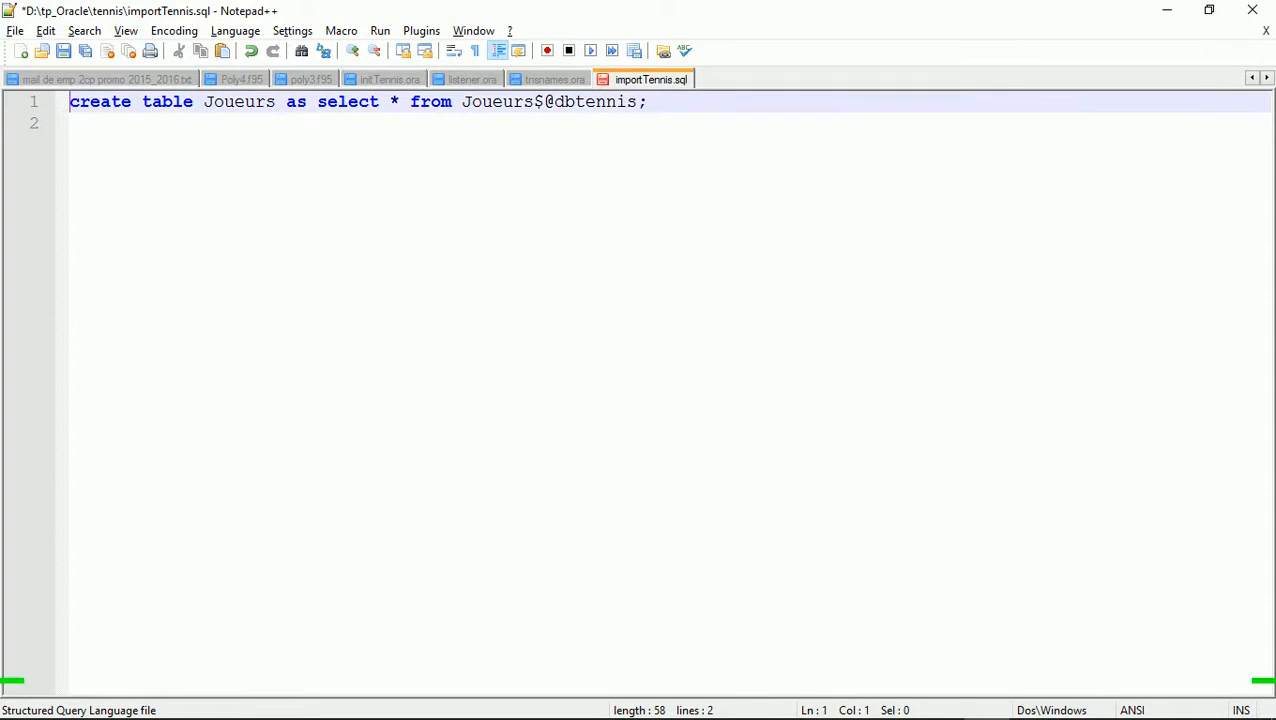
key("shift+Down")
key("ctrl+c")
key("ctrl+v")
key("ctrl+v")
key("ctrl+v")
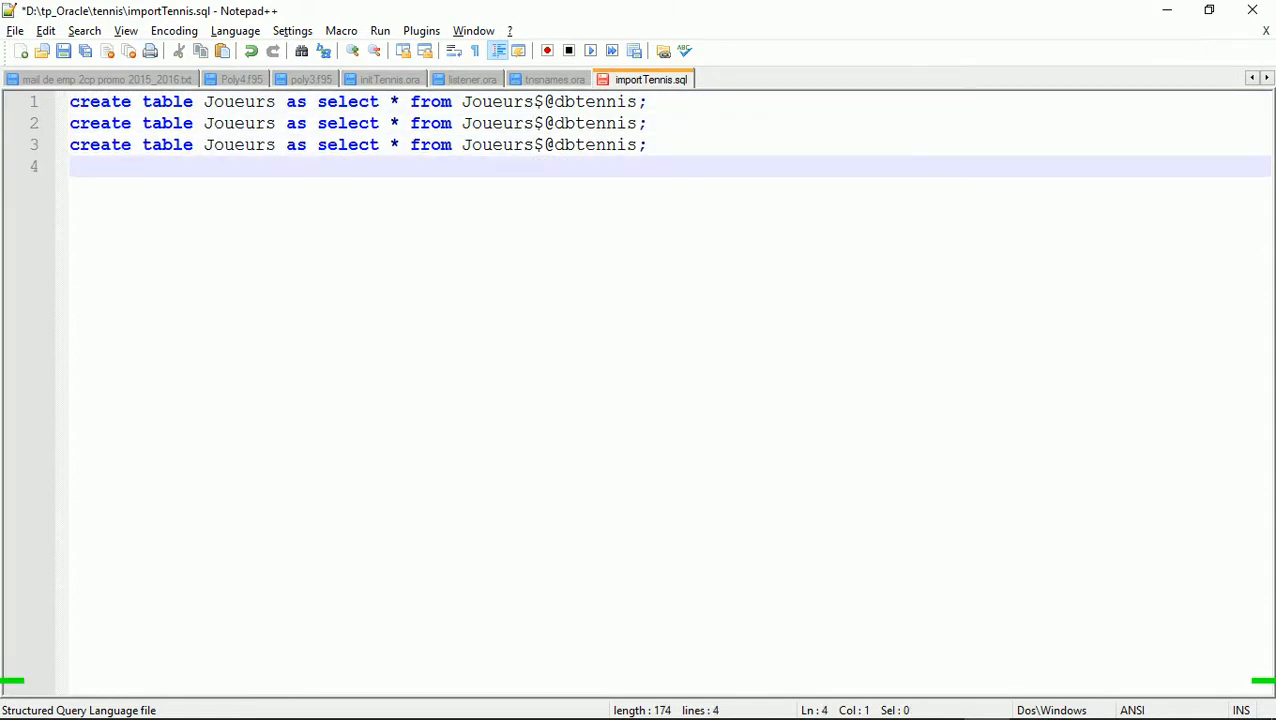
Change line 2 to create a Gains table copying from the Gains source sheet
double_click(239, 124)
type("Gains")
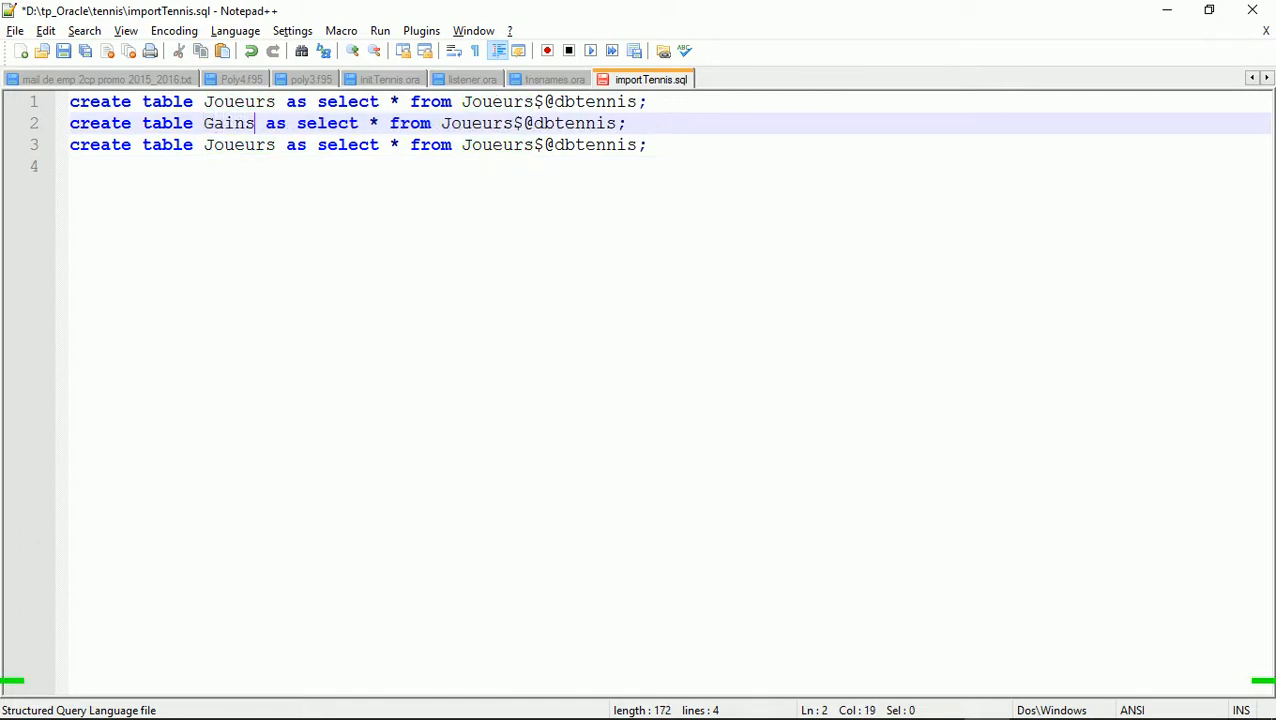
left_click(502, 124)
key("BackSpace")
key("BackSpace")
key("BackSpace")
key("BackSpace")
key("BackSpace")
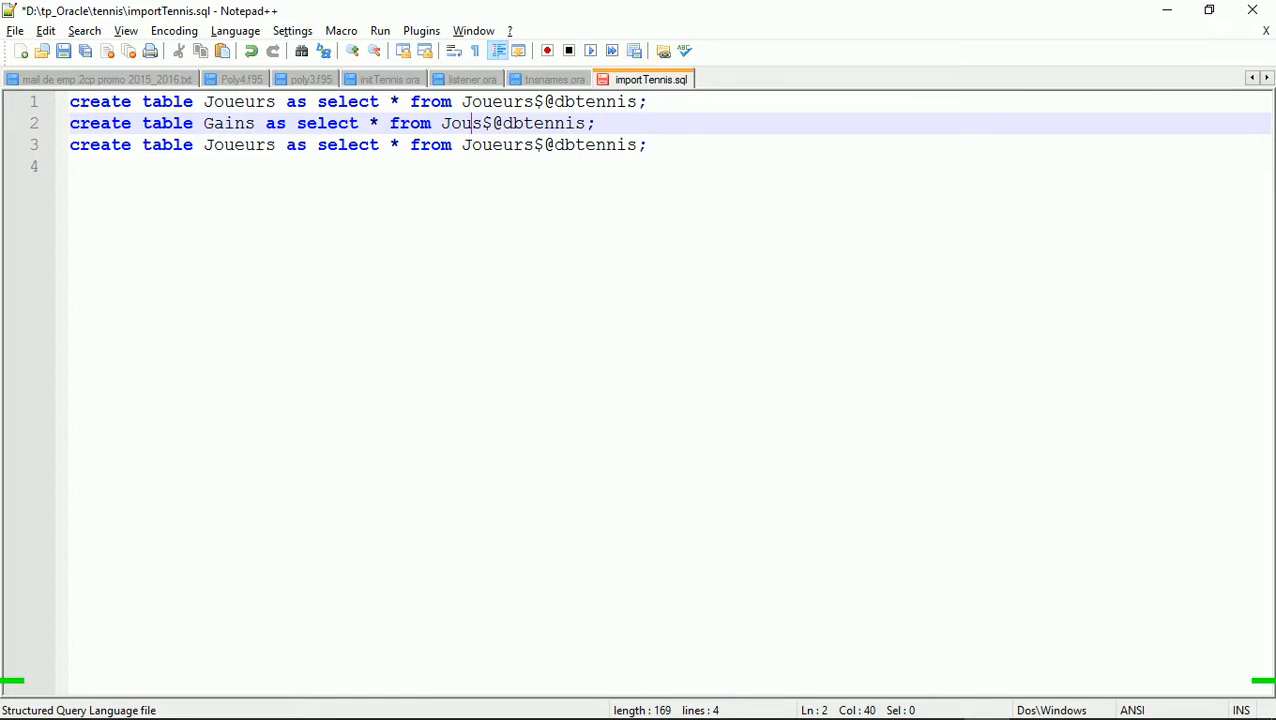
key("BackSpace")
type("Gains")
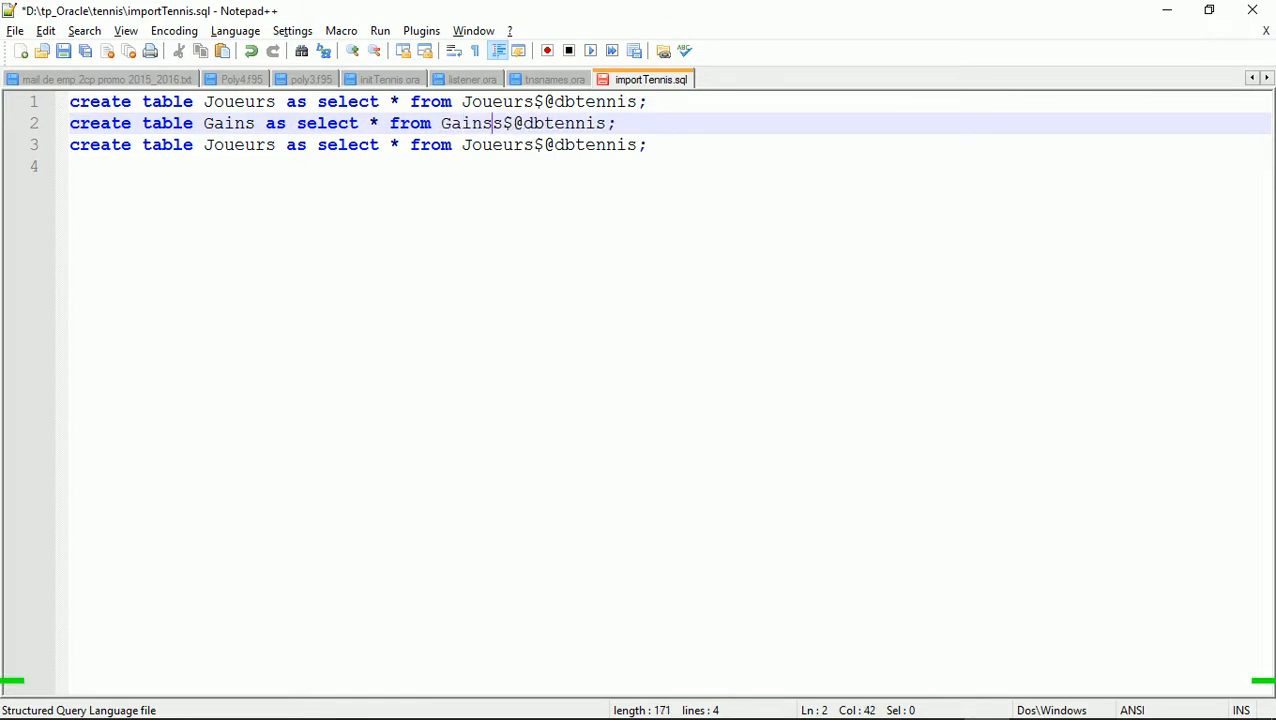
double_click(223, 145)
type("Rencontres")
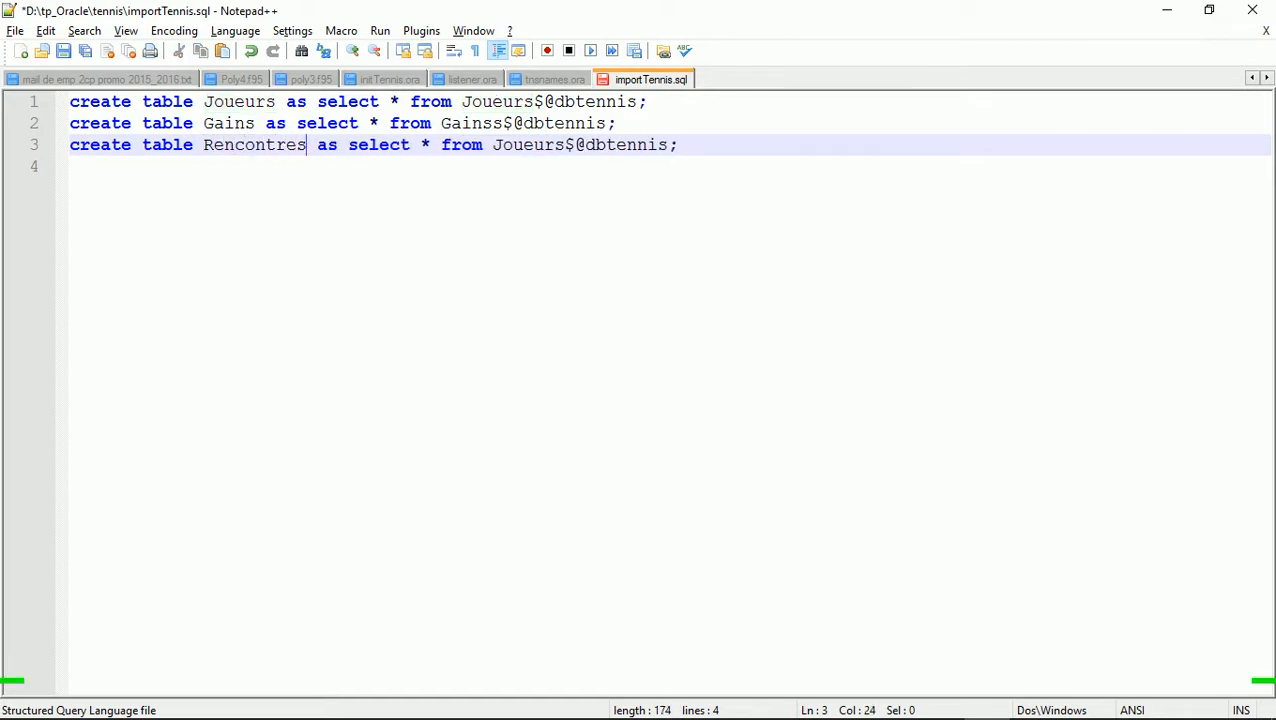
double_click(250, 145)
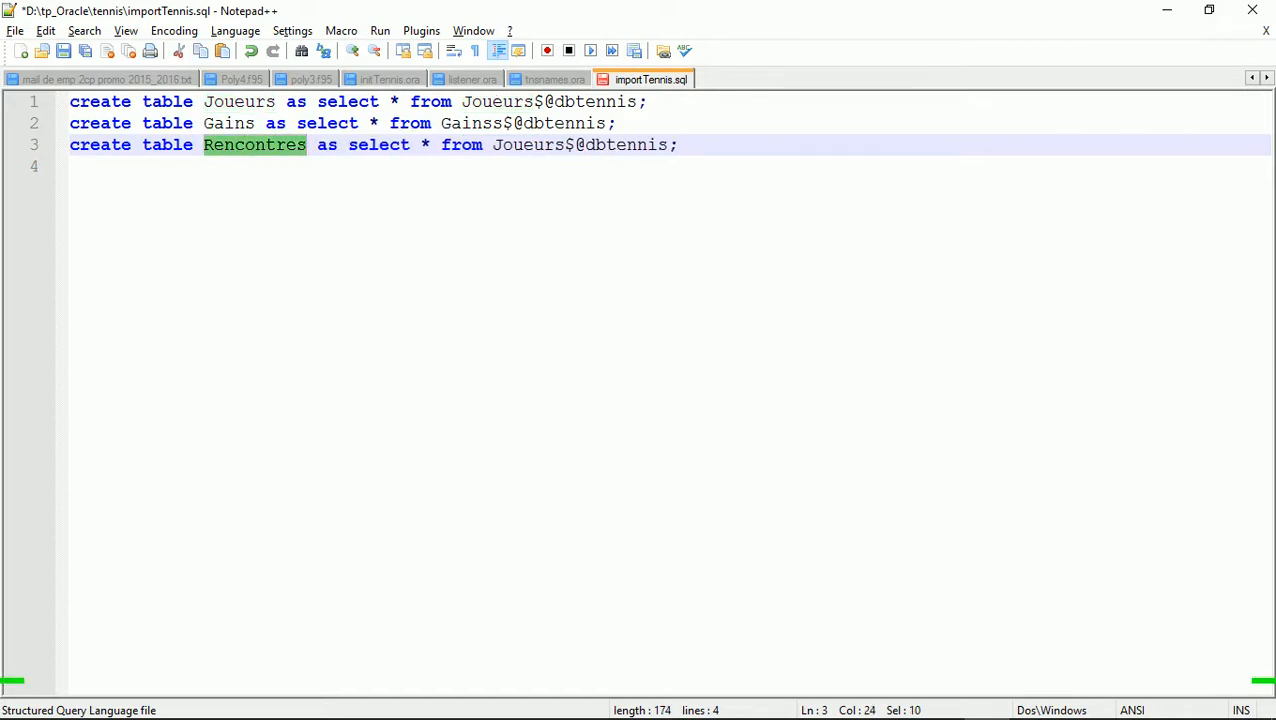
left_click(493, 145)
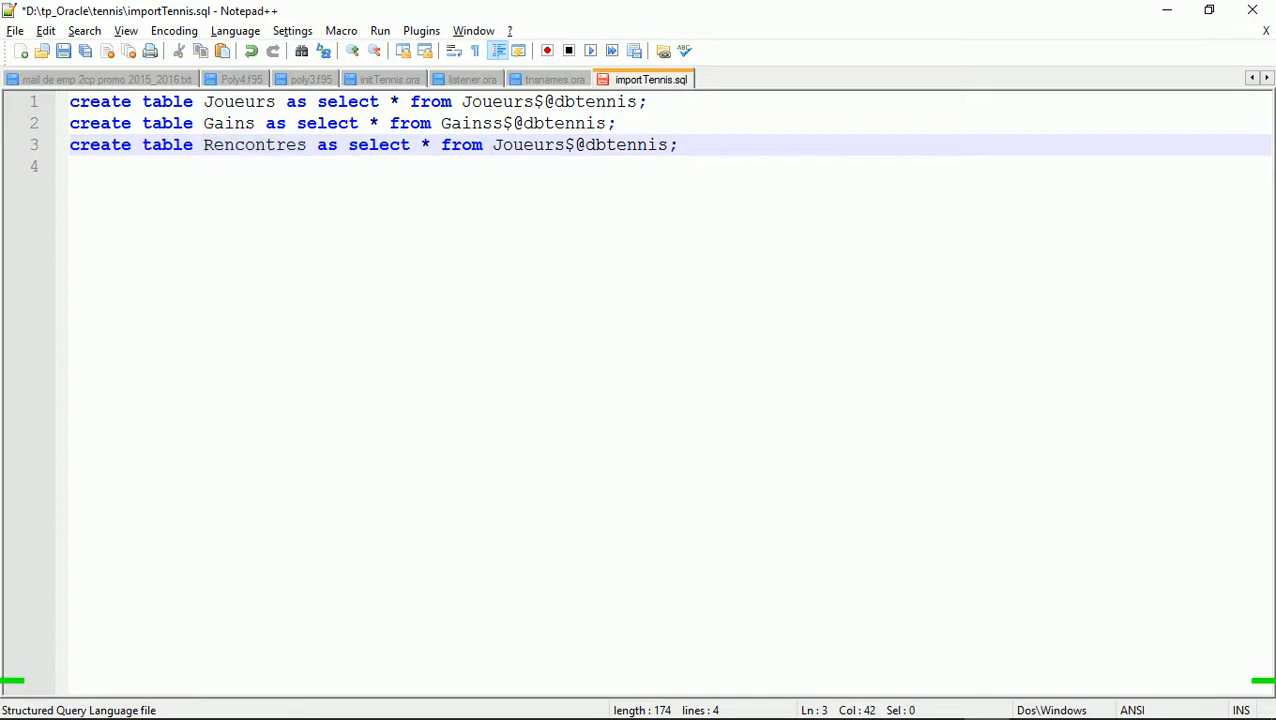
left_click_drag(503, 145, 565, 145)
key("Delete")
key("BackSpace")
key("ctrl+v")
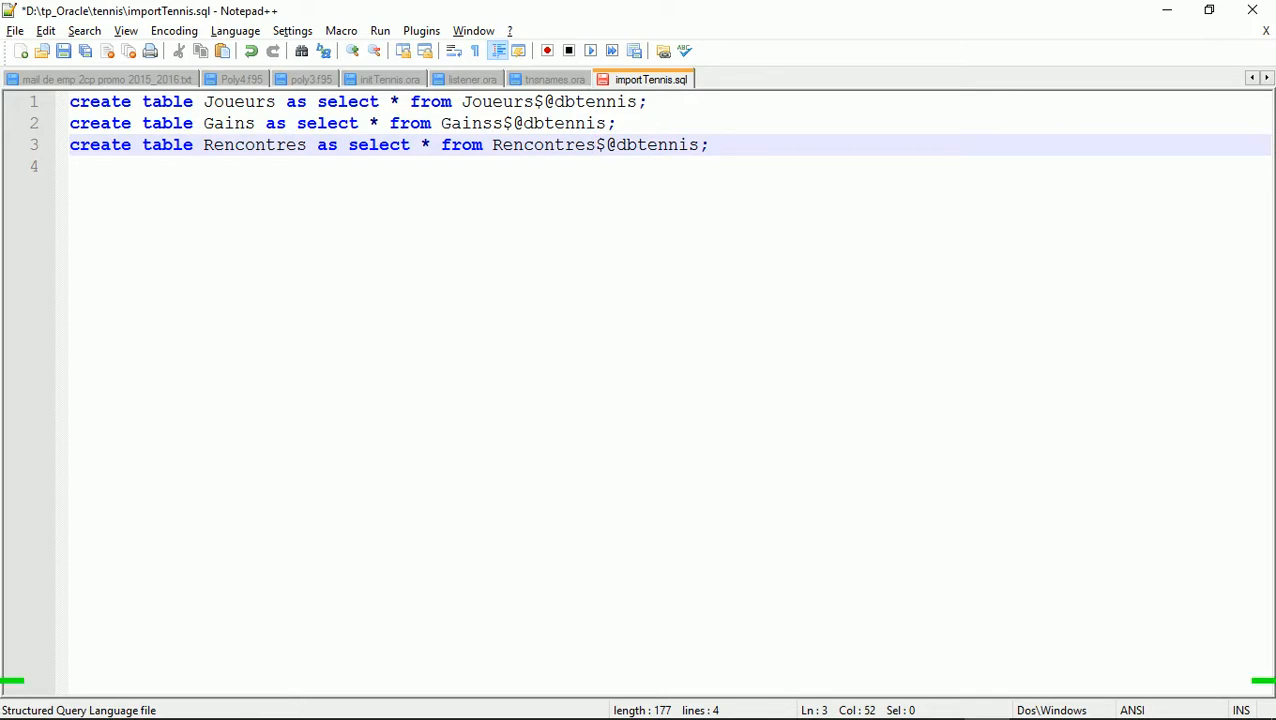
key("ctrl+s")
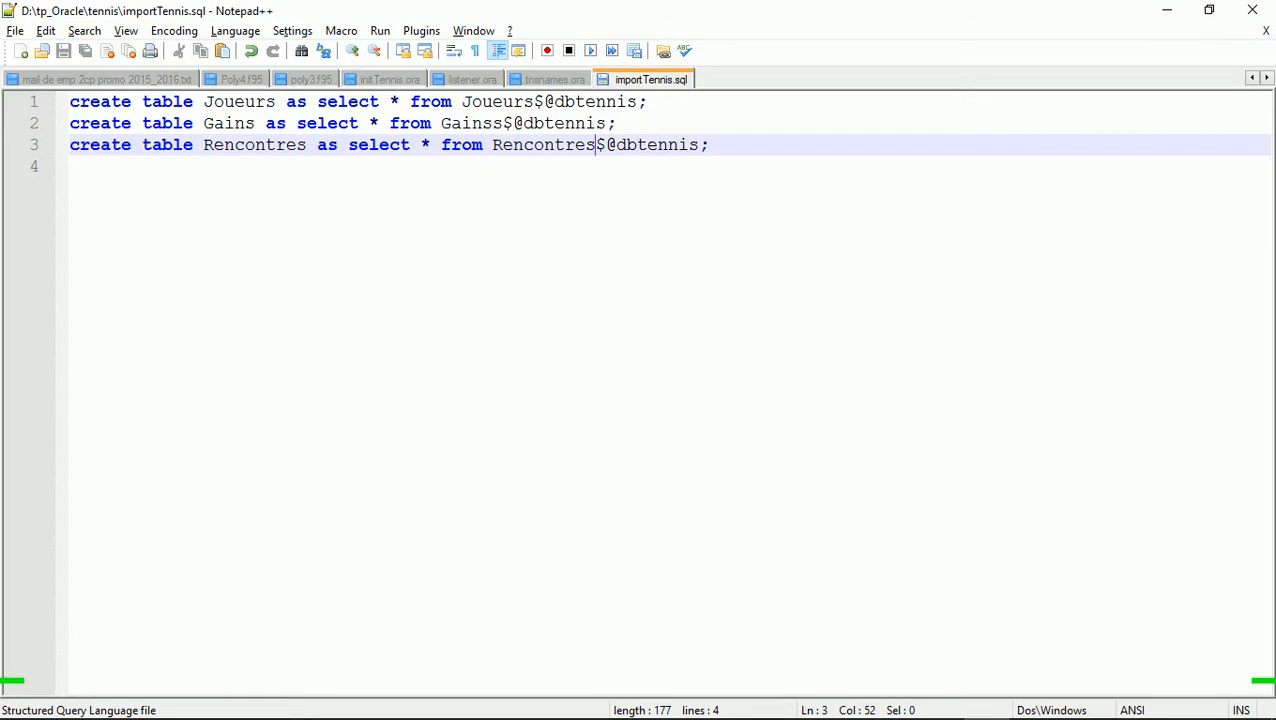
left_click(1257, 10)
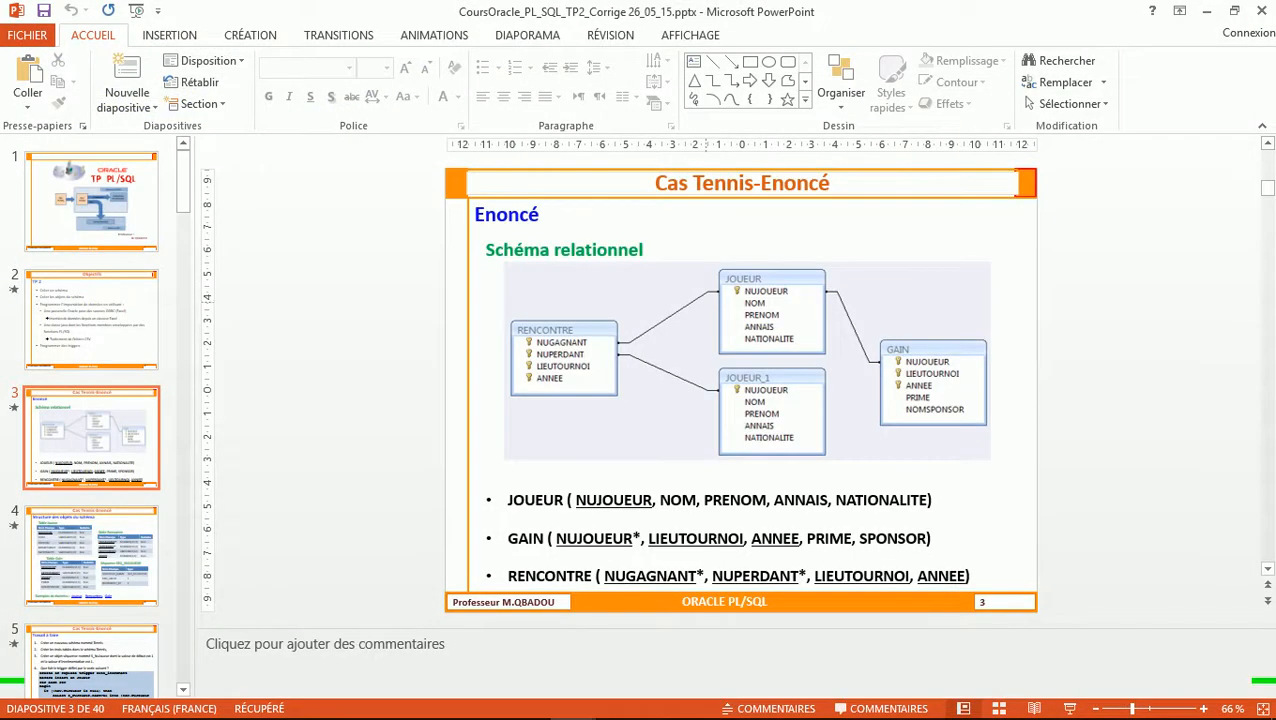
left_click(480, 718)
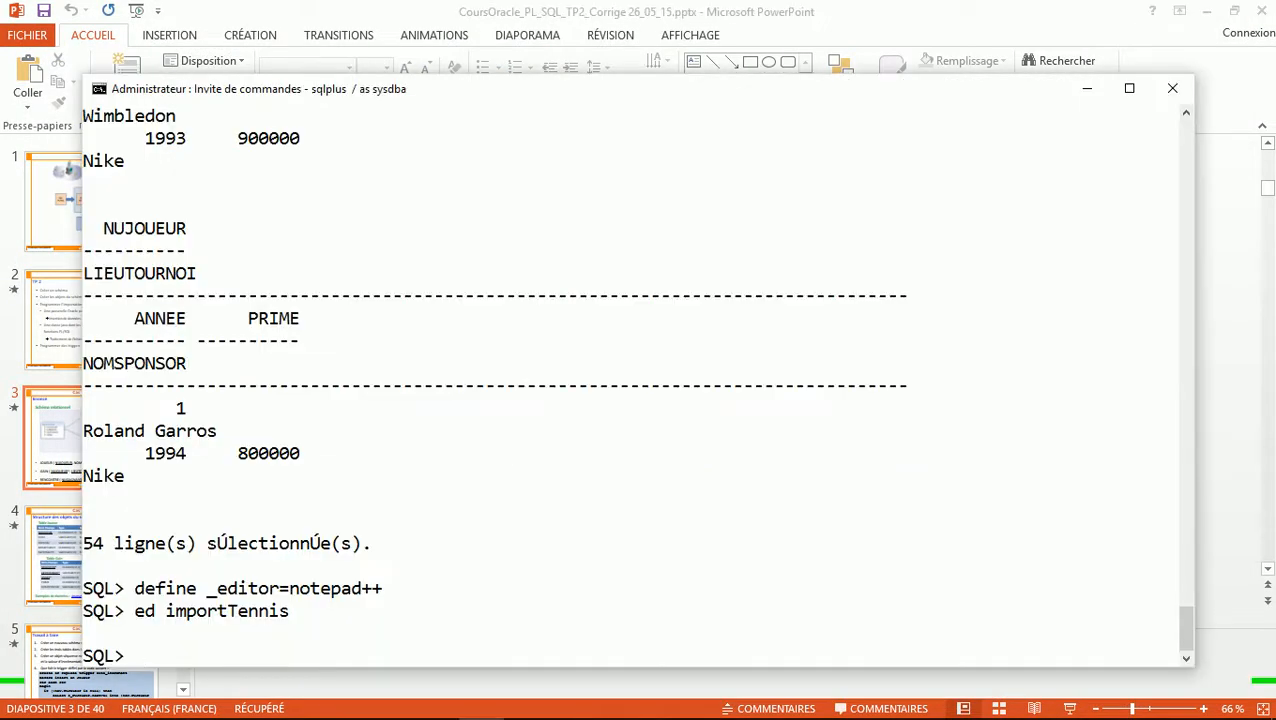
key("Up")
key("Left")
key("Left")
key("Left")
key("Left")
key("Left")
key("Left")
key("Left")
key("Left")
key("Left")
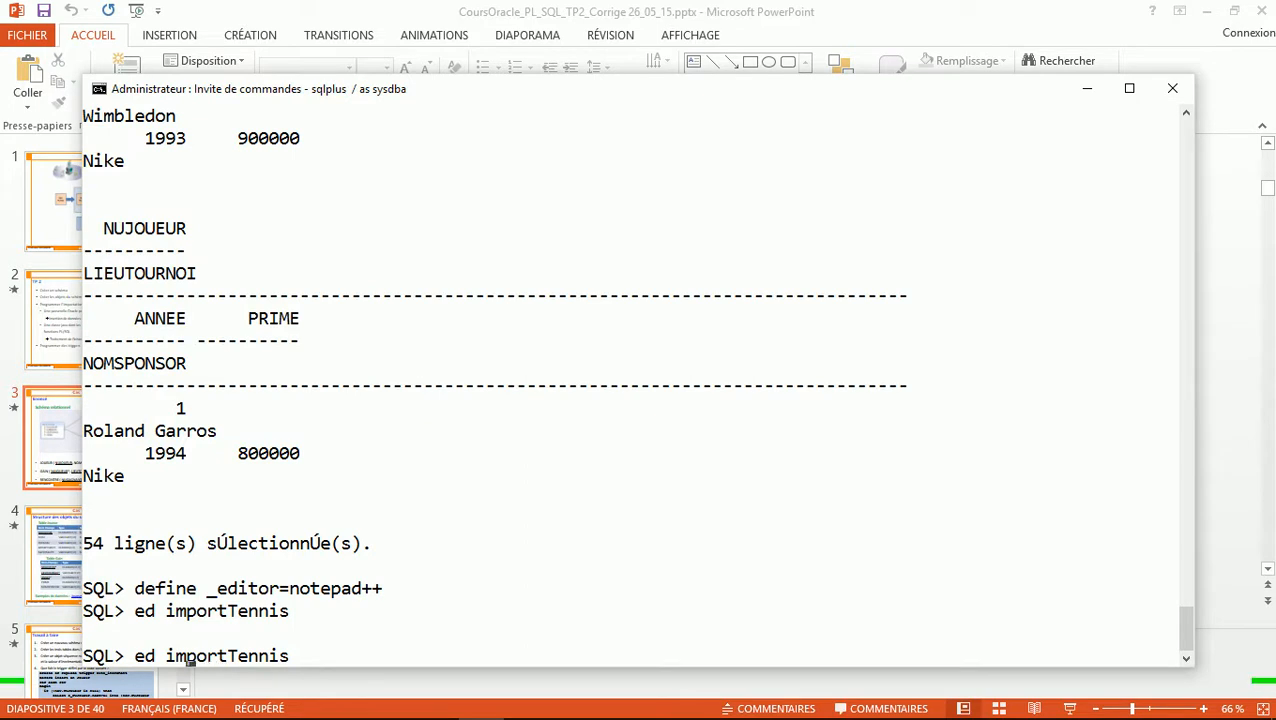
key("BackSpace")
key("BackSpace")
key("BackSpace")
type("@")
key("Return")
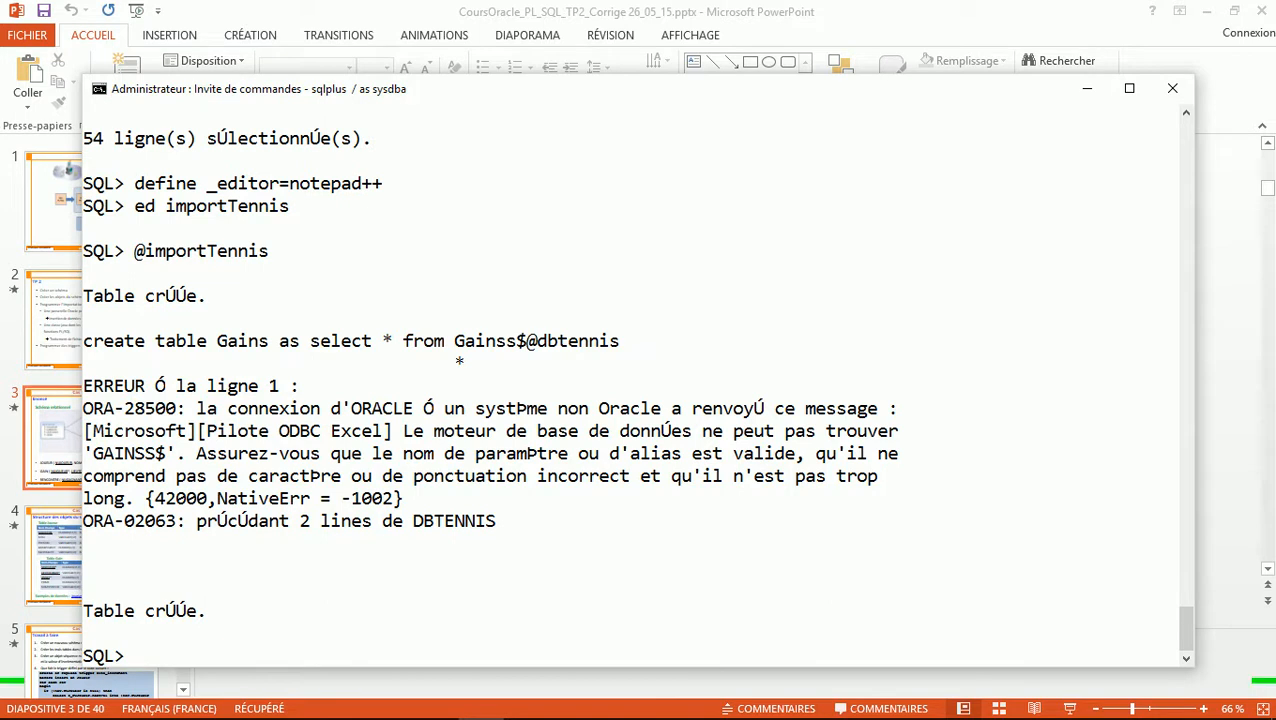
Recall and run ed importTennis to reopen the script in Notepad++
key("Up")
key("Up")
key("Escape")
key("Down")
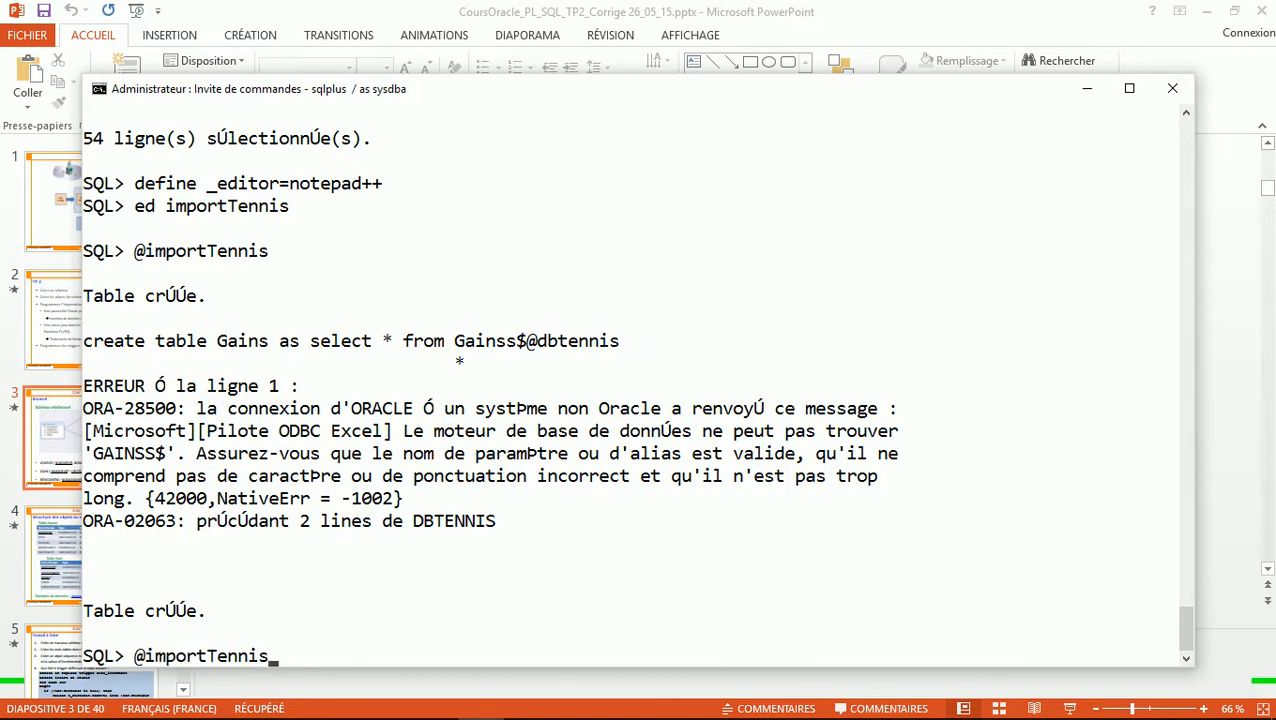
key("Up")
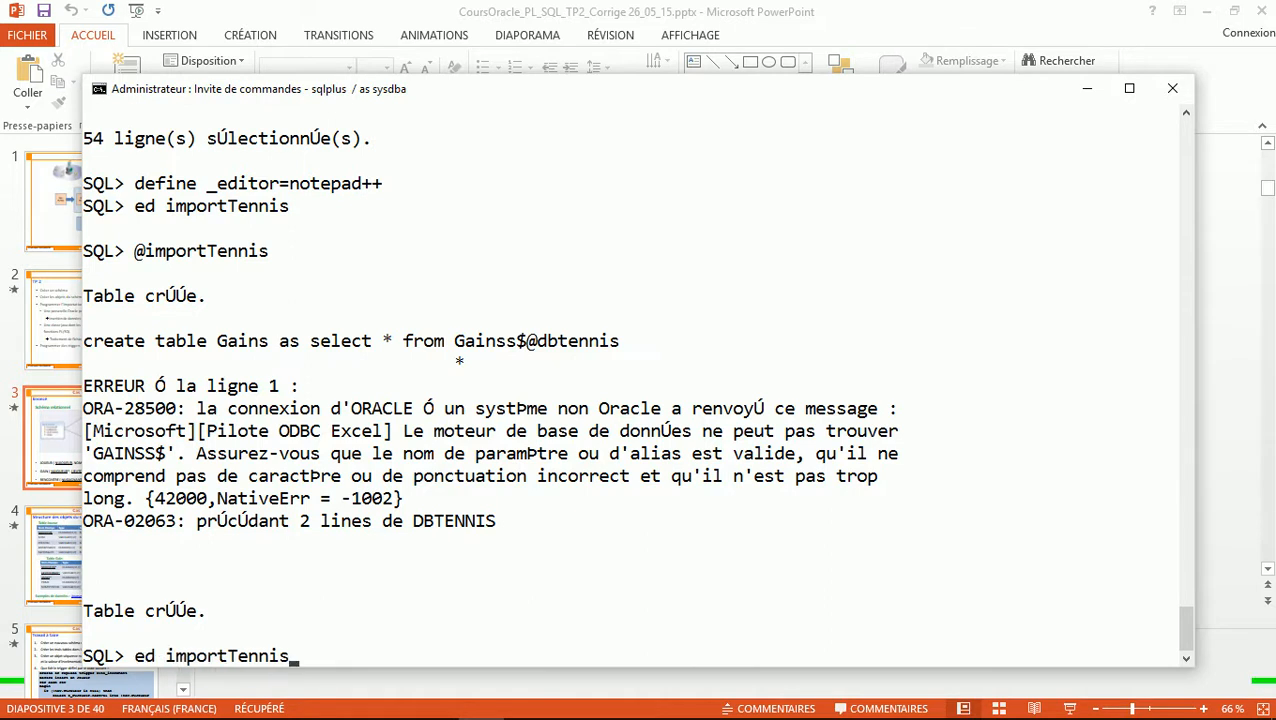
key("Return")
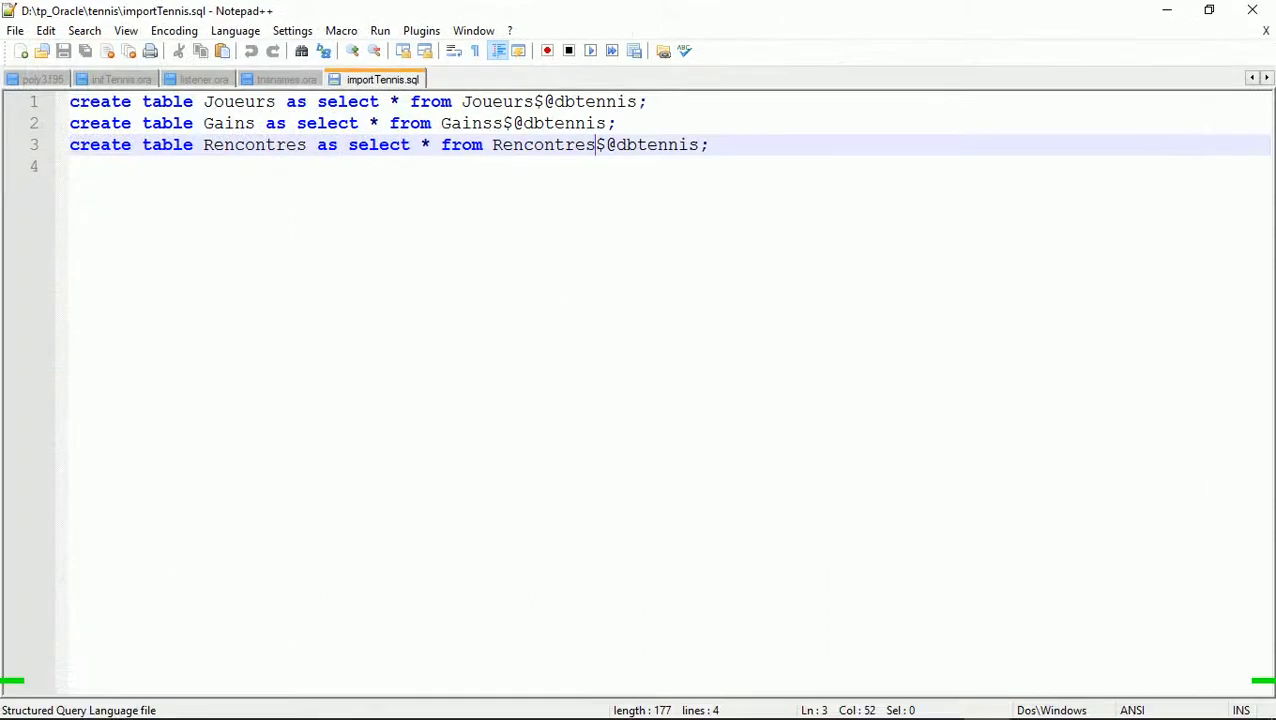
Correct Gainss$ to Gains$, comment out lines 1 and 3 with --, and save
left_click(502, 124)
key("BackSpace")
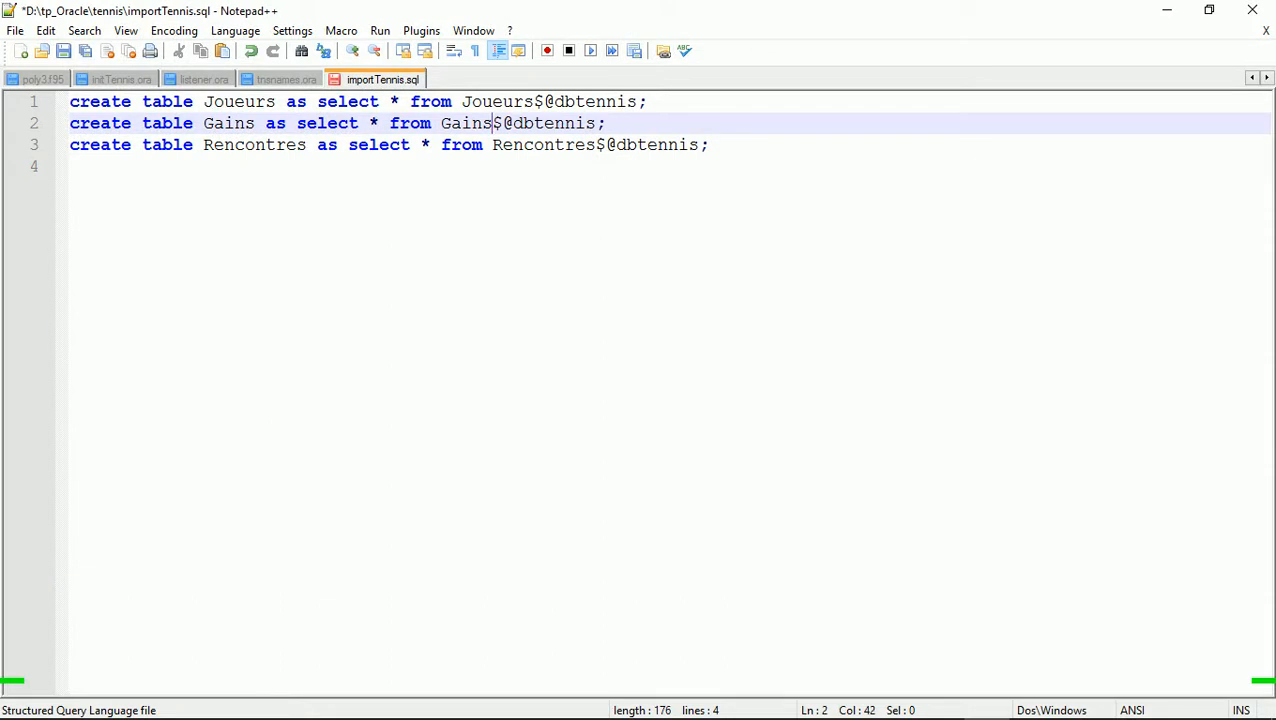
key("ctrl+Home")
type("--")
key("Down")
key("Left")
key("Down")
key("Left")
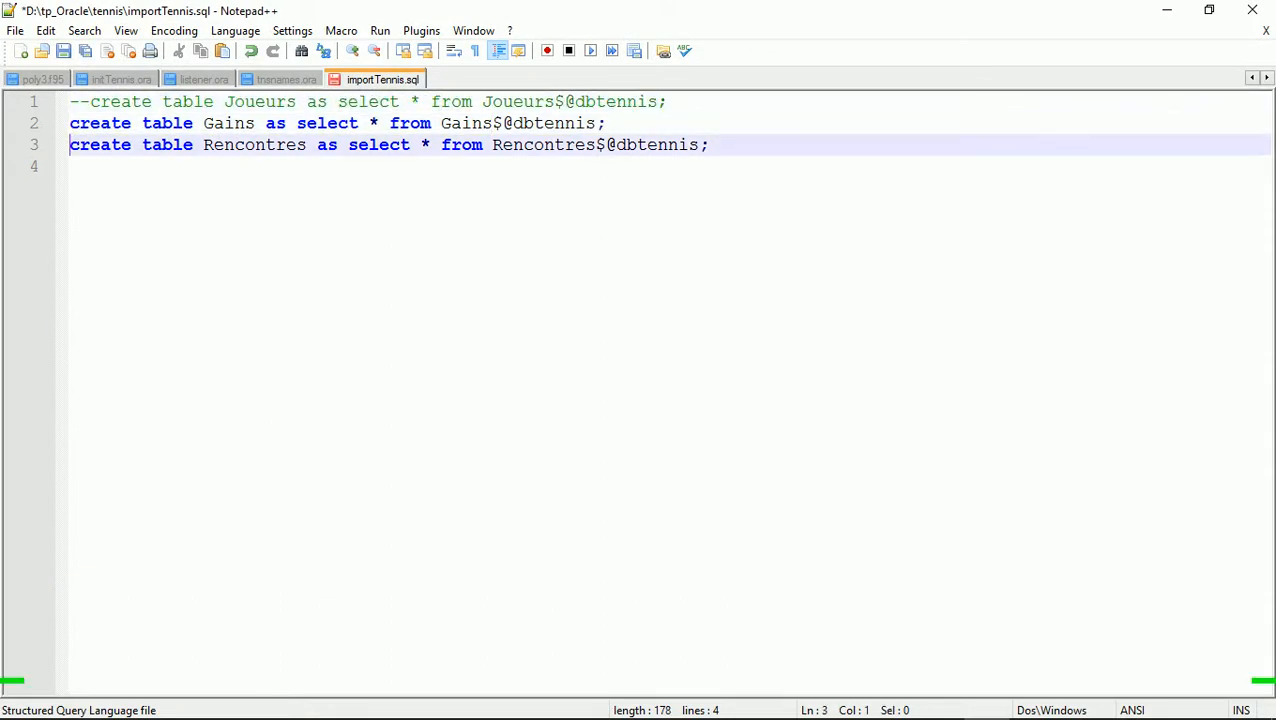
type("--")
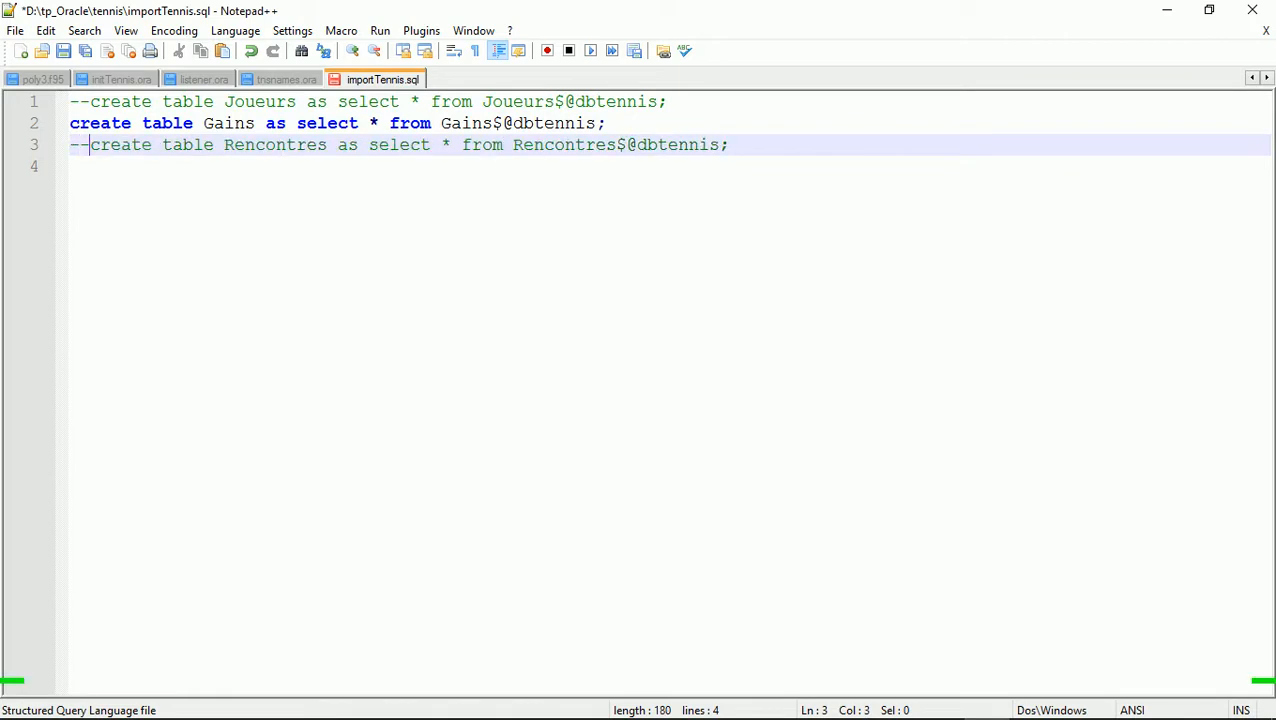
key("ctrl+s")
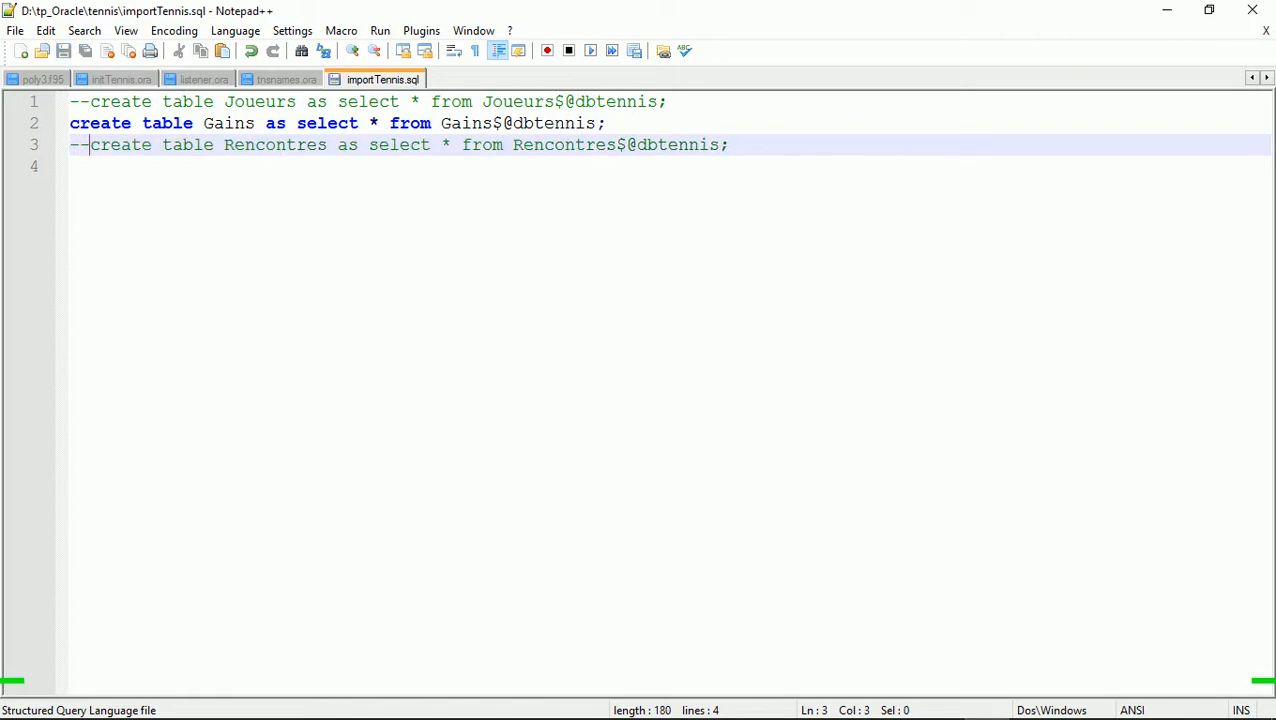
left_click(70, 167)
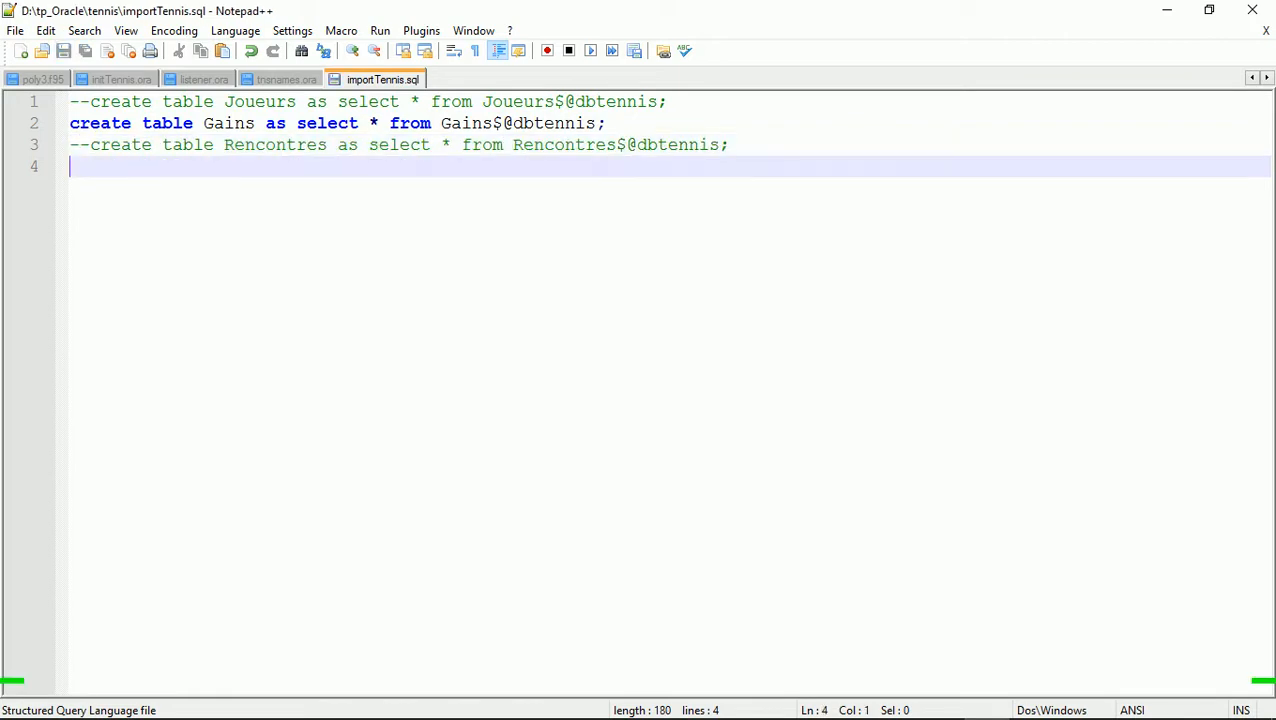
left_click(1252, 10)
key("Up")
key("Up")
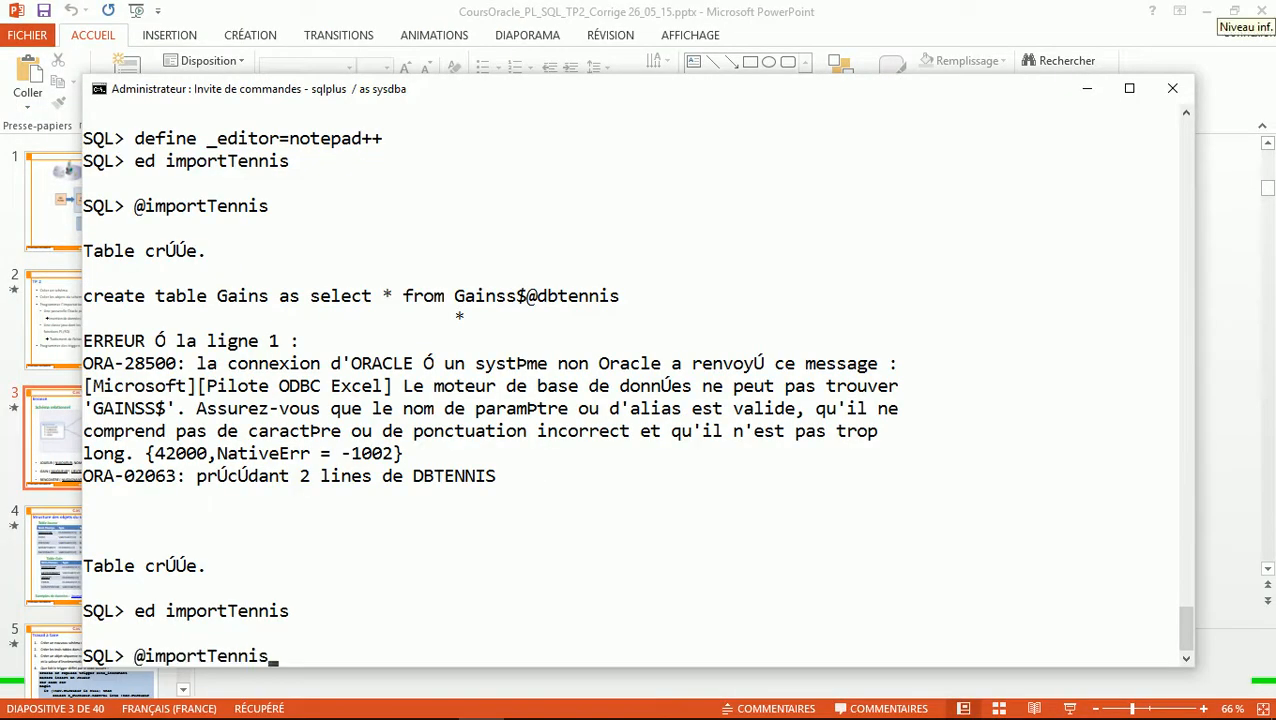
key("Return")
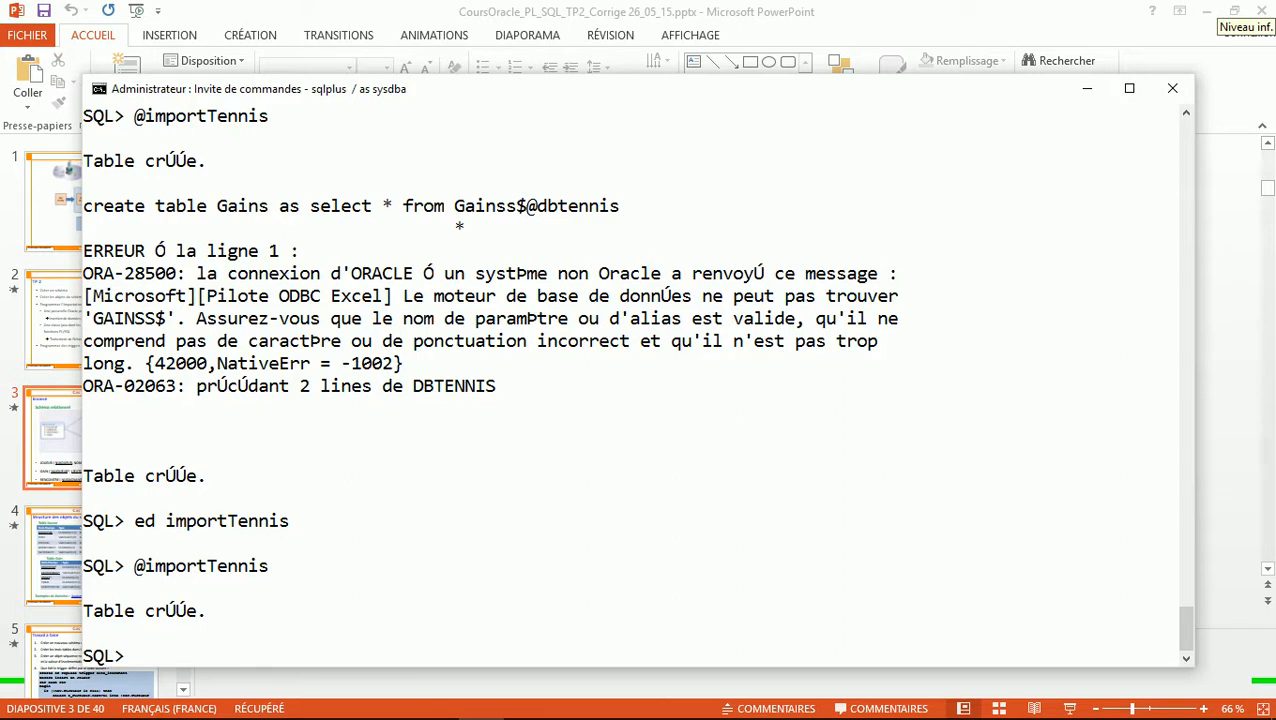
List the catalog with select * from cat;, fixing the 'form' typo, showing GAINS, JOUEURS, RENCONTRES
type("s")
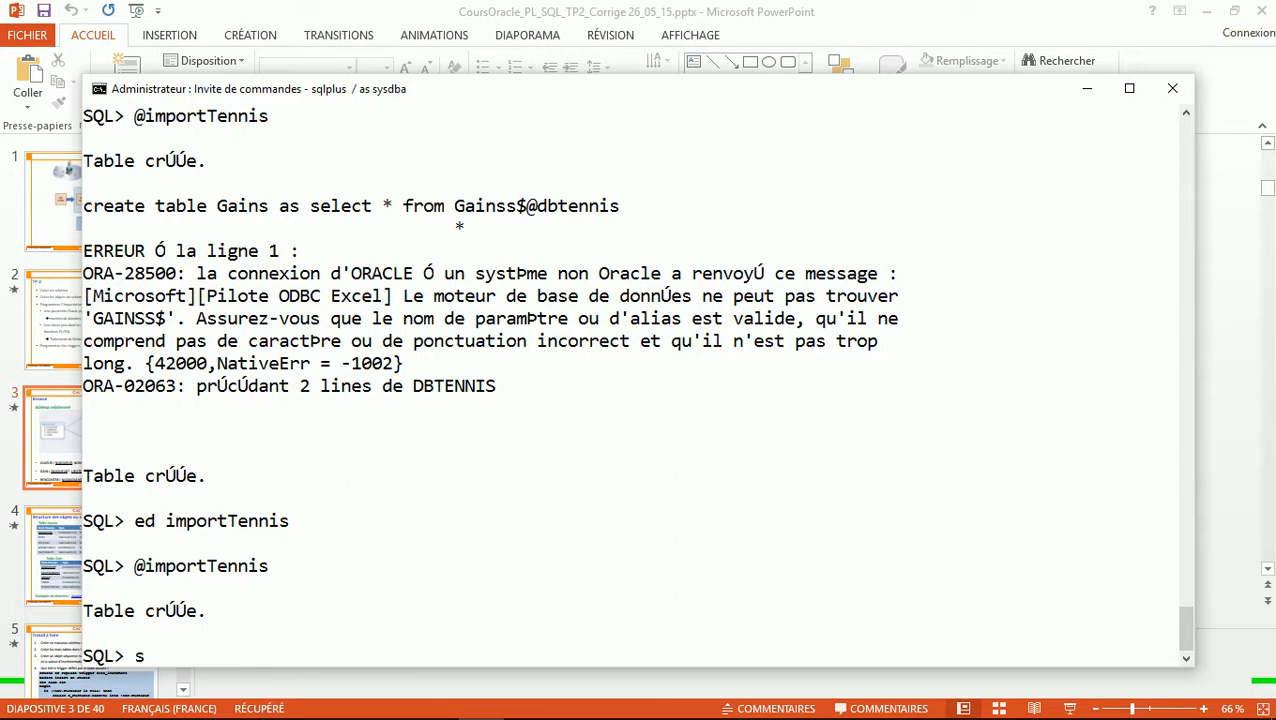
type("elect * form cat;")
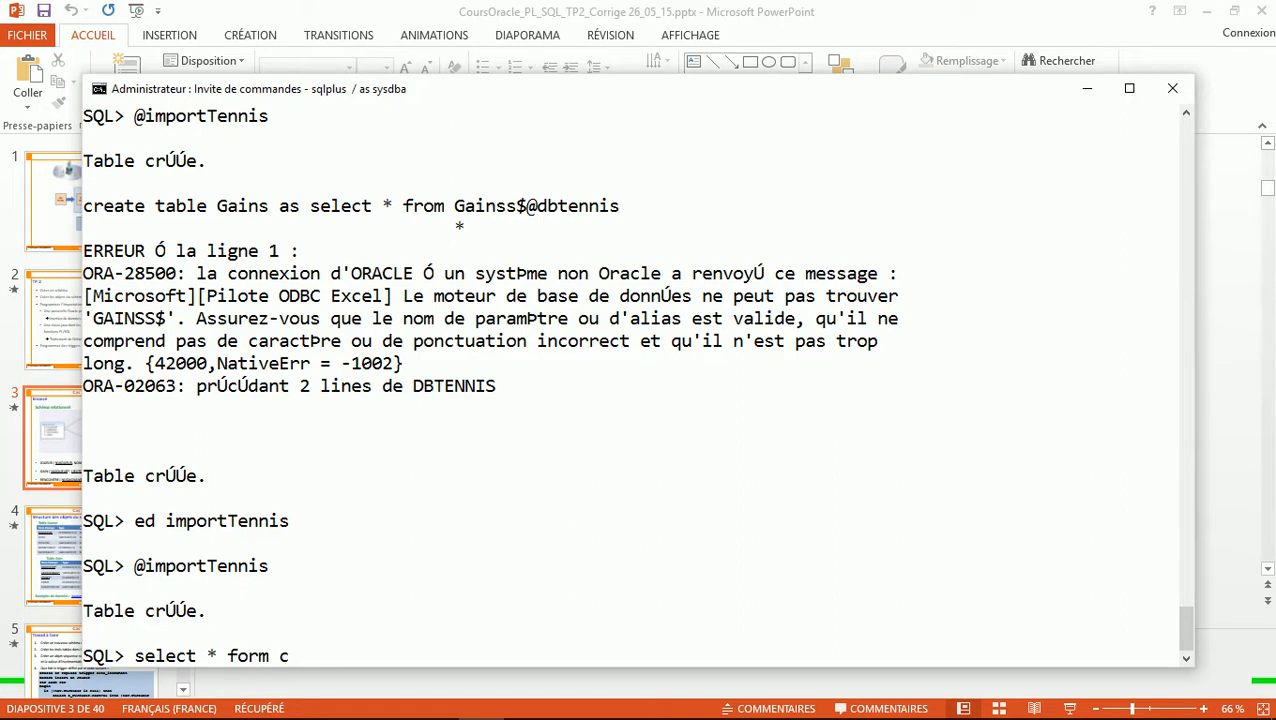
key("Return")
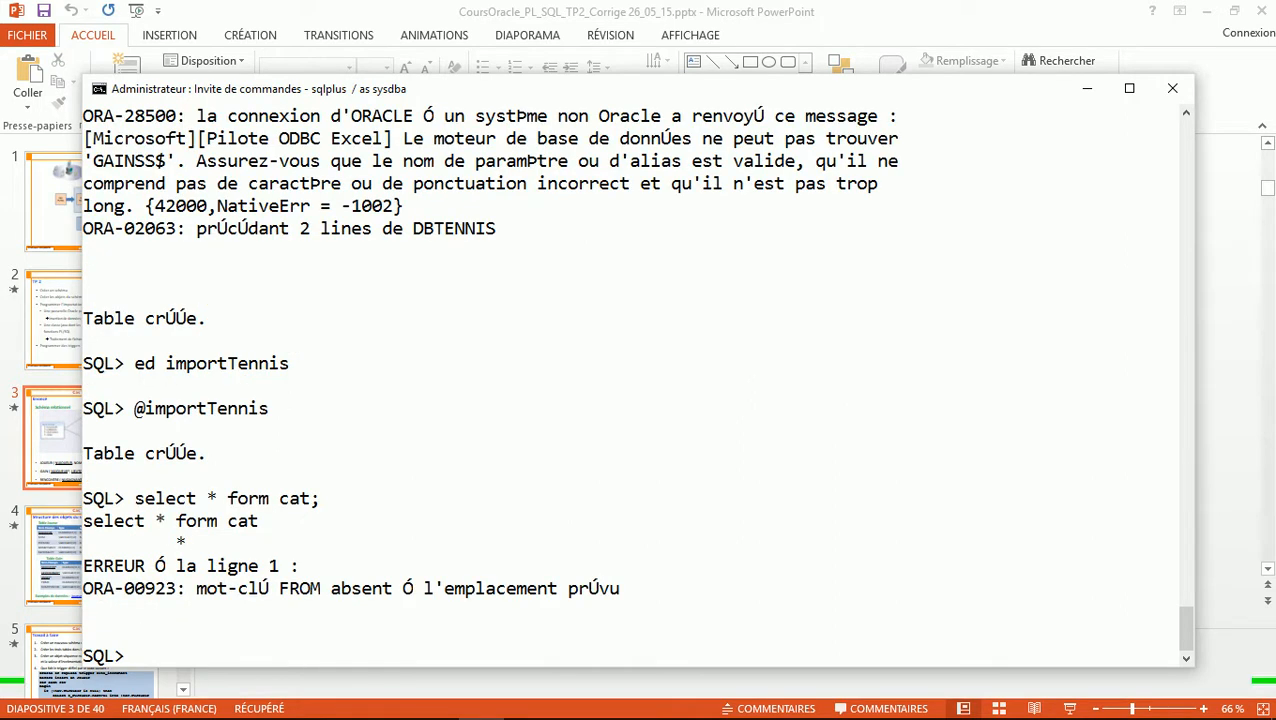
key("Up")
key("Left")
key("Left")
key("Left")
key("Left")
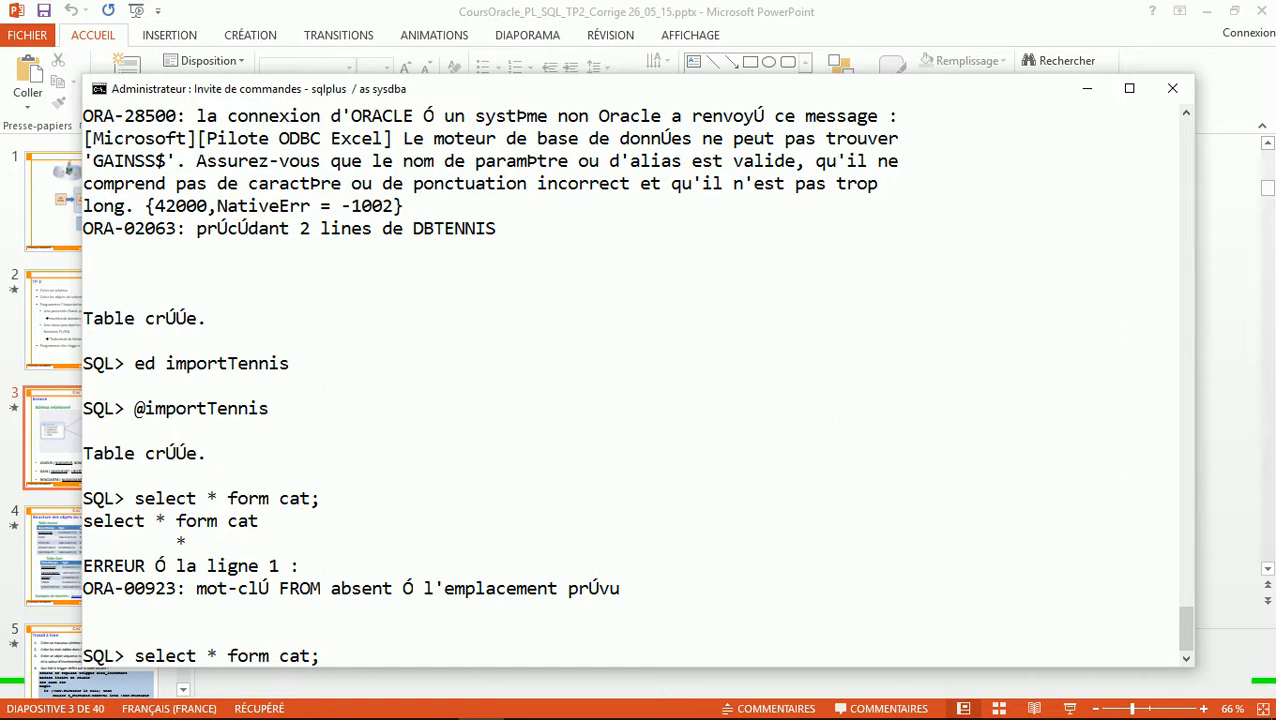
key("Right")
key("BackSpace")
key("BackSpace")
key("BackSpace")
type("rom")
key("Return")
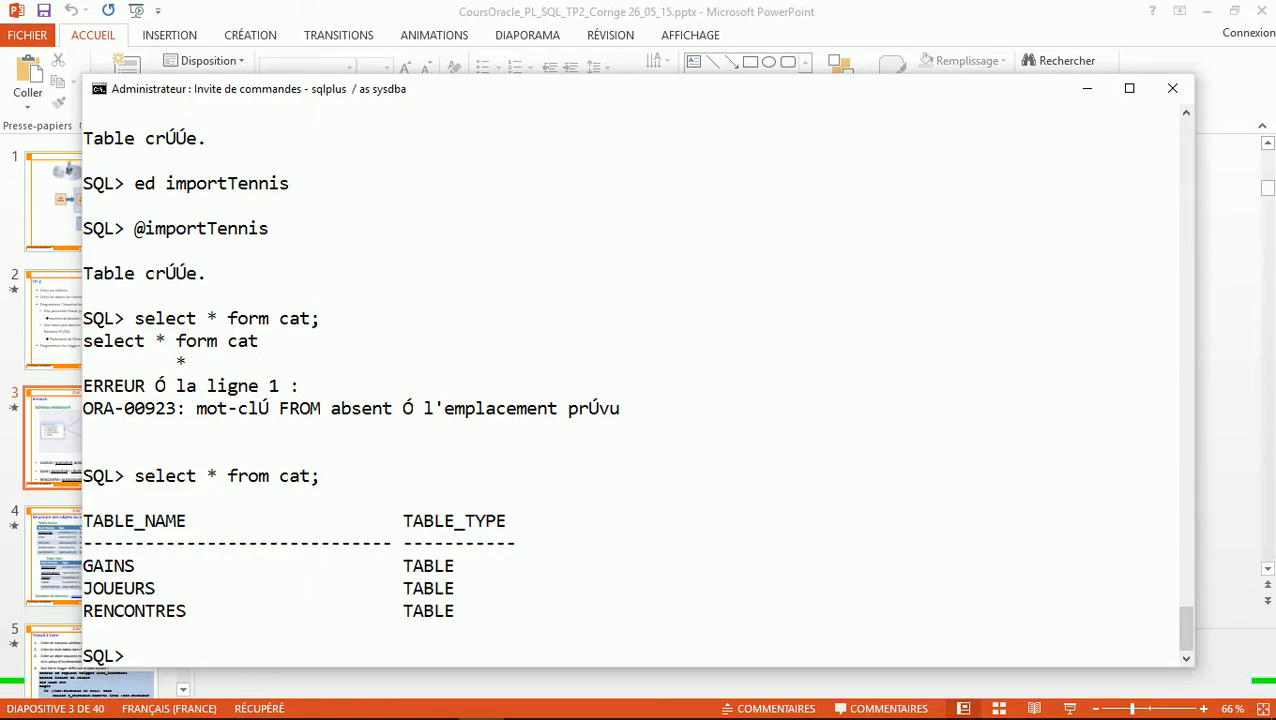
Run select * from joueurs; to display the 16 player rows
type("select * from joueurs;")
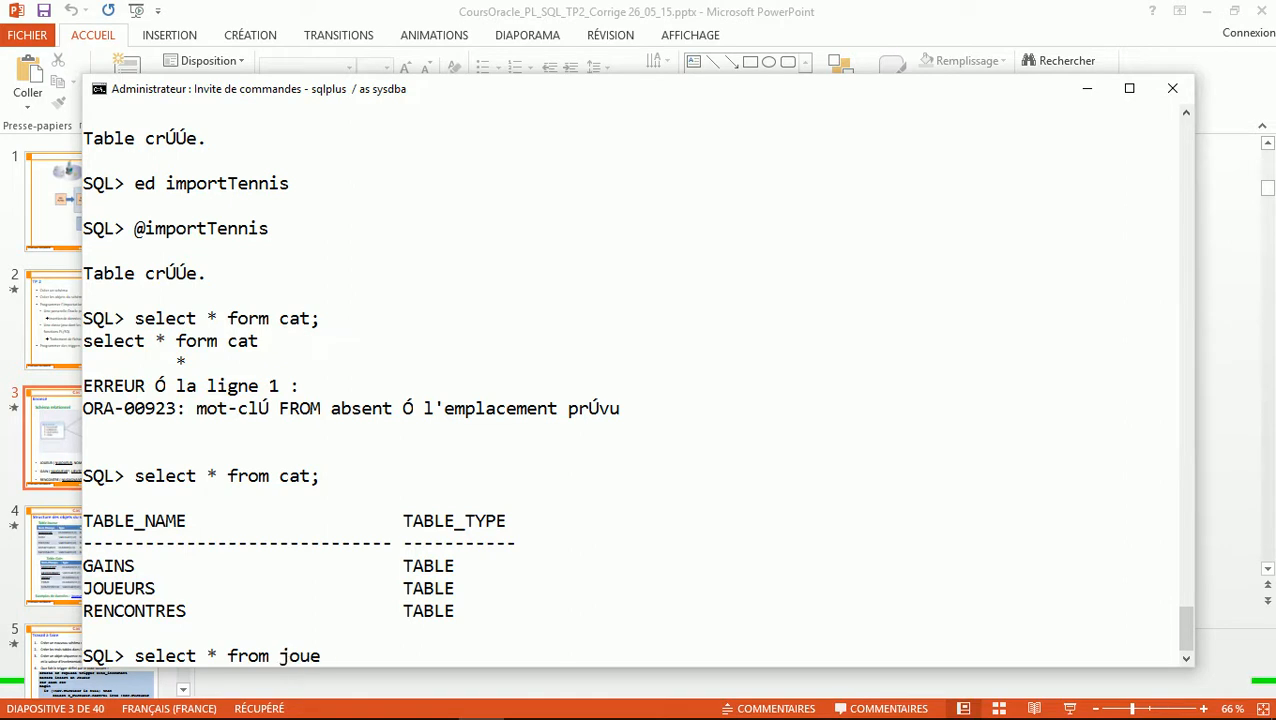
key("Return")
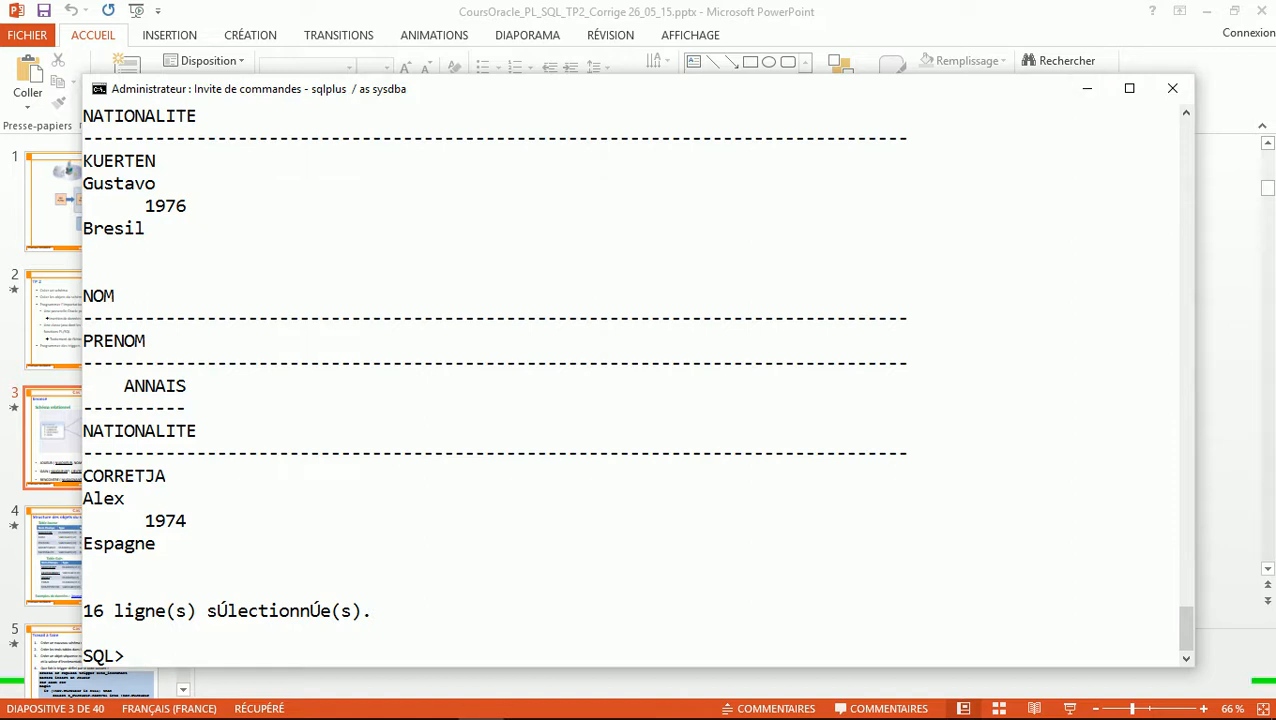
mouse_move(300, 708)
left_click(757, 702)
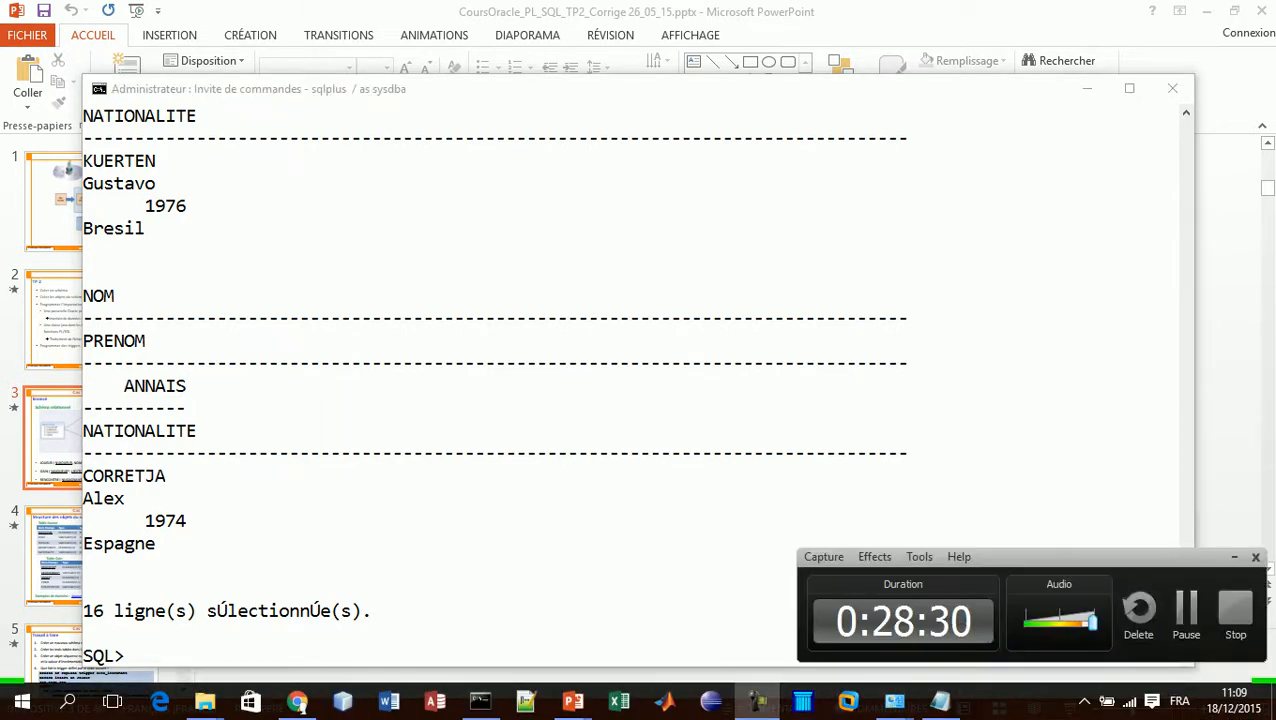
left_click(1186, 609)
left_click(1186, 609)
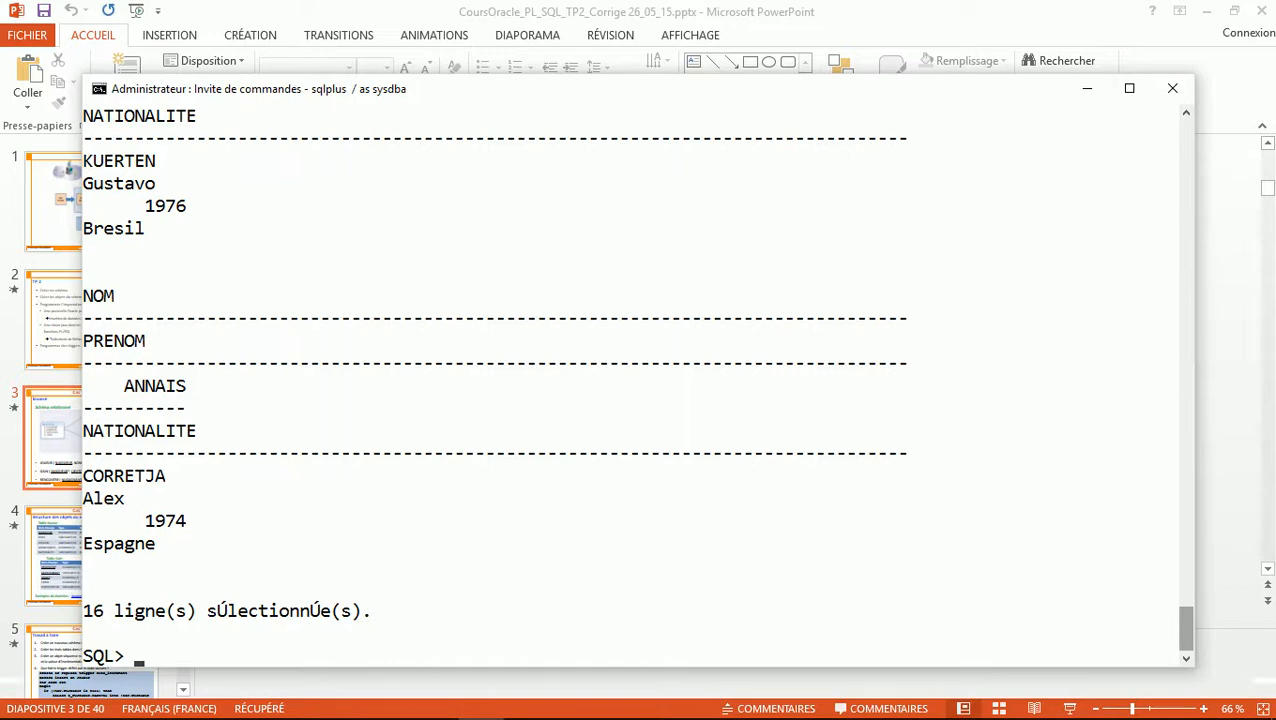